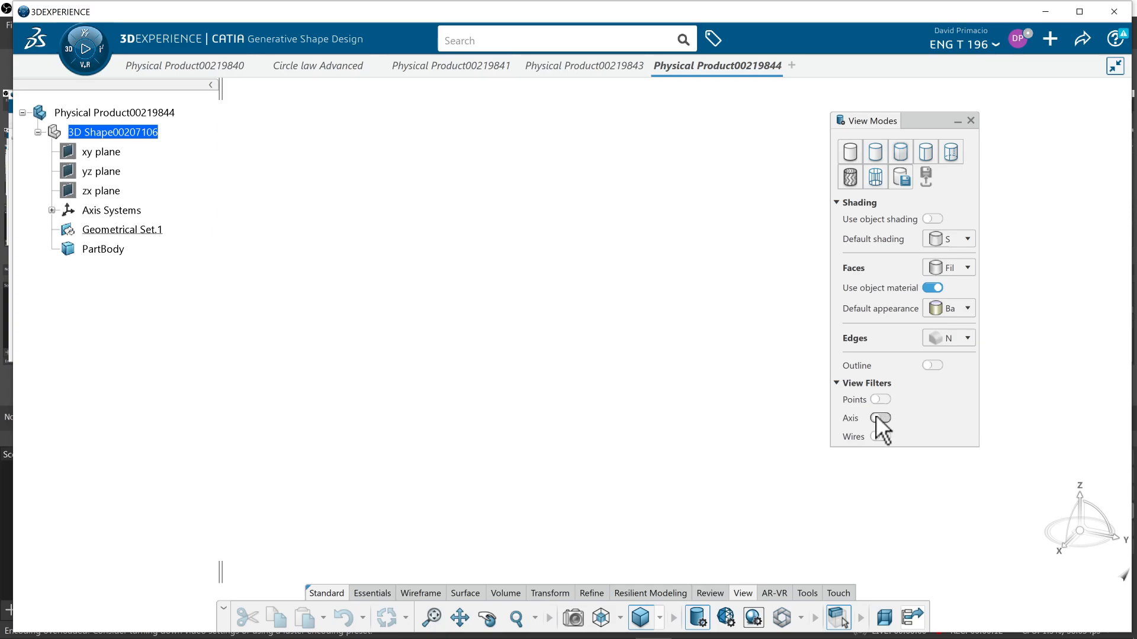
Turn on the view filters for points, axes and wires, and close the view mode settings
left_click(879, 417)
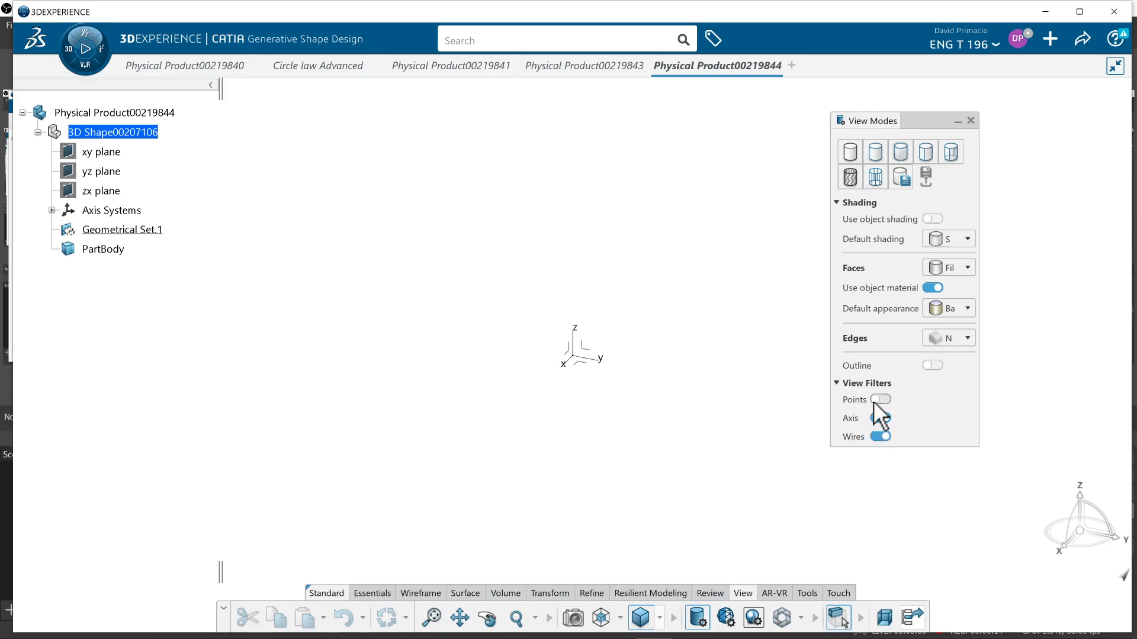
left_click(875, 400)
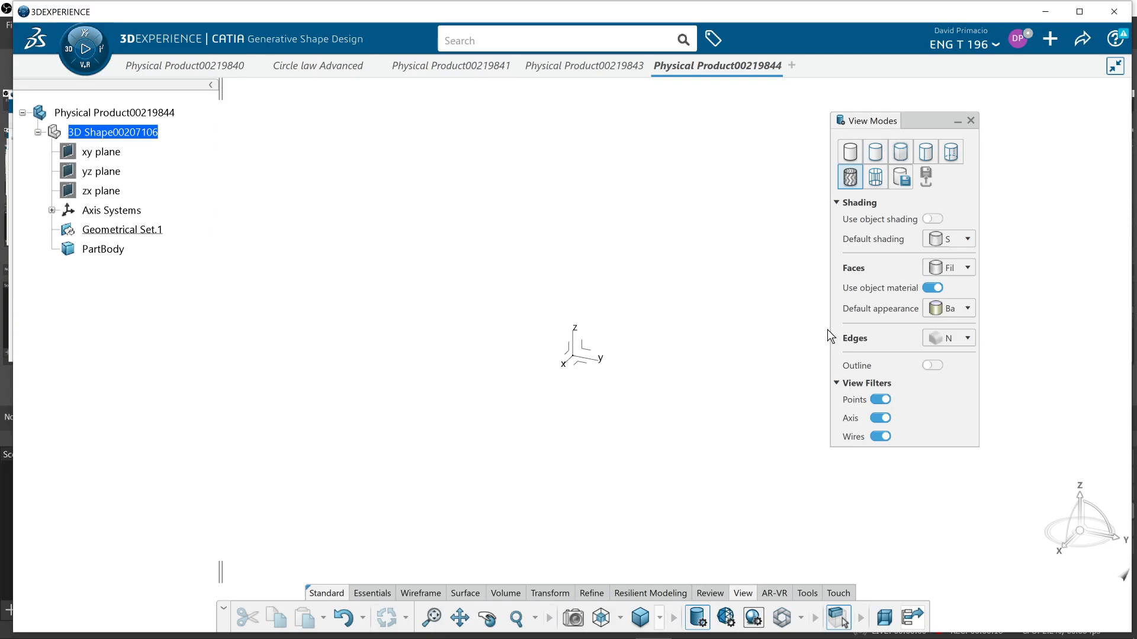
left_click(972, 120)
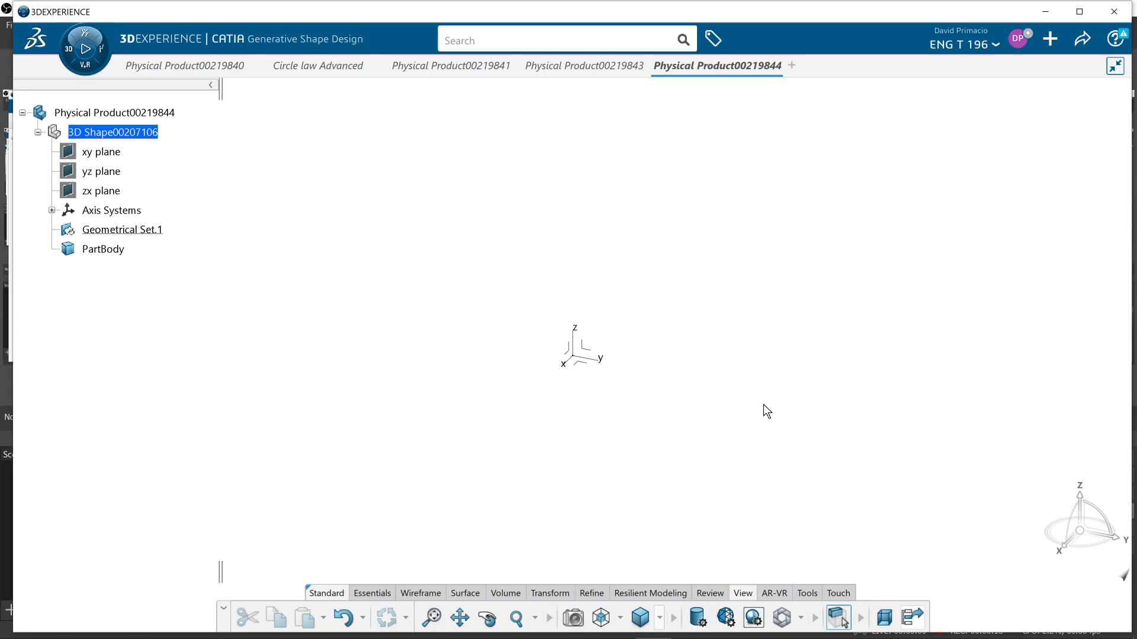
left_click(410, 593)
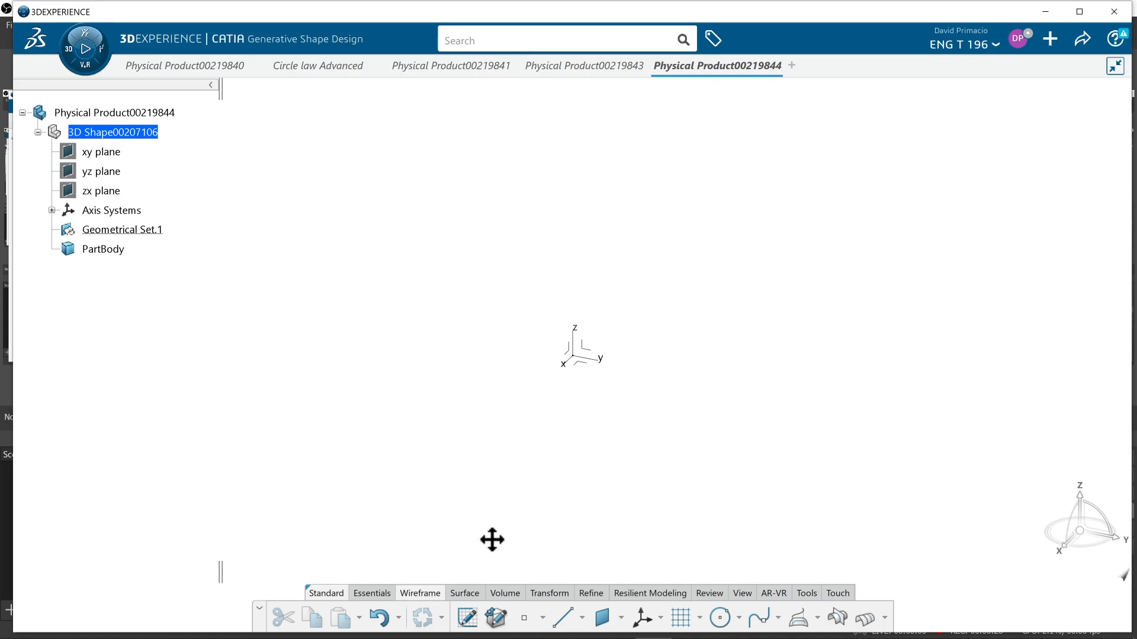
middle_click_drag(492, 541, 528, 494)
left_click(563, 618)
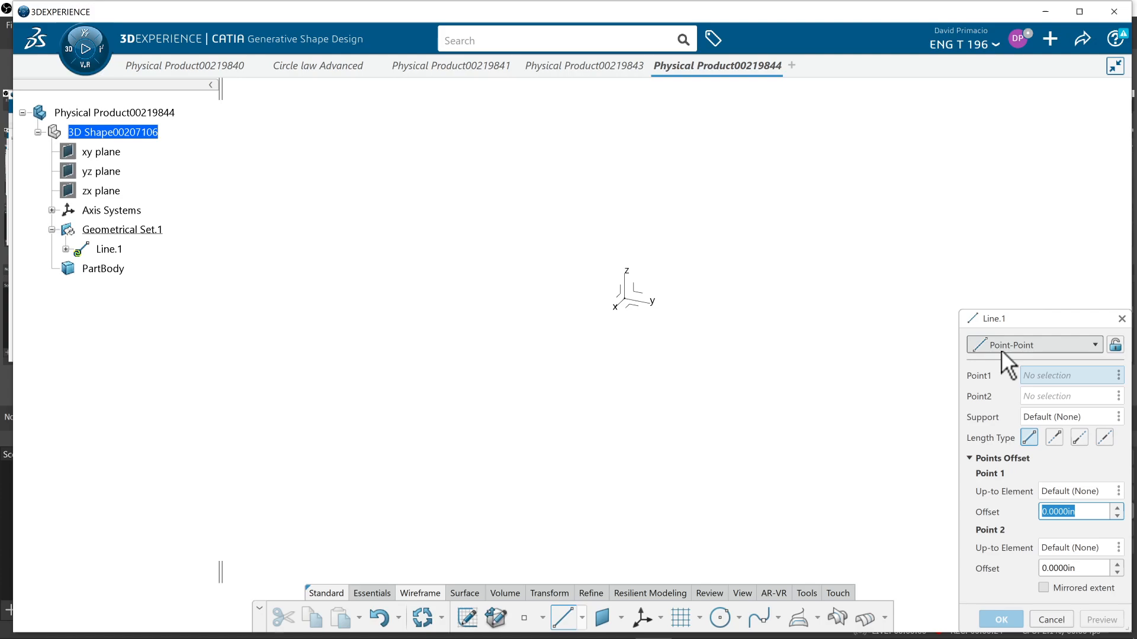
right_click(1036, 375)
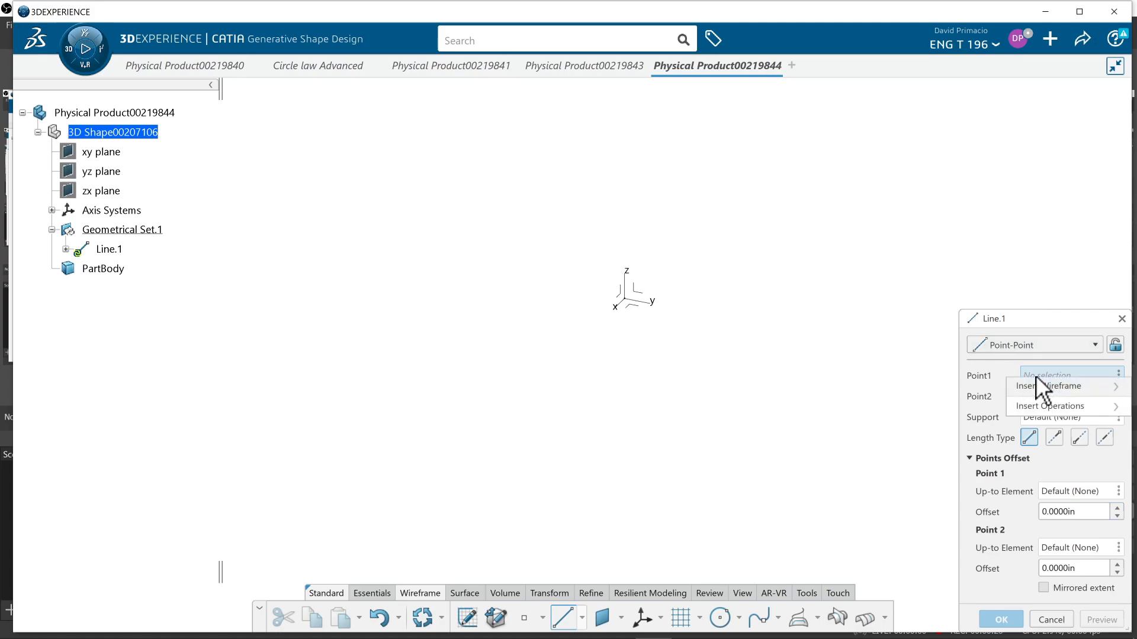
mouse_move(1034, 386)
left_click(947, 385)
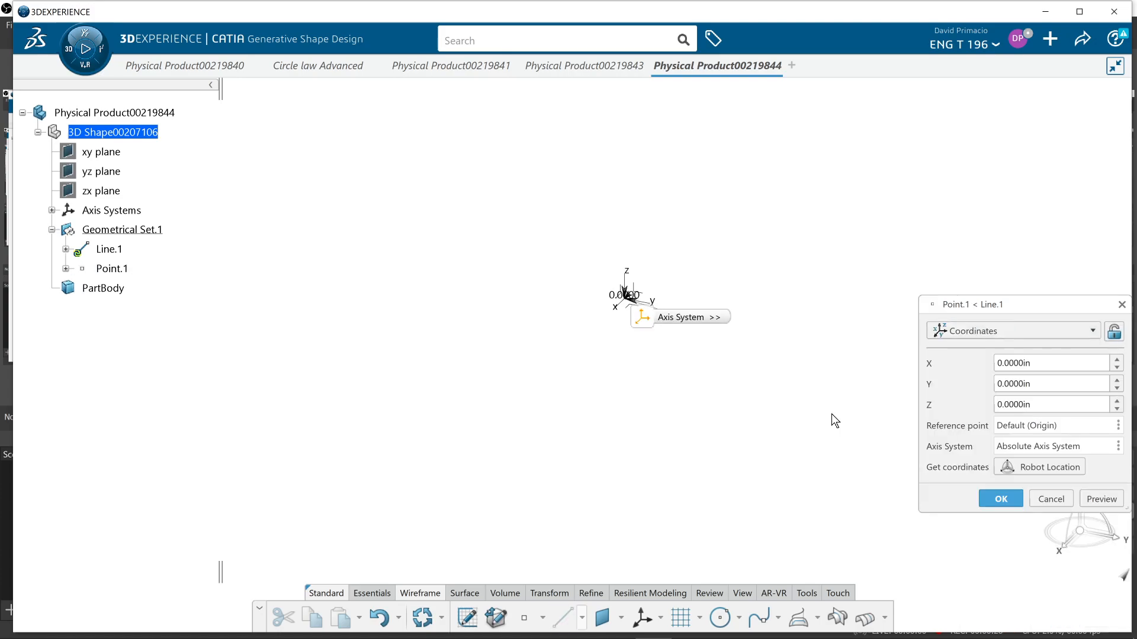
left_click(978, 327)
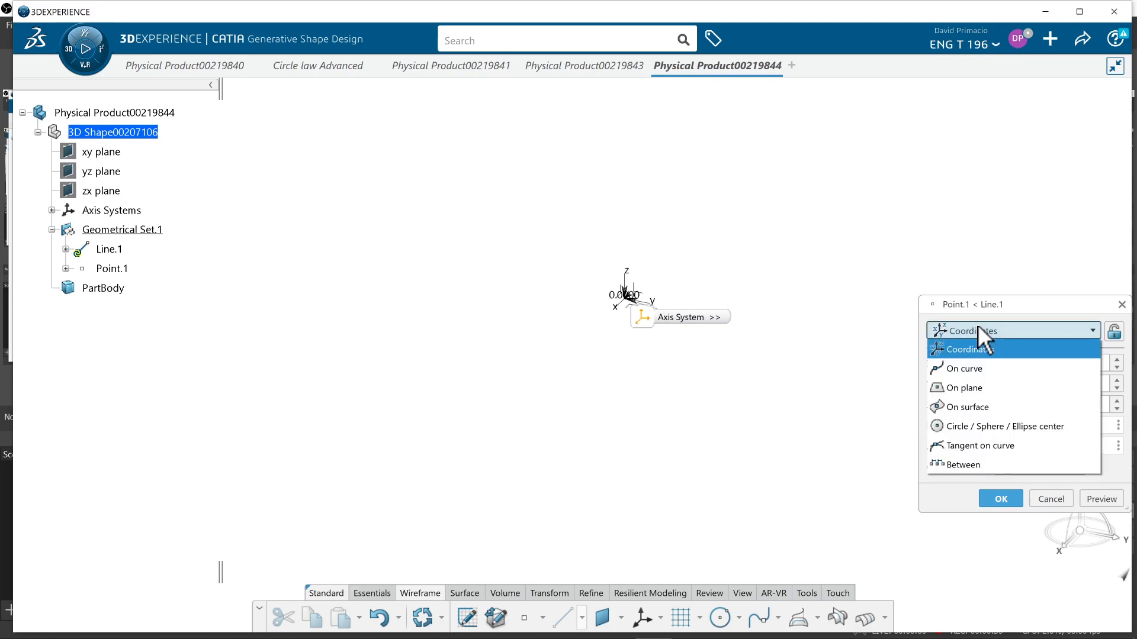
left_click(983, 386)
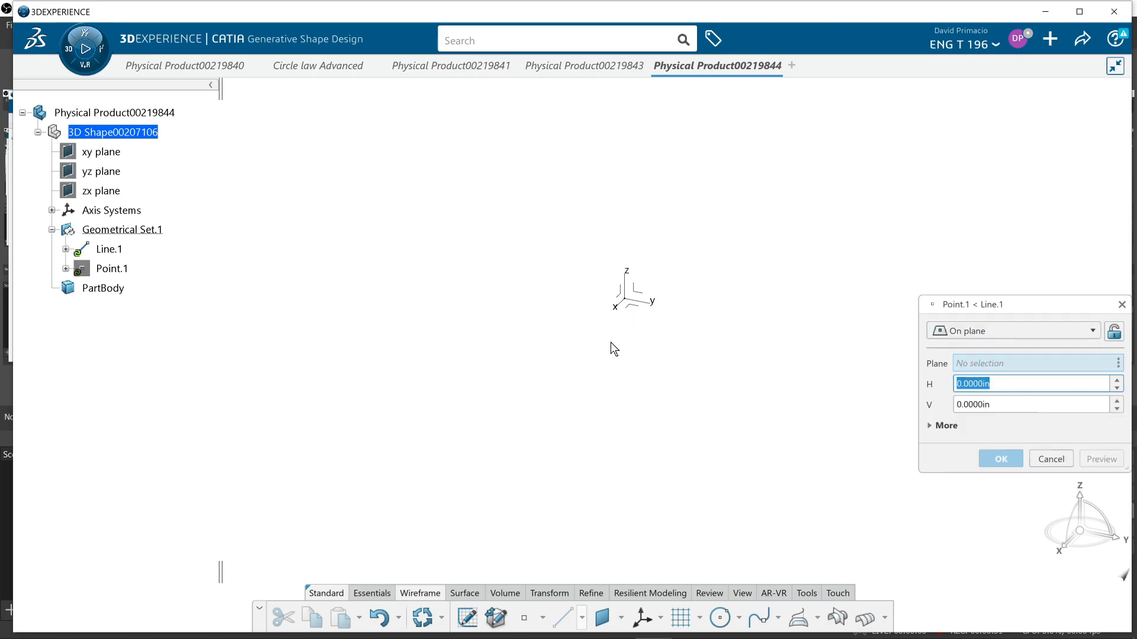
left_click(646, 310)
left_click(426, 366)
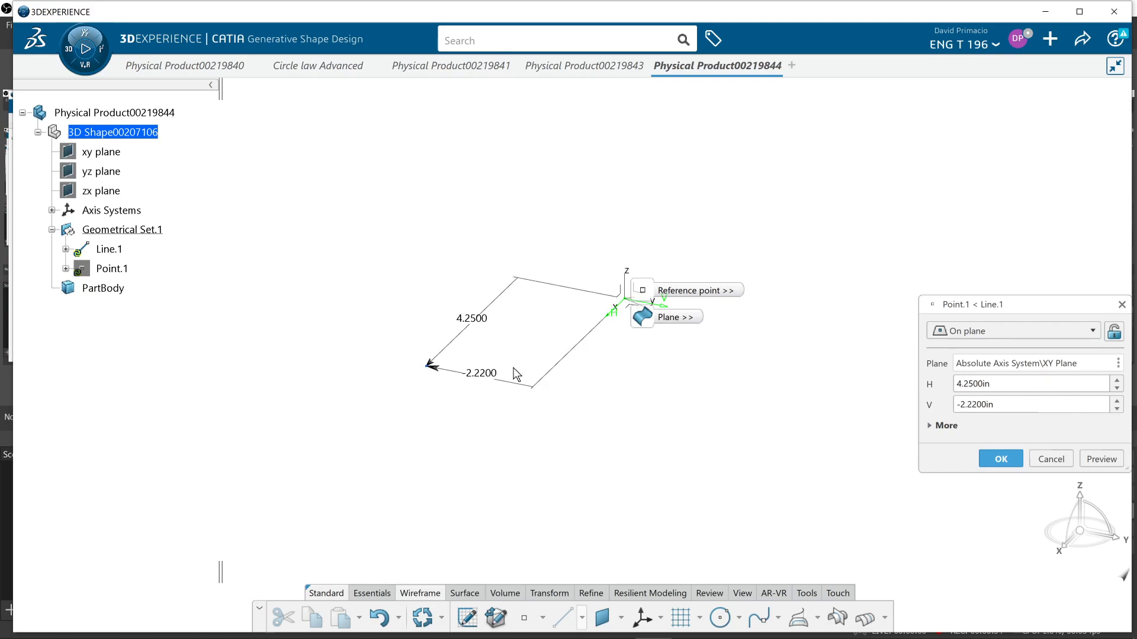
left_click(1000, 459)
right_click(1022, 399)
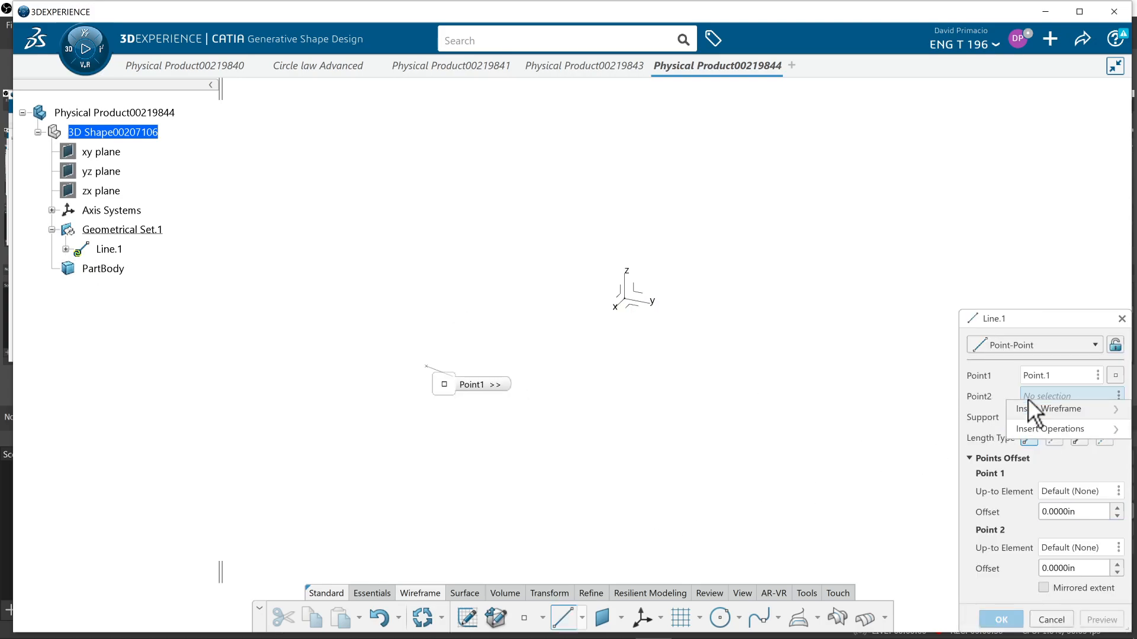
mouse_move(1025, 407)
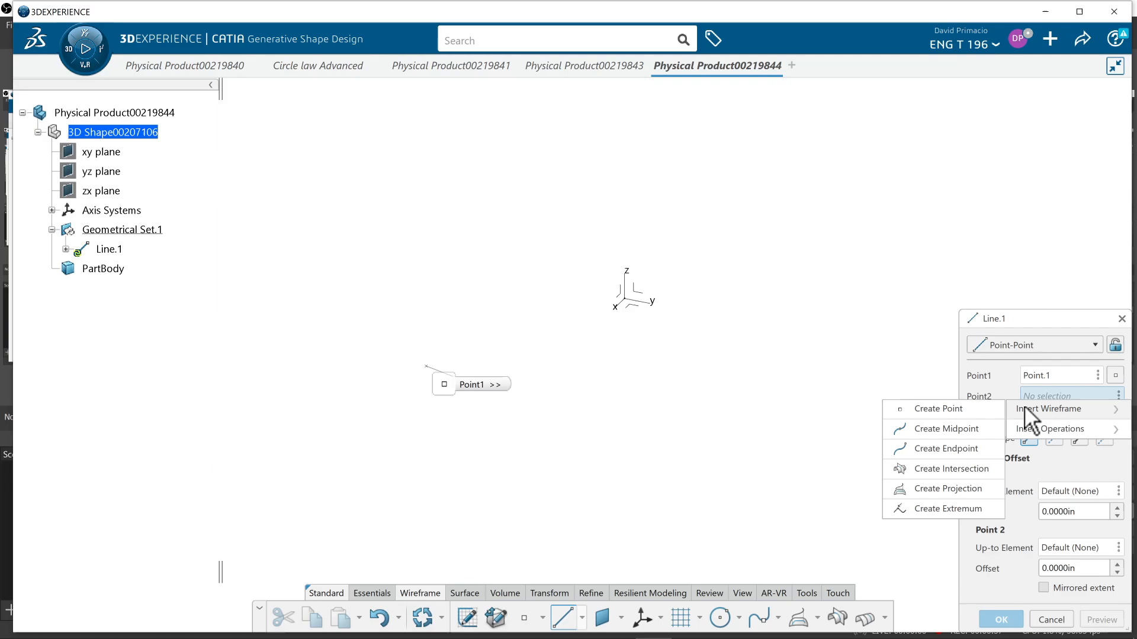
left_click(895, 409)
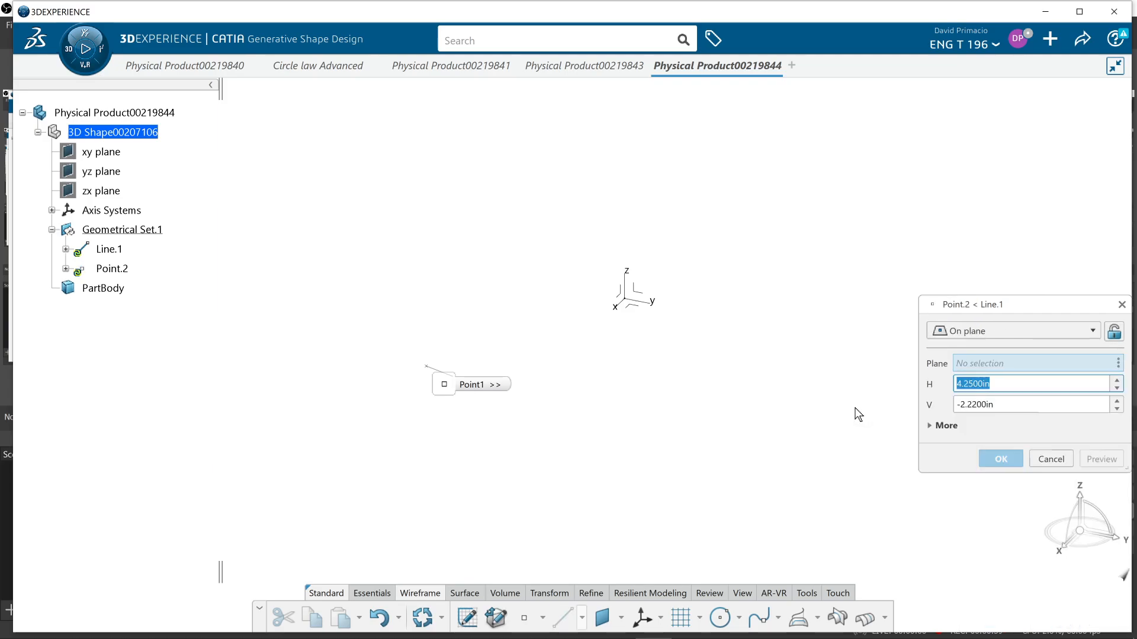
right_click(972, 358)
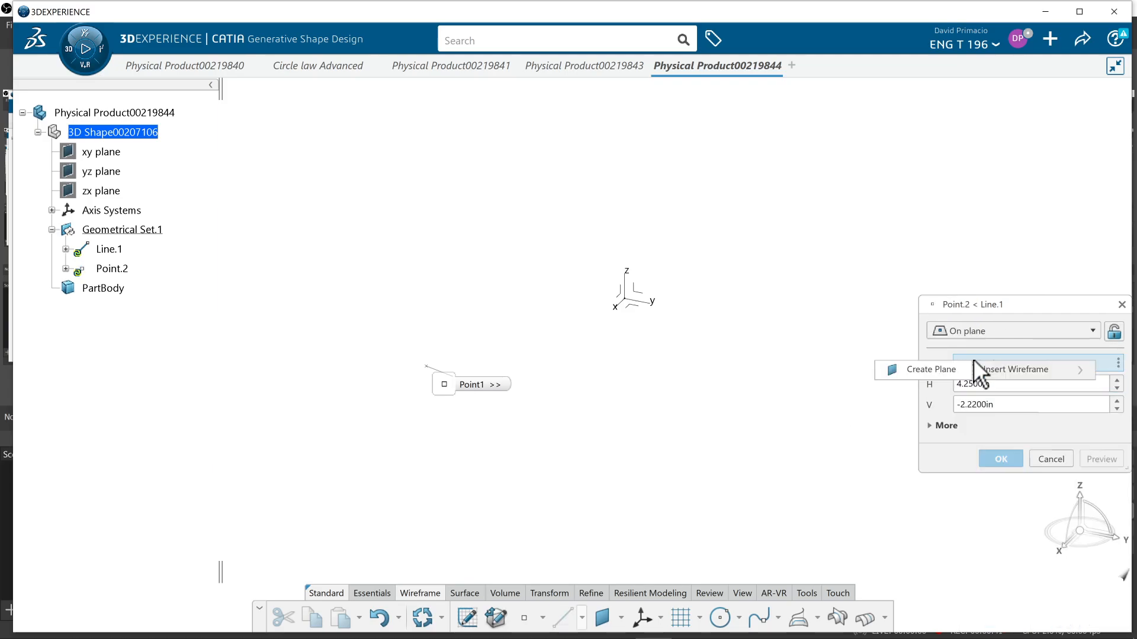
left_click(934, 369)
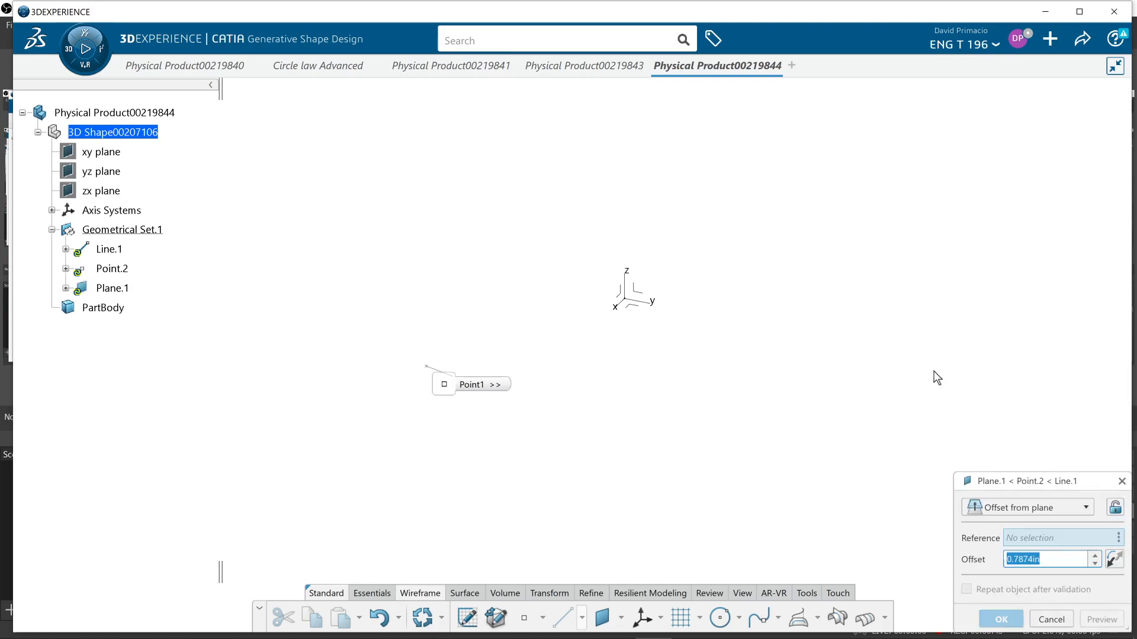
left_click(1057, 620)
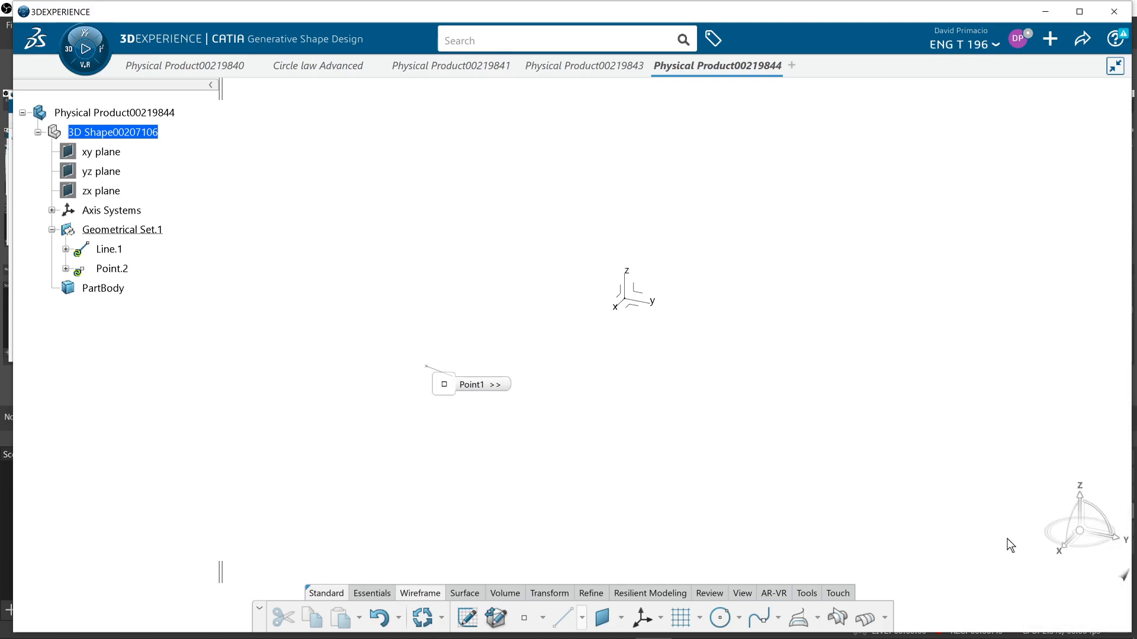
left_click(636, 303)
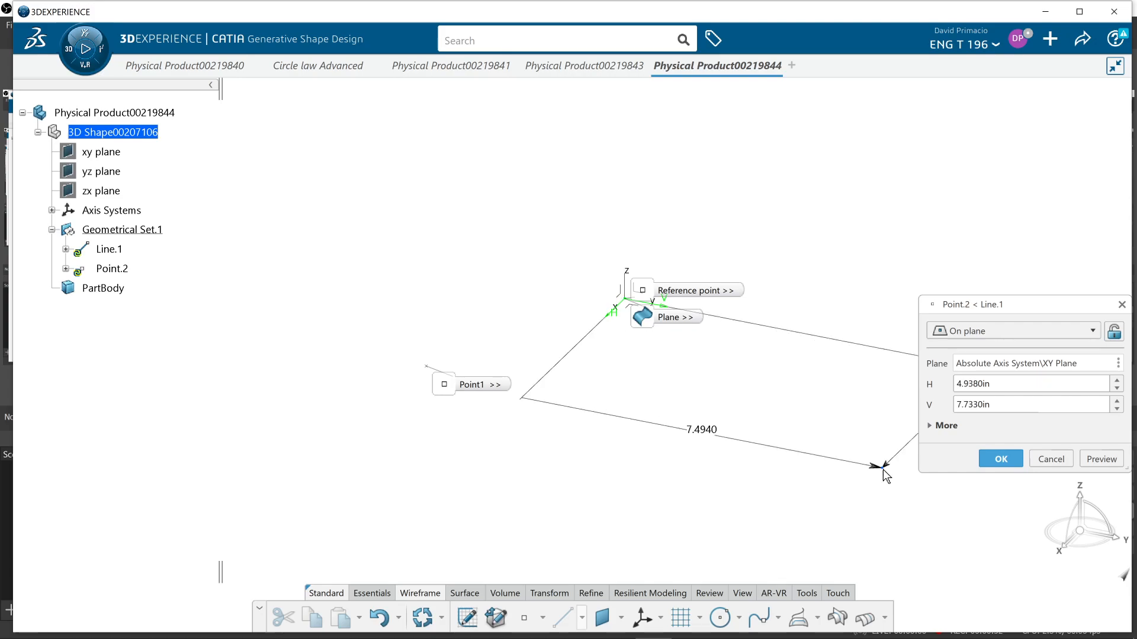
left_click(1057, 453)
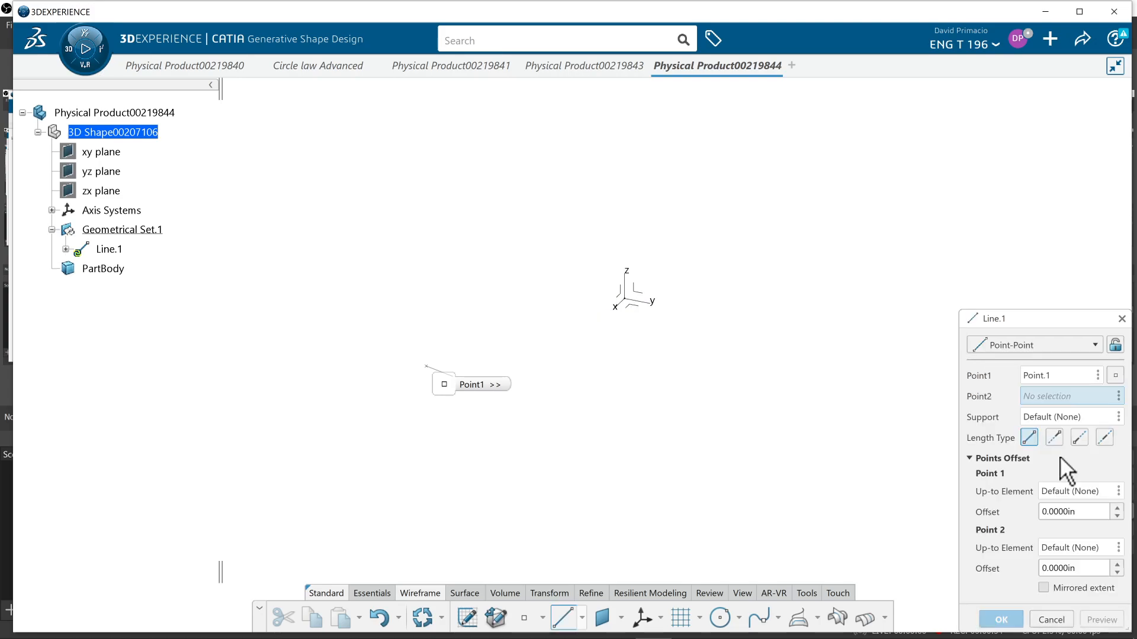
left_click(1052, 620)
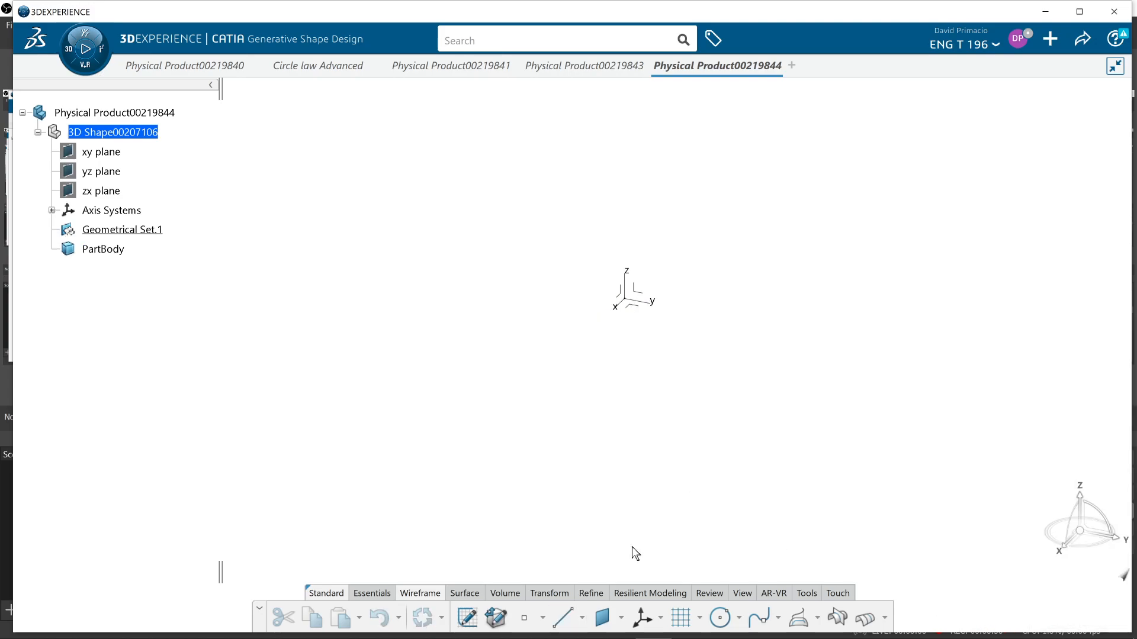
Create a plane offset 0 in from the absolute XY plane, with its display symbol moved away from the origin
left_click(602, 617)
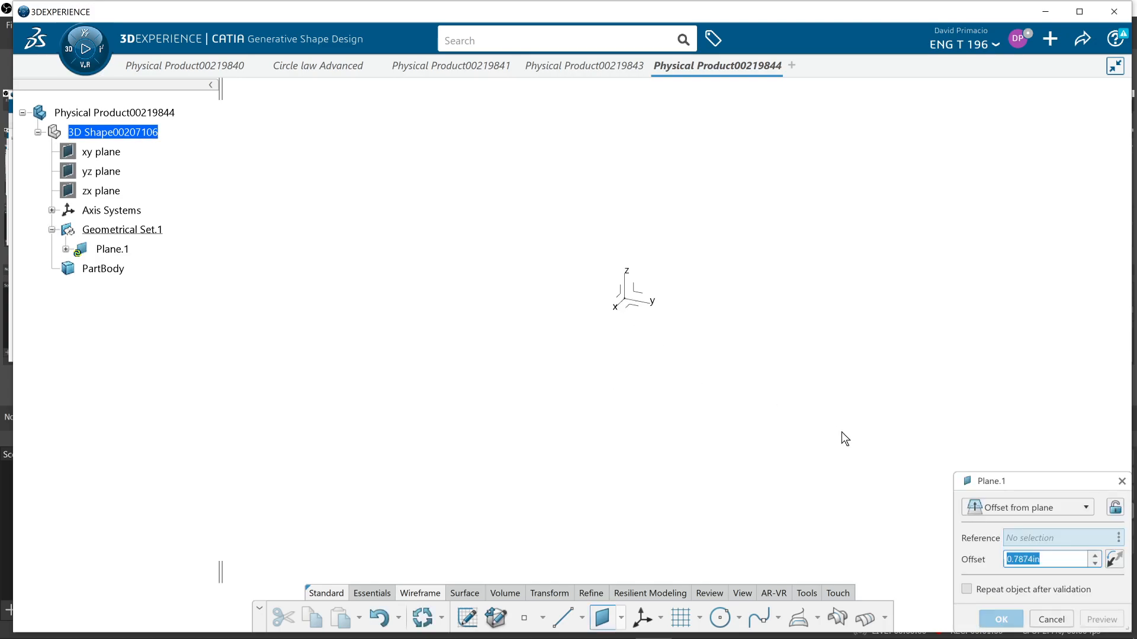
left_click(647, 309)
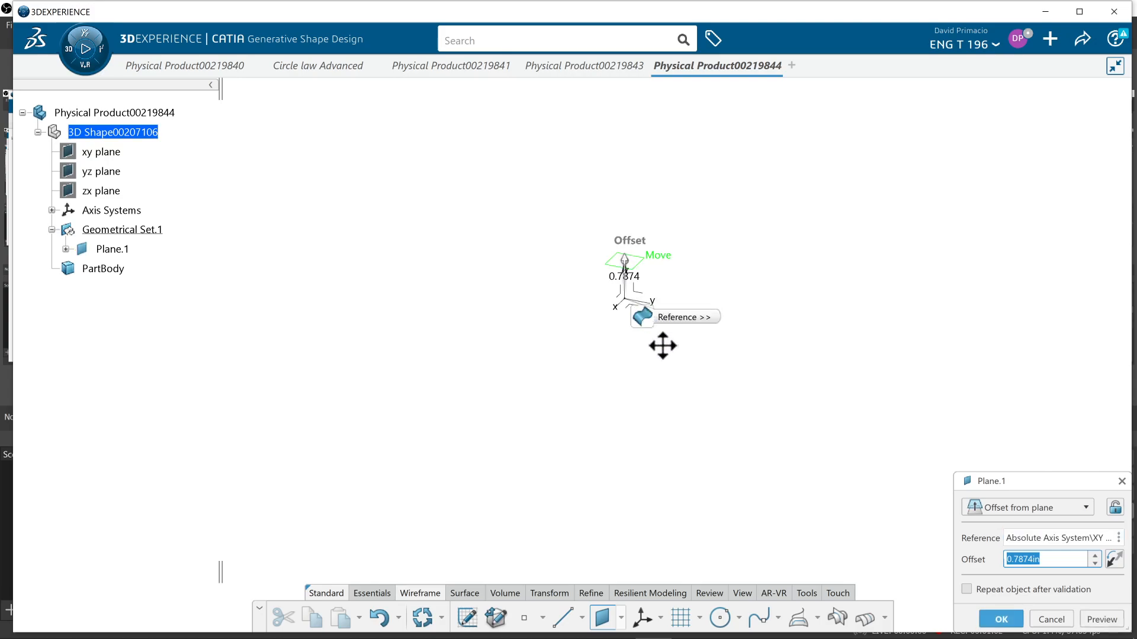
left_click_drag(1049, 564, 991, 565)
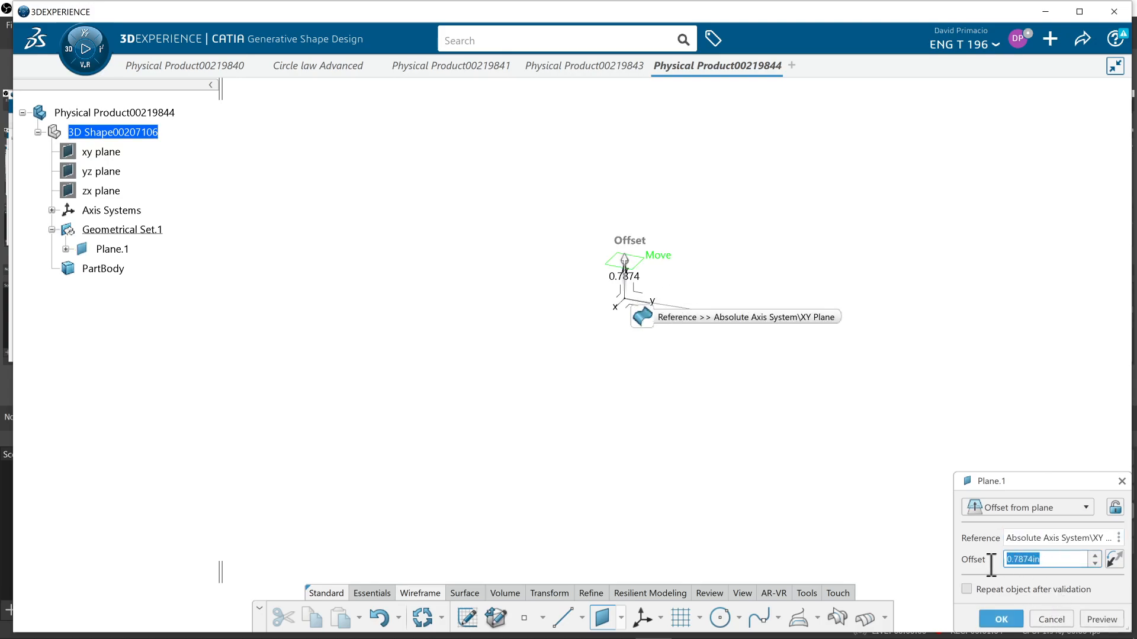
type("0")
left_click_drag(668, 259, 653, 433)
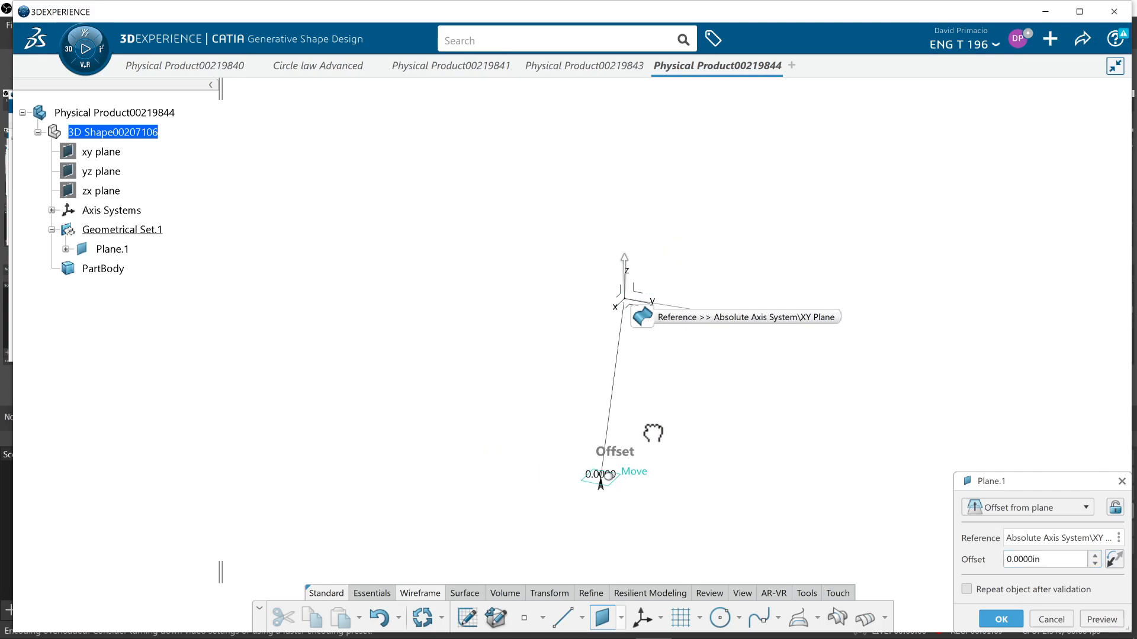
left_click(986, 618)
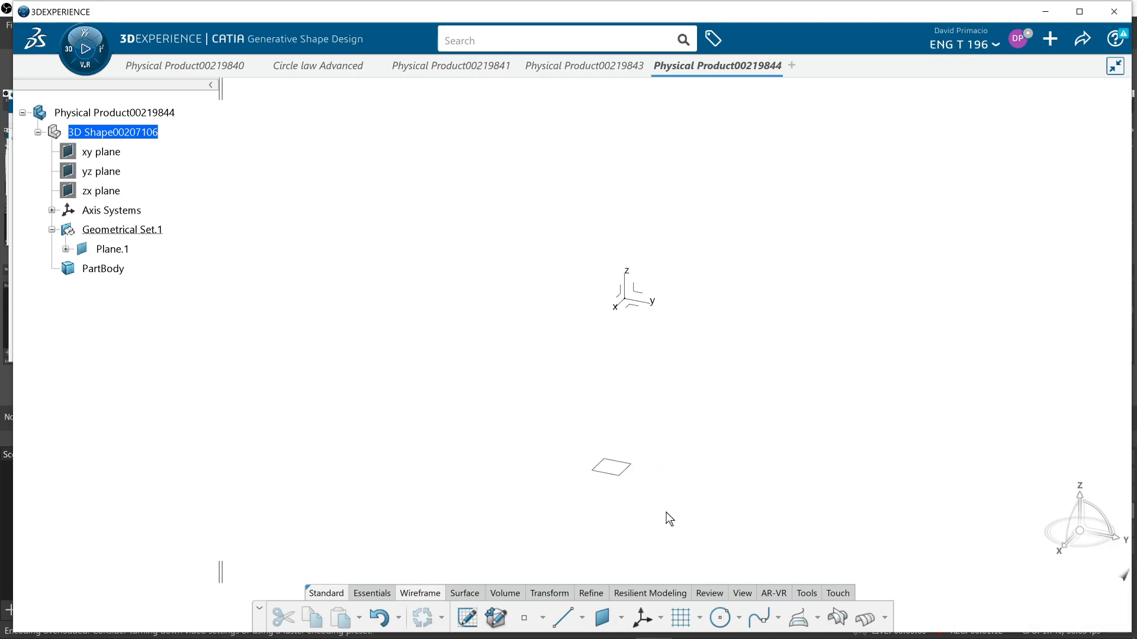
Rename the new plane as REF SURF
right_click(110, 248)
left_click(145, 320)
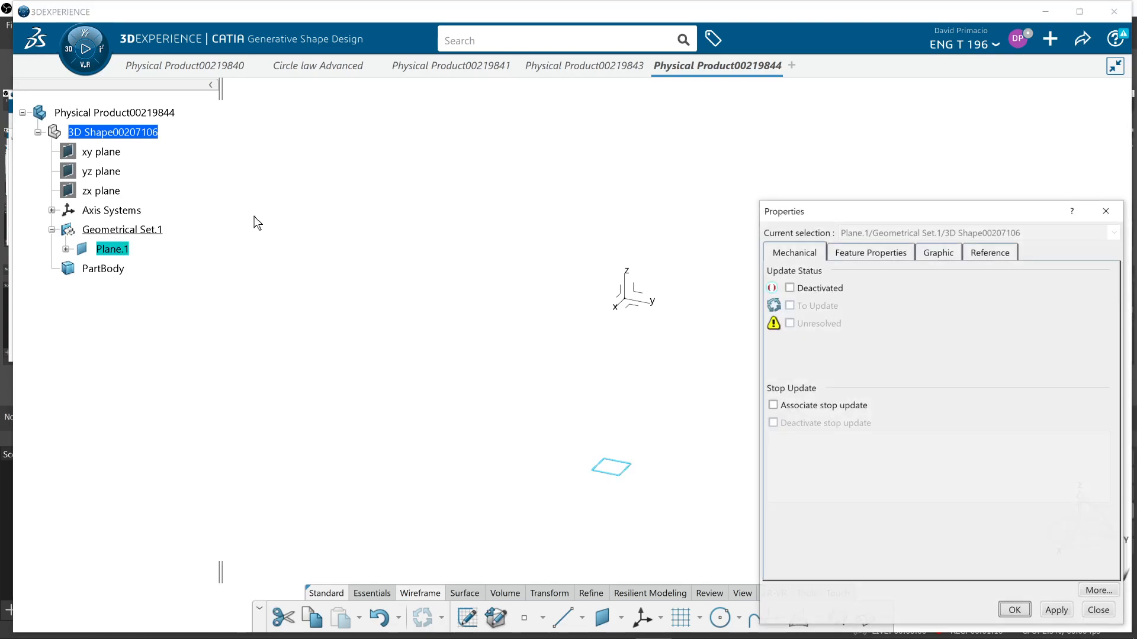
left_click(869, 255)
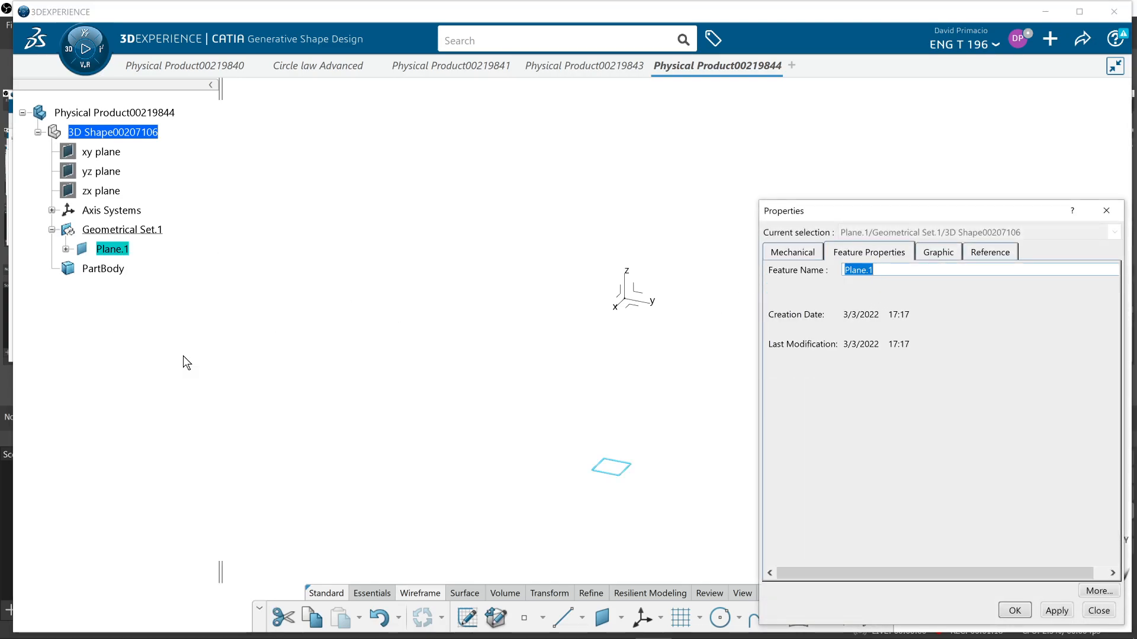
key("Caps_Lock")
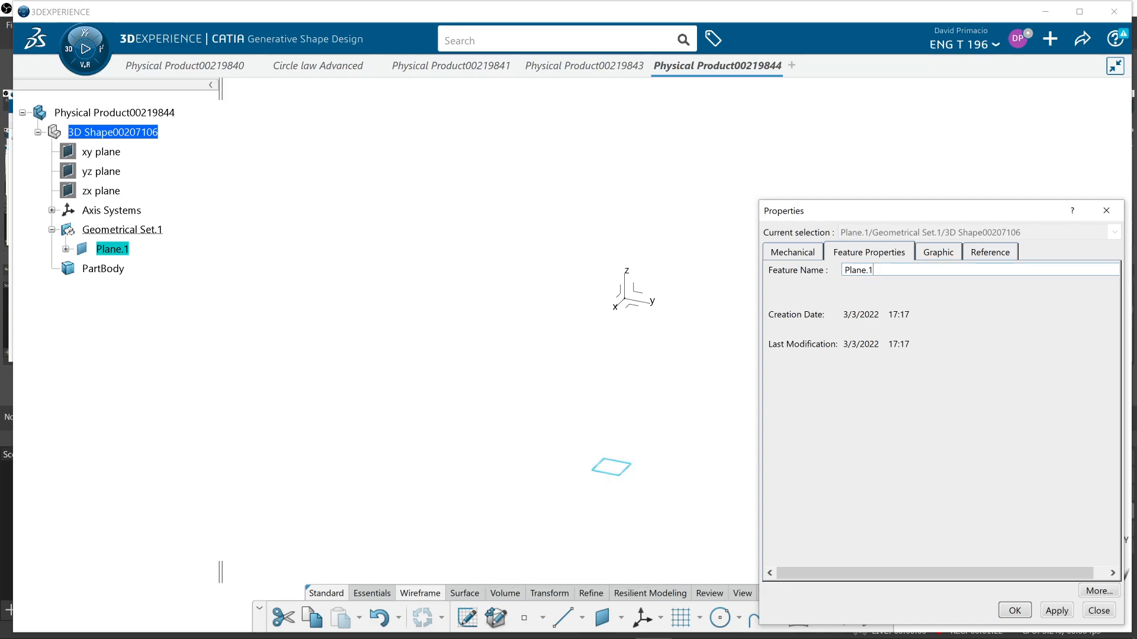
key("ctrl+a")
type("REF")
key("Return")
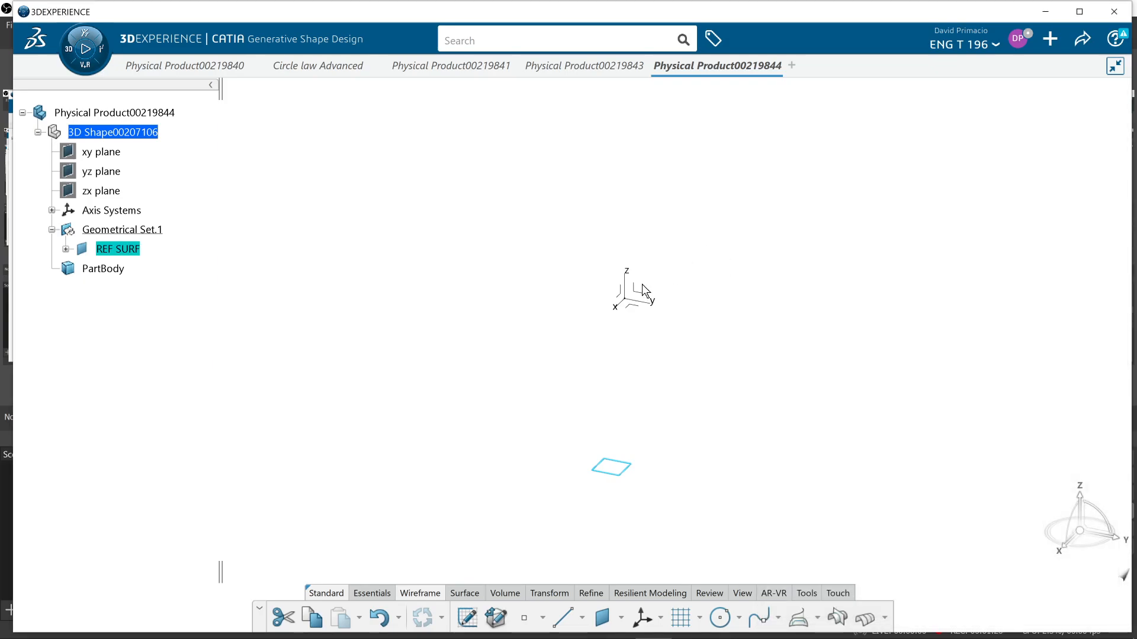
Start a Point-Point line with REF SURF as its support
left_click(562, 617)
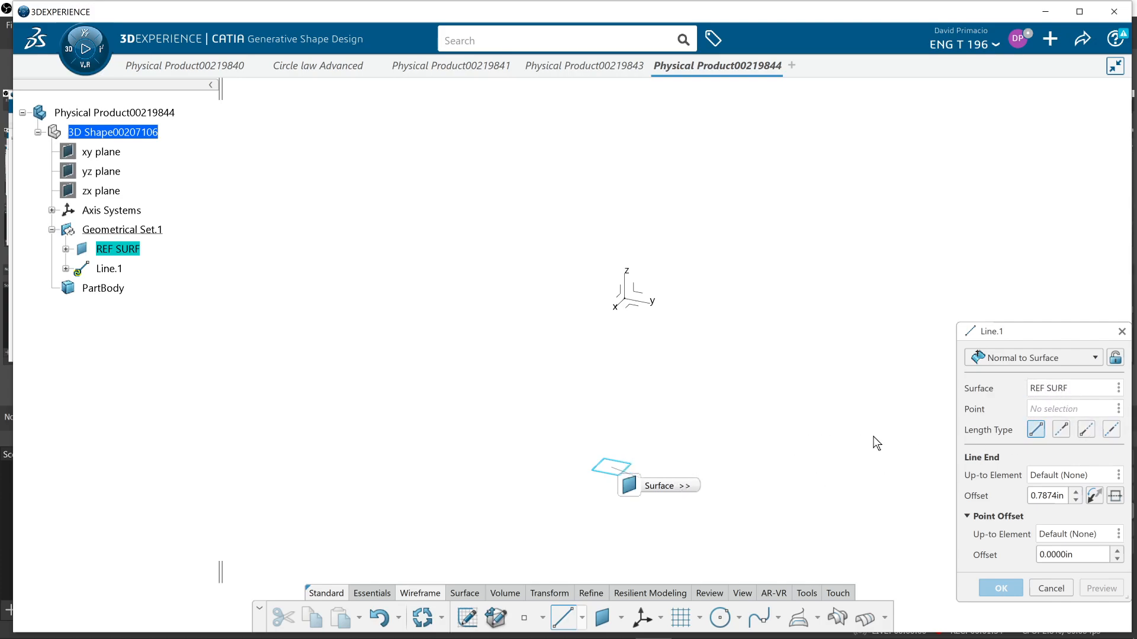
left_click(1017, 359)
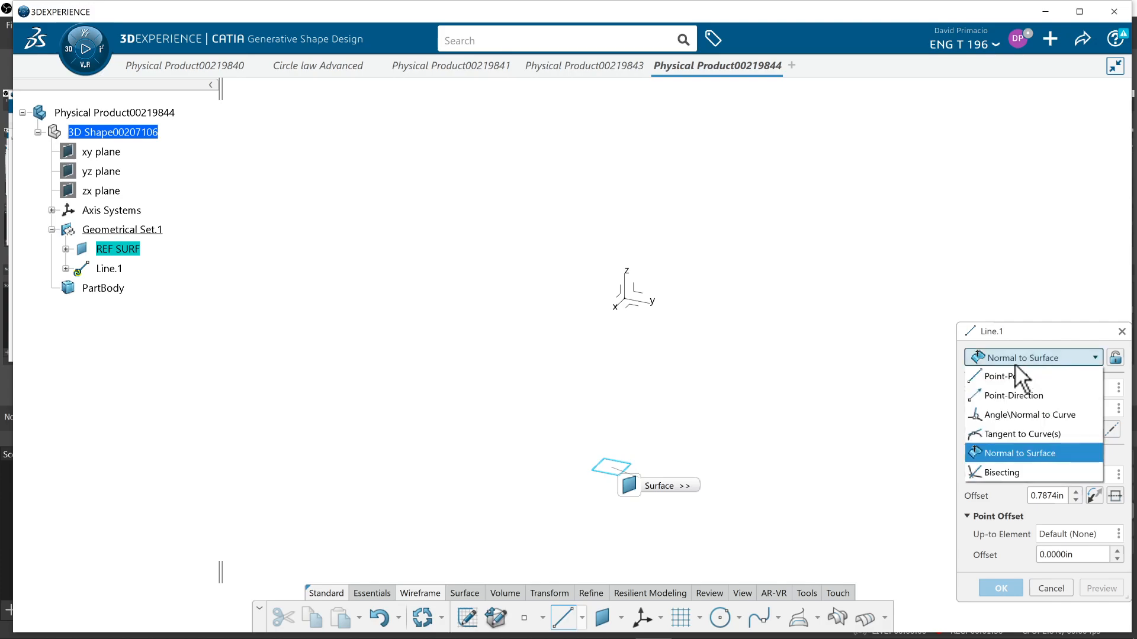
left_click(1003, 378)
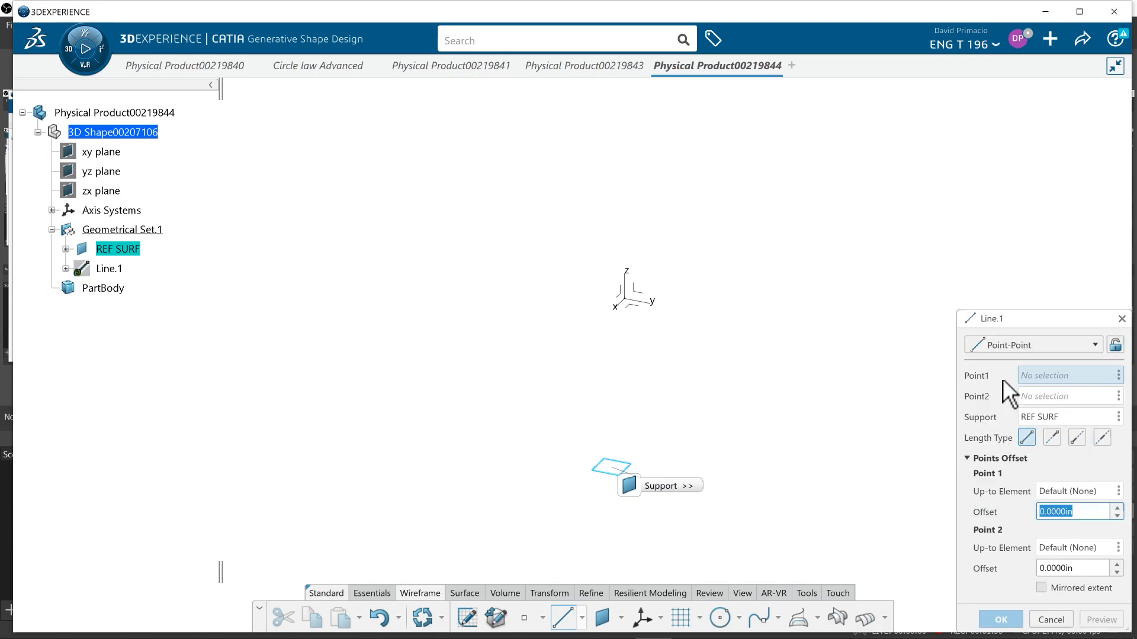
right_click(1045, 378)
mouse_move(1043, 383)
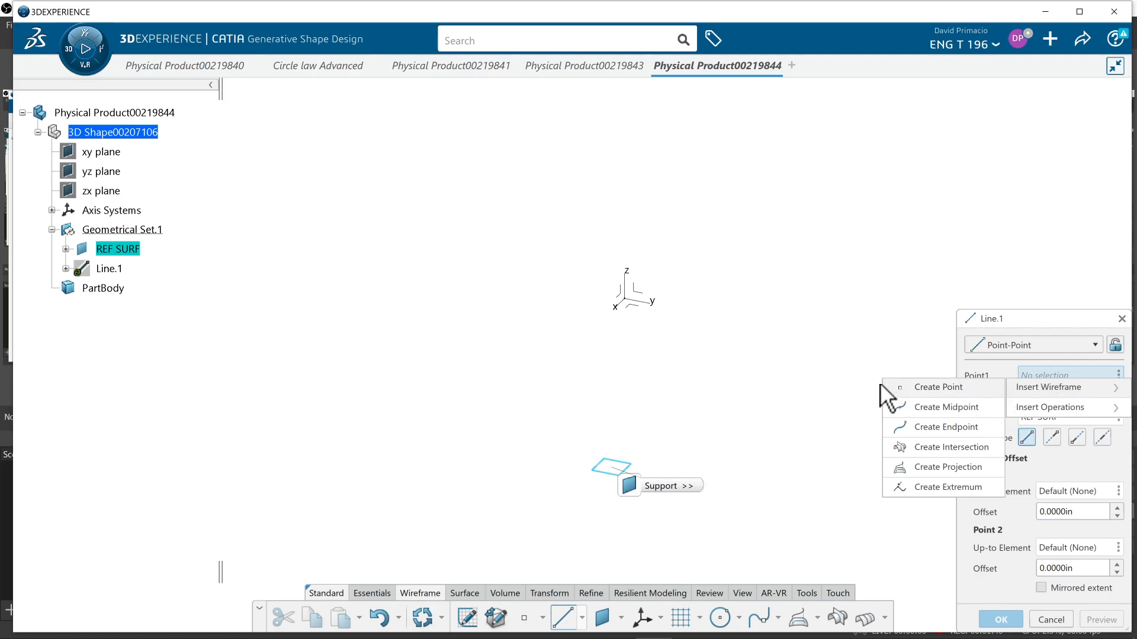
left_click(899, 387)
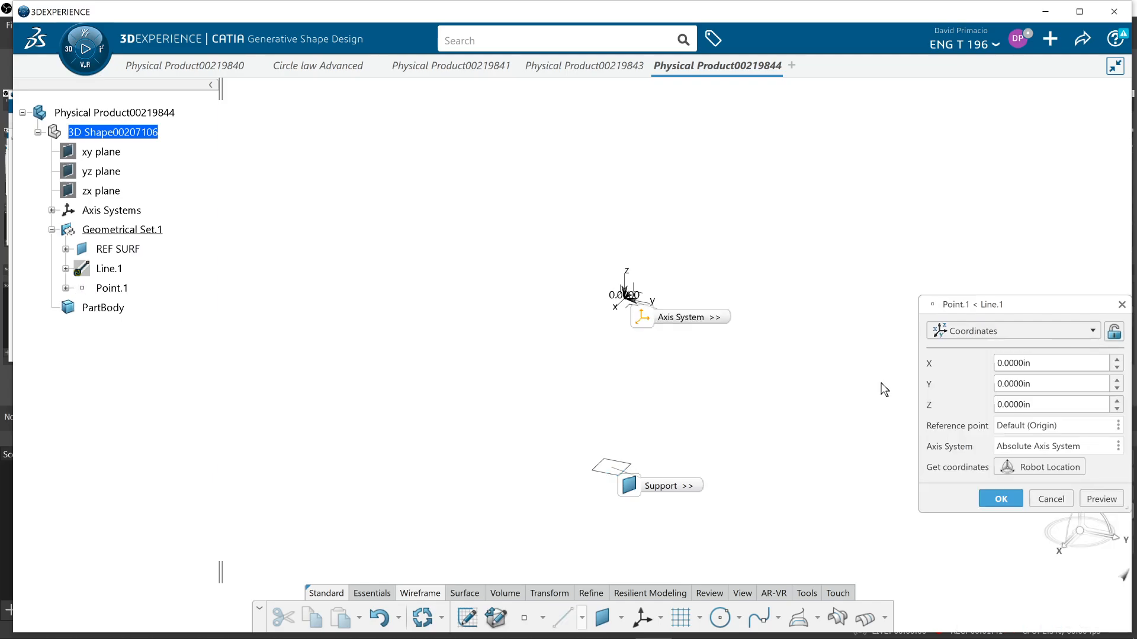
left_click(996, 329)
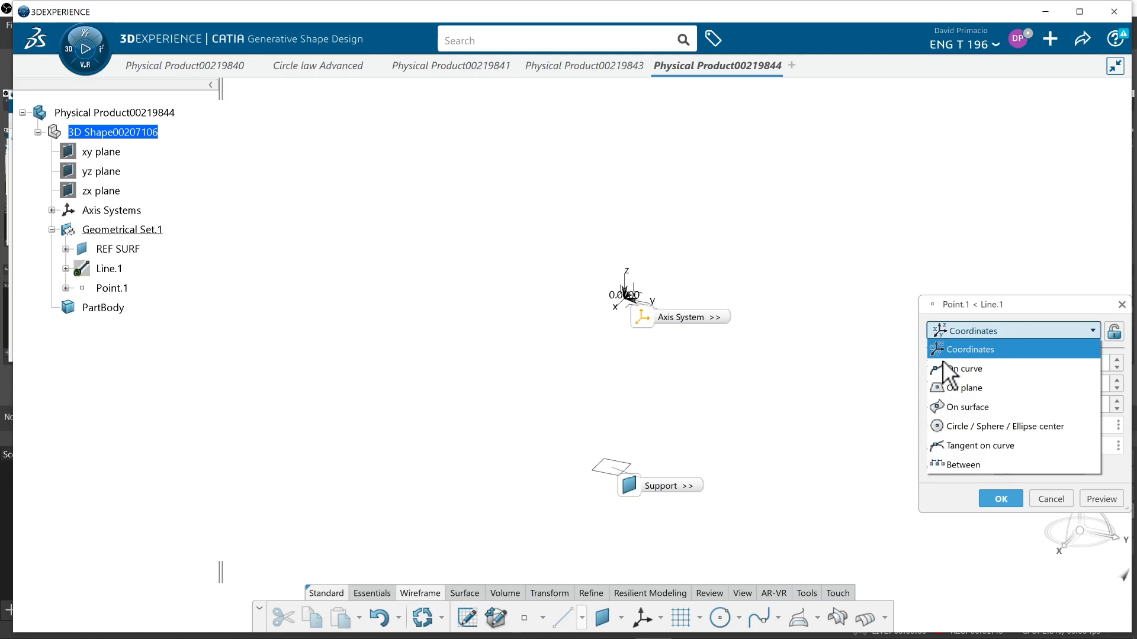
left_click(1046, 492)
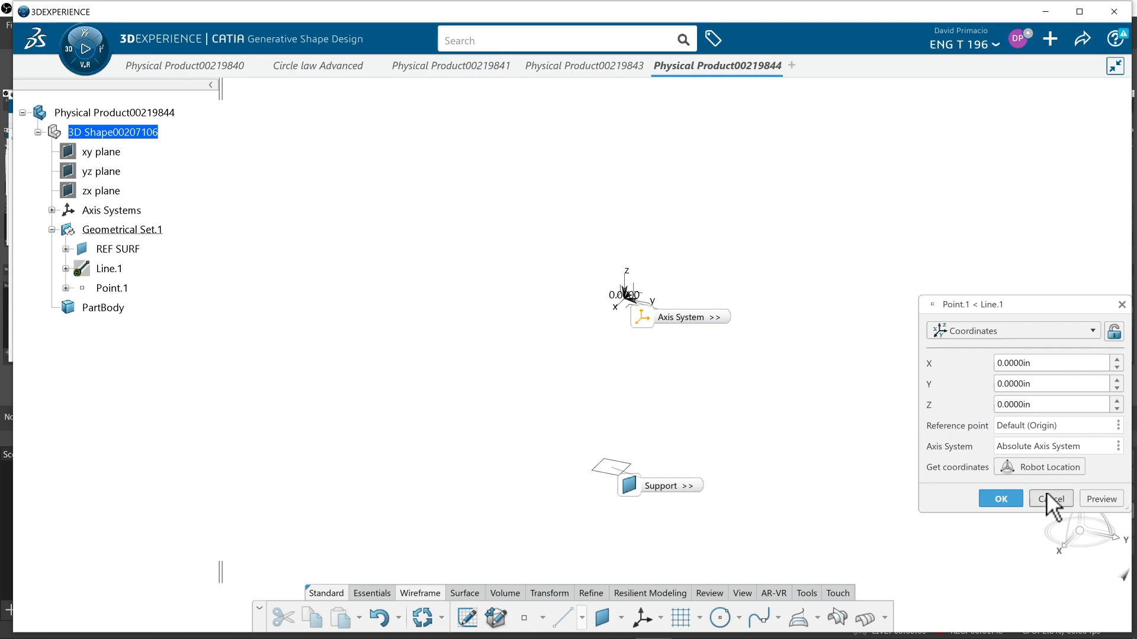
Cancel the coordinate point and create the line's first point on plane REF SURF at about H 4.389 in, V -1.992 in
left_click(1046, 496)
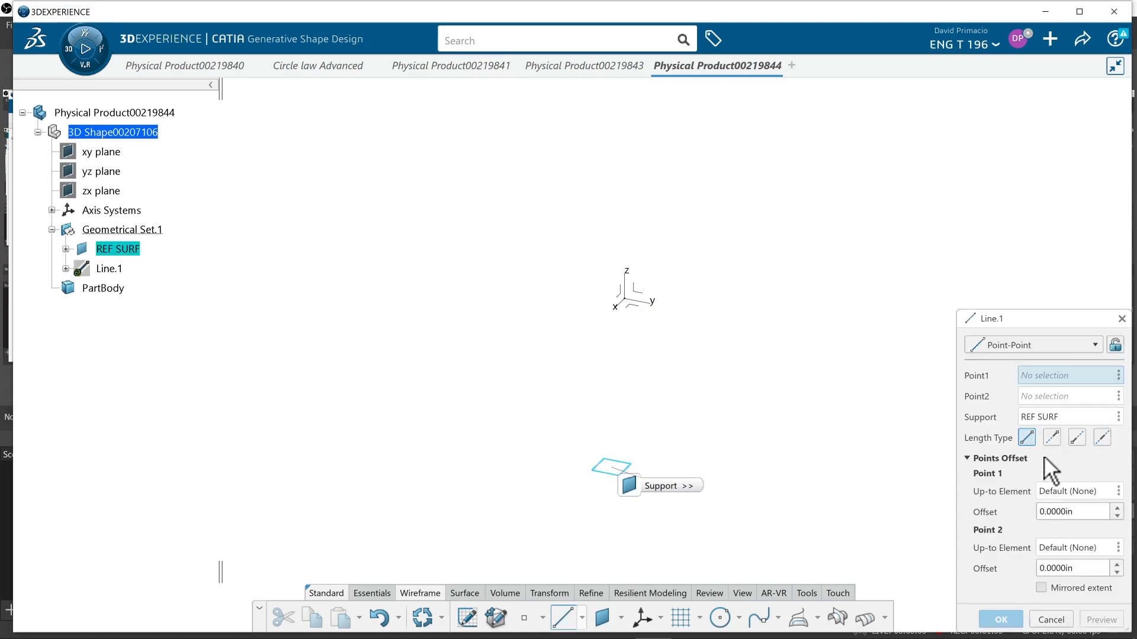
right_click(1038, 373)
mouse_move(1039, 382)
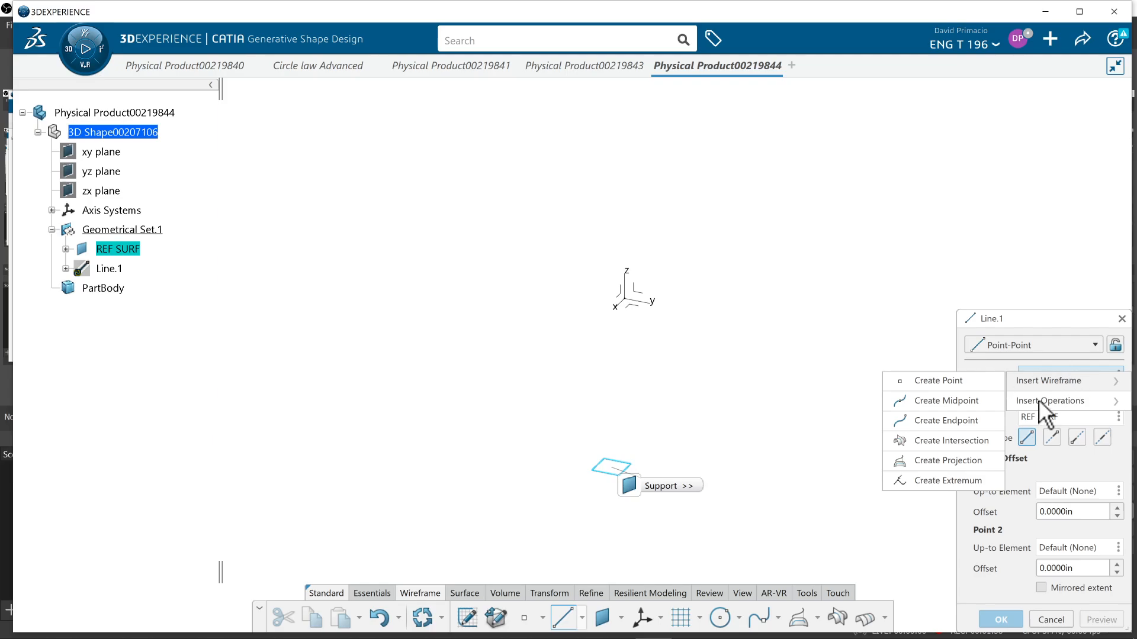
left_click(956, 382)
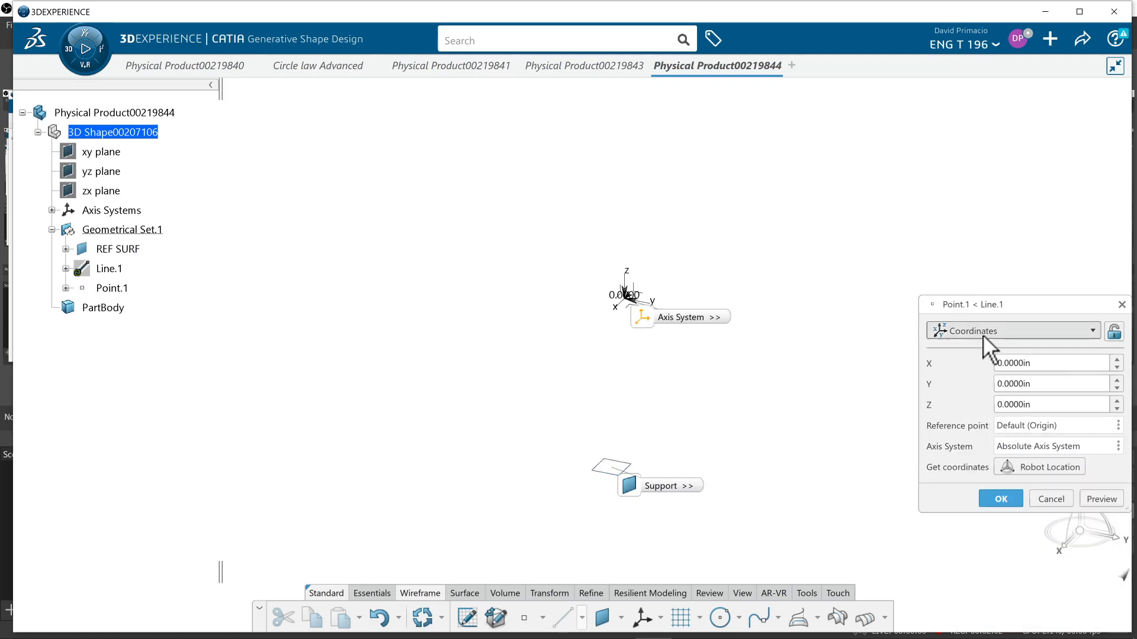
left_click(982, 333)
left_click(971, 387)
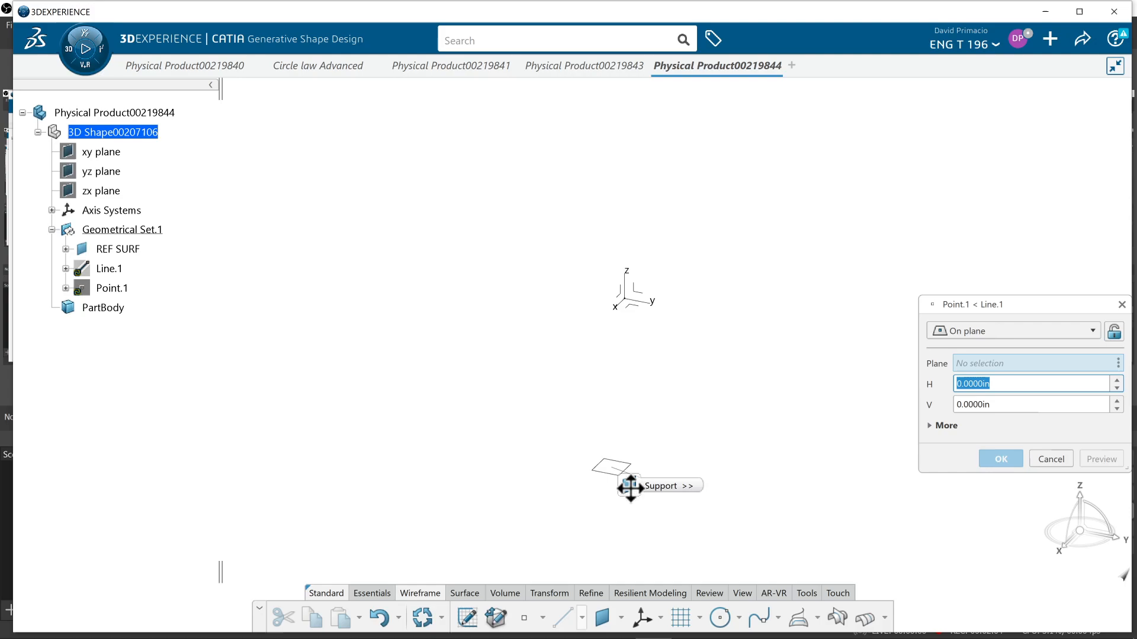
left_click(603, 471)
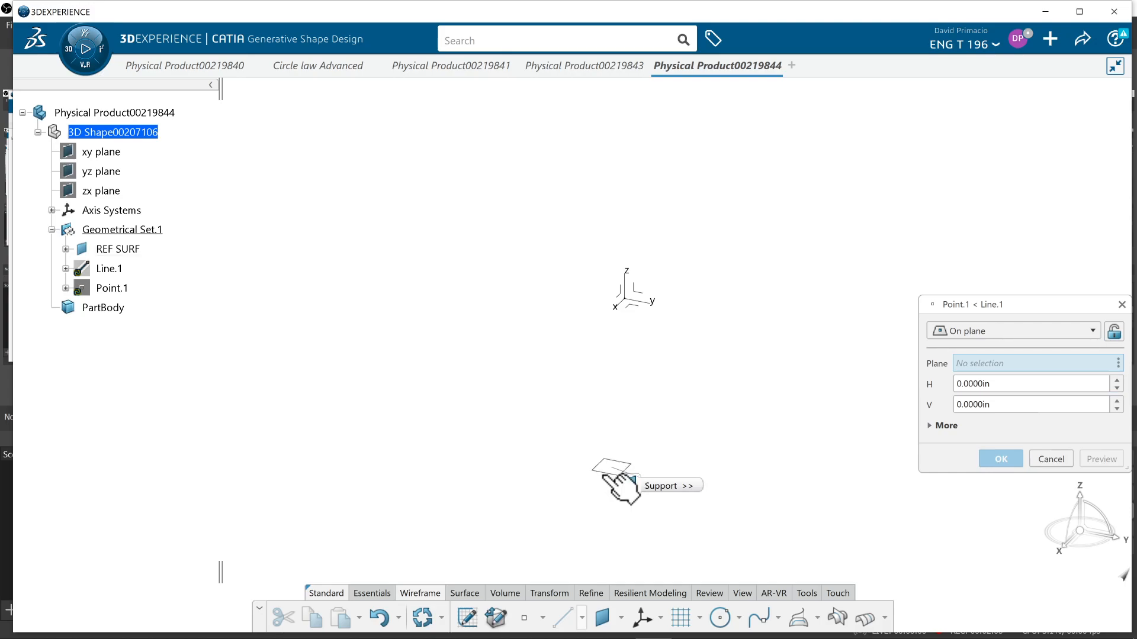
left_click(607, 474)
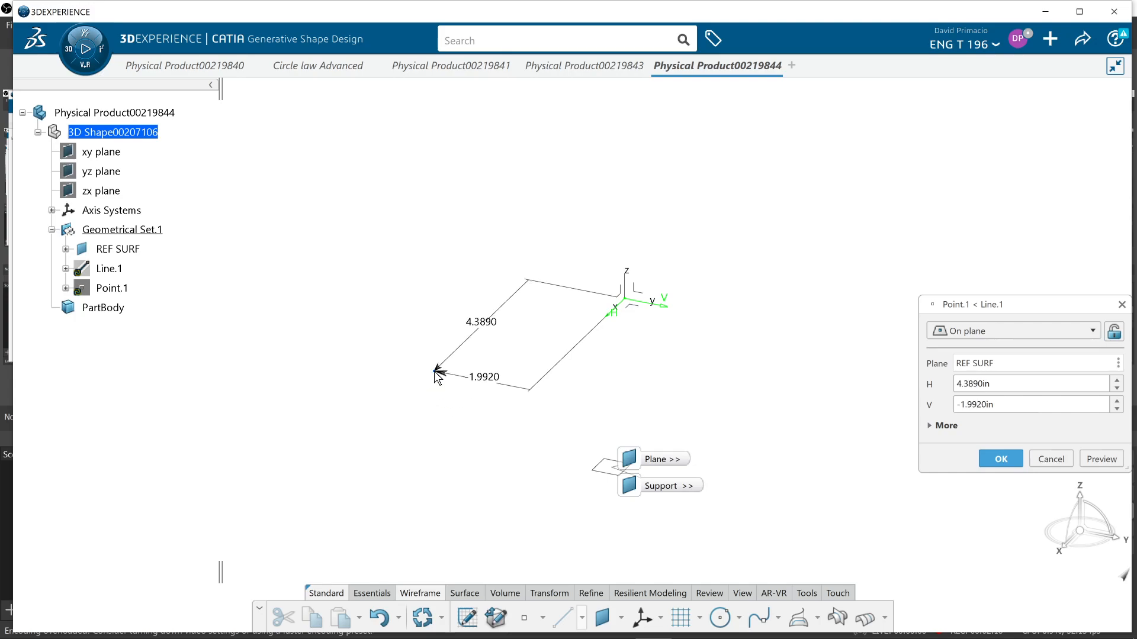
left_click(436, 376)
Create the line's second point on plane REF SURF, farther from the axis system than the first, and complete the line
right_click(1031, 390)
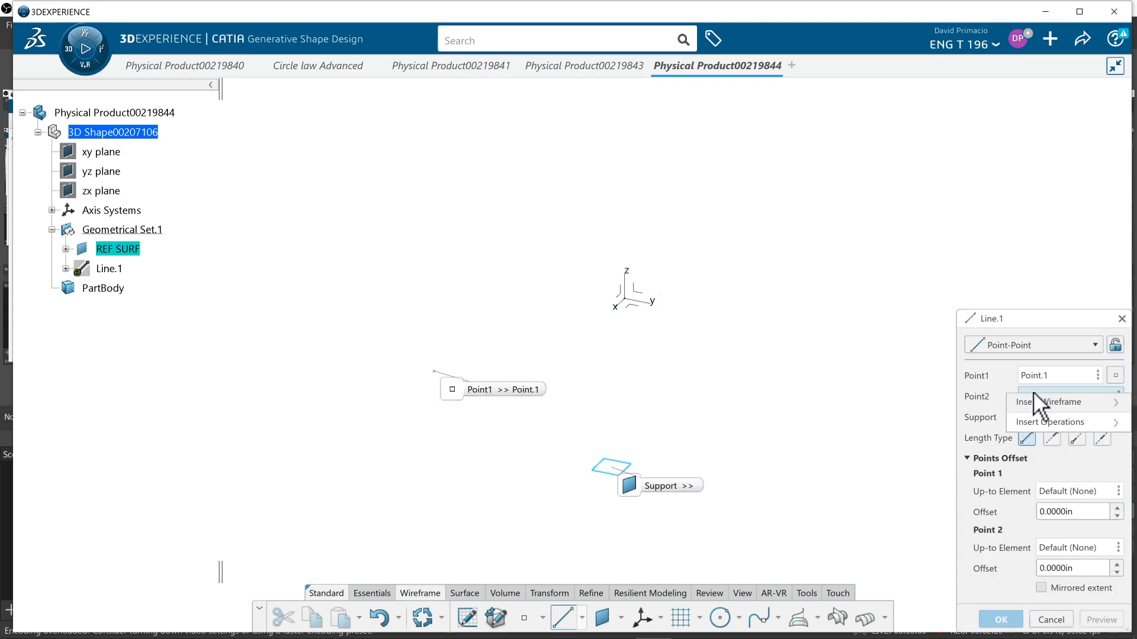
mouse_move(1024, 400)
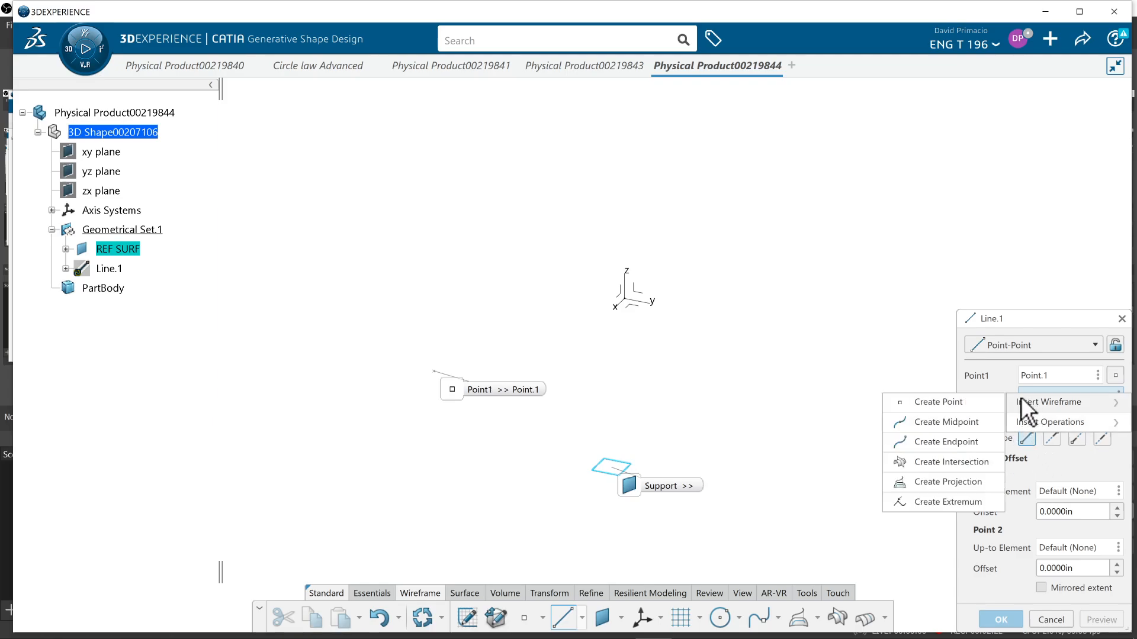
left_click(972, 400)
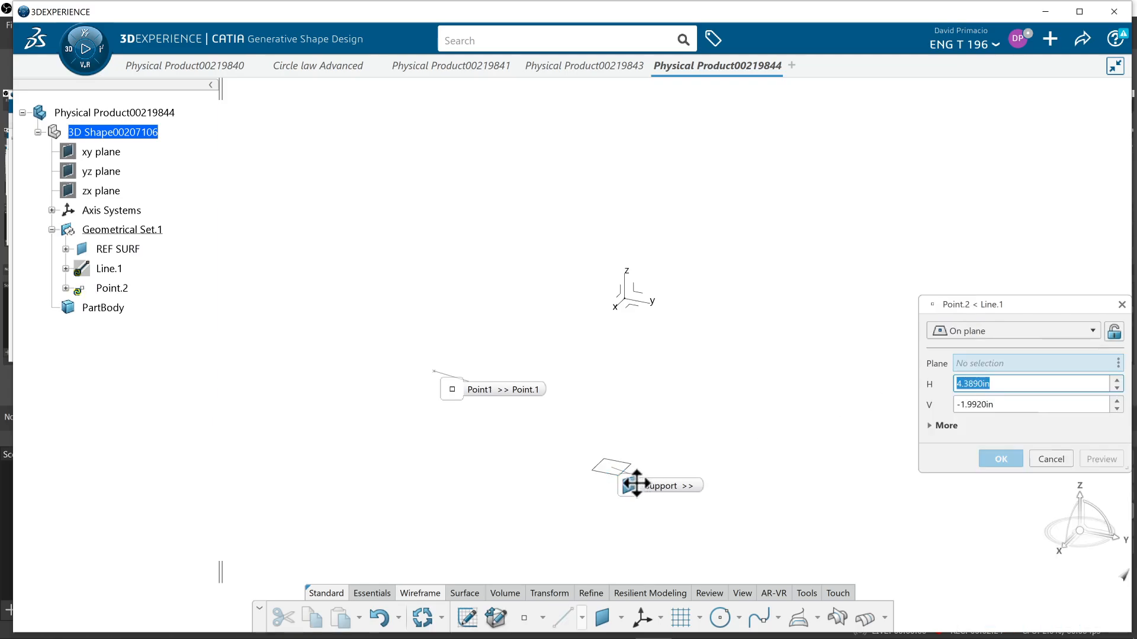
left_click(607, 471)
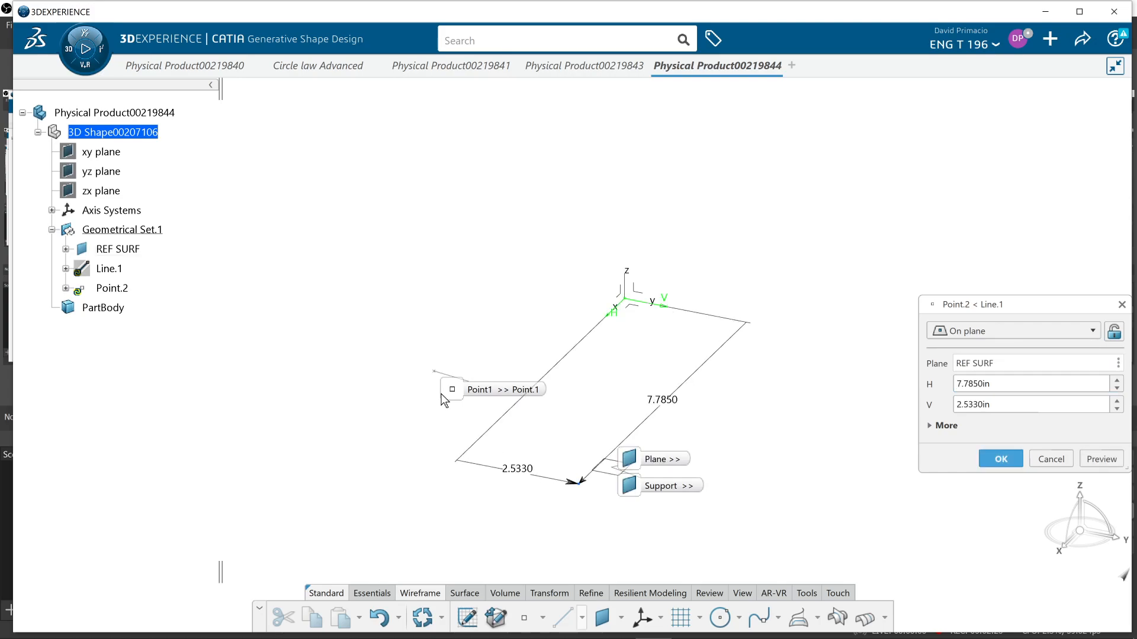
left_click(377, 329)
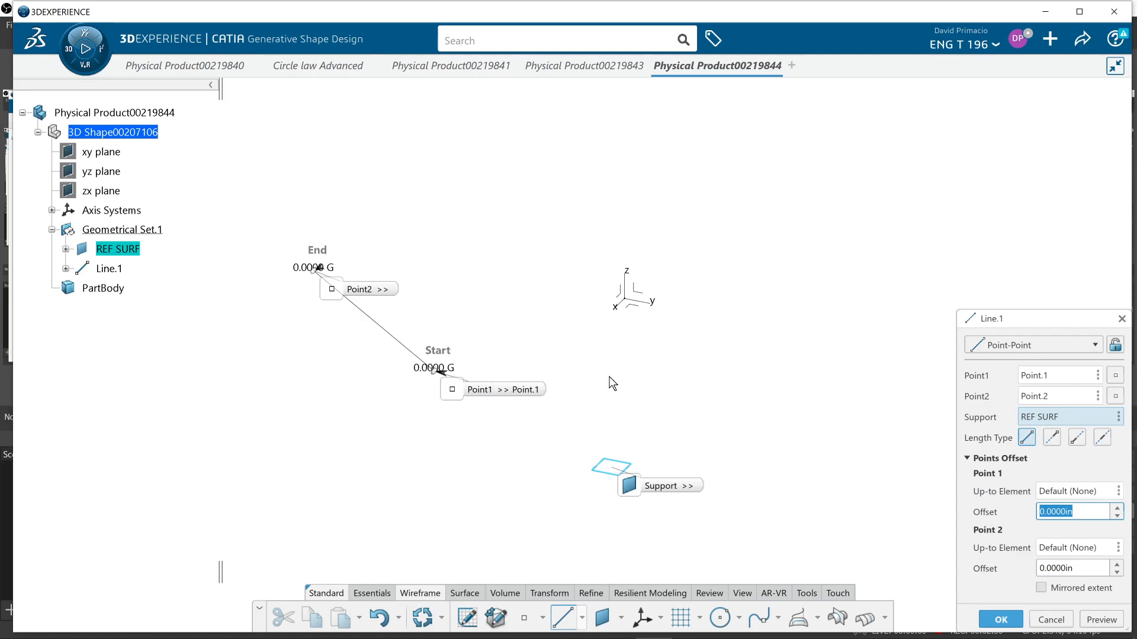
left_click(1001, 621)
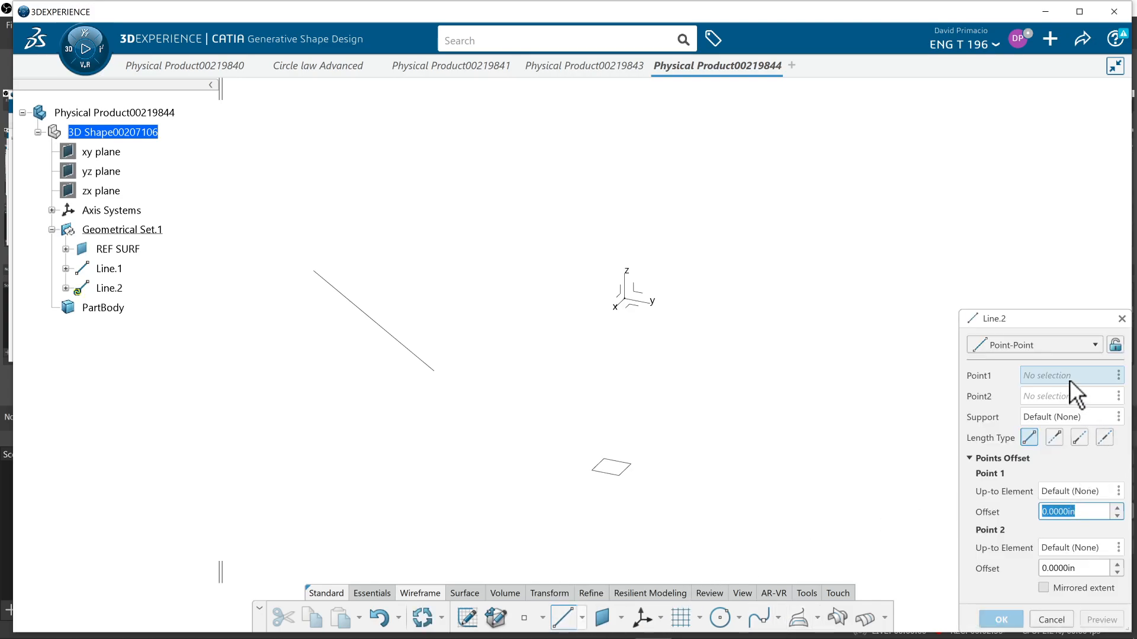
Start a second Point-Point line and create its first point on REF SURF at about H 3.137 in, V 5.32 in
right_click(1068, 376)
mouse_move(1068, 379)
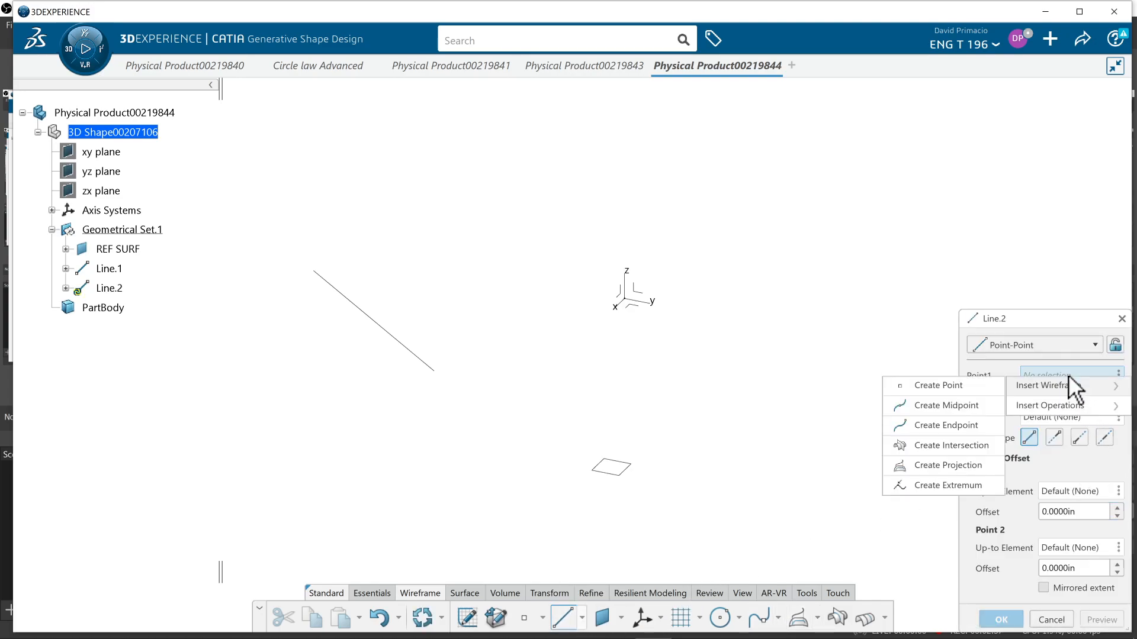
left_click(976, 385)
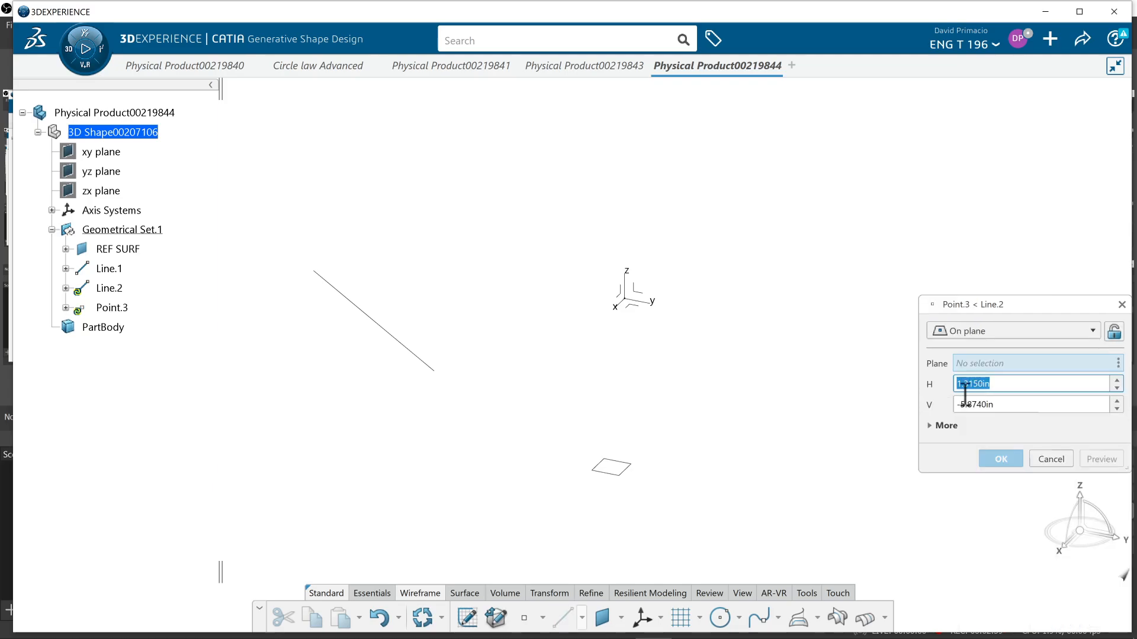
left_click(626, 474)
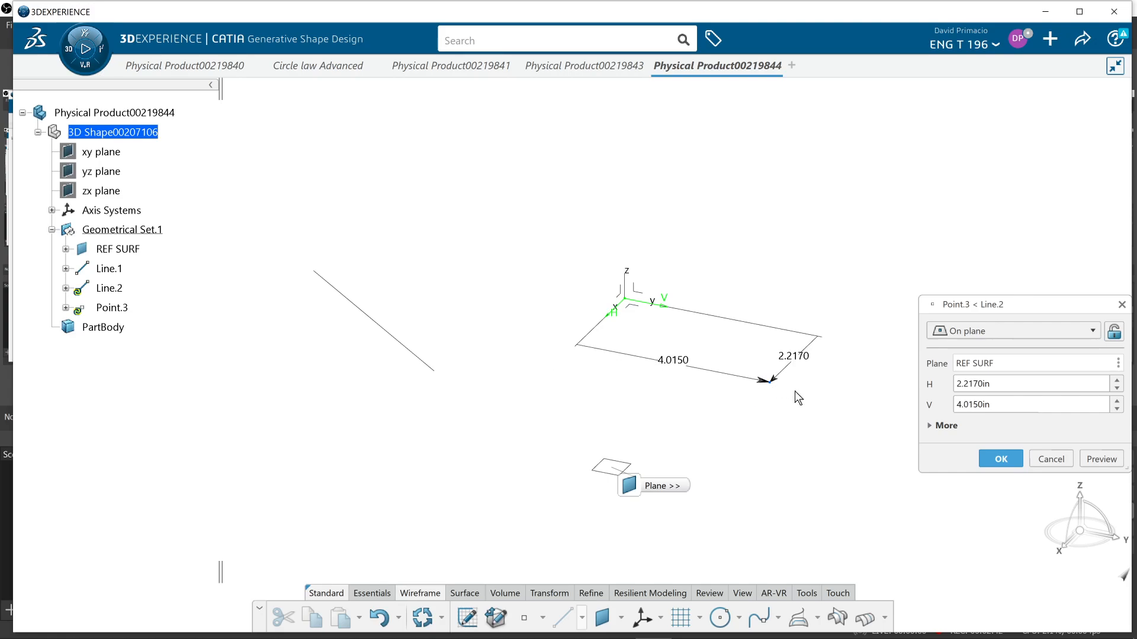
left_click(817, 418)
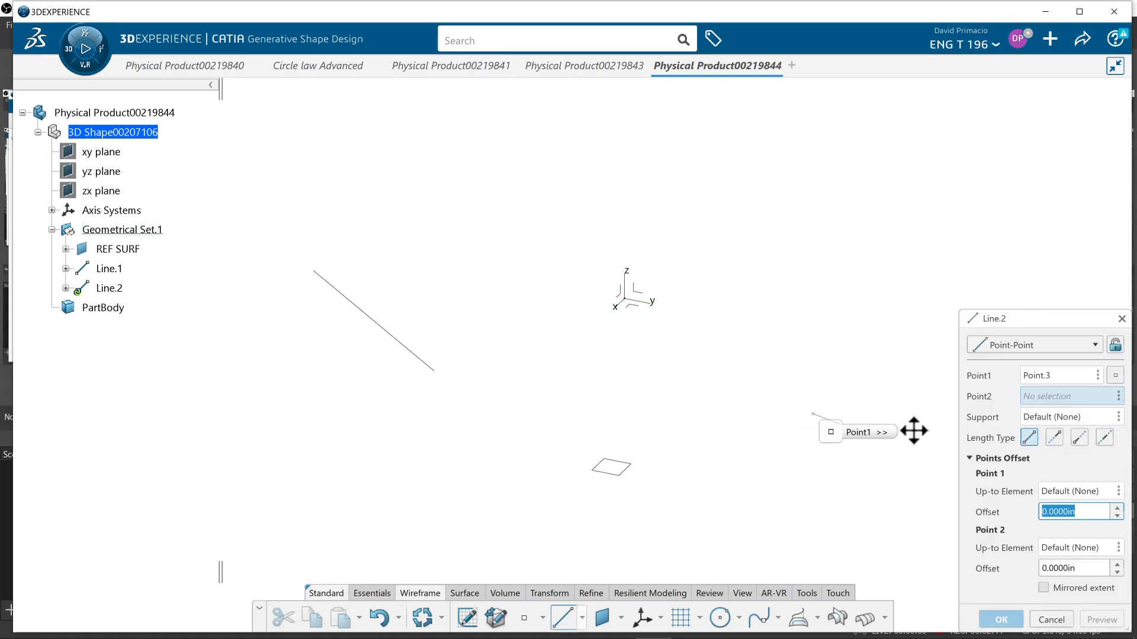
Create the second line's end point on REF SURF at about H 3.482 in, V 9.032 in
right_click(1044, 394)
mouse_move(1054, 406)
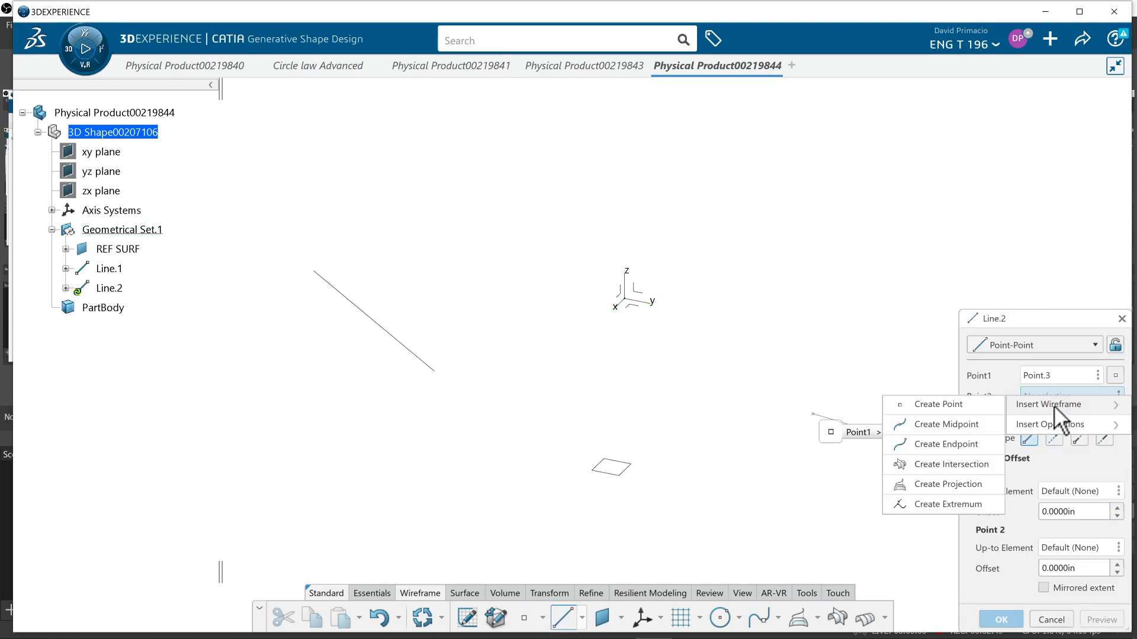
left_click(967, 407)
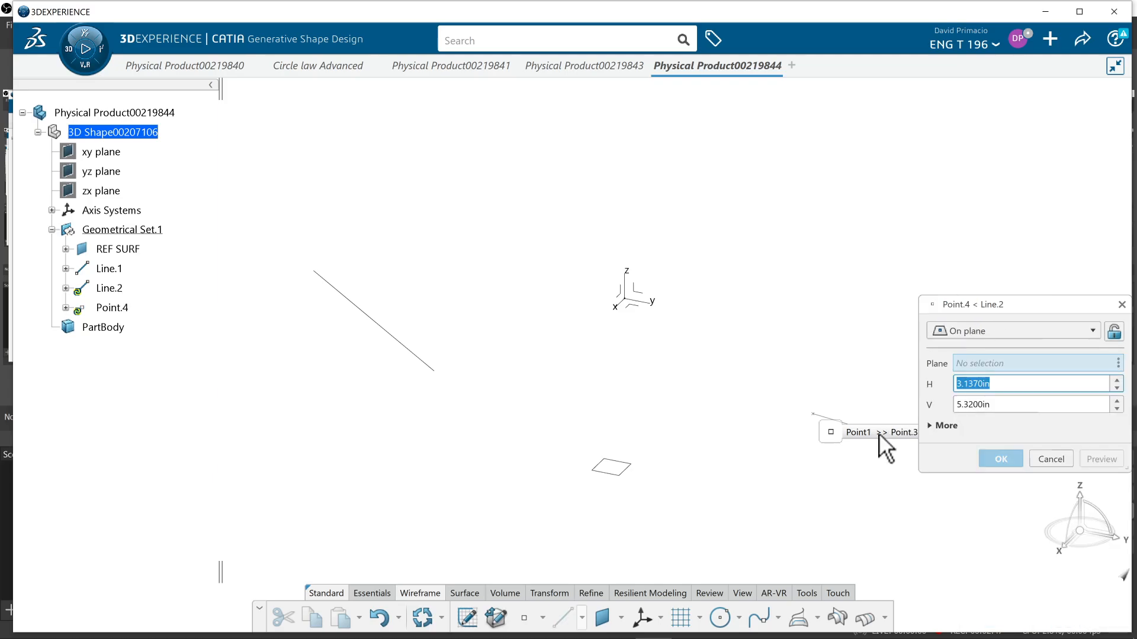
left_click(630, 475)
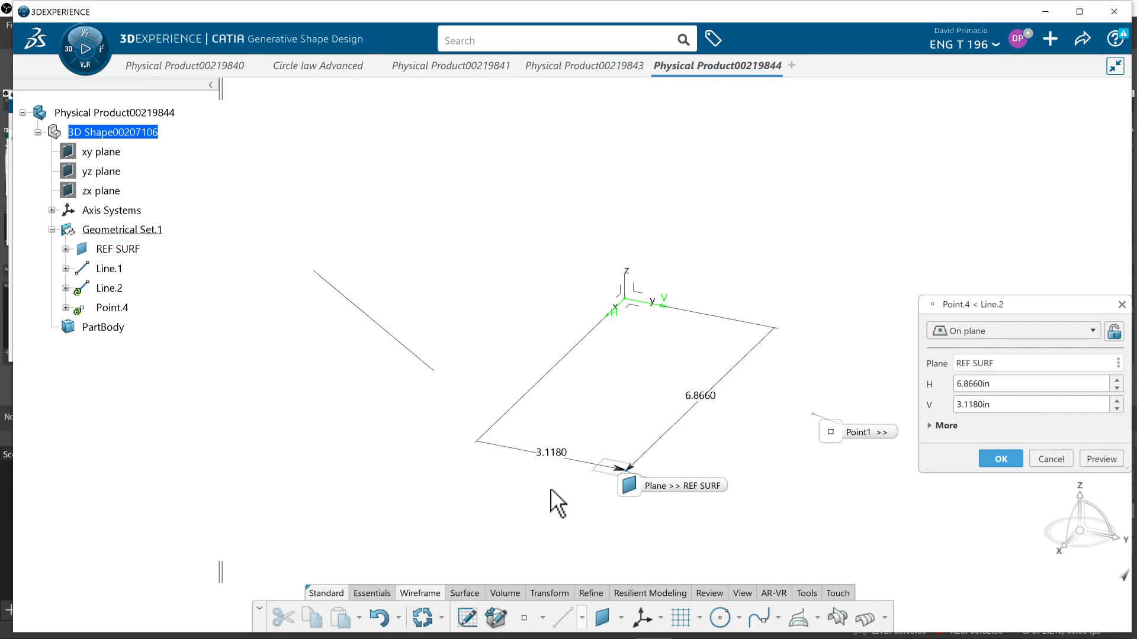
middle_click_drag(762, 464, 549, 468)
left_click(706, 476)
key("Return")
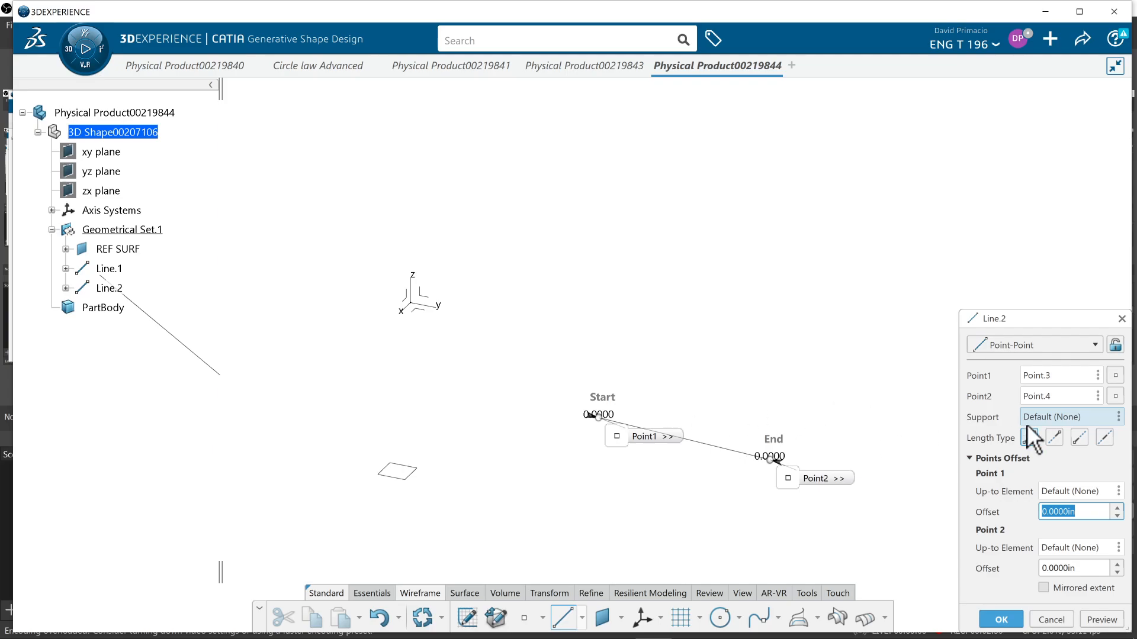
Move the second line's end point along H to about -3.773 in and complete the line
left_click(1116, 395)
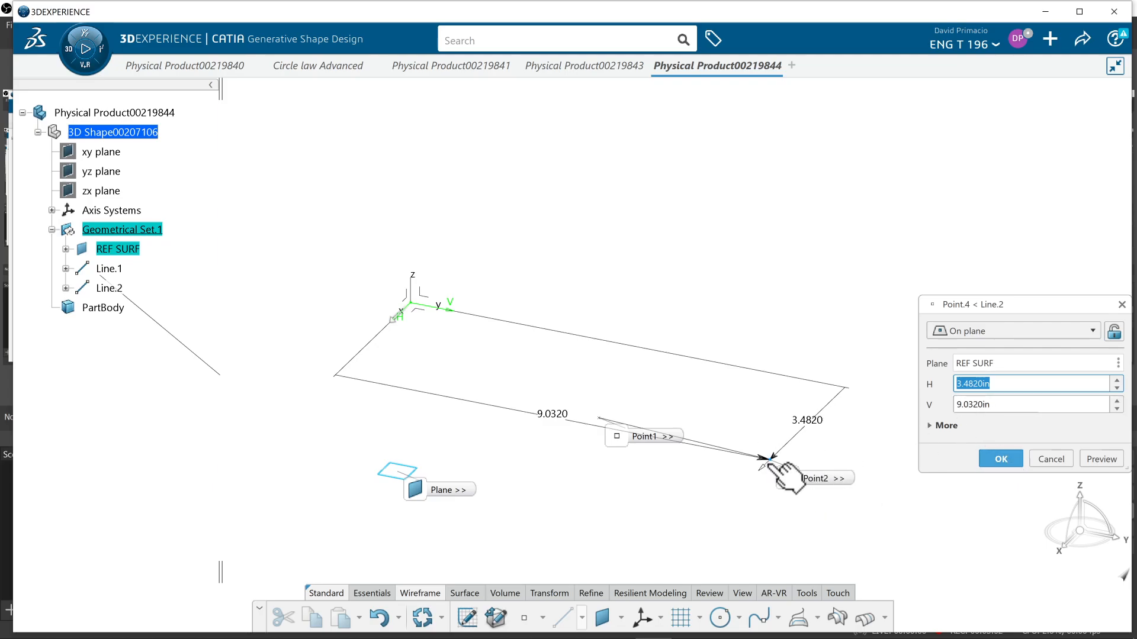
left_click_drag(777, 467, 752, 279)
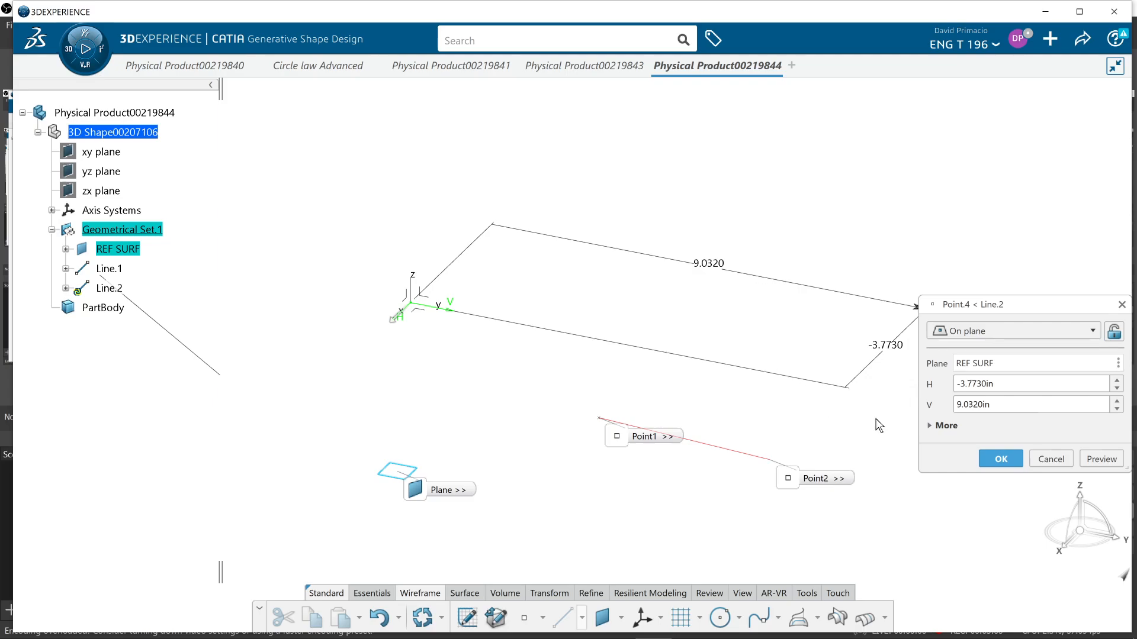
left_click(990, 460)
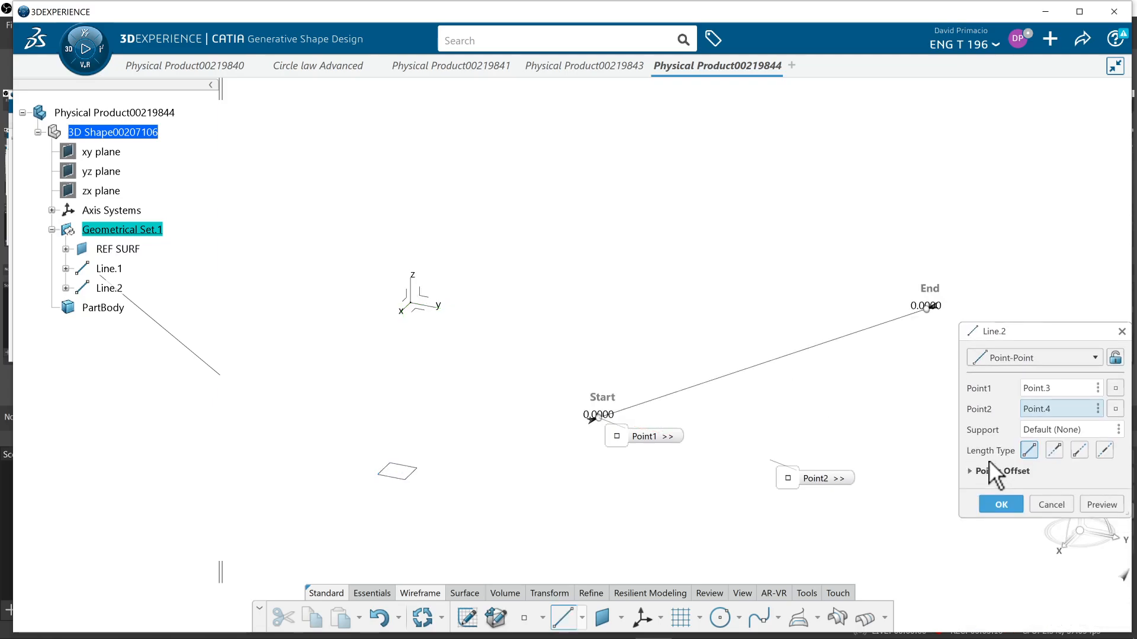
left_click(991, 503)
Start a swept surface with a line profile and the With reference surface subtype
middle_click_drag(580, 452, 664, 450)
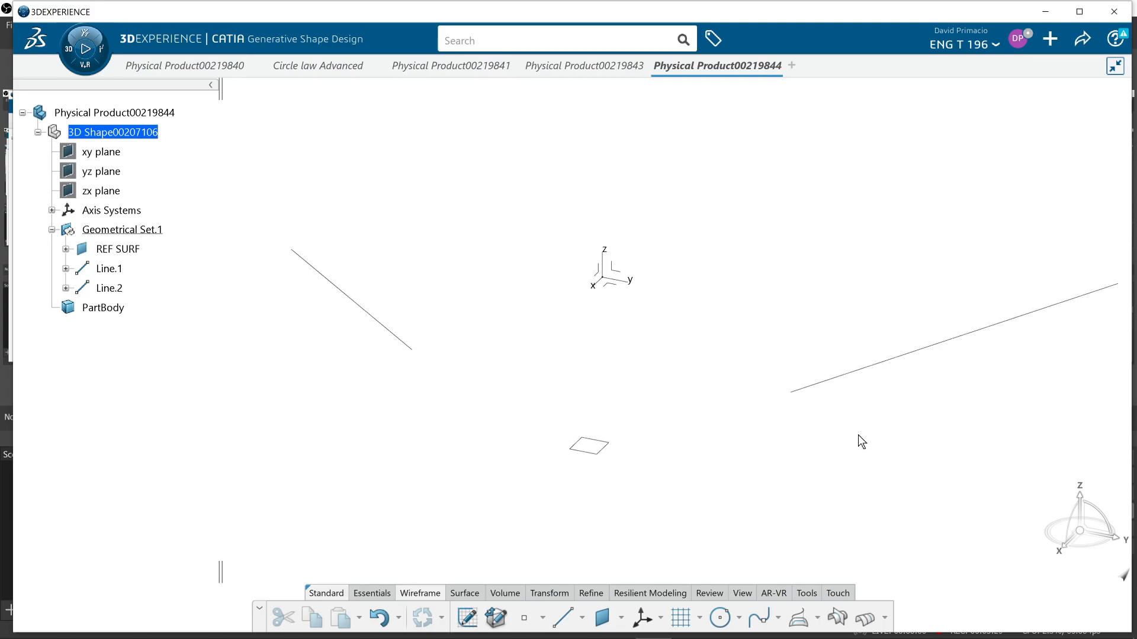
middle_click_drag(534, 509, 464, 477)
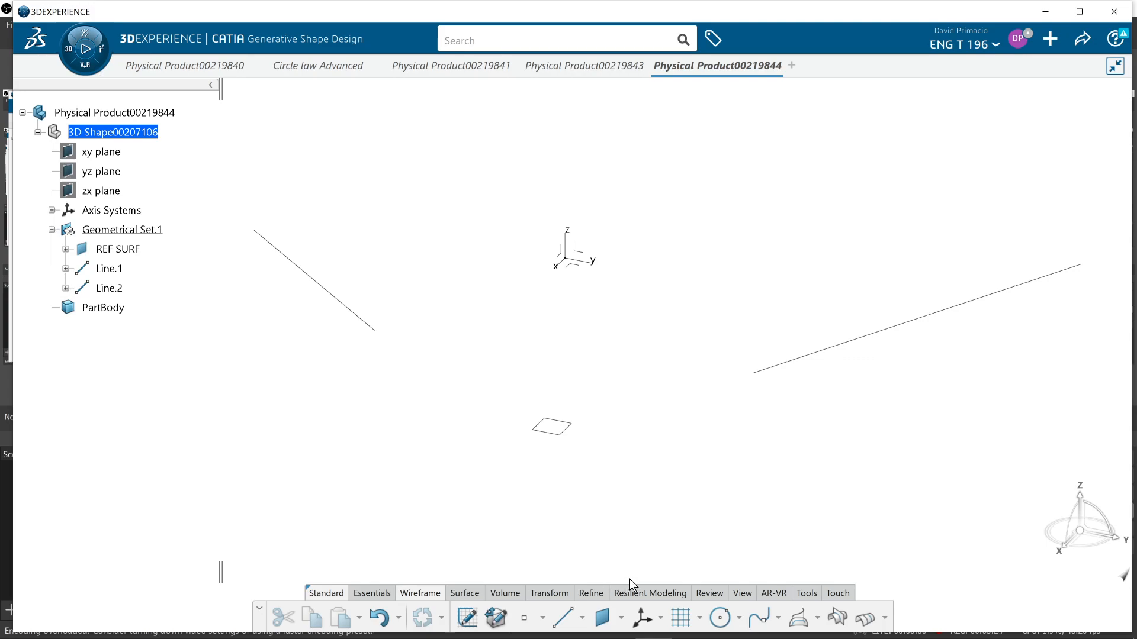
left_click(465, 592)
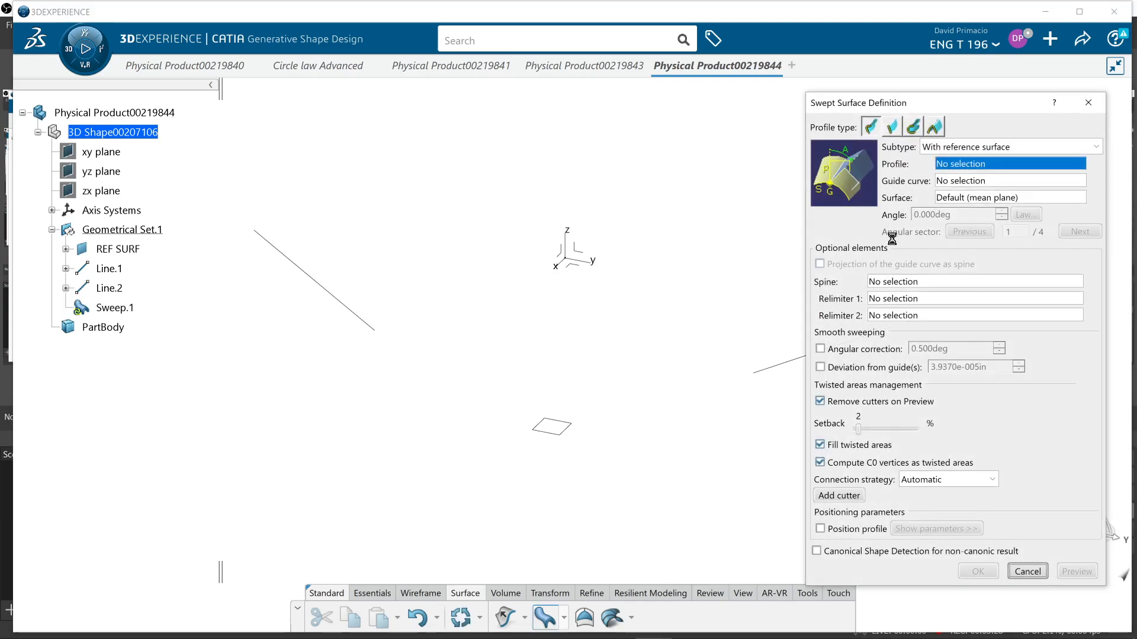
left_click(892, 126)
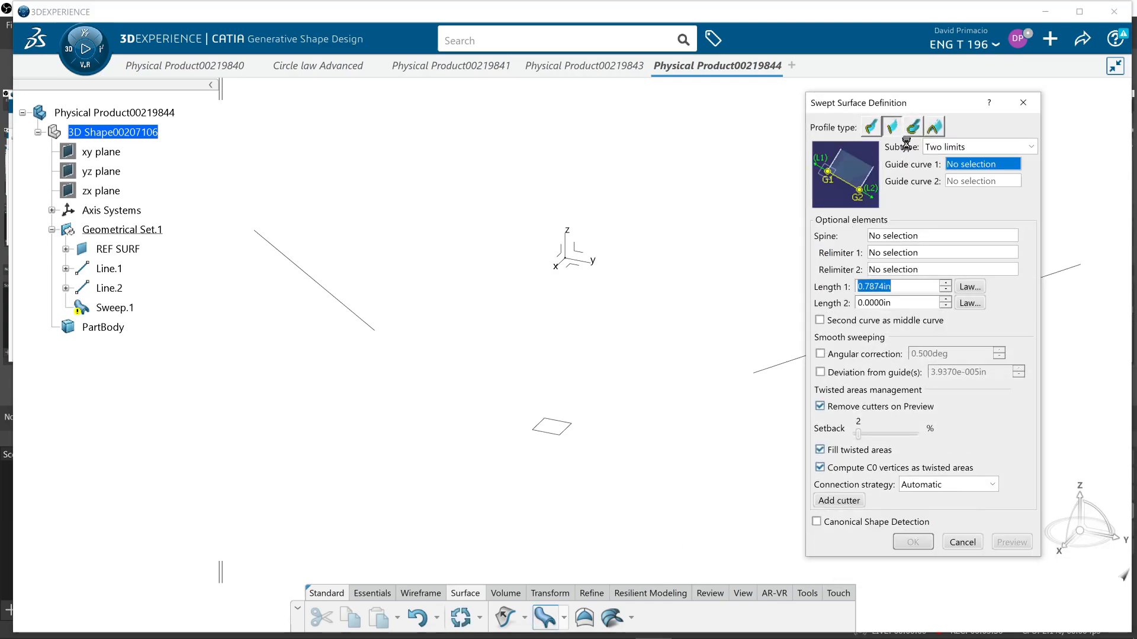
left_click(931, 148)
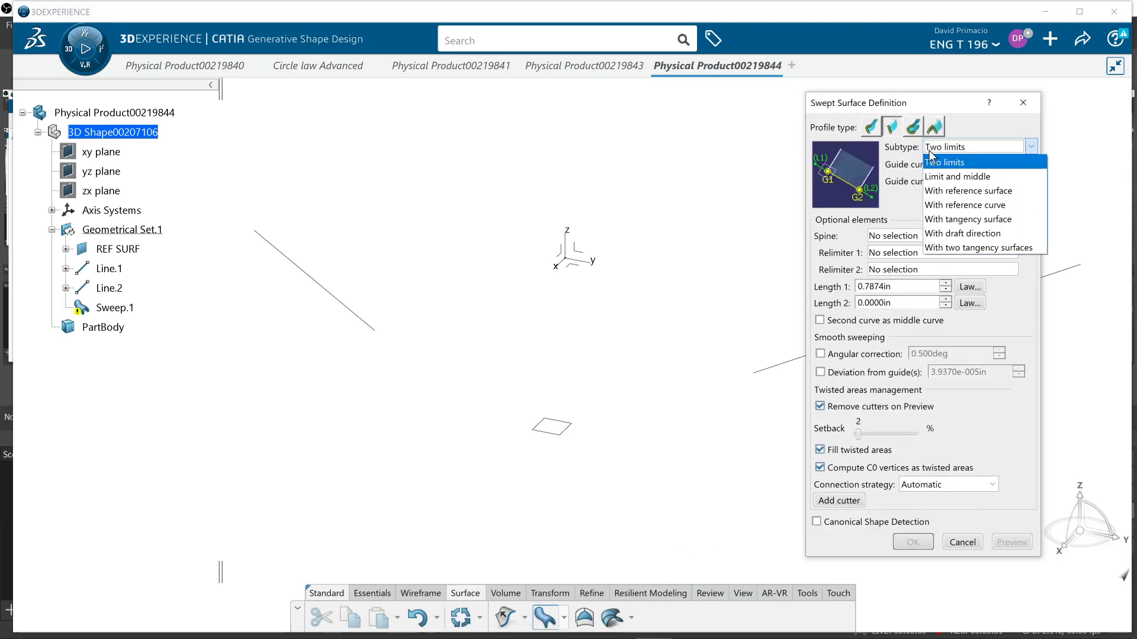
left_click(946, 192)
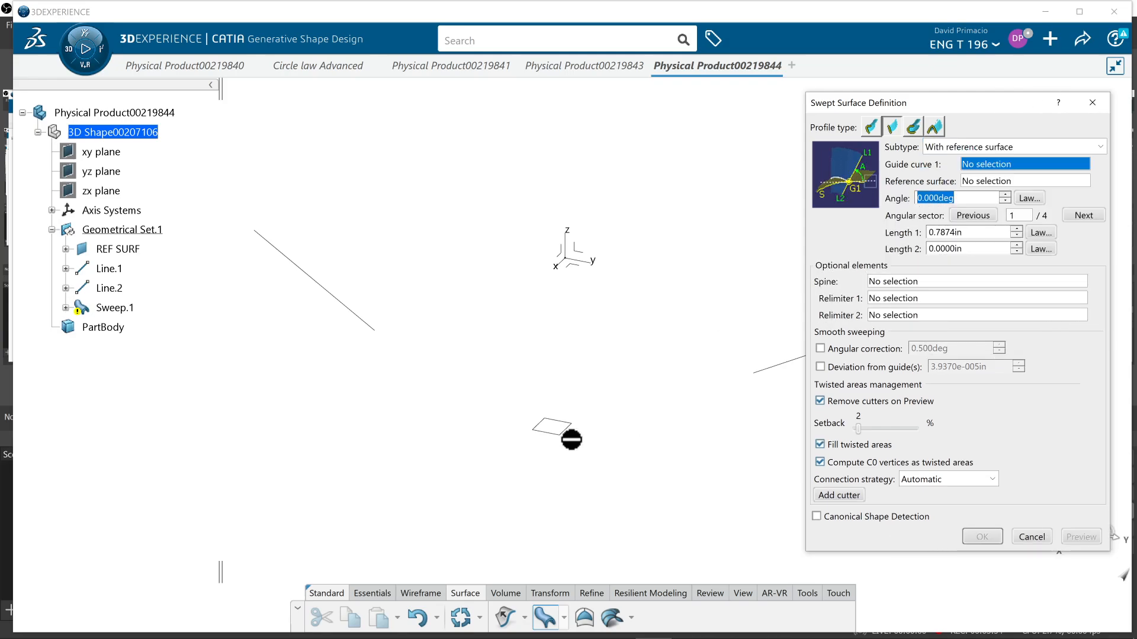
Create the sweep with Line.1 as guide curve and REF SURF as reference surface, using angular sector 3 of 4
left_click(365, 322)
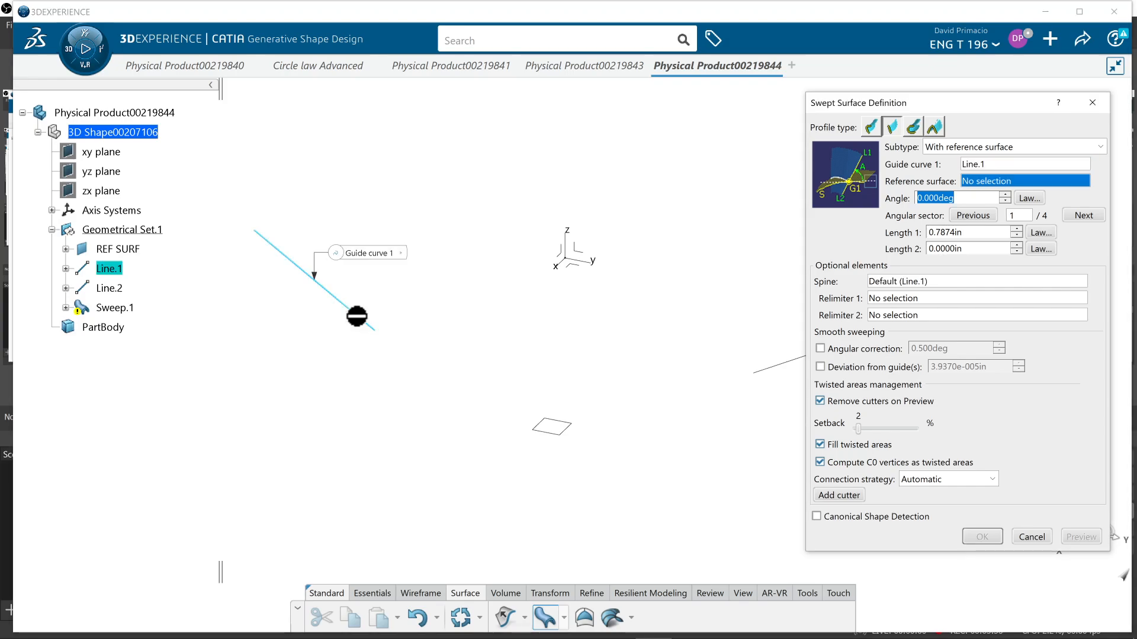
left_click(546, 434)
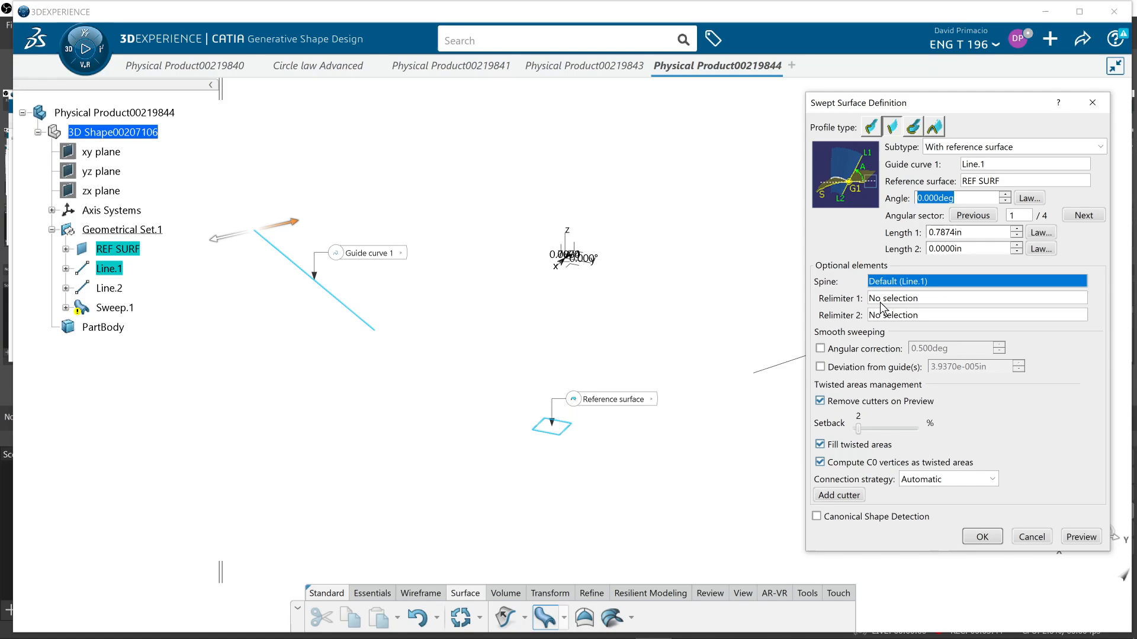
left_click(225, 236)
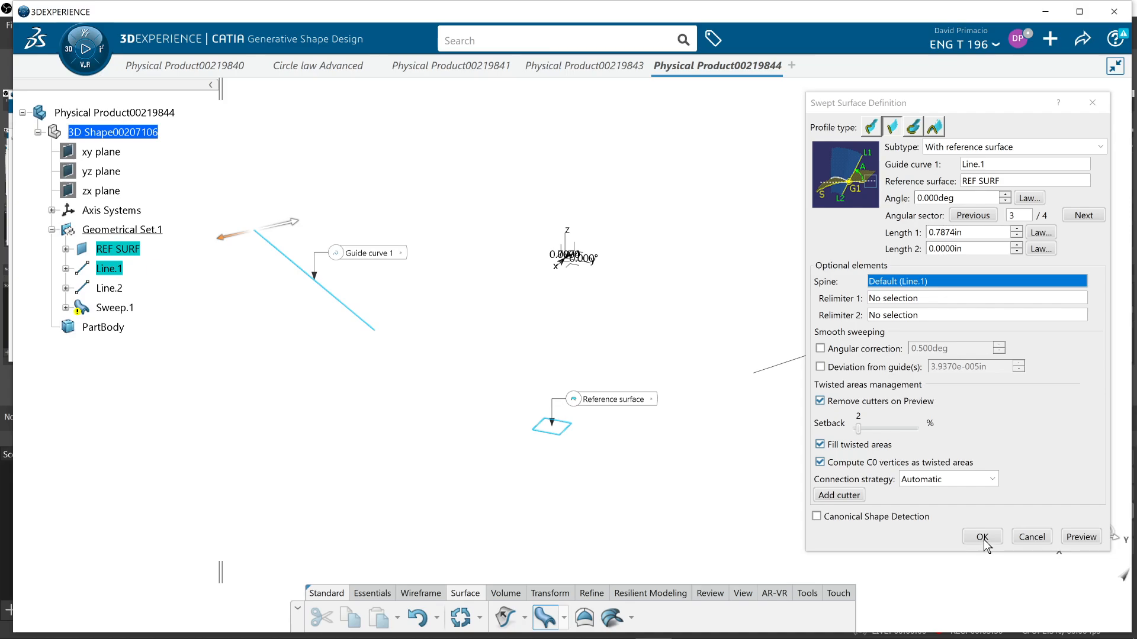
left_click(982, 538)
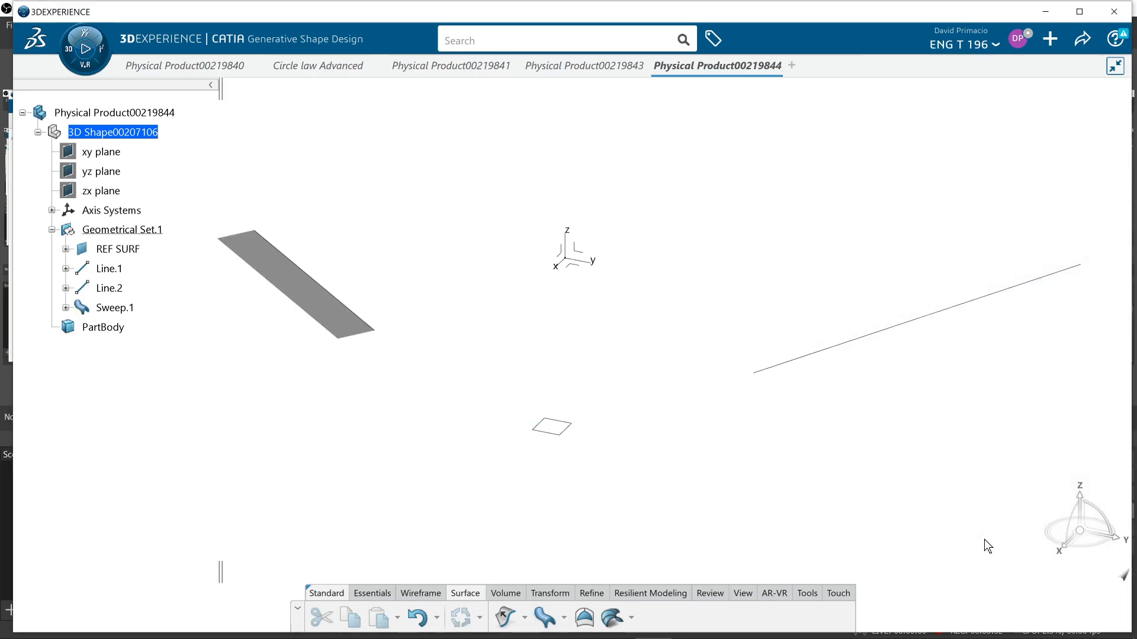
Create a second swept surface with Line.2 as guide curve and REF SURF as reference surface
middle_click_drag(737, 533, 645, 527)
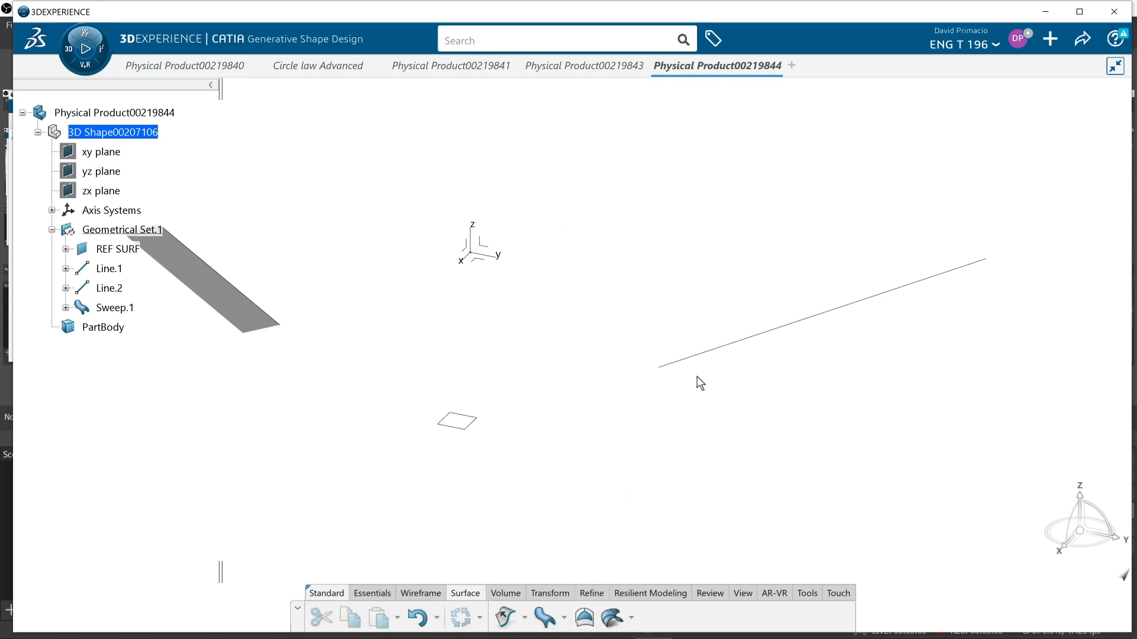
left_click(709, 352)
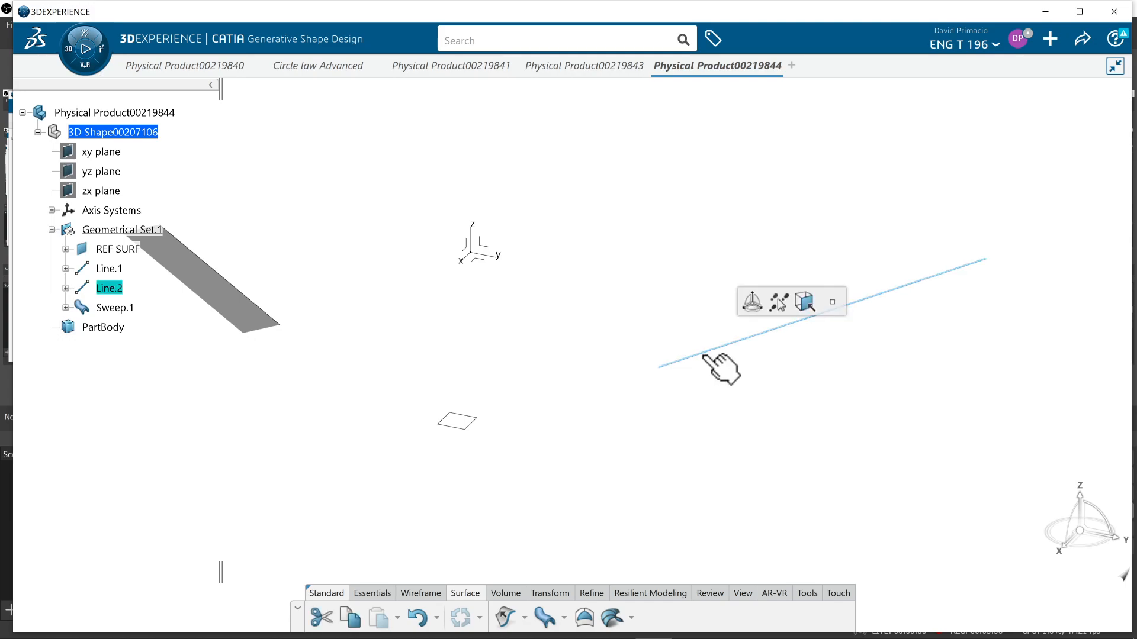
left_click(546, 618)
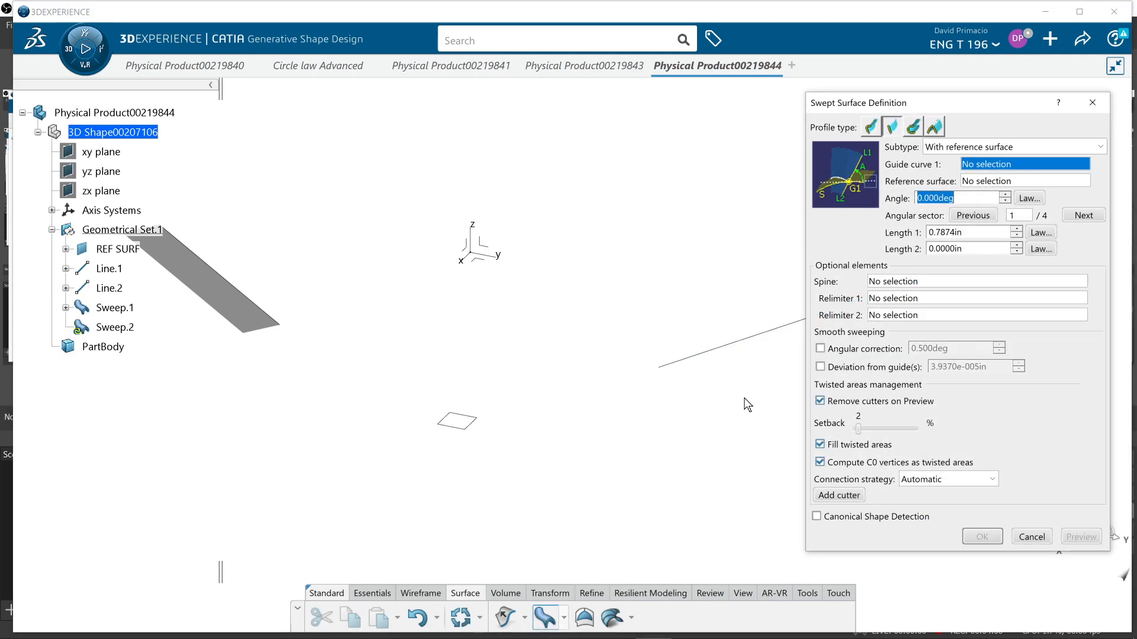
left_click(743, 341)
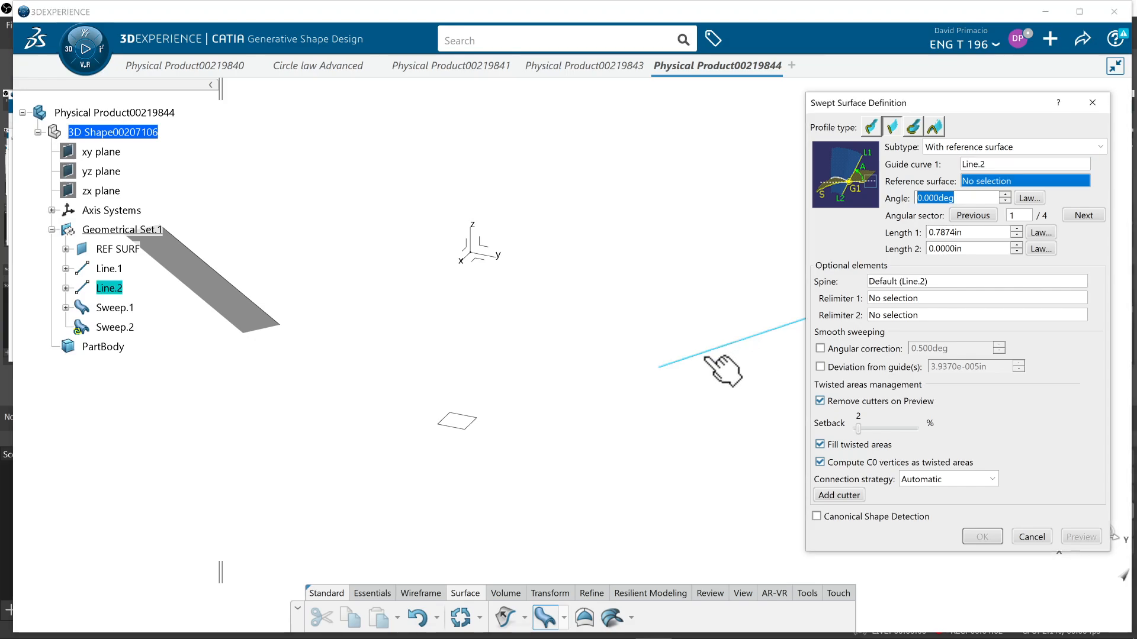
left_click(467, 428)
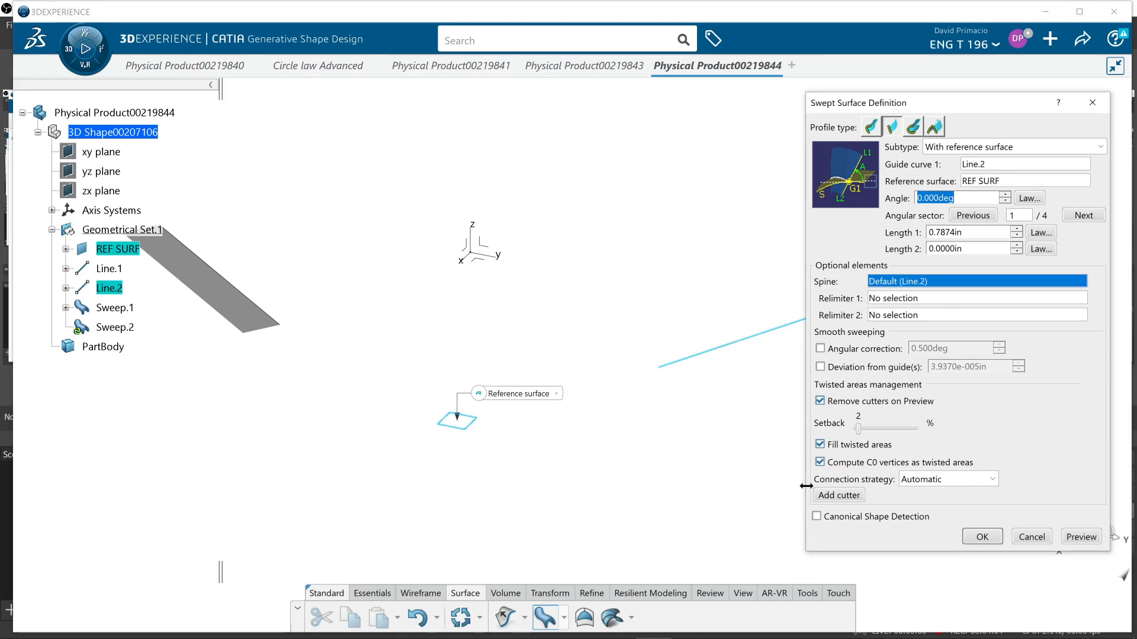
left_click(983, 537)
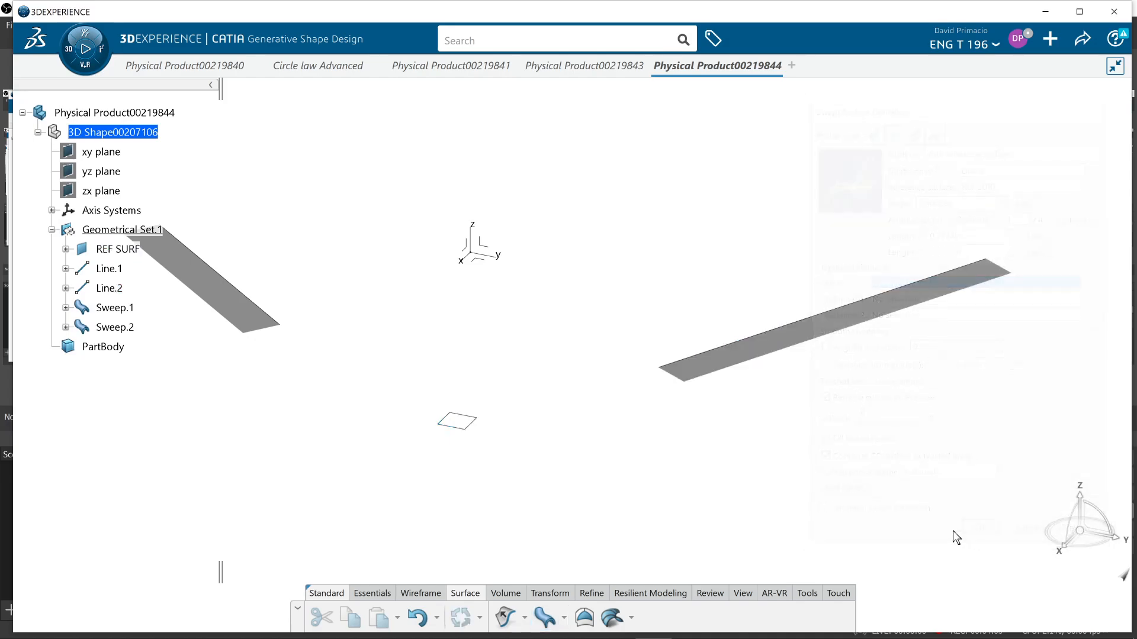
Expand Sweep.1 and Sweep.2 in the tree to examine their length and angle parameters
left_click(65, 307)
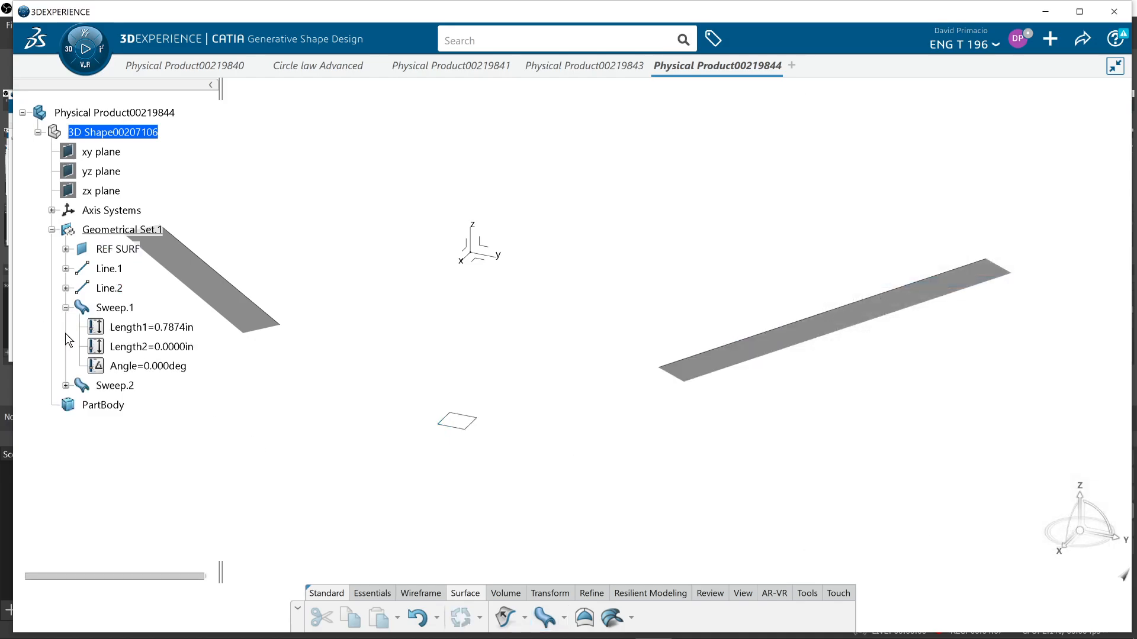
left_click(65, 386)
middle_click_drag(321, 405, 439, 411)
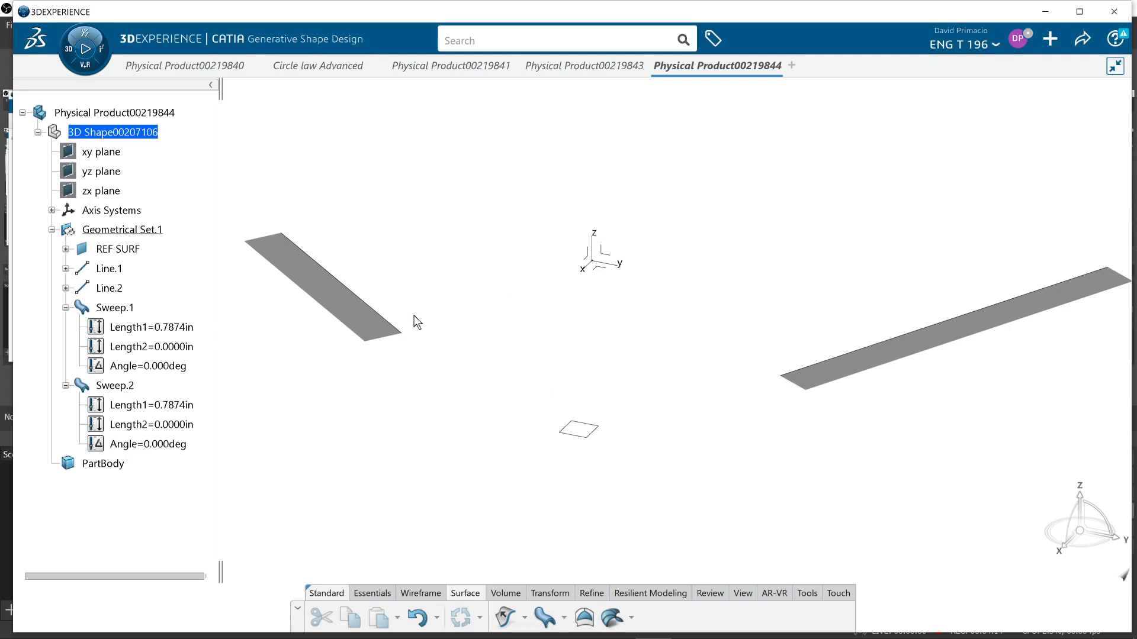
middle_click_drag(475, 434, 449, 503)
Start a Connect Curve and hide Sweep.1 and Sweep.2 so only the two lines can be picked
left_click(412, 593)
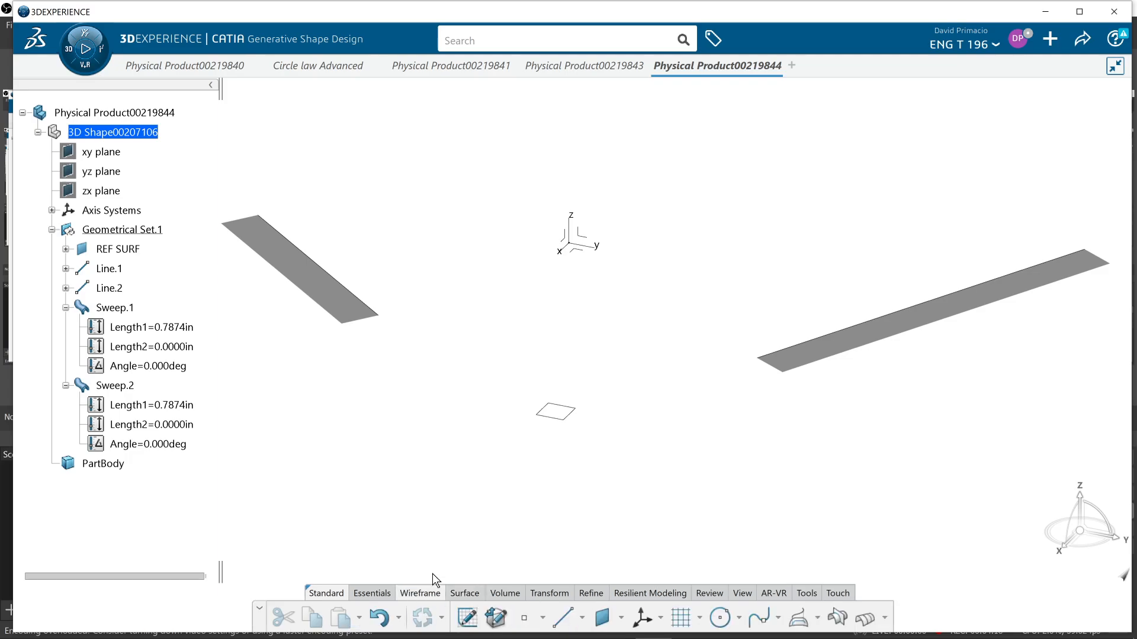
left_click(739, 618)
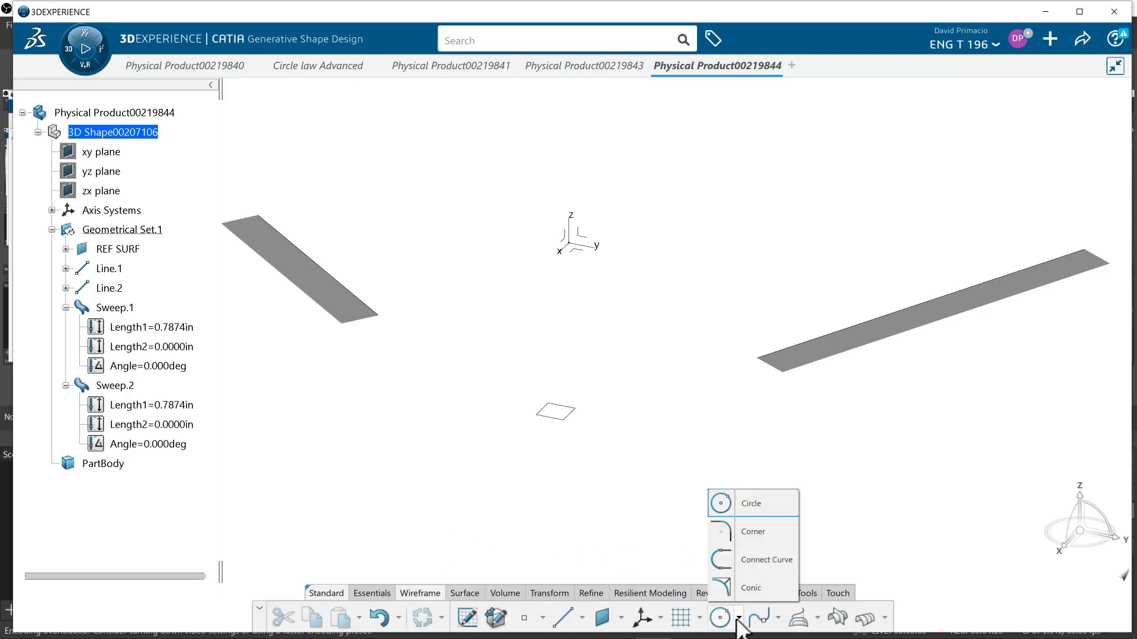
left_click(766, 559)
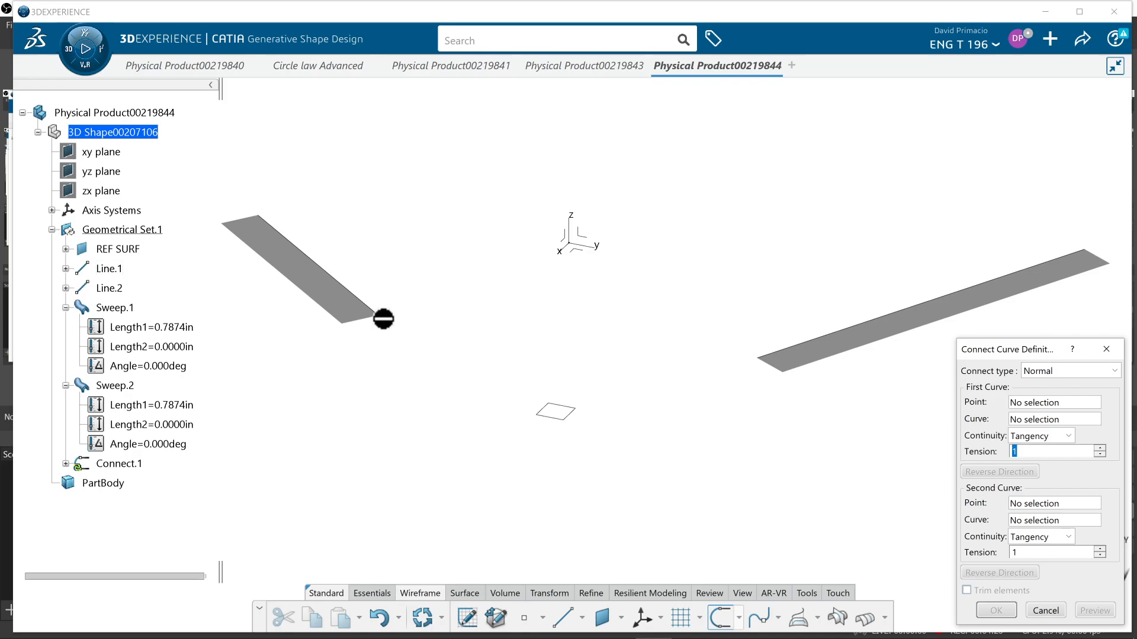
mouse_move(402, 425)
middle_mouse_down()
mouse_move(409, 437)
mouse_move(391, 414)
middle_mouse_up()
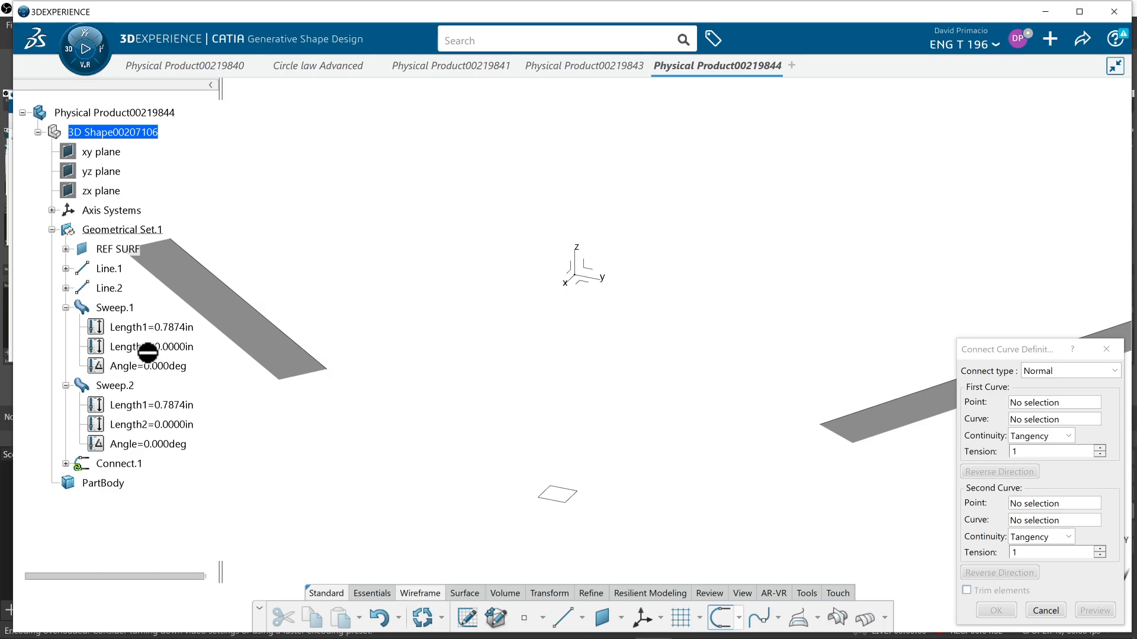
right_click(119, 312)
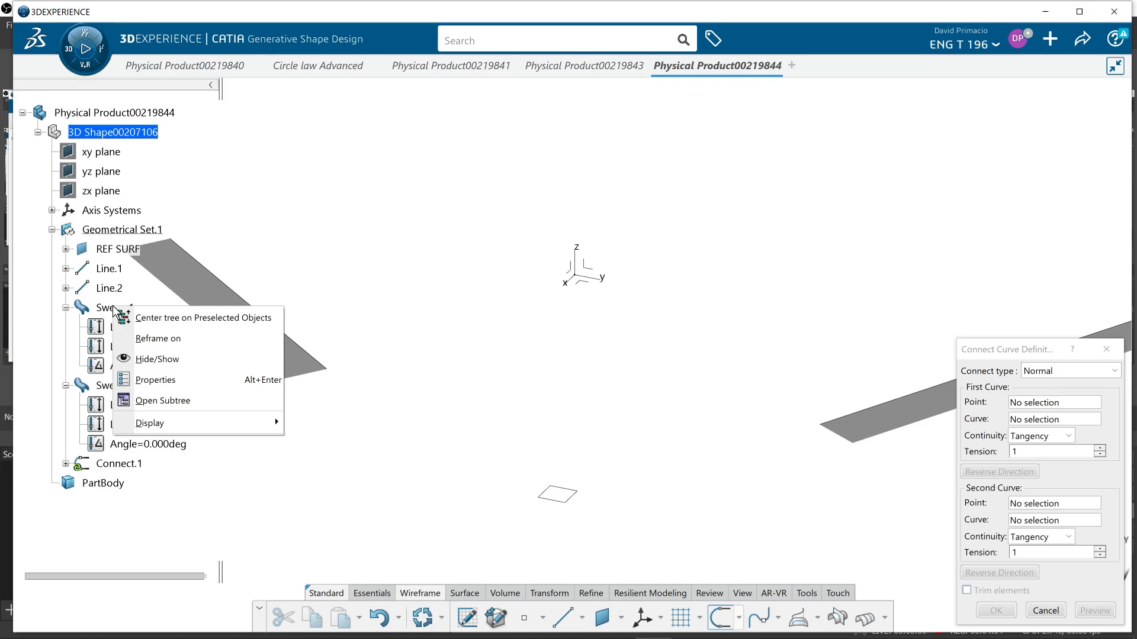
left_click(131, 358)
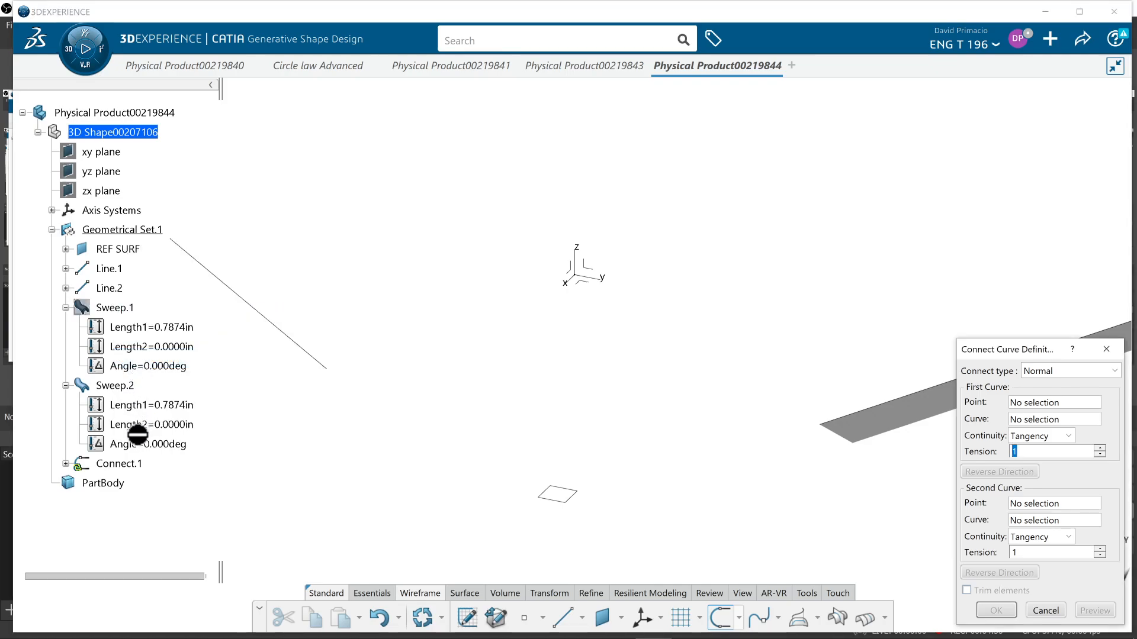
right_click(115, 385)
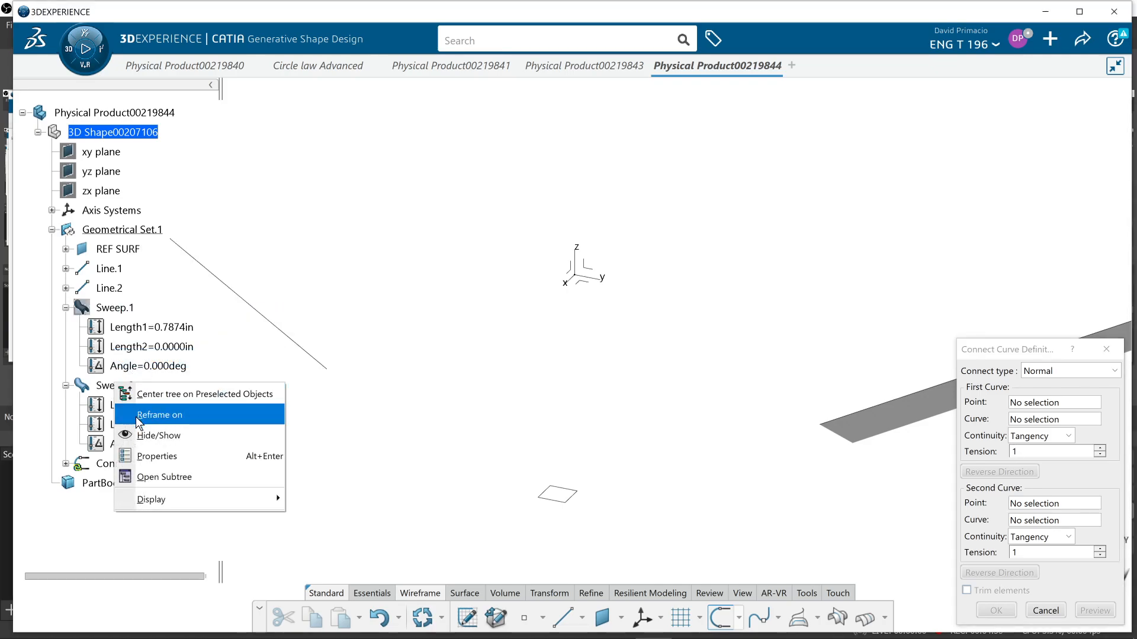
left_click(148, 437)
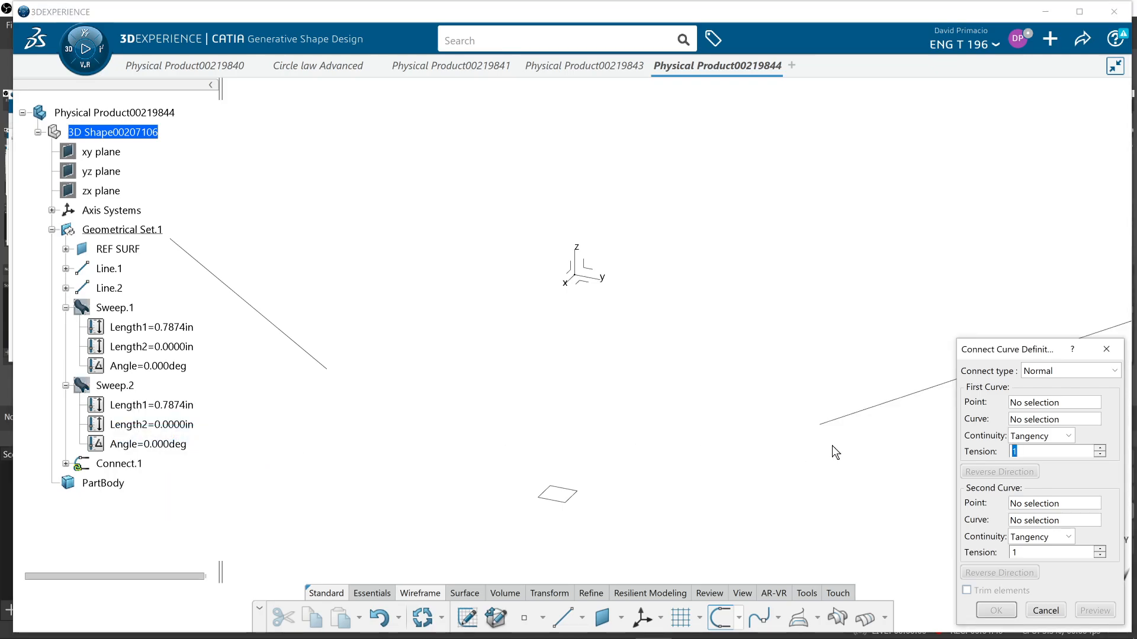
Connect the facing end points of Line.1 and Line.2 with Tangency continuity and tension 1, reversing the first curve's direction
left_click(328, 369)
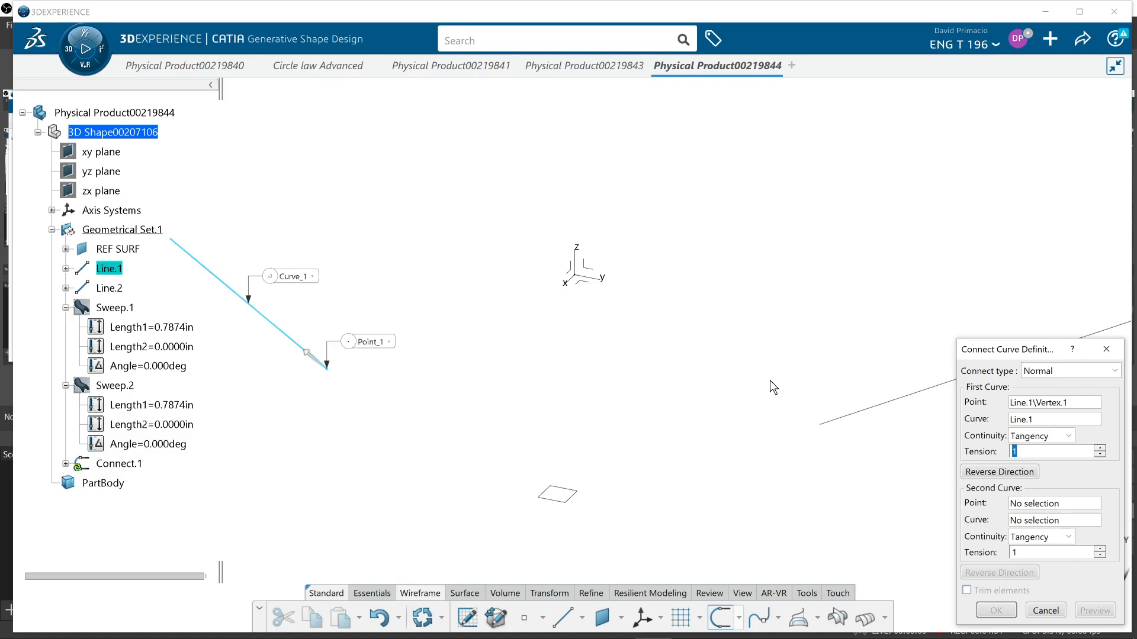
left_click(821, 424)
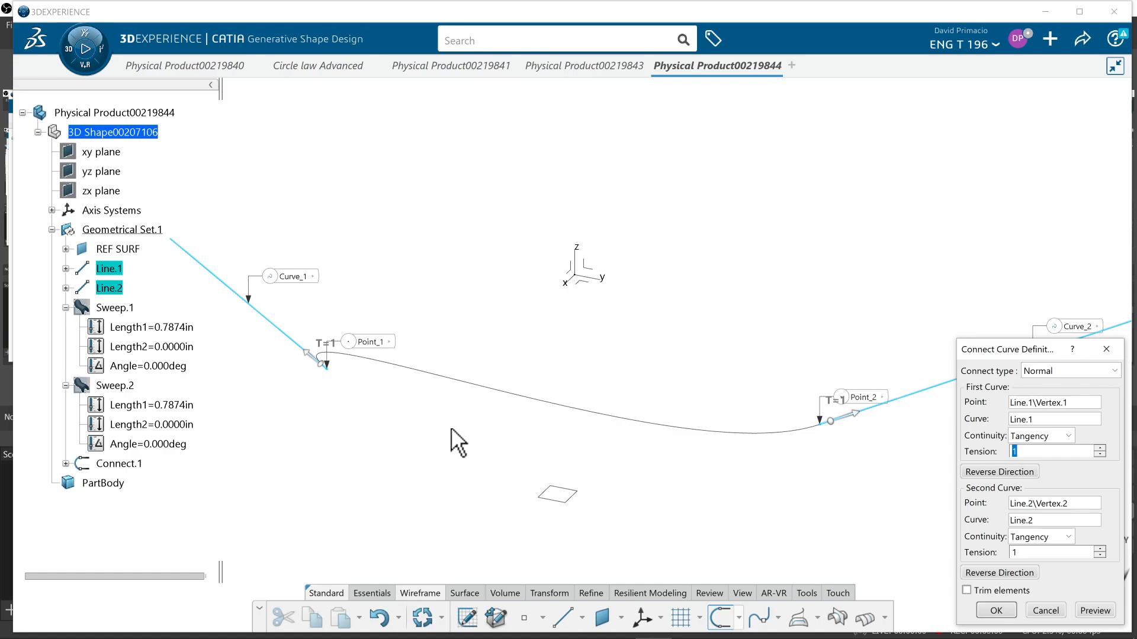
left_click(999, 472)
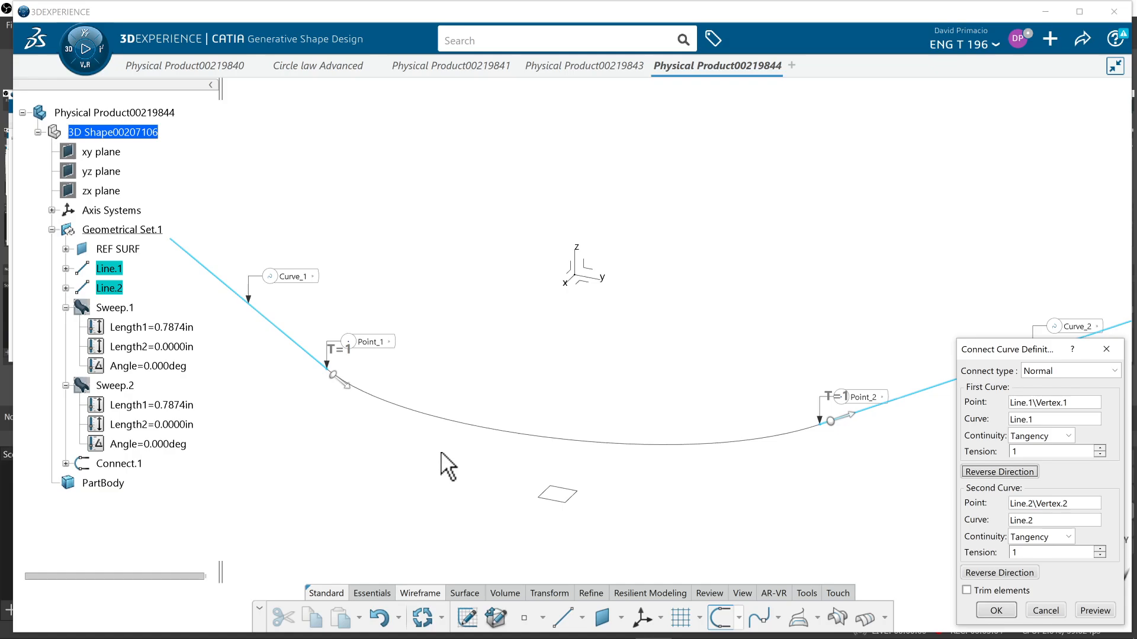
middle_click_drag(442, 453, 420, 440)
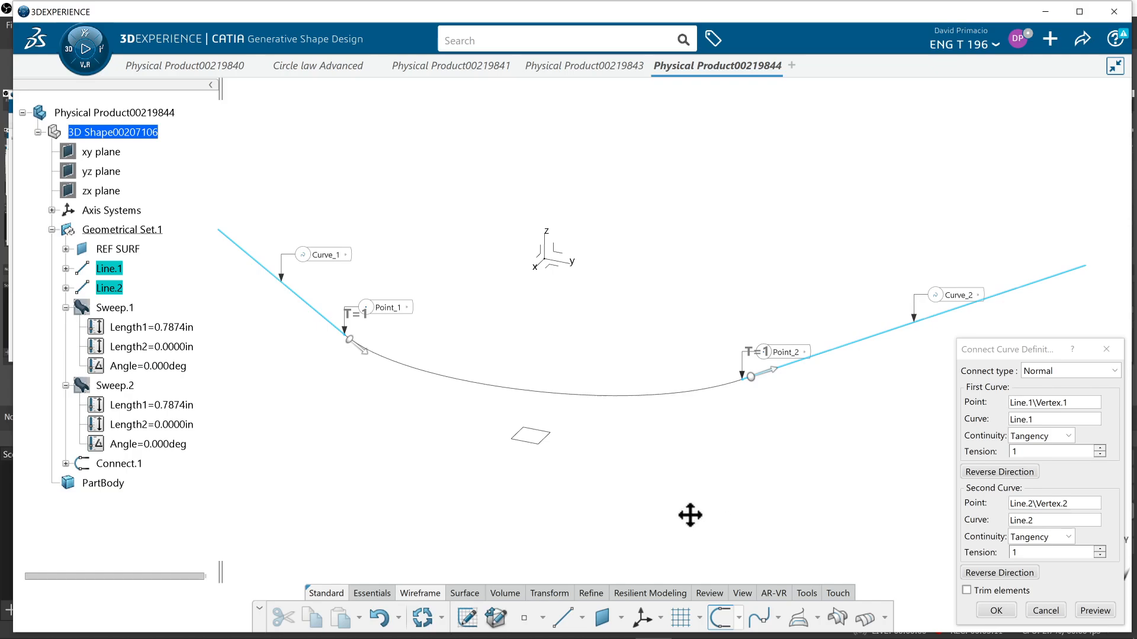
middle_click_drag(690, 514, 708, 484)
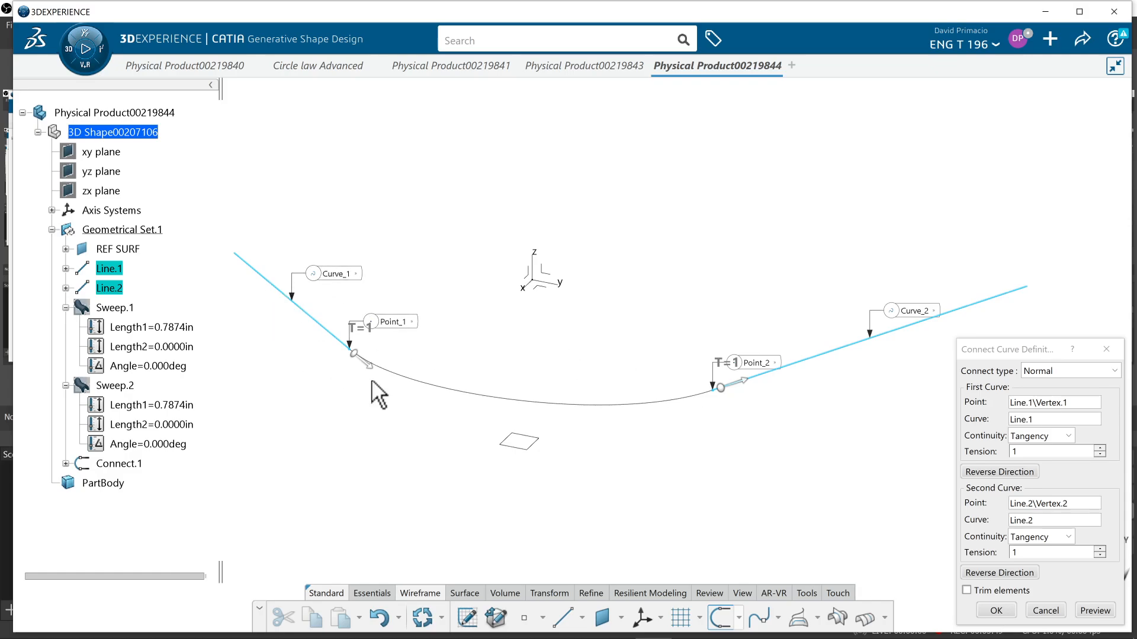
left_click(1000, 610)
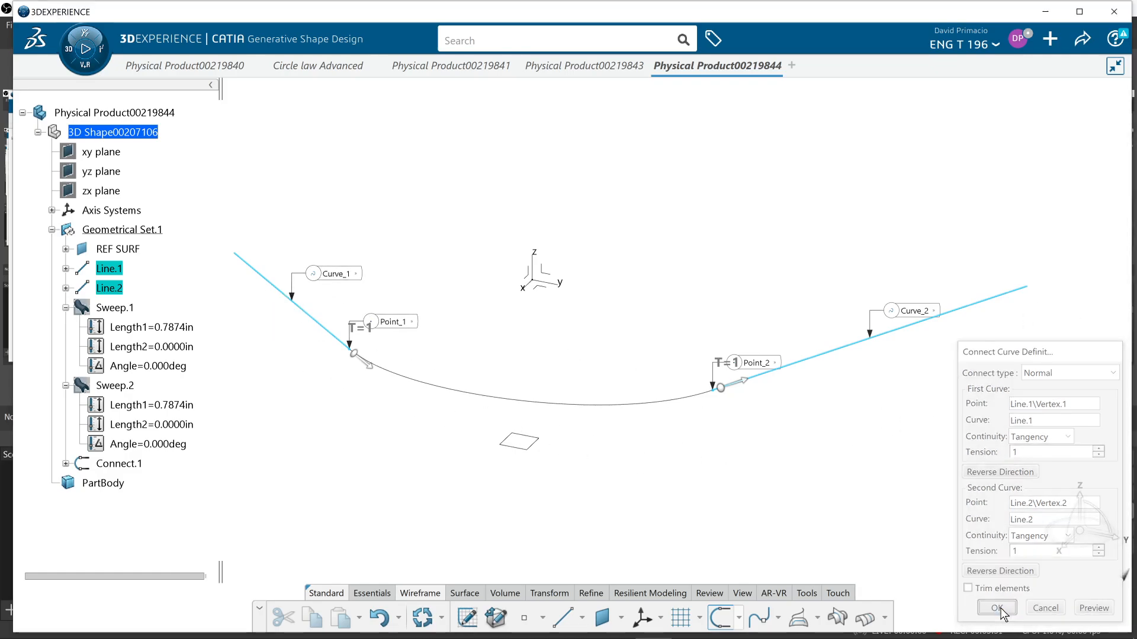
Create a swept surface with Connect.1 as guide curve and REF SURF as reference surface
left_click(463, 594)
left_click(543, 618)
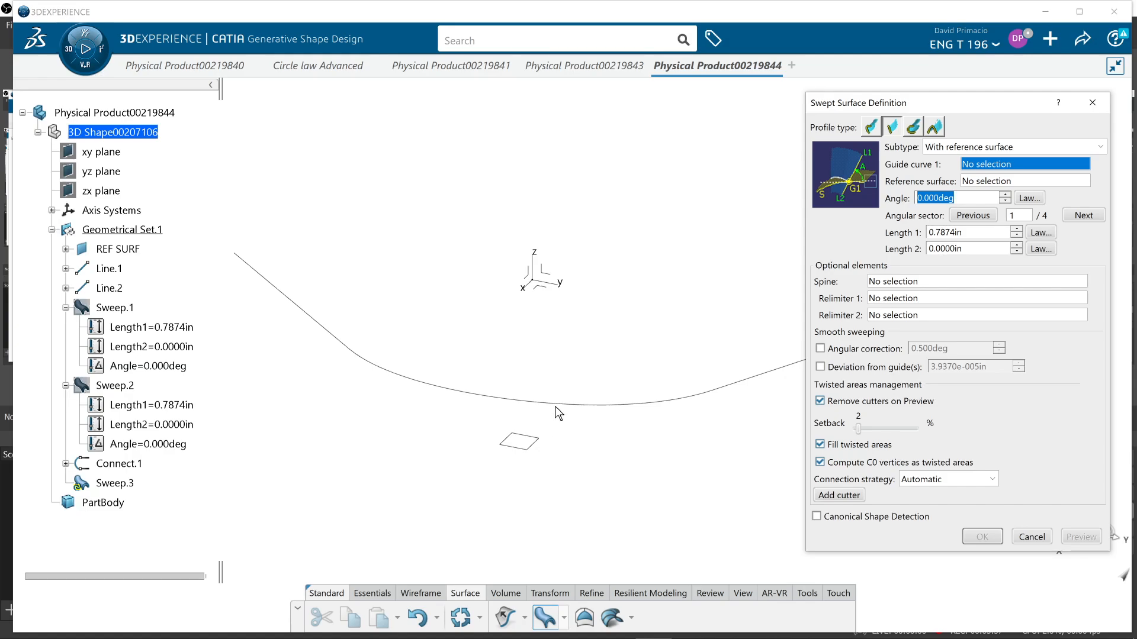
left_click(559, 407)
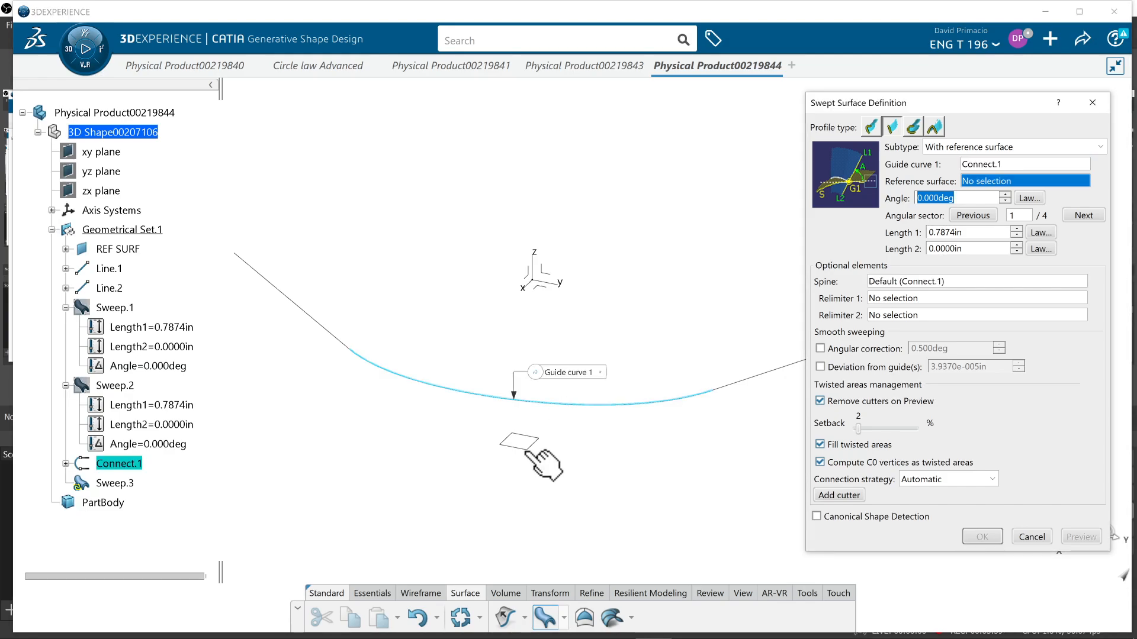
left_click(536, 448)
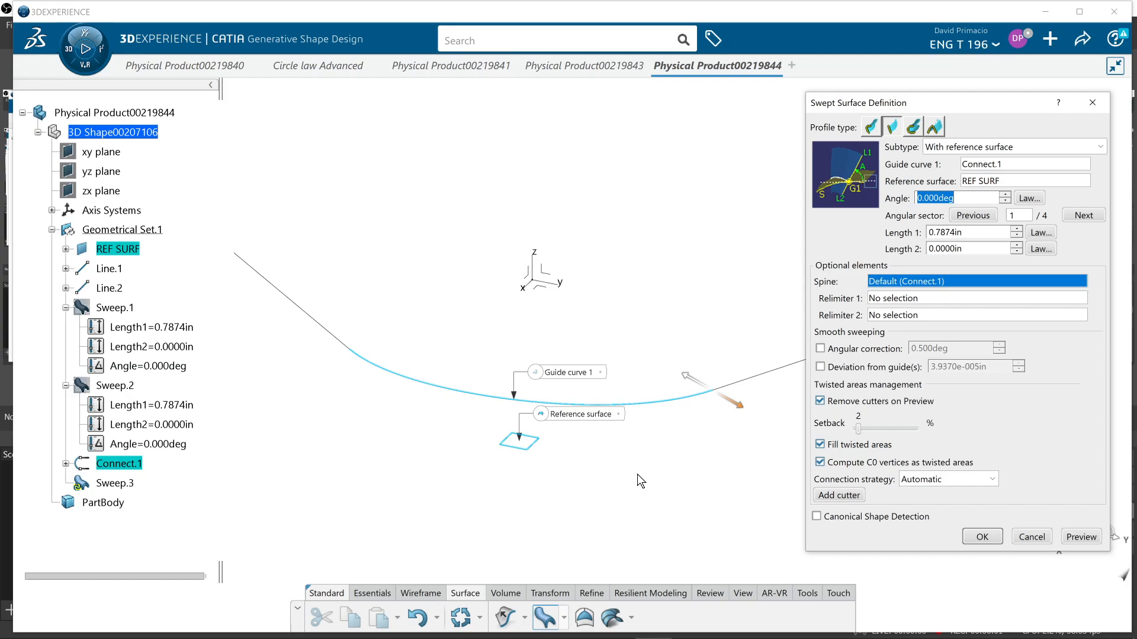
left_click(981, 537)
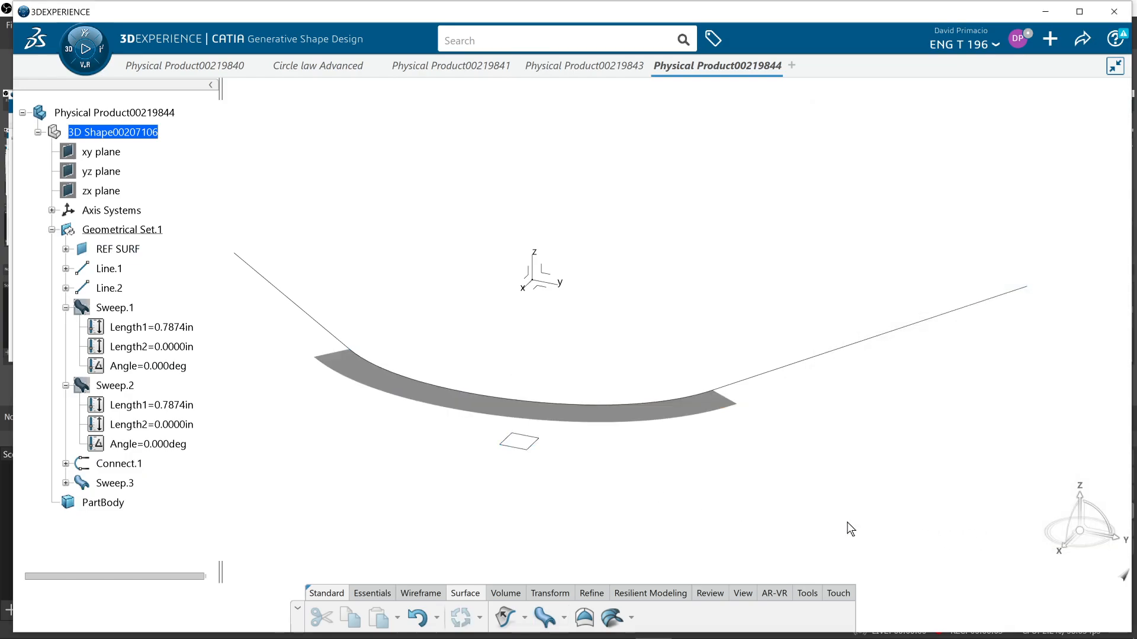
Show the hidden Sweep.1 and Sweep.2 surfaces again
mouse_move(527, 539)
middle_mouse_down()
mouse_move(505, 530)
mouse_move(533, 548)
middle_mouse_up()
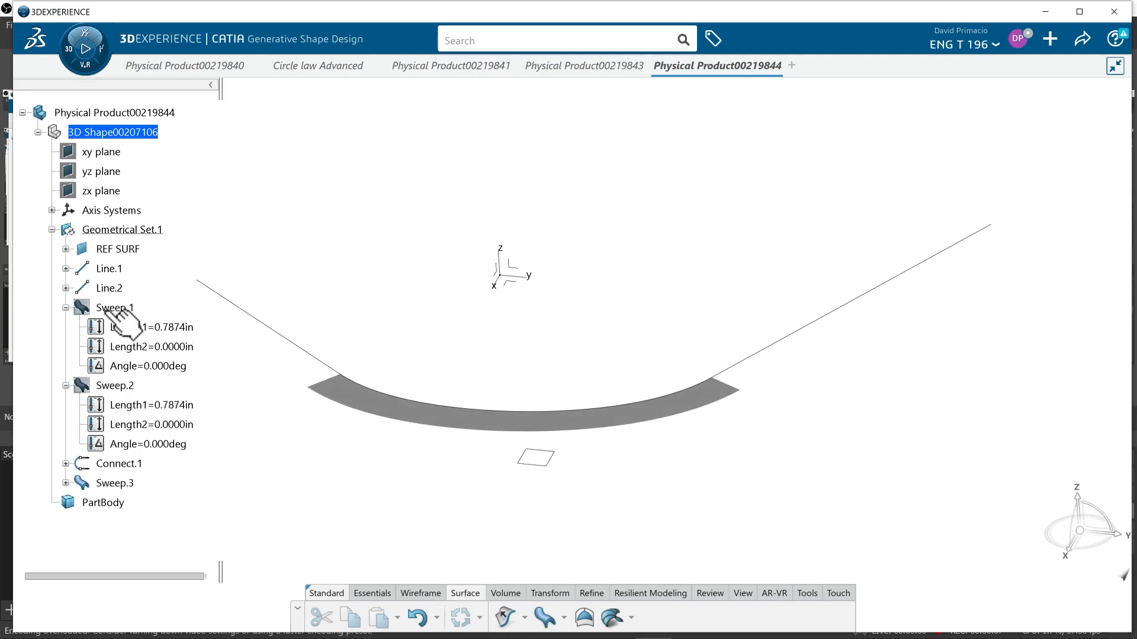
right_click(119, 309)
left_click(116, 312)
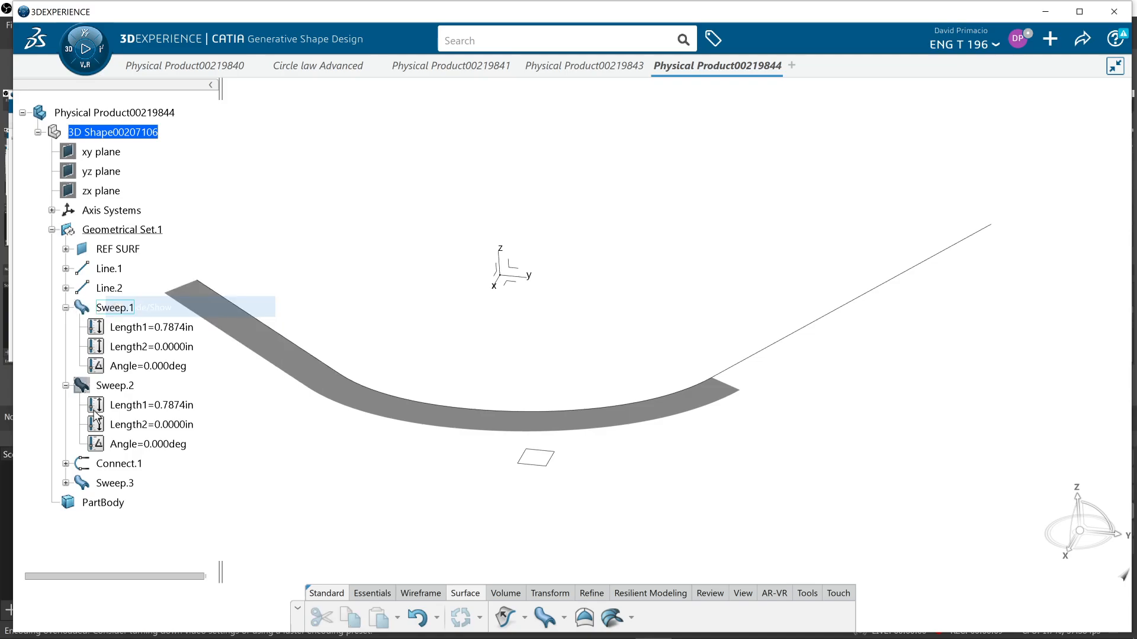
right_click(118, 388)
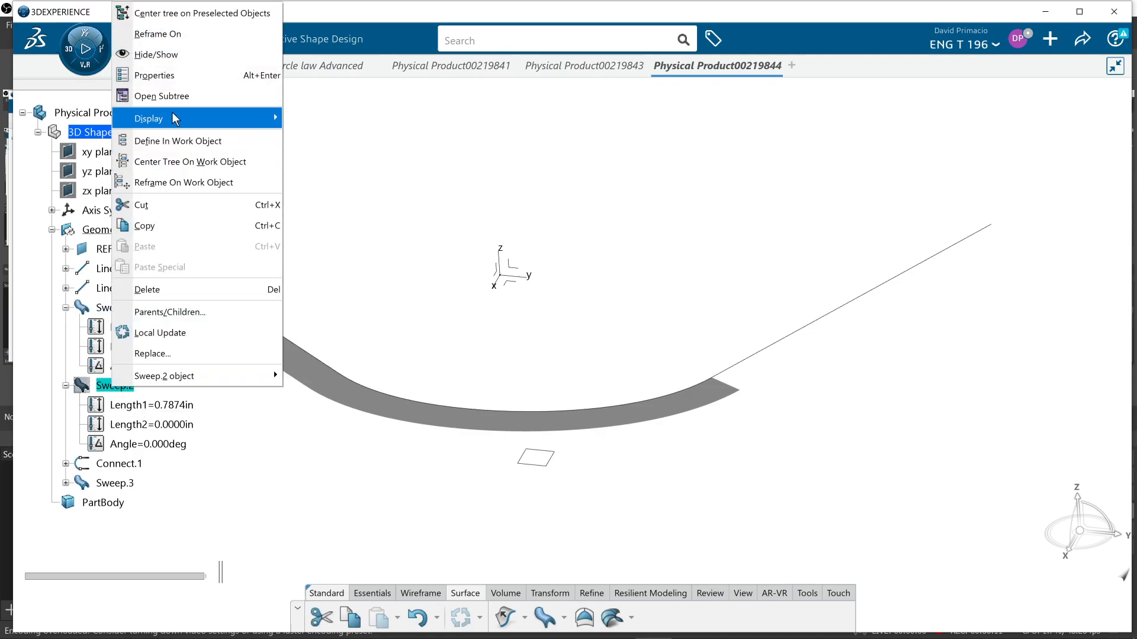
left_click(171, 54)
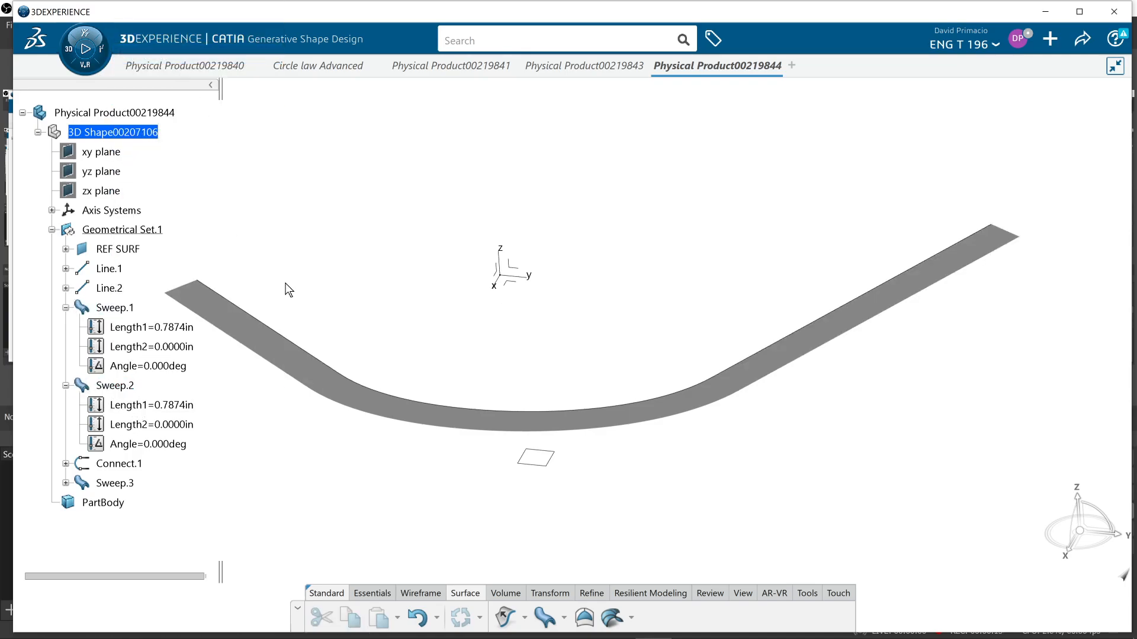
Set the fill color of the face of Sweep.3 to light red
left_click(441, 425)
right_click(424, 415)
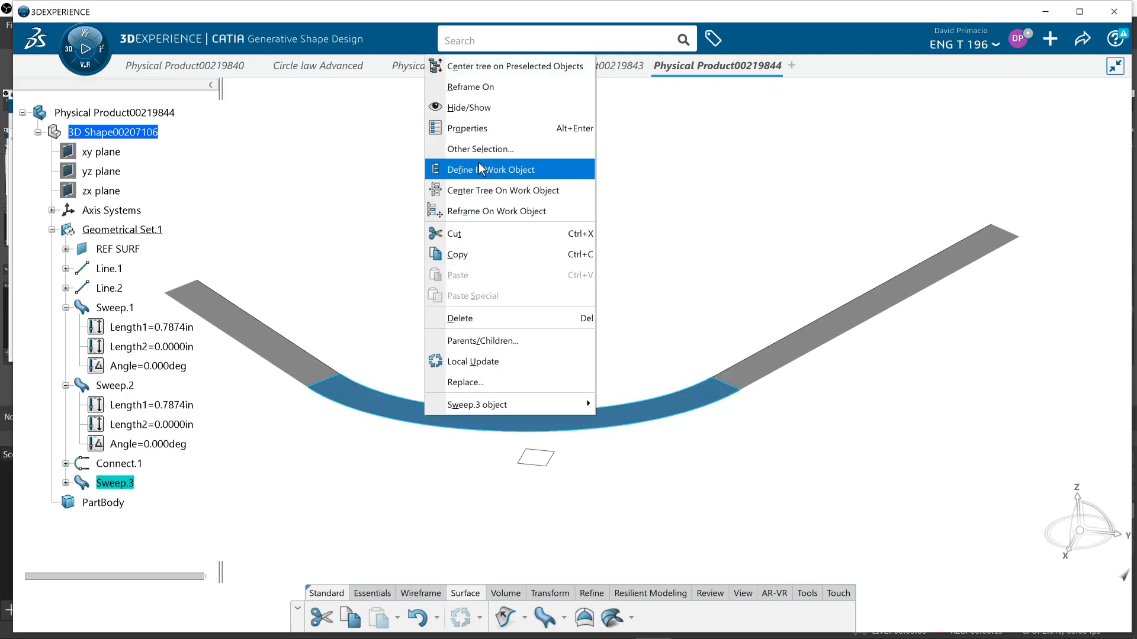
left_click(489, 132)
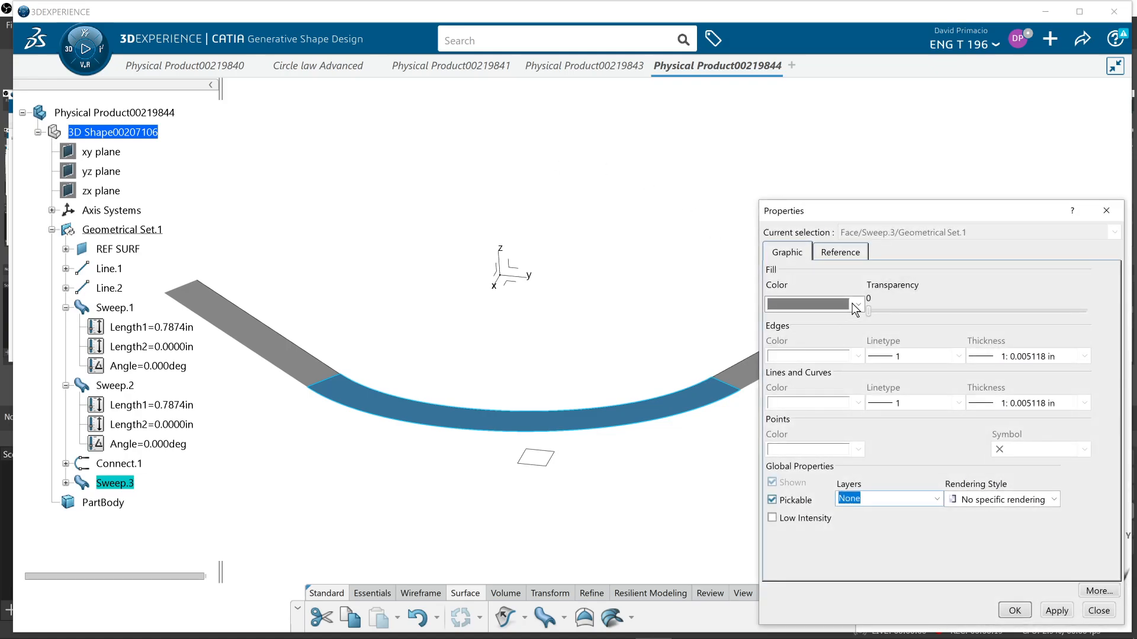
left_click(856, 306)
left_click(840, 390)
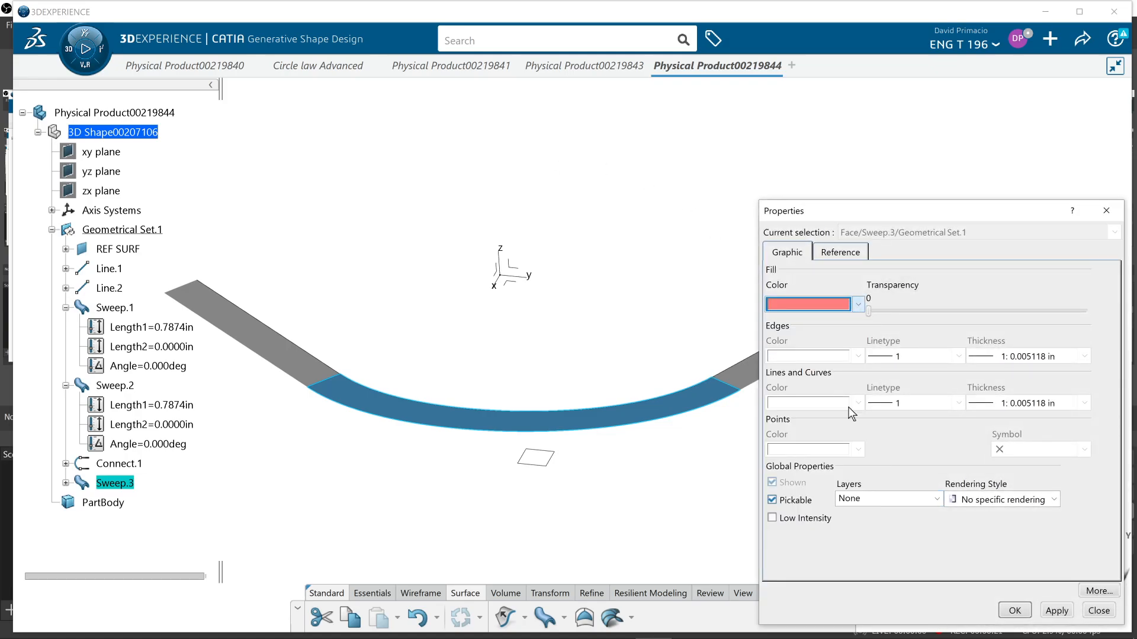
left_click(1052, 611)
left_click(1015, 610)
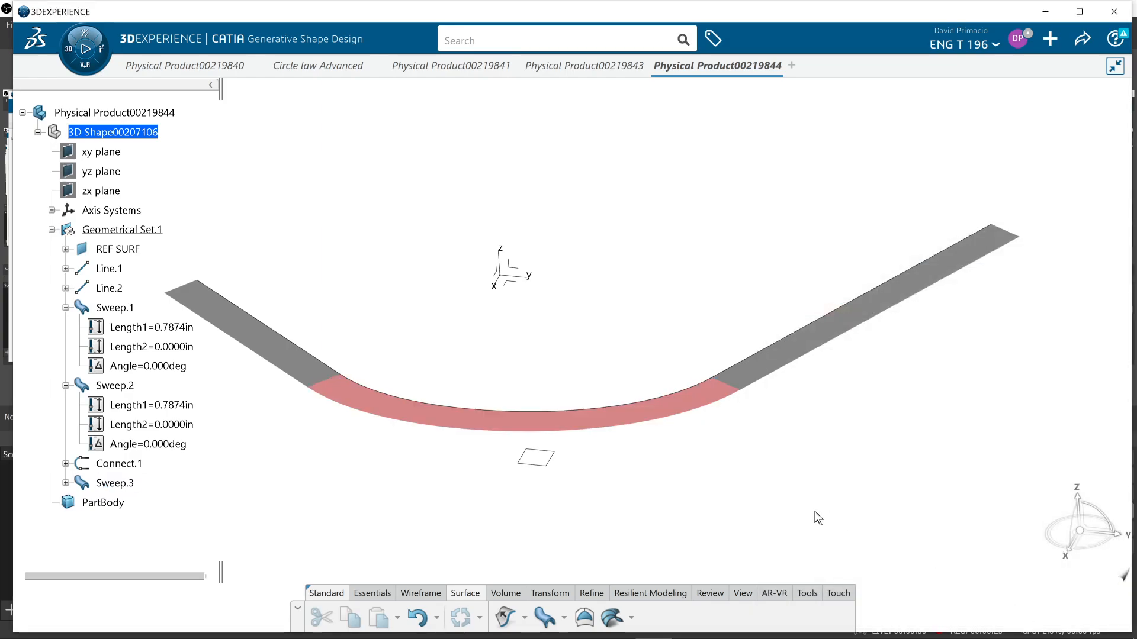
middle_click_drag(883, 498, 837, 498)
middle_click_drag(623, 465, 636, 510)
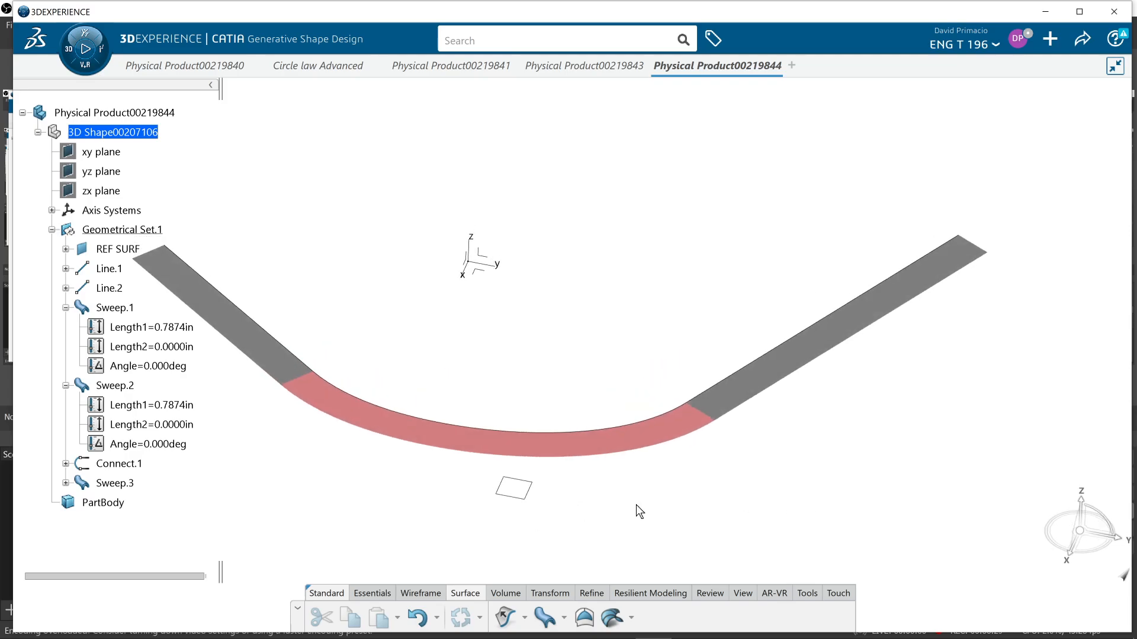
Switch to Chrome and open the Modules page of the ENG T195 course in Canvas
key("alt+Tab")
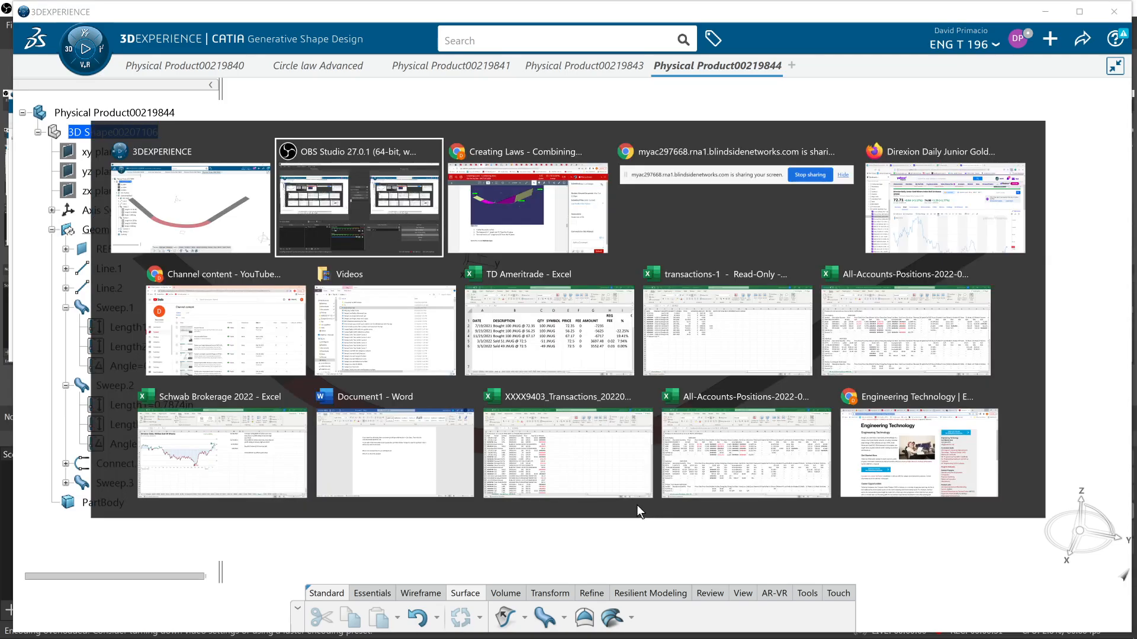
key("alt+Tab")
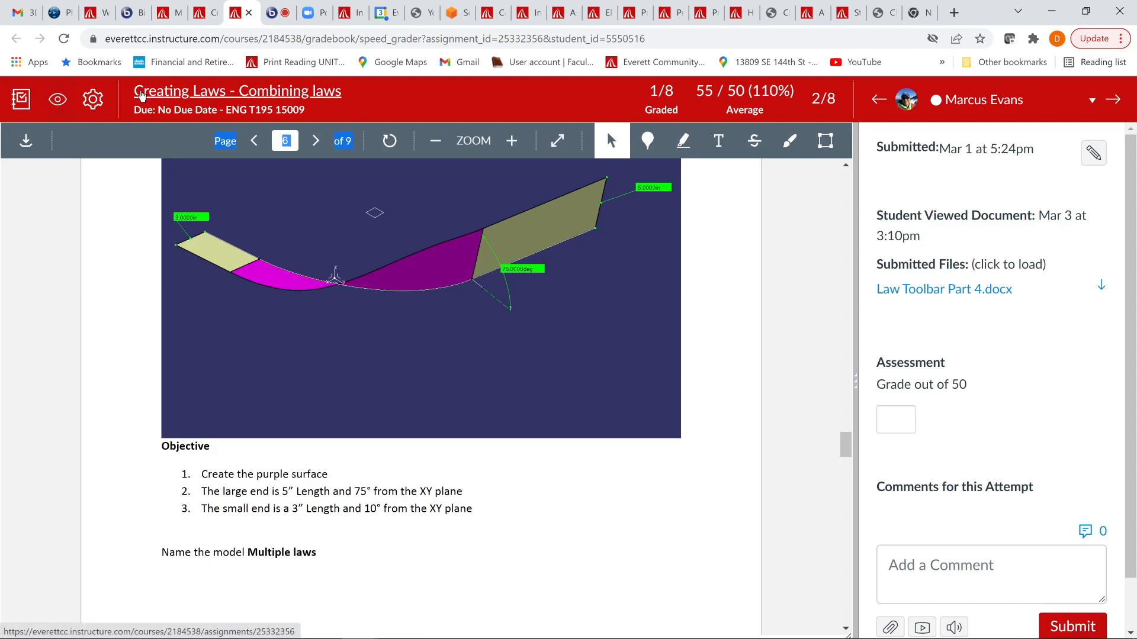
left_click(206, 15)
left_click(17, 39)
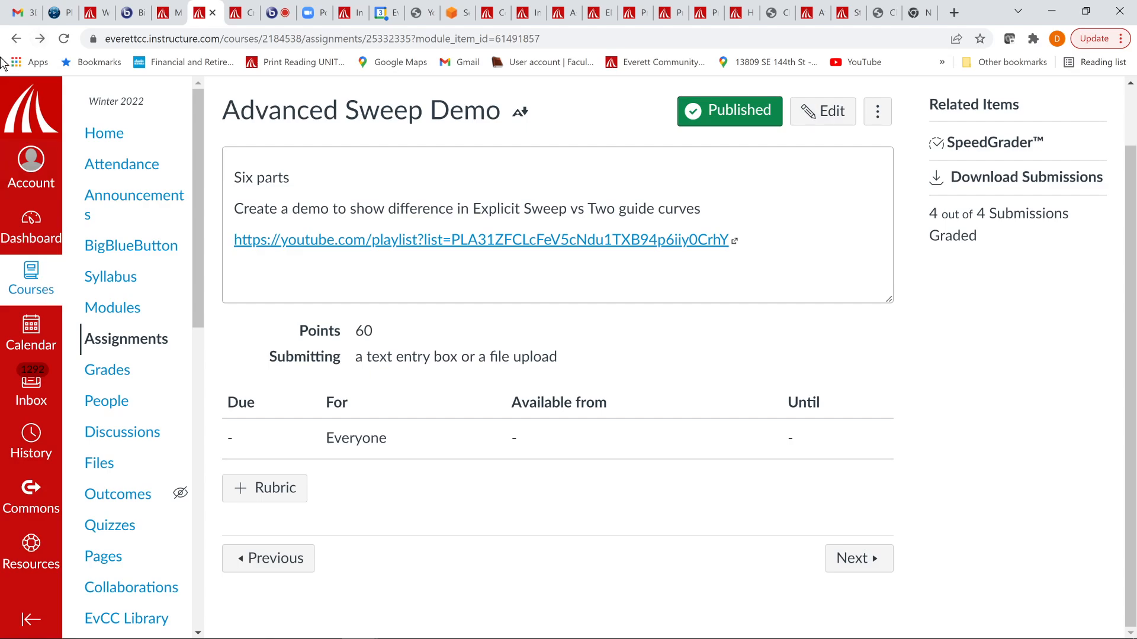
left_click(41, 268)
left_click(589, 445)
left_click(113, 307)
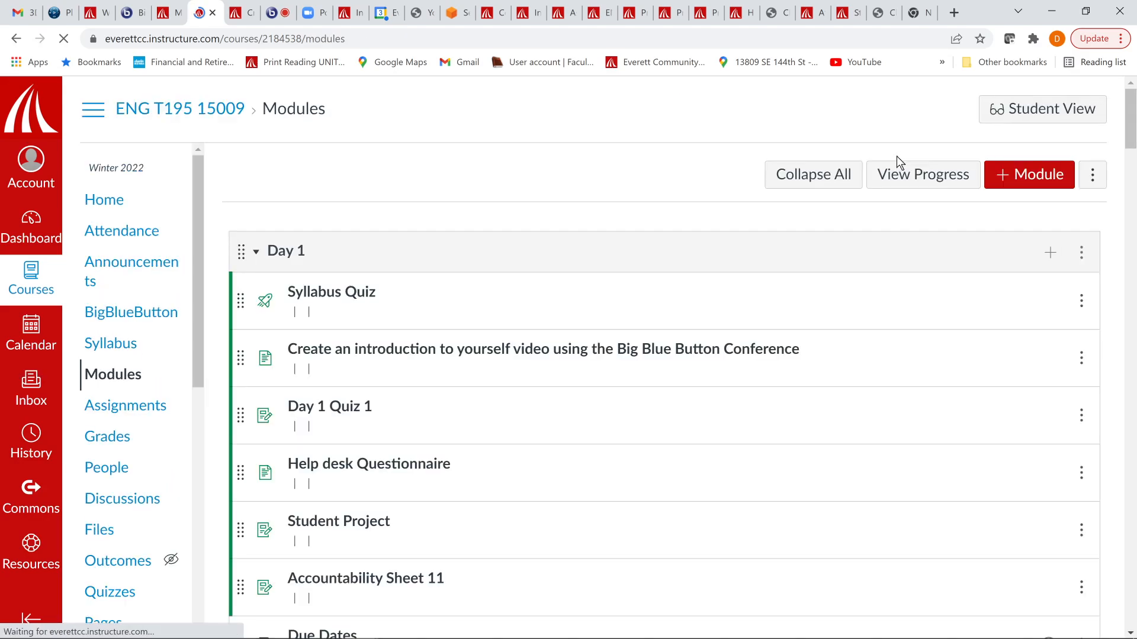
Collapse all course modules and expand only the Laws module
scroll(786, 146, "down", 5)
scroll(786, 147, "up", 5)
left_click(802, 177)
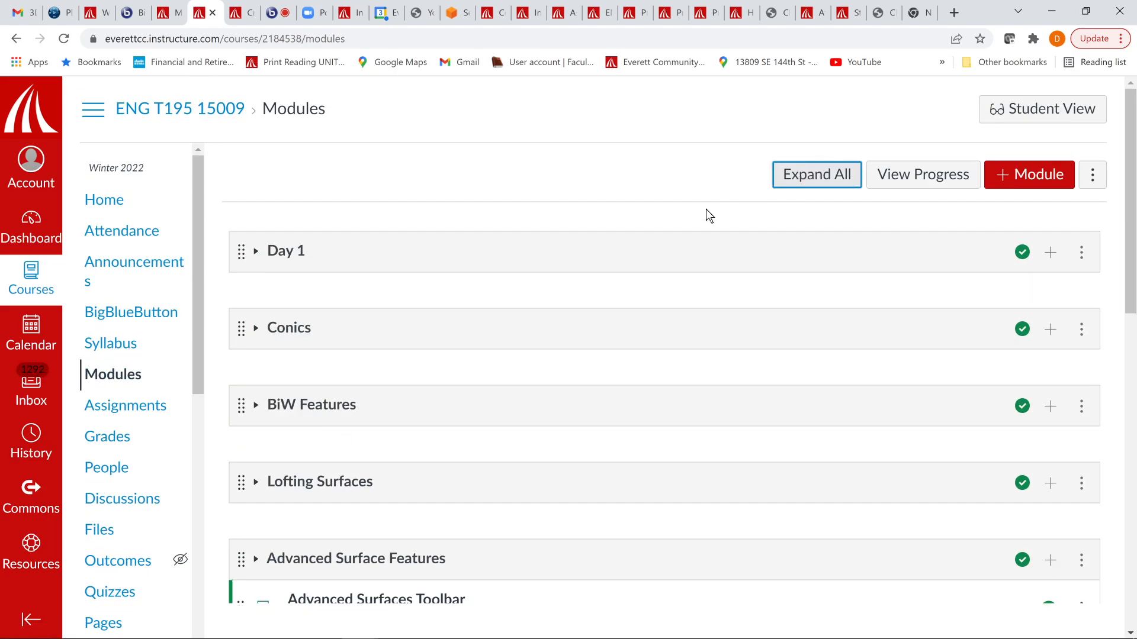
scroll(417, 375, "down", 10)
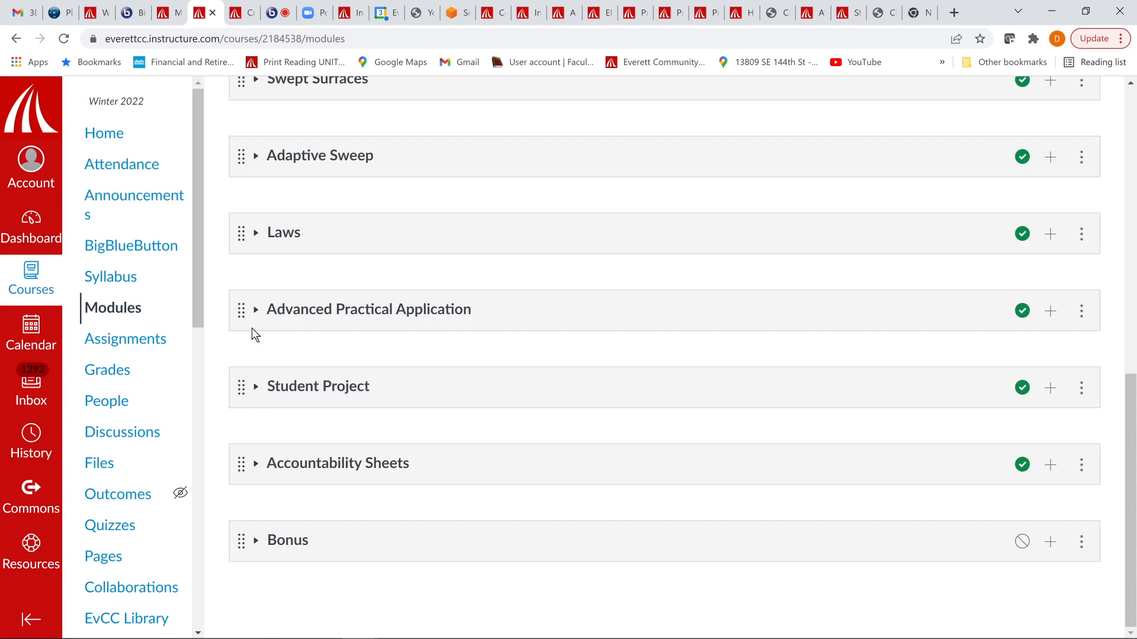
left_click(255, 235)
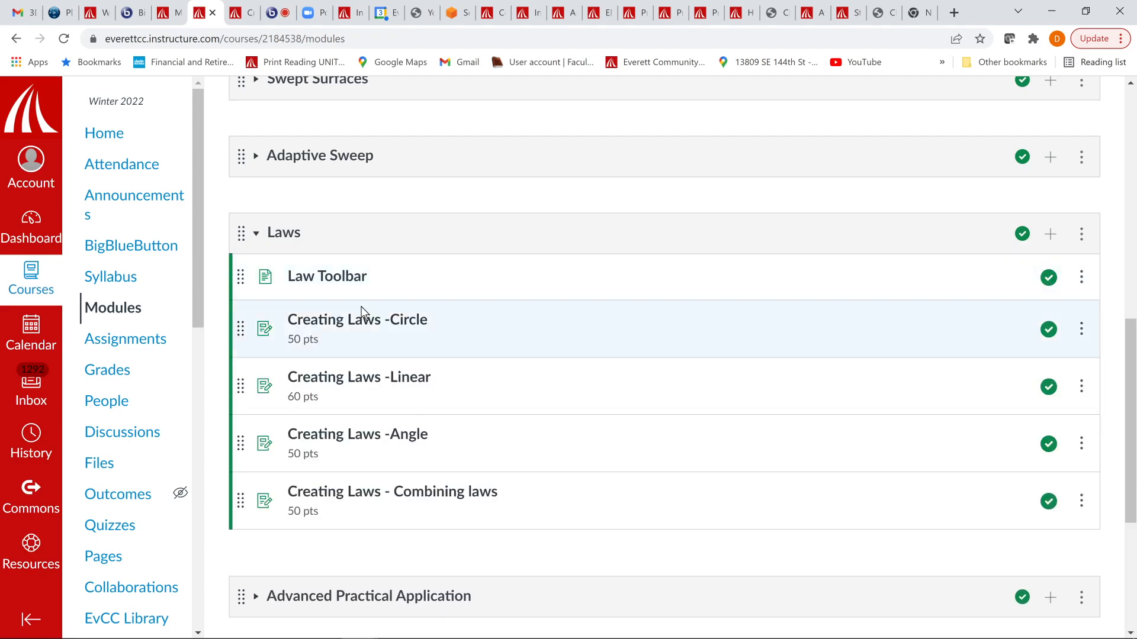
Open the Law Toolbar page of the Laws module and preview Law Toolbar Part 2.docx
left_click(408, 378)
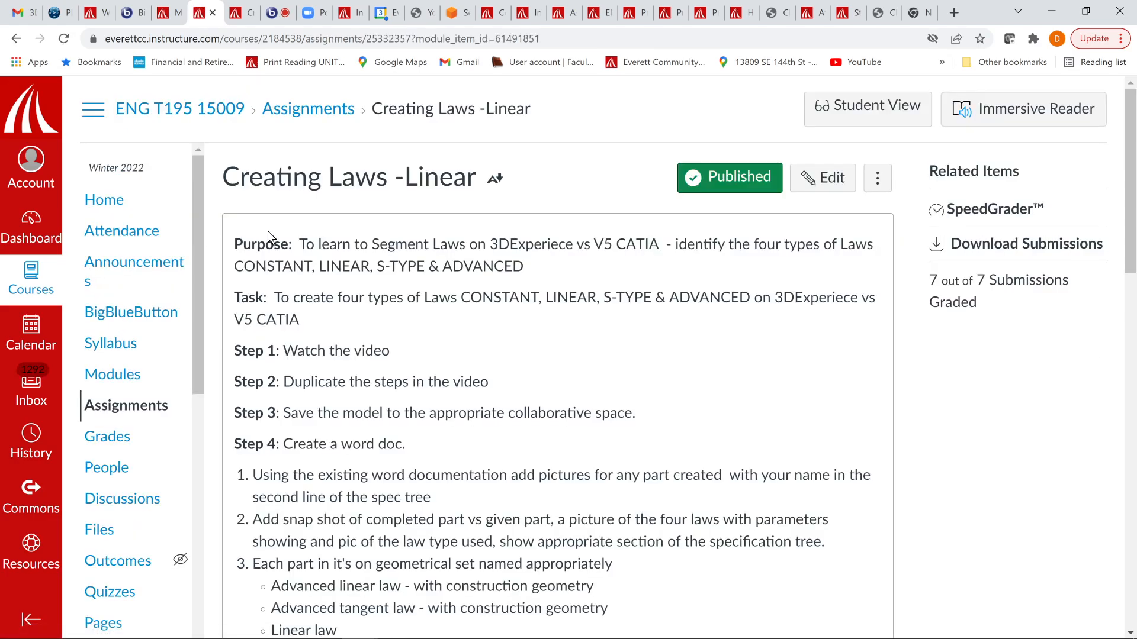
left_click(16, 38)
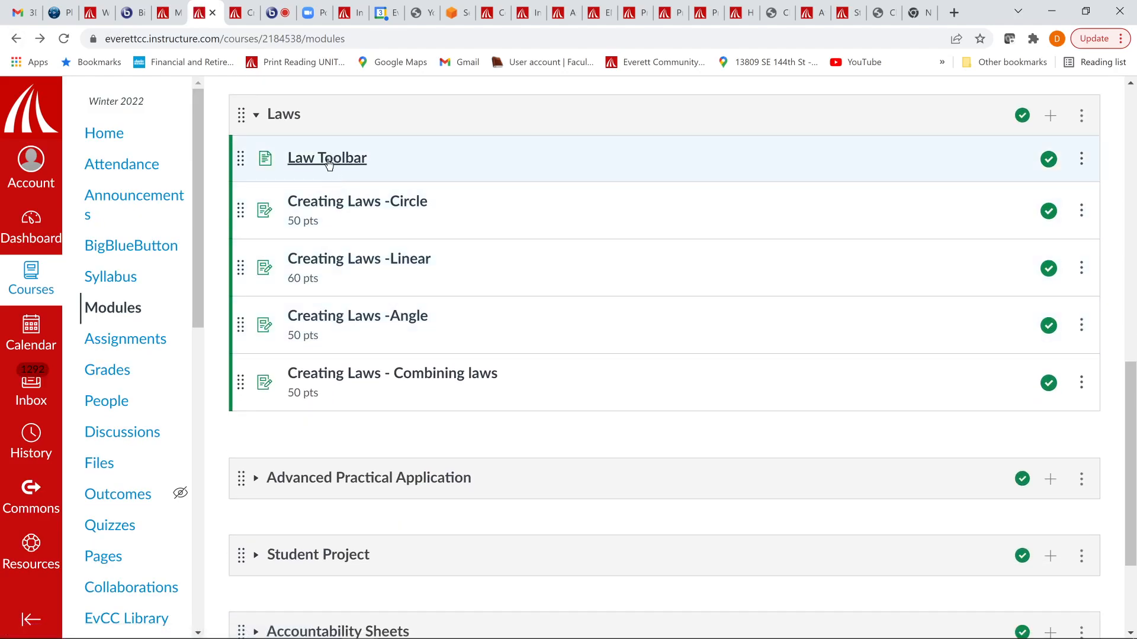
left_click(329, 161)
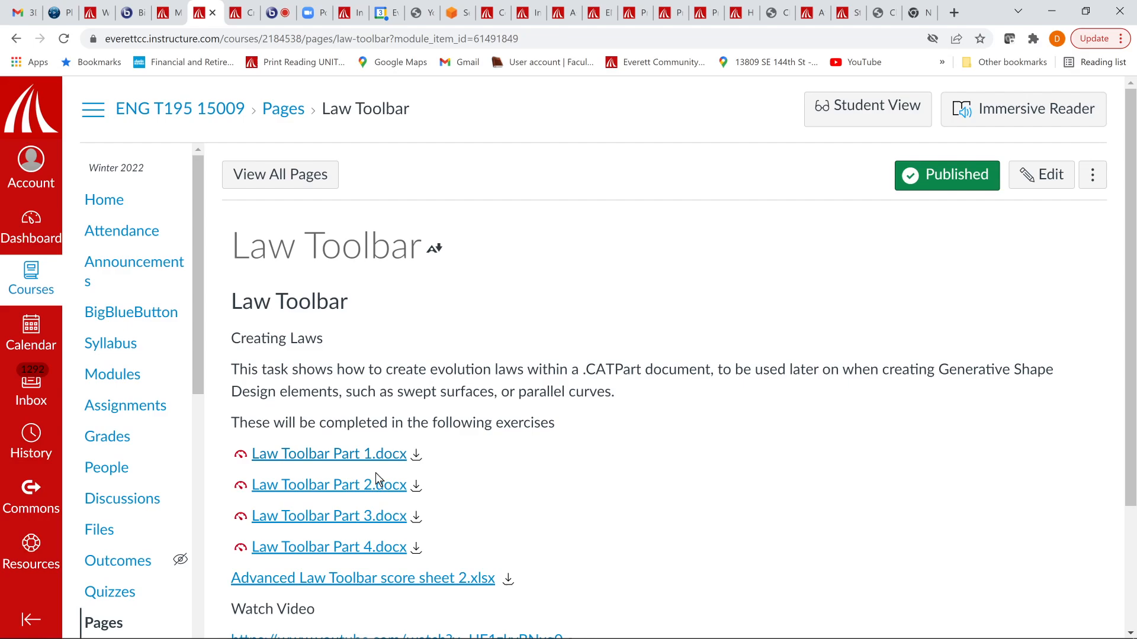
left_click(373, 486)
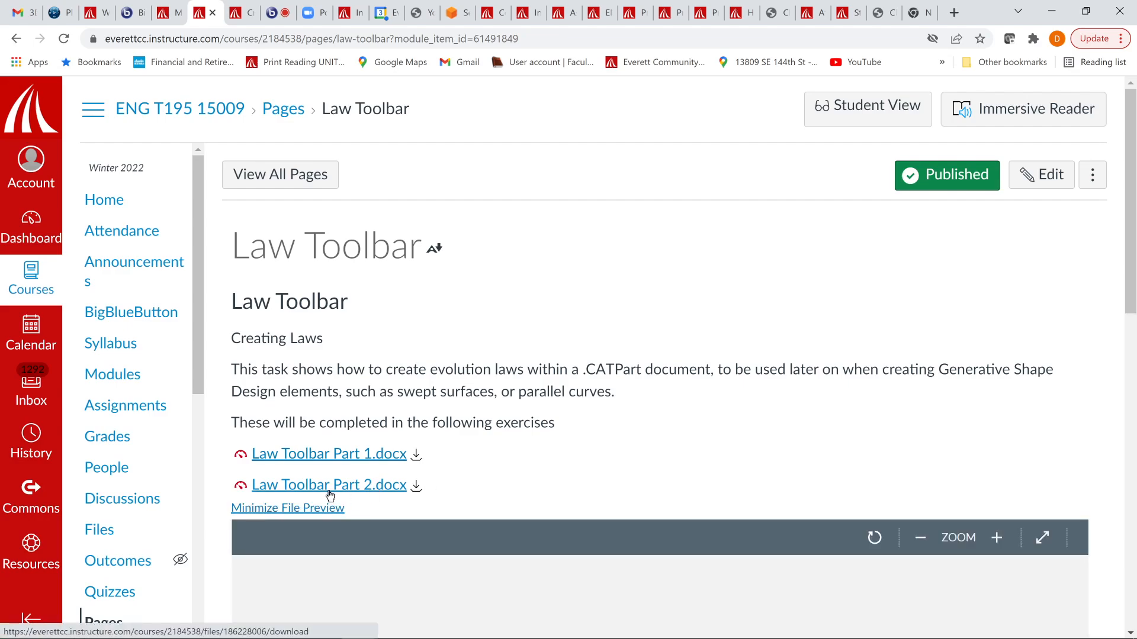
Examine the segment laws exercises in the document preview for the surface lengths and law types required
scroll(512, 526, "down", 5)
scroll(526, 522, "down", 20)
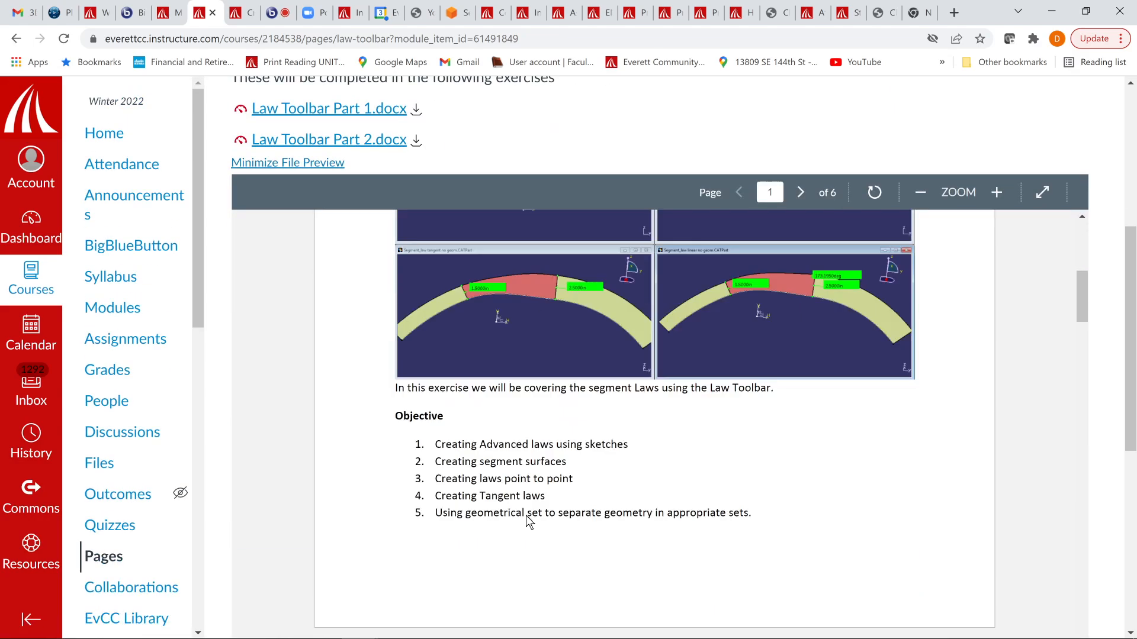
scroll(525, 520, "up", 6)
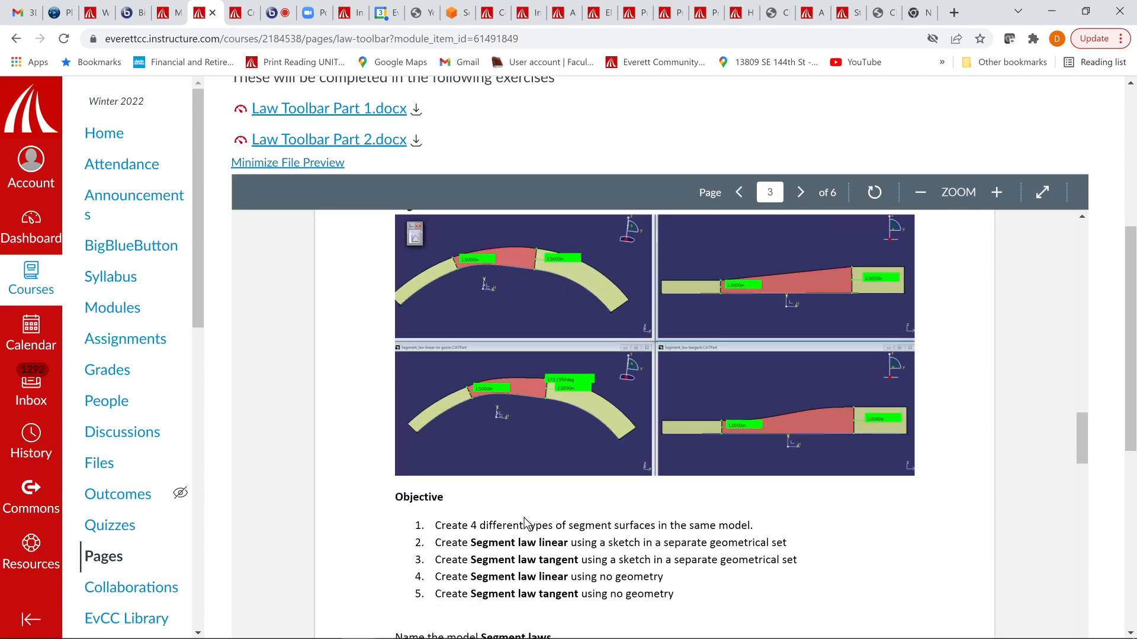
scroll(550, 485, "down", 20)
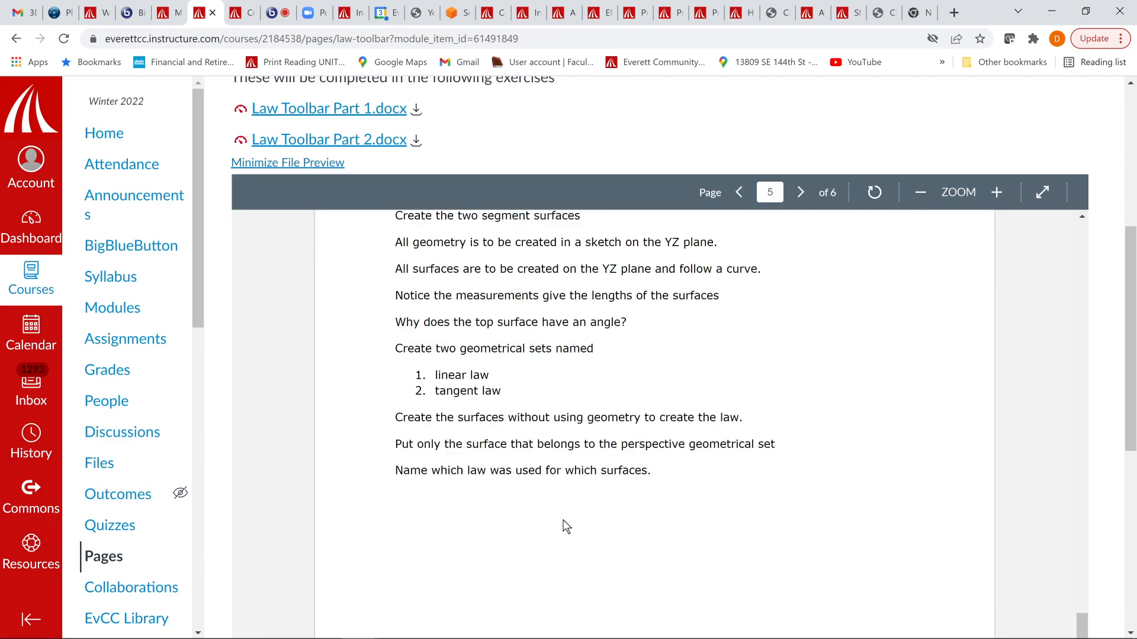
scroll(563, 523, "down", 3)
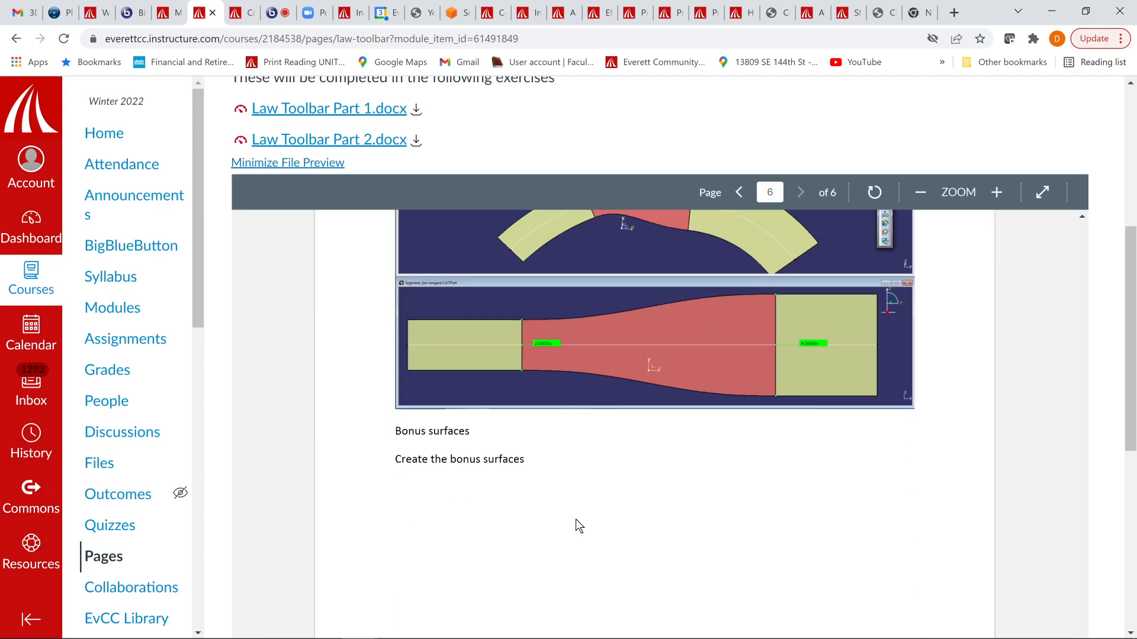
scroll(580, 509, "up", 6)
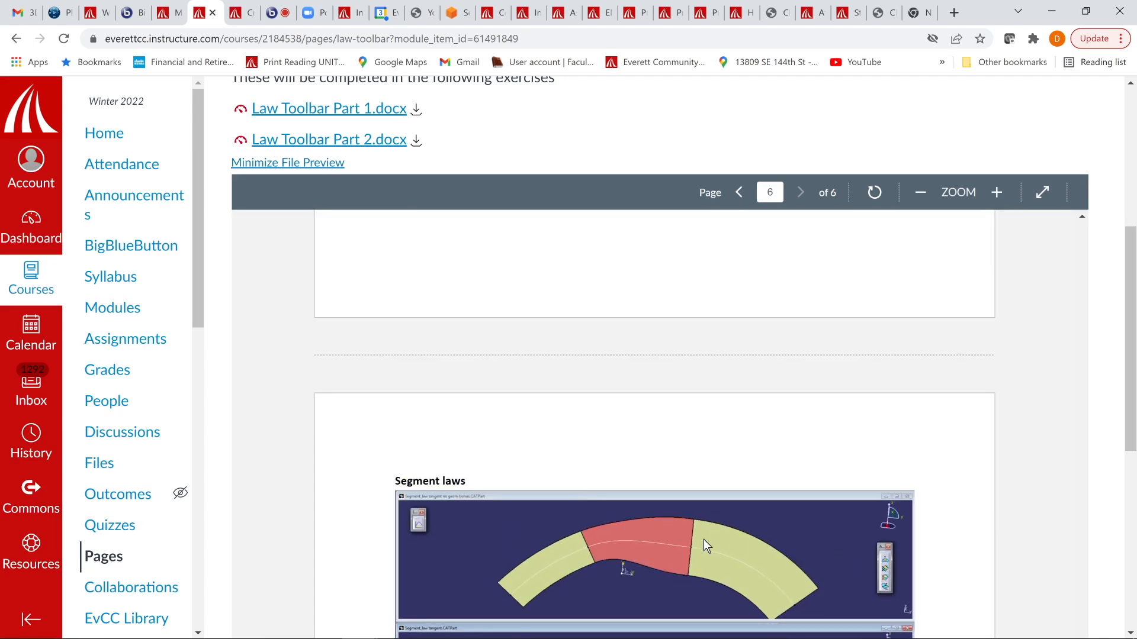
scroll(652, 538, "up", 9)
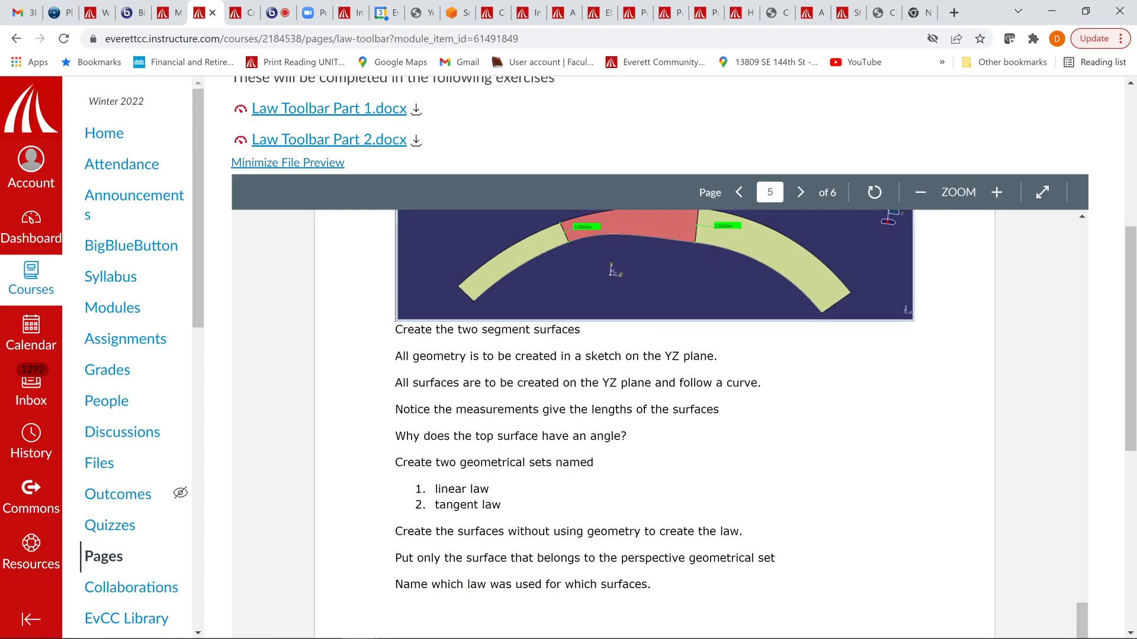
scroll(613, 503, "up", 3)
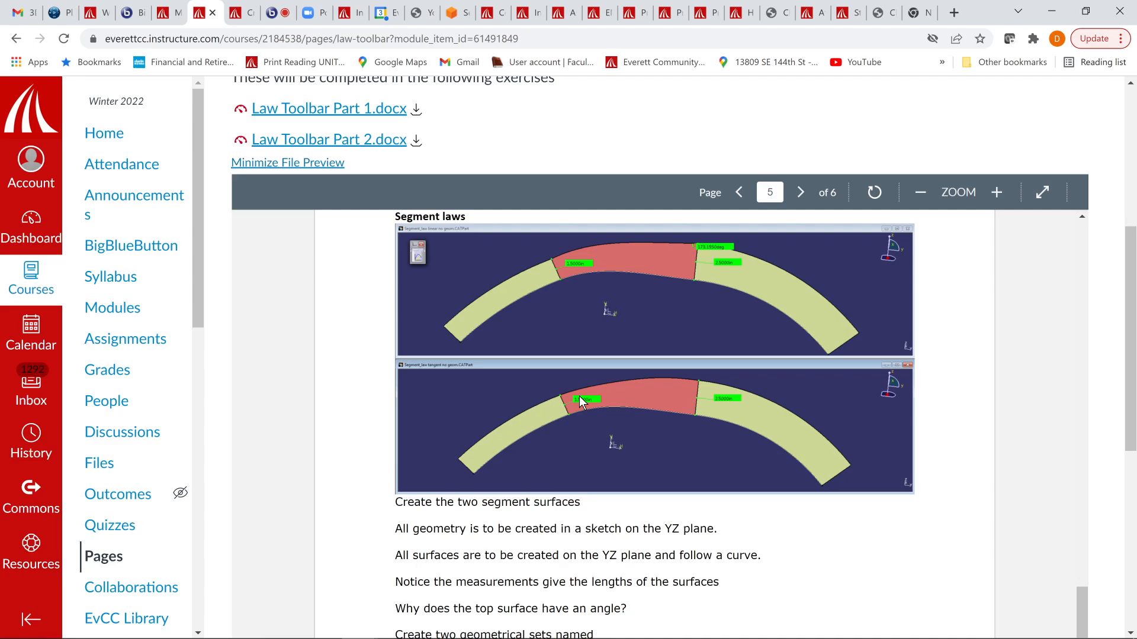
Switch back to 3DEXPERIENCE and set Length 1 of the Sweep.2 surface to 3 in
key("alt+Tab")
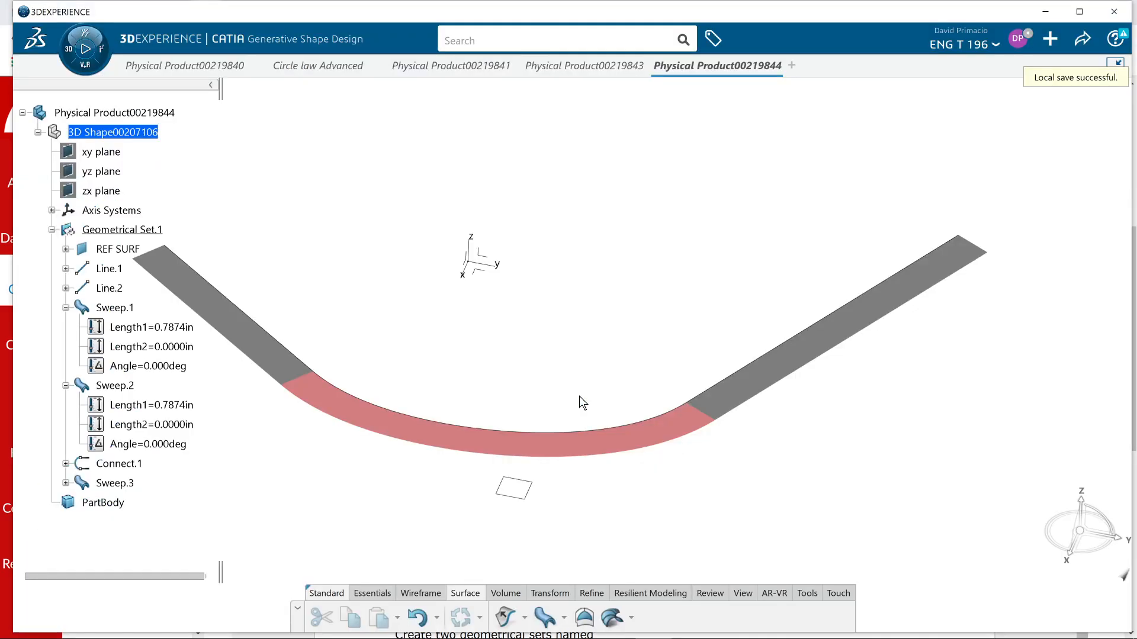
double_click(787, 388)
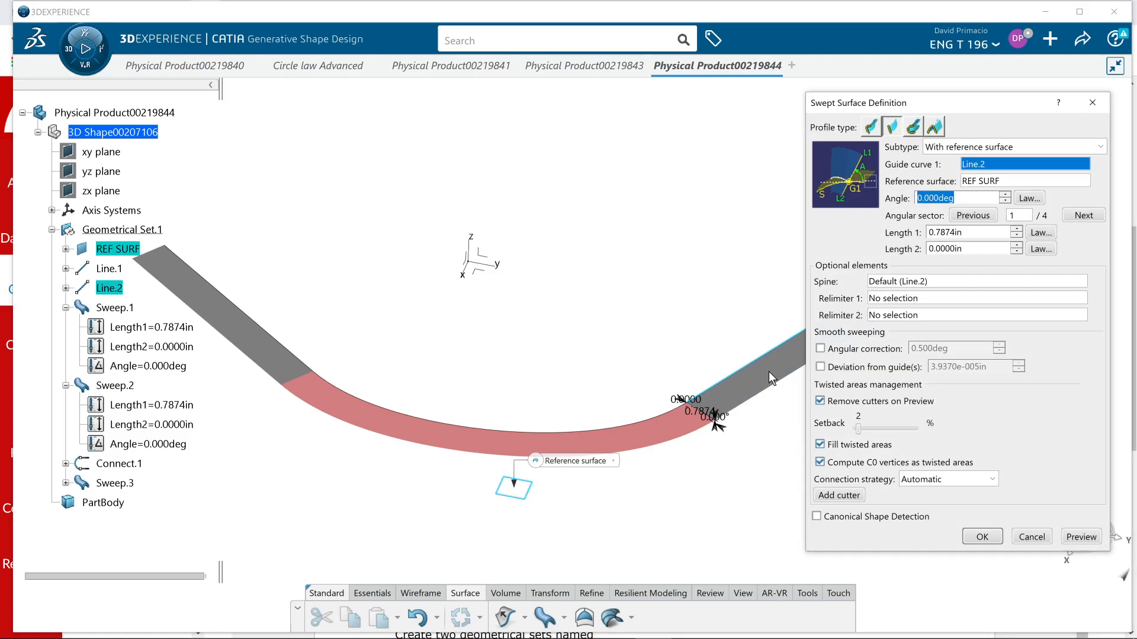
key("Tab")
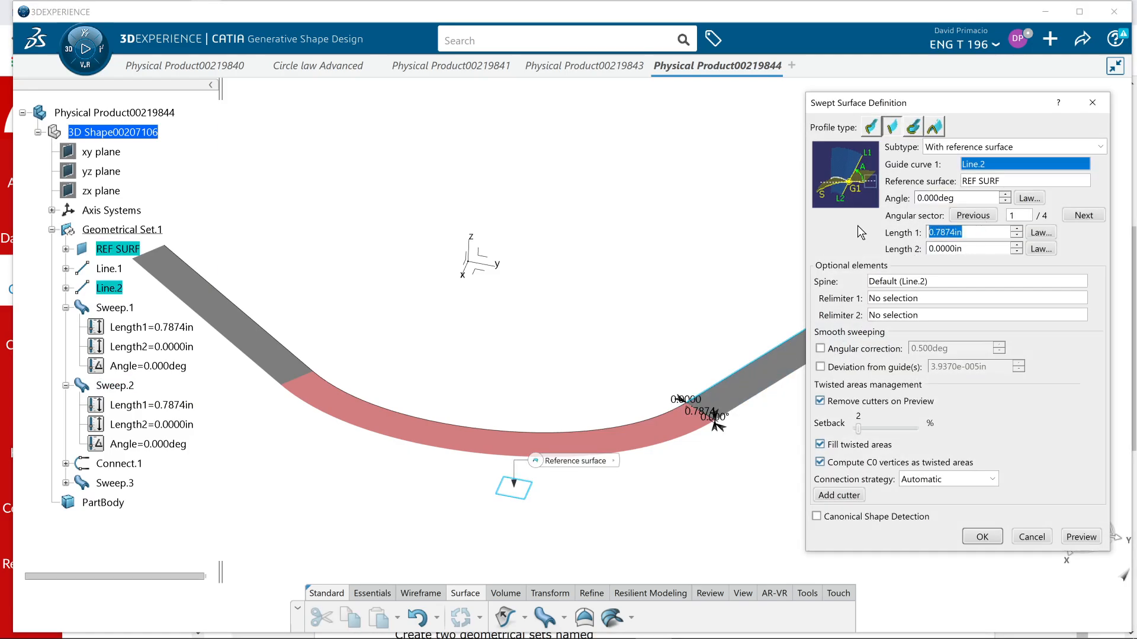
type("3")
key("Return")
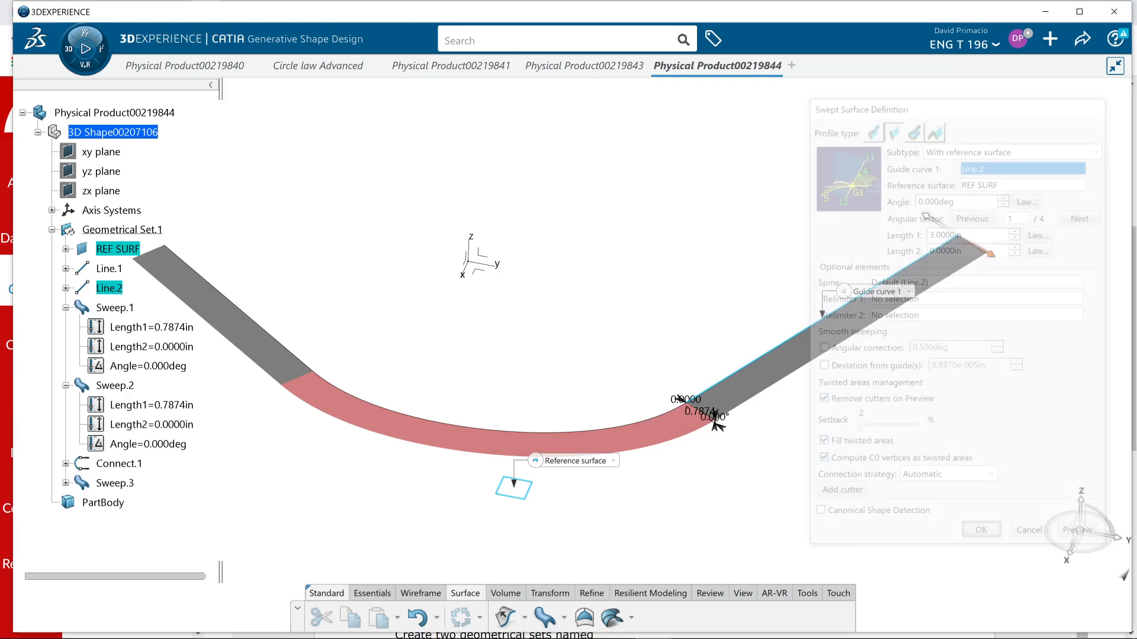
Set the angle of the Sweep.1 surface to 2 degrees
left_click(249, 348)
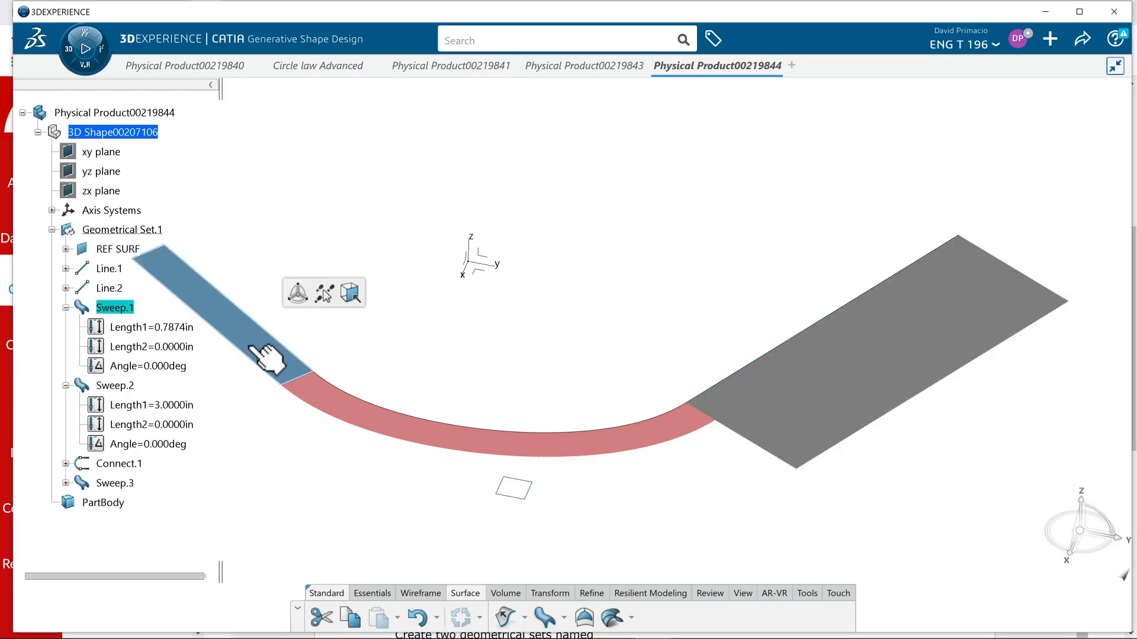
double_click(250, 348)
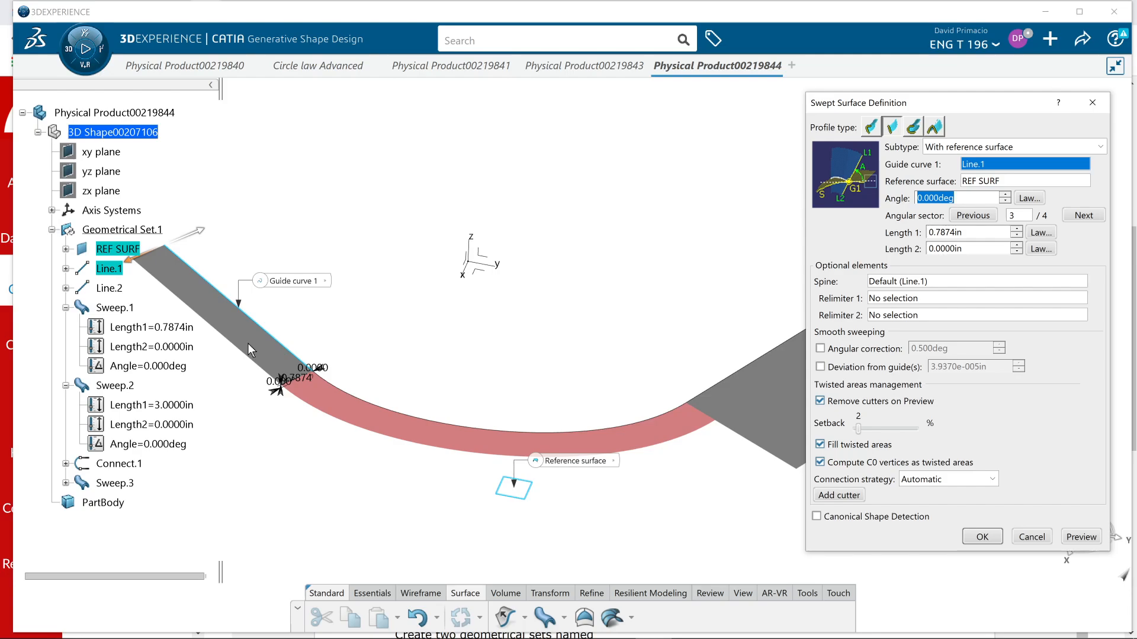
type("2")
key("Return")
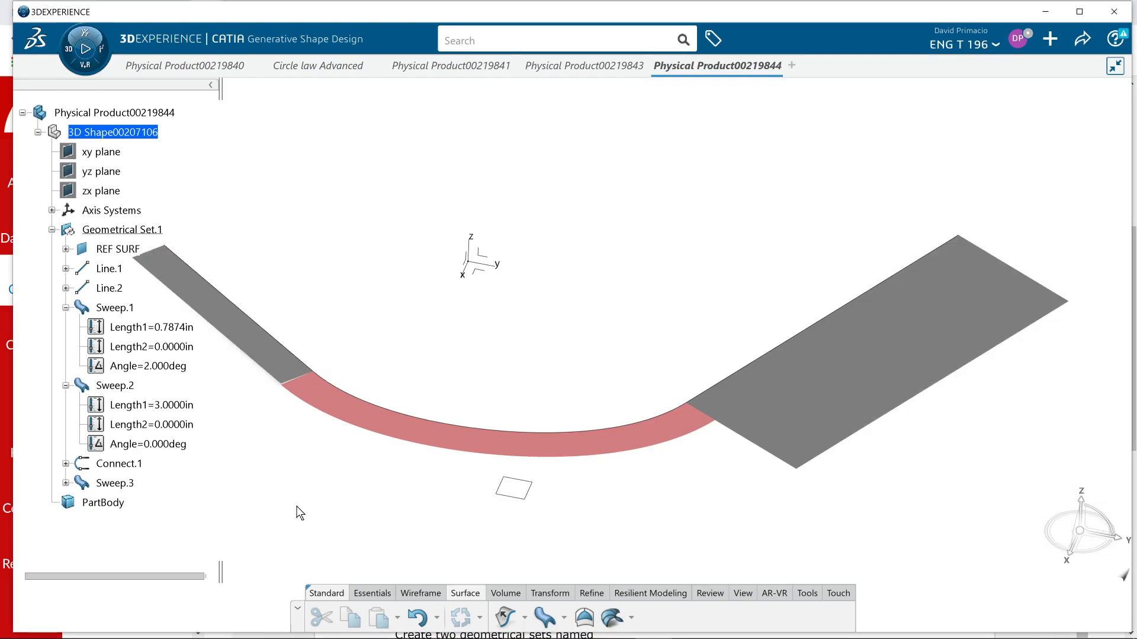
Set the angle of Sweep.1 back to 0 degrees and its Length 1 to 2 in
double_click(296, 381)
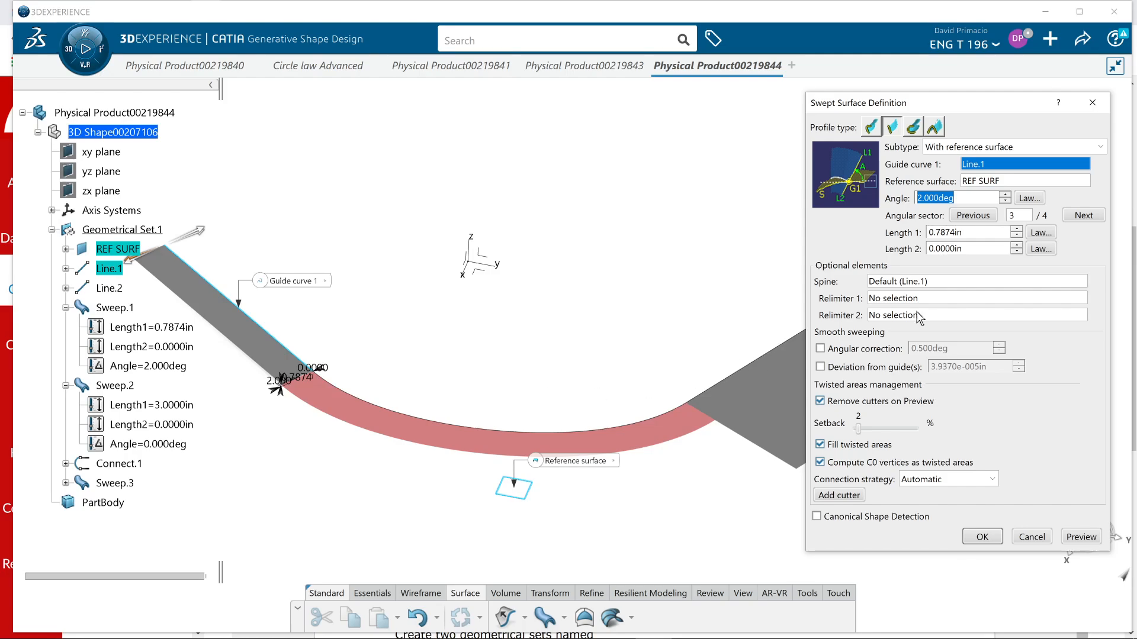
left_click(974, 232)
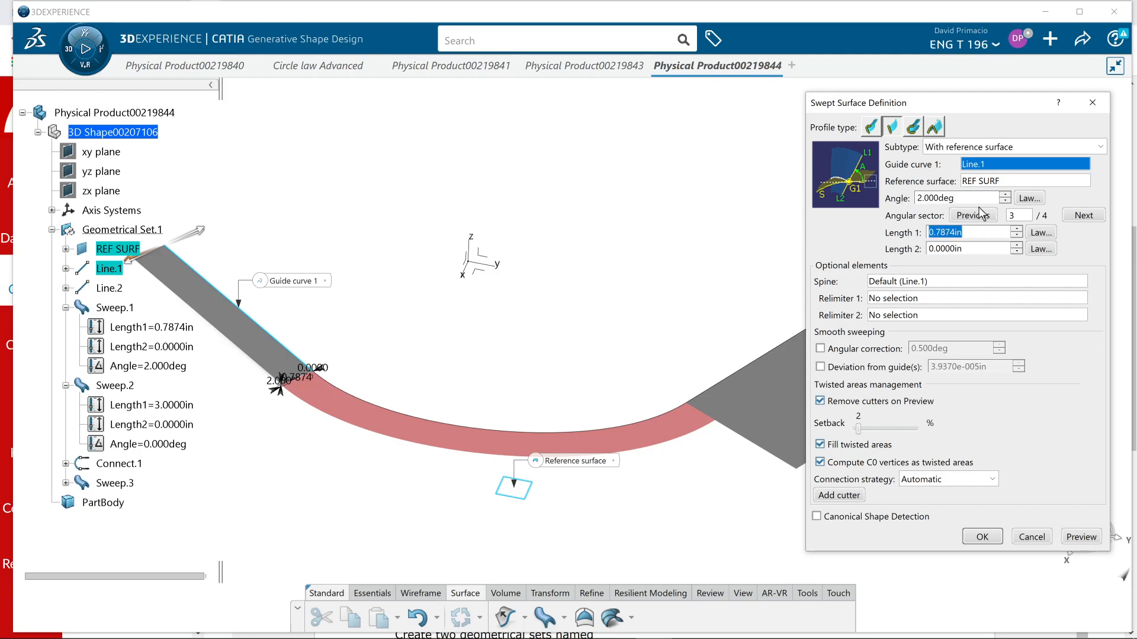
left_click(932, 199)
type("0")
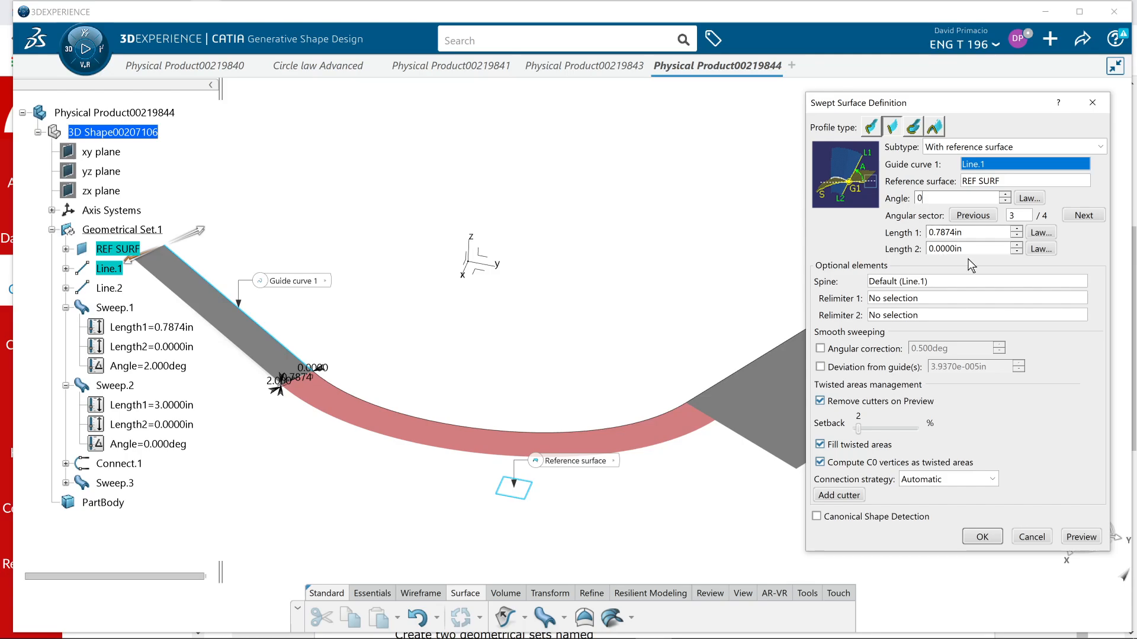
key("Tab")
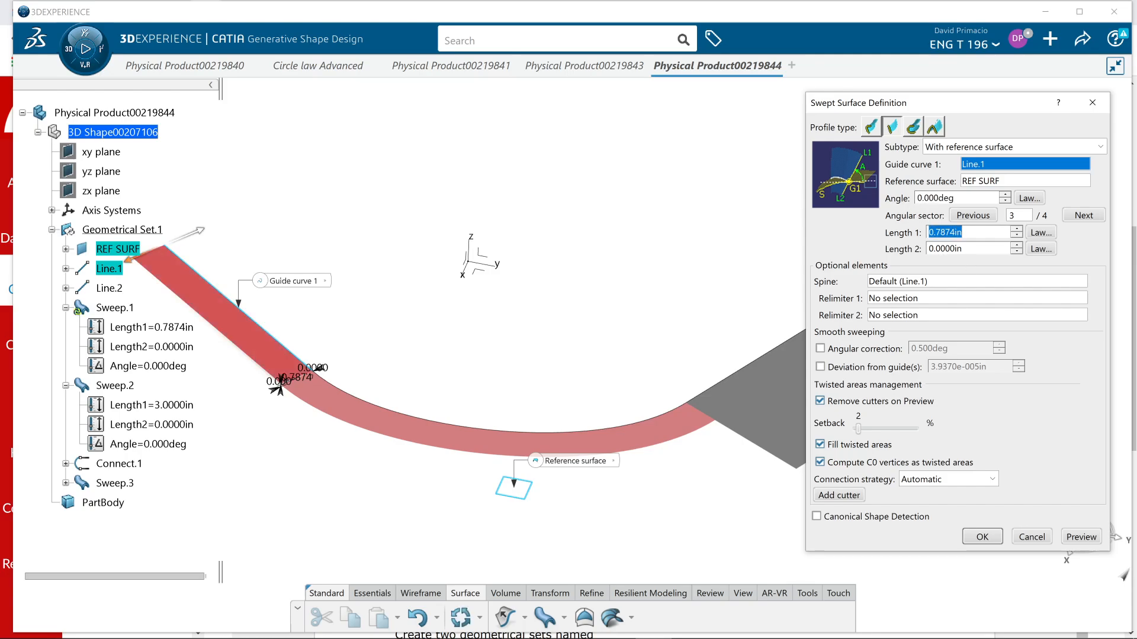
type("2")
key("Return")
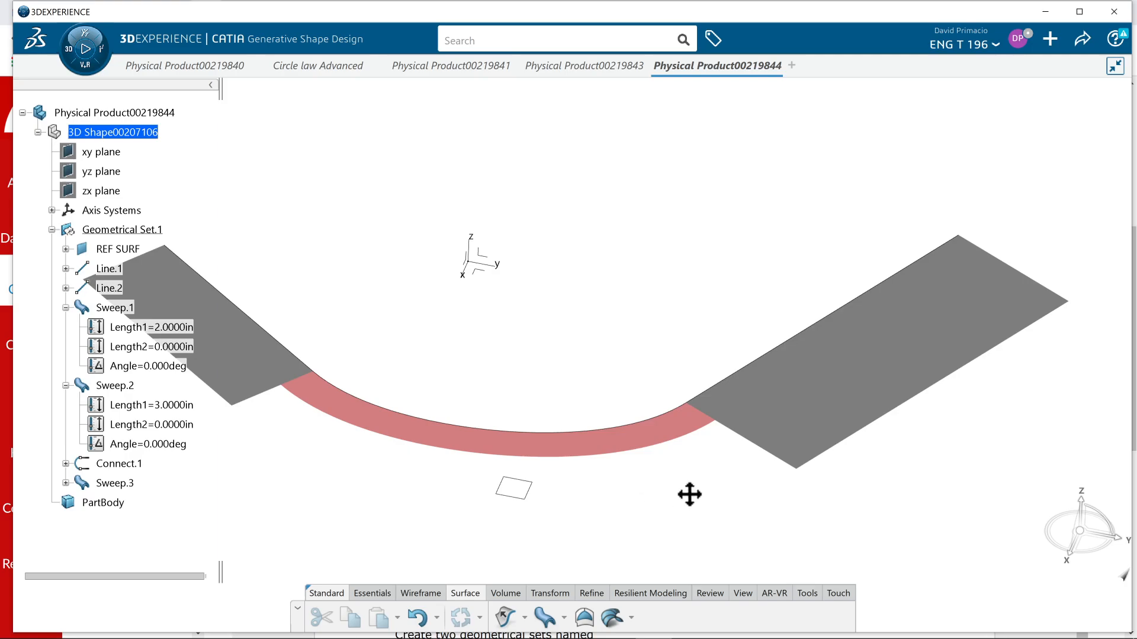
Set Length 1 of the connecting Sweep.3 surface to 2 in
middle_click_drag(689, 494, 705, 409)
left_click(642, 358)
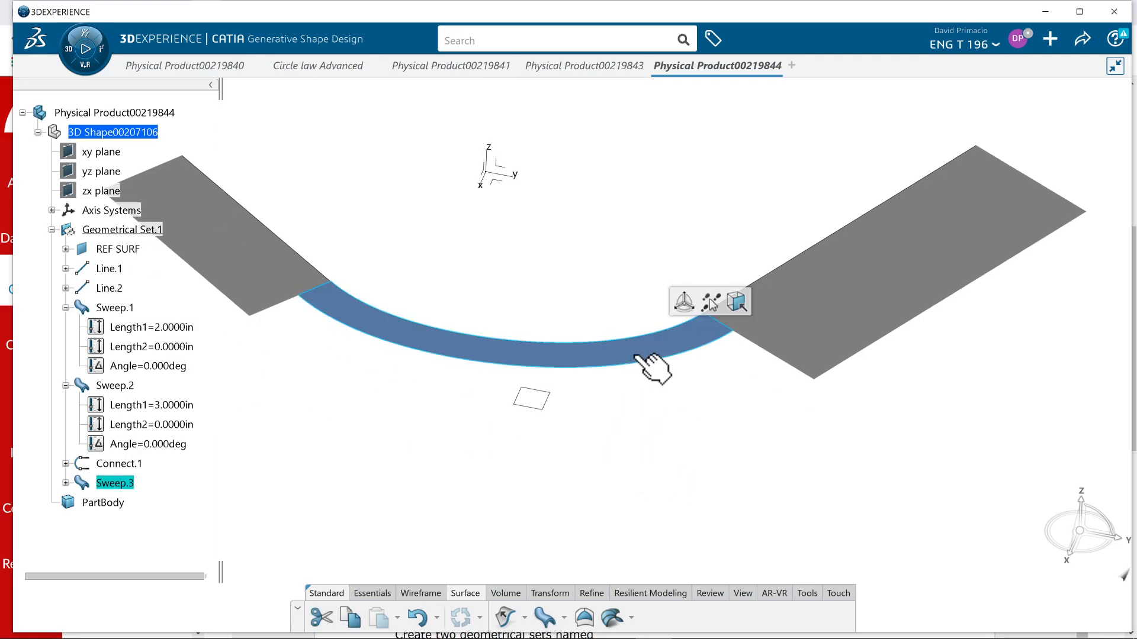
double_click(643, 358)
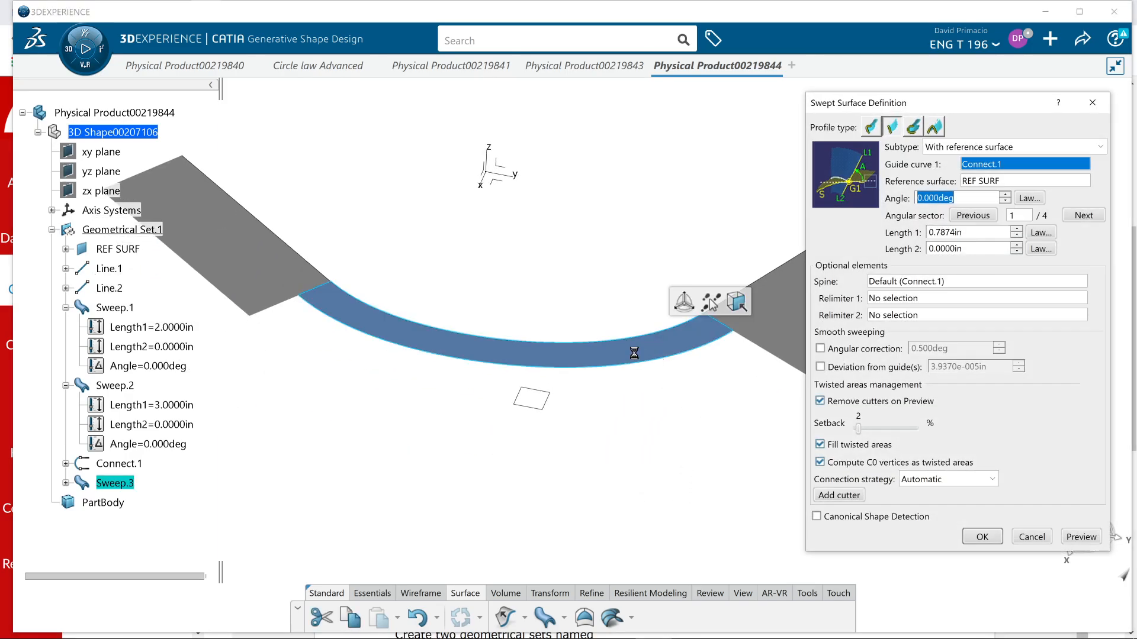
double_click(947, 232)
type("2")
key("Return")
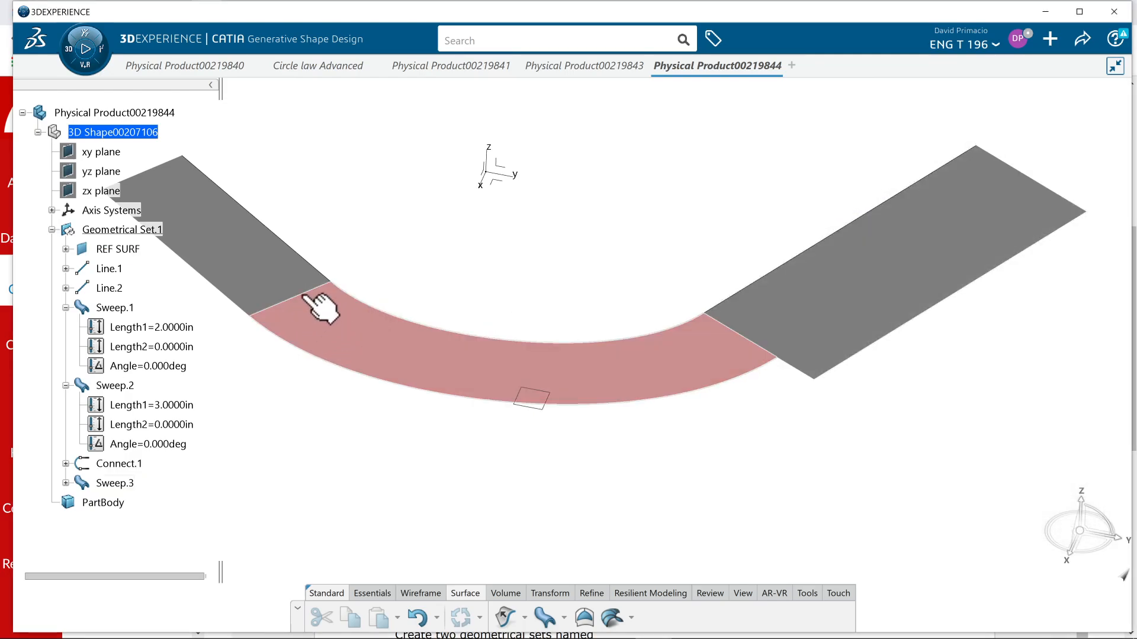
Reopen the connecting Sweep.3 surface and preview it with Length 2 set to 3 in
double_click(755, 364)
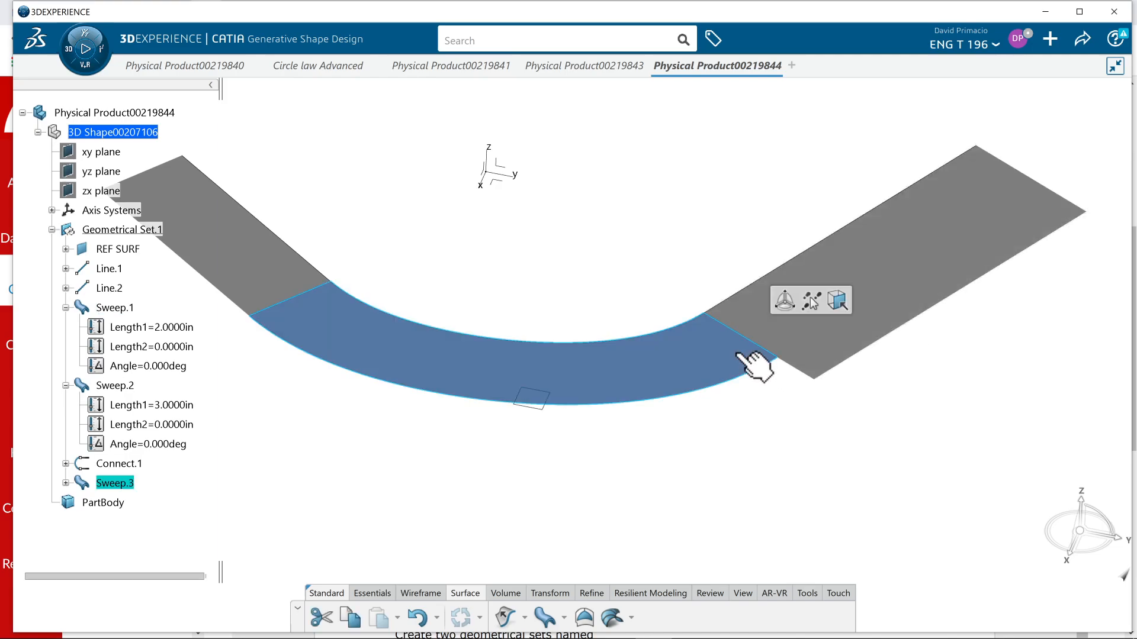
left_click(962, 232)
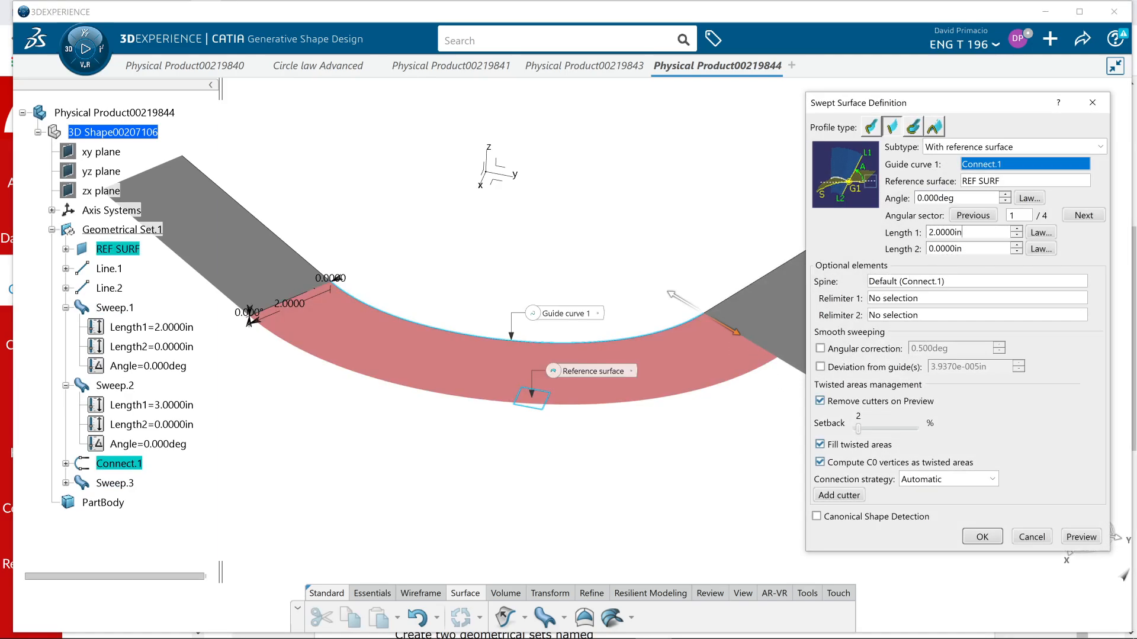
double_click(962, 249)
type("3")
left_click(1081, 536)
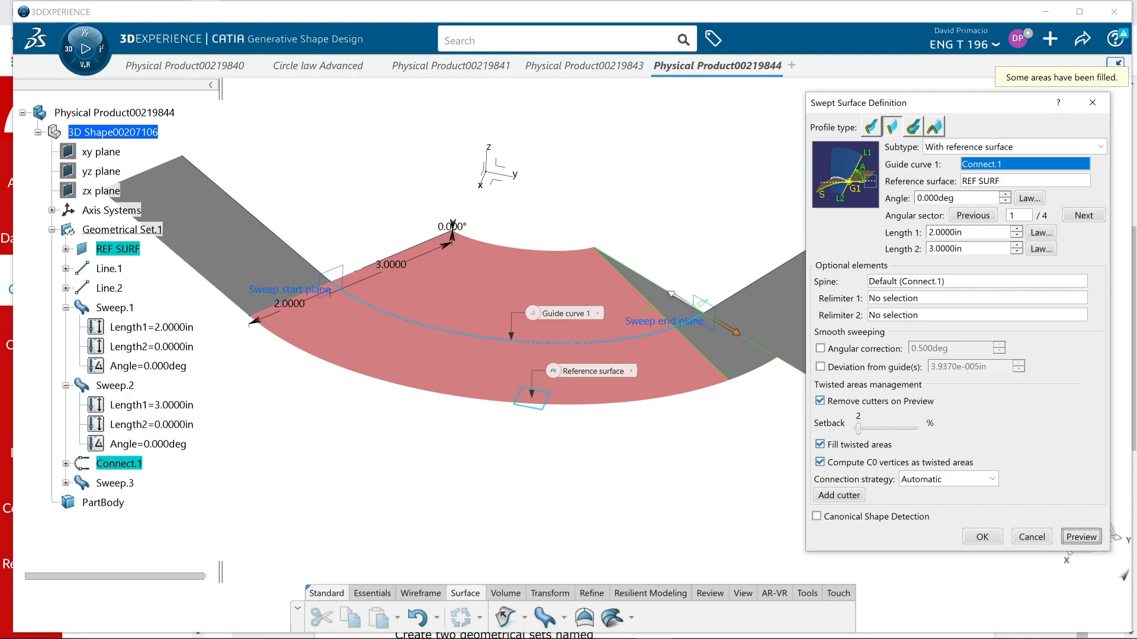
Set Length 2 of Sweep.3 back to 0 in and preview the surface
double_click(974, 248)
type("0")
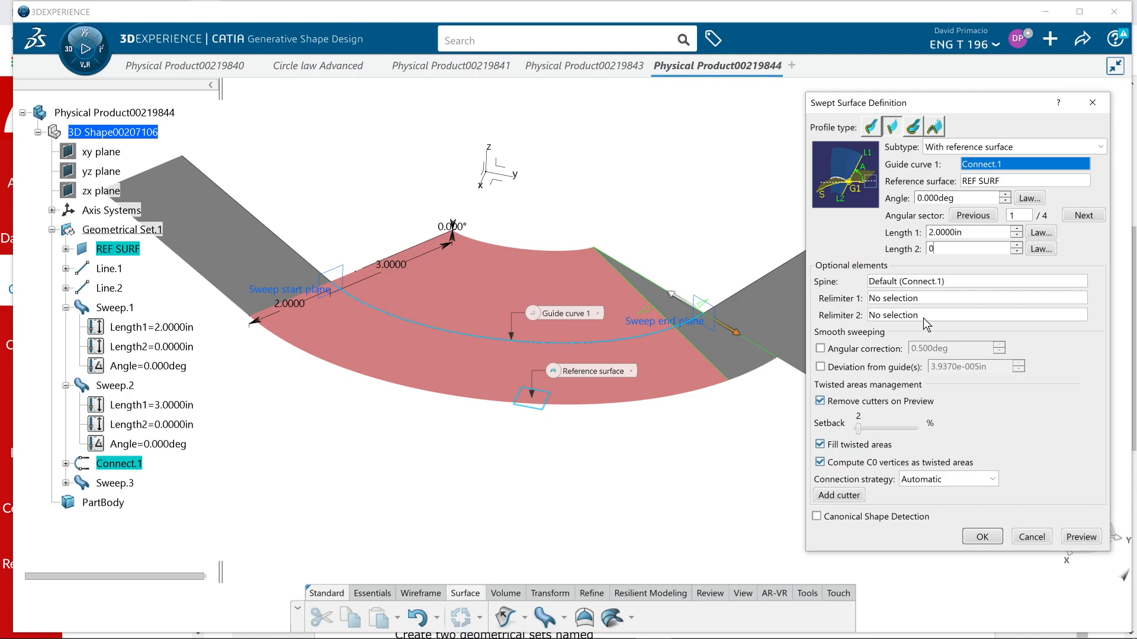
left_click(1071, 537)
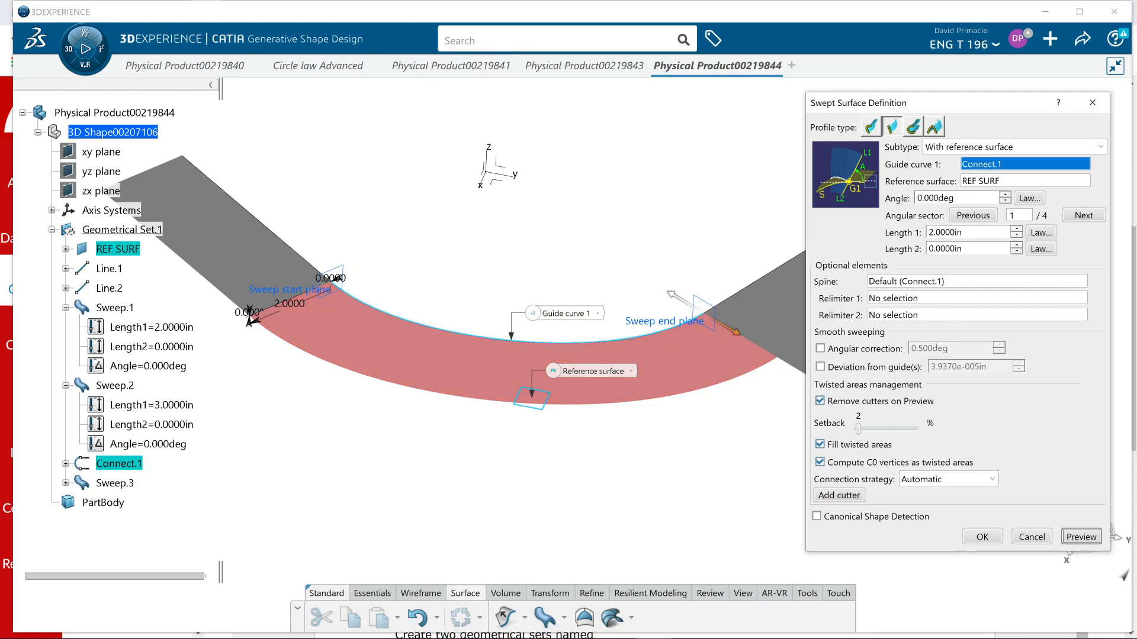
Preview Sweep.3 with Length 1 set to 3 in and examine how its ends meet the two straight surfaces
left_click_drag(971, 232, 892, 248)
type("3")
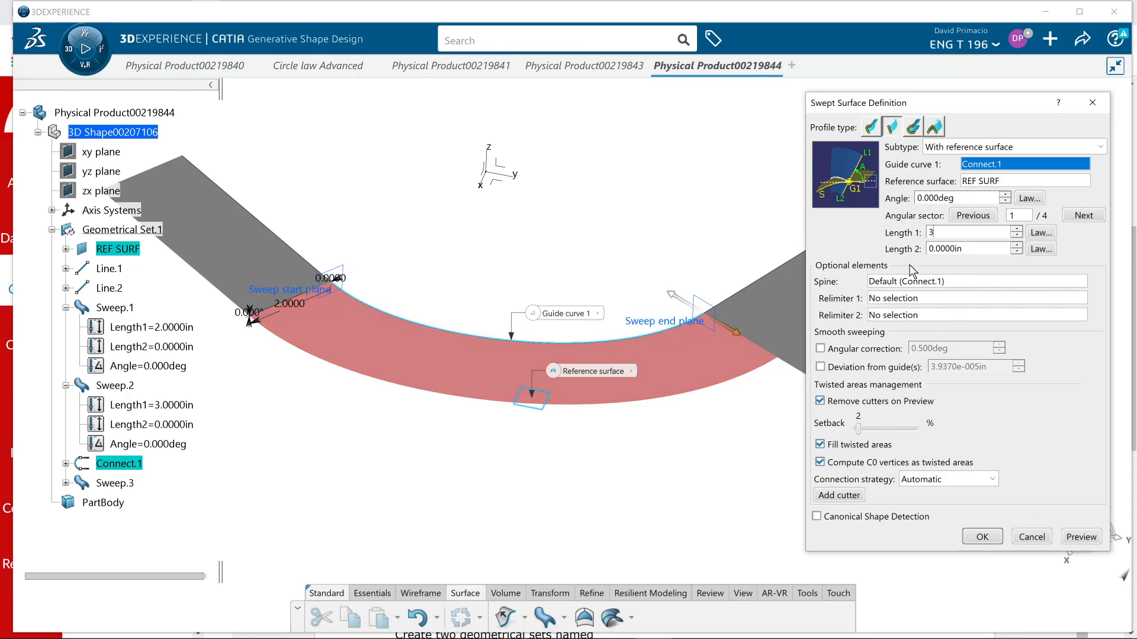
left_click(1072, 533)
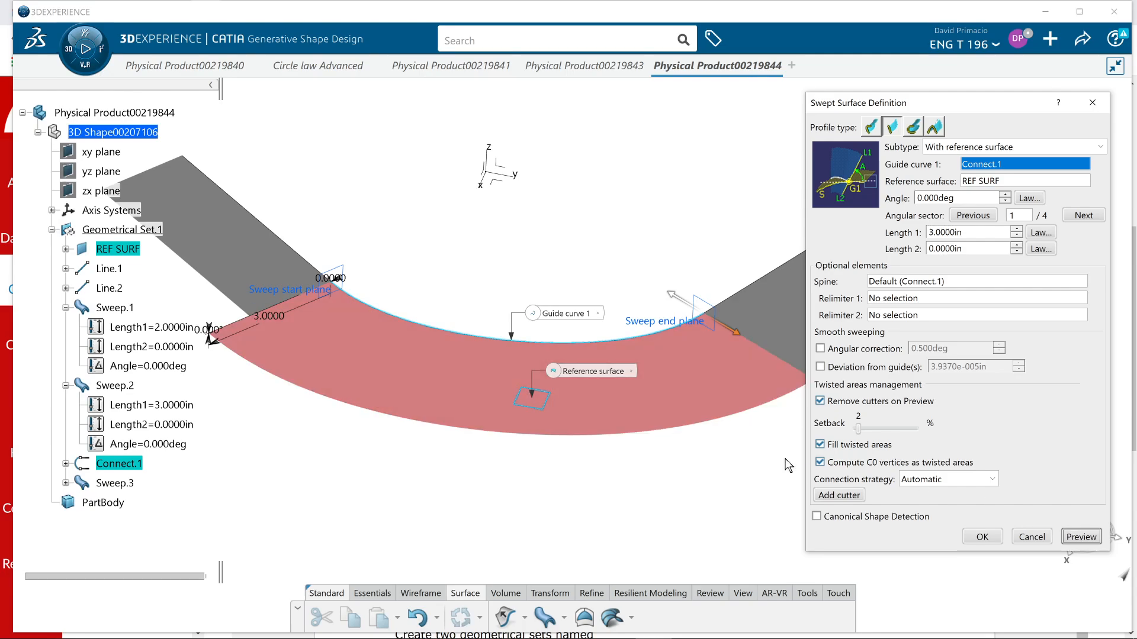
middle_click_drag(713, 398, 706, 400)
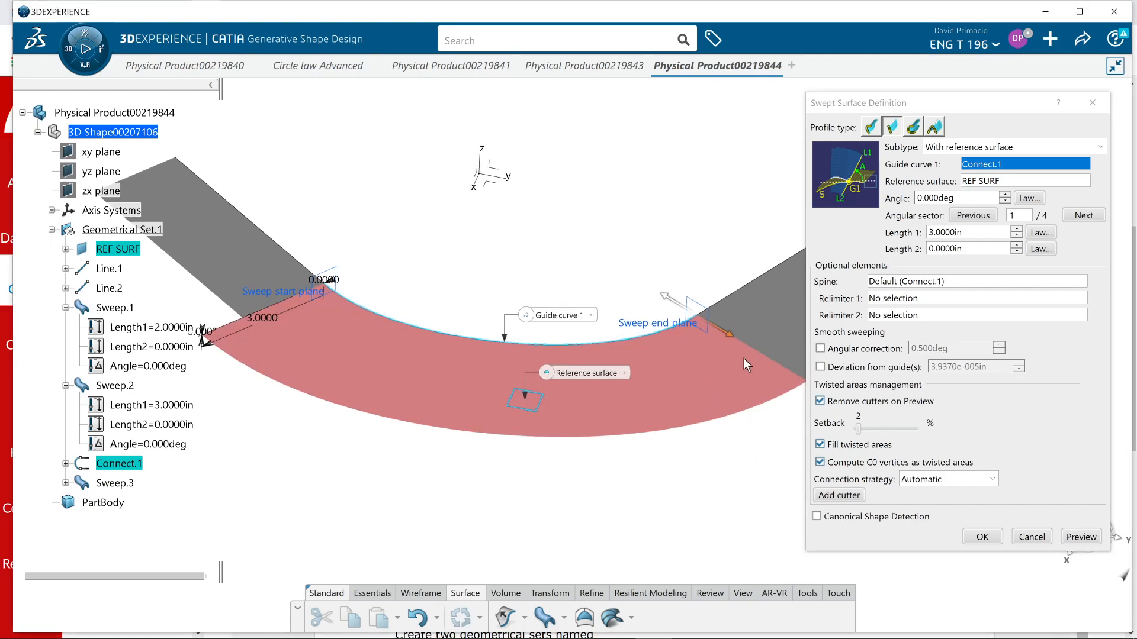
middle_click_drag(743, 358, 686, 335)
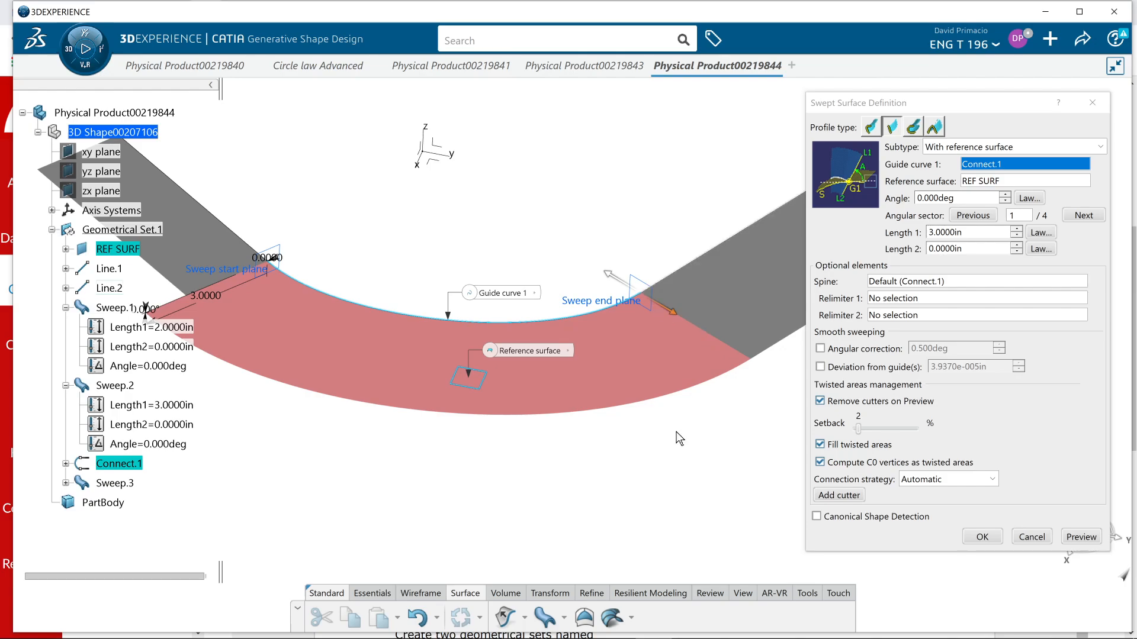
middle_click_drag(713, 403, 513, 361)
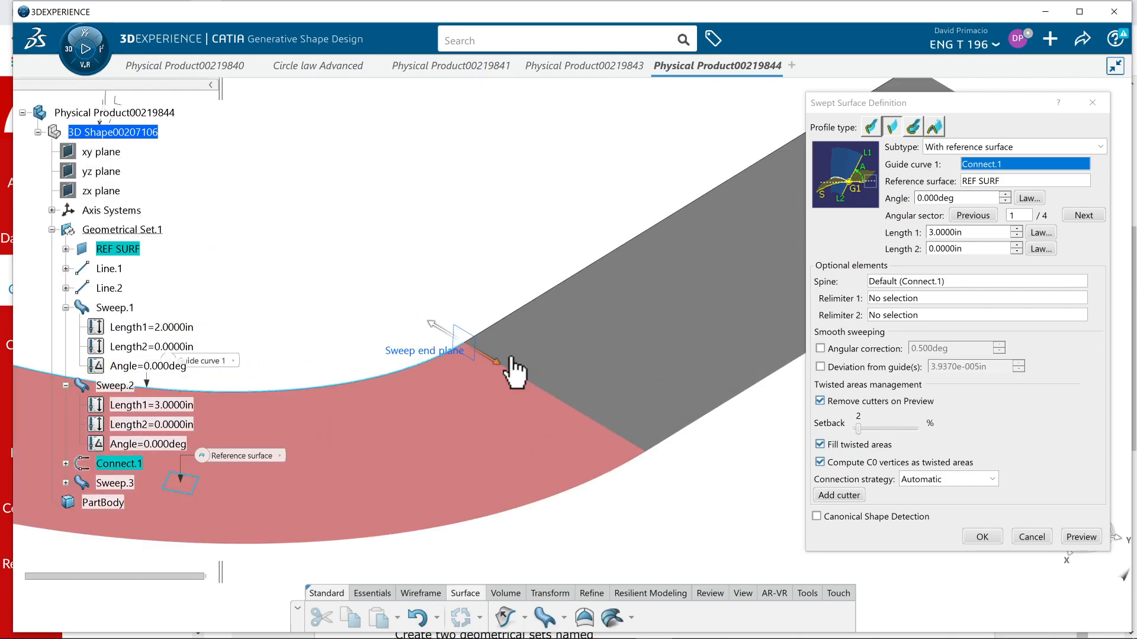
middle_click_drag(381, 485, 440, 631)
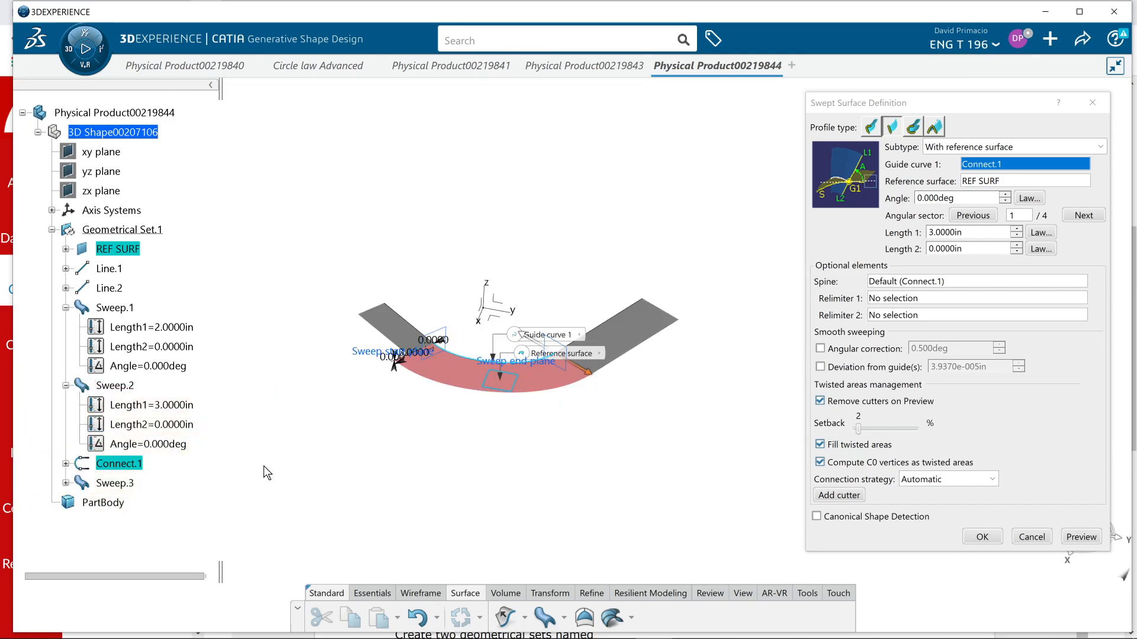
middle_click_drag(464, 480, 578, 216)
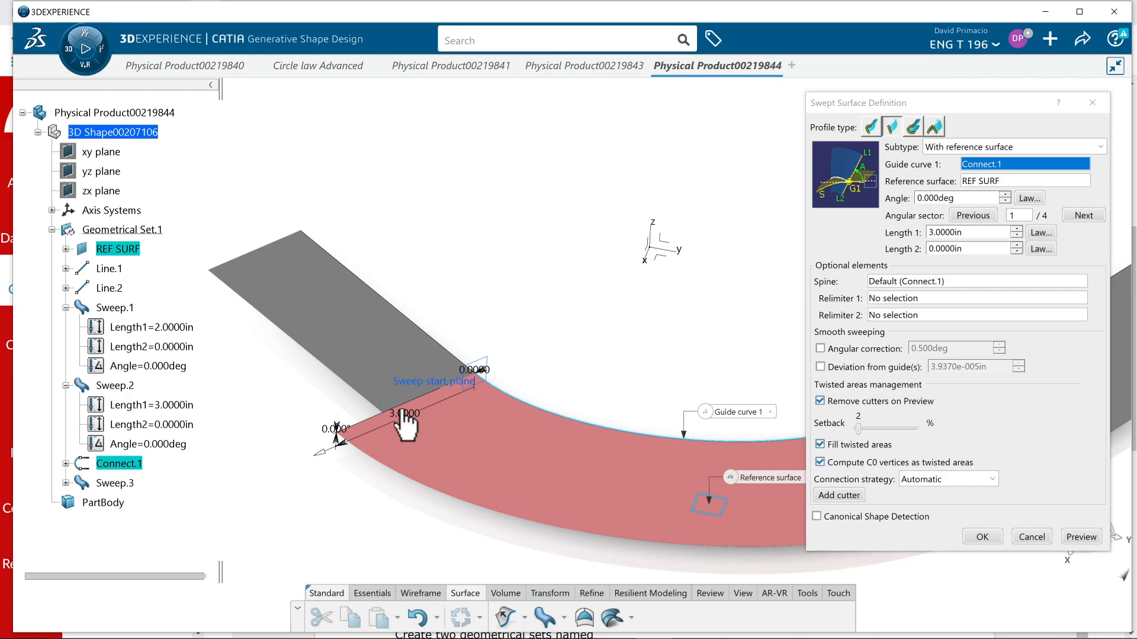
Set Length 1 of Sweep.3 back to 2 in, preview it, and examine the junctions with both straight surfaces
left_click_drag(964, 233, 880, 240)
type("2")
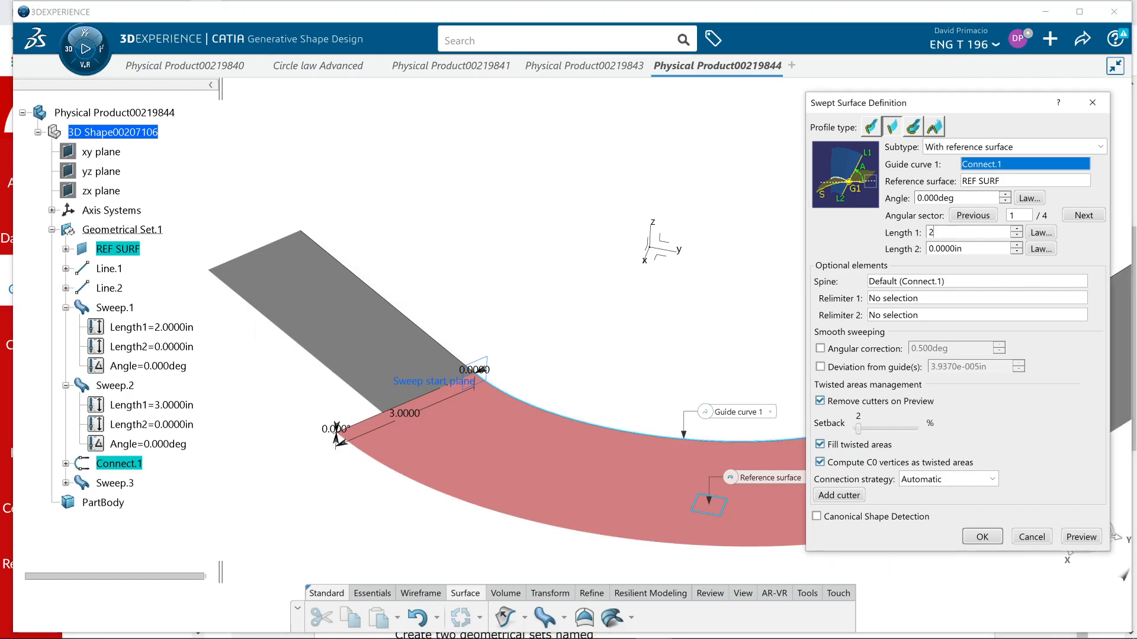
left_click(1068, 533)
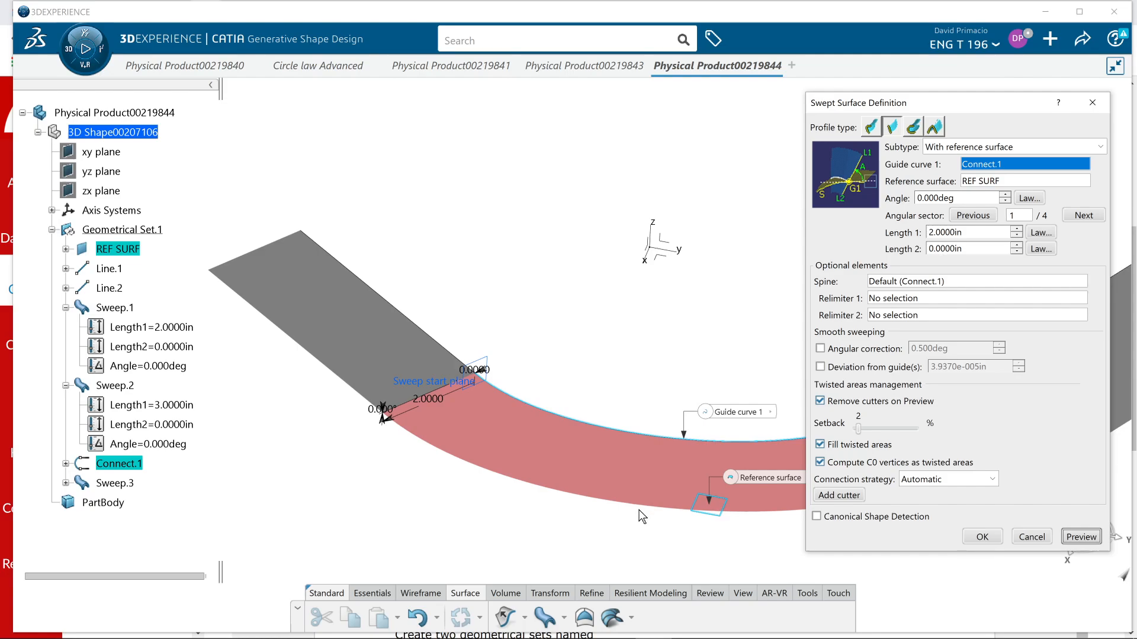
middle_click_drag(641, 516, 286, 464)
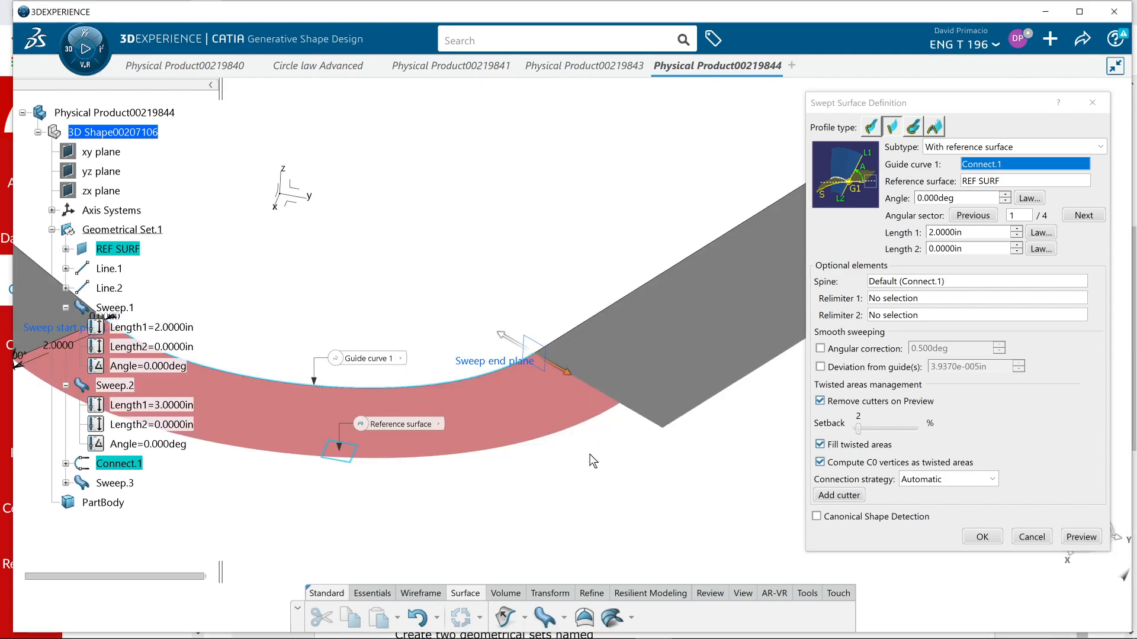
middle_click_drag(592, 461, 672, 474)
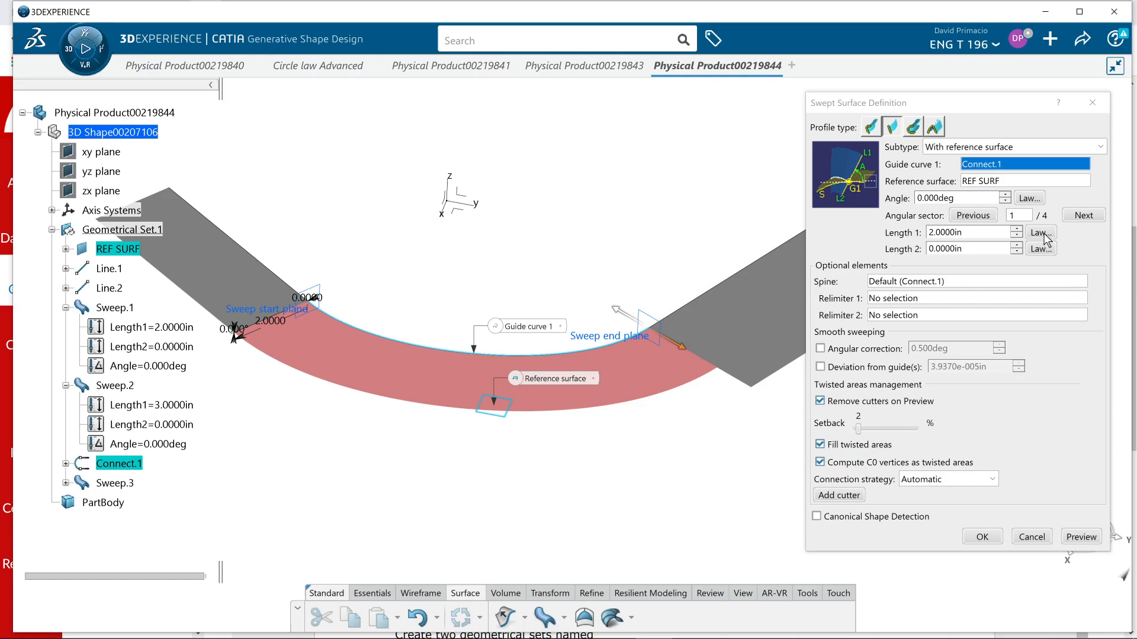
Change the law type for the angle of Sweep.3 to Linear
left_click(1030, 198)
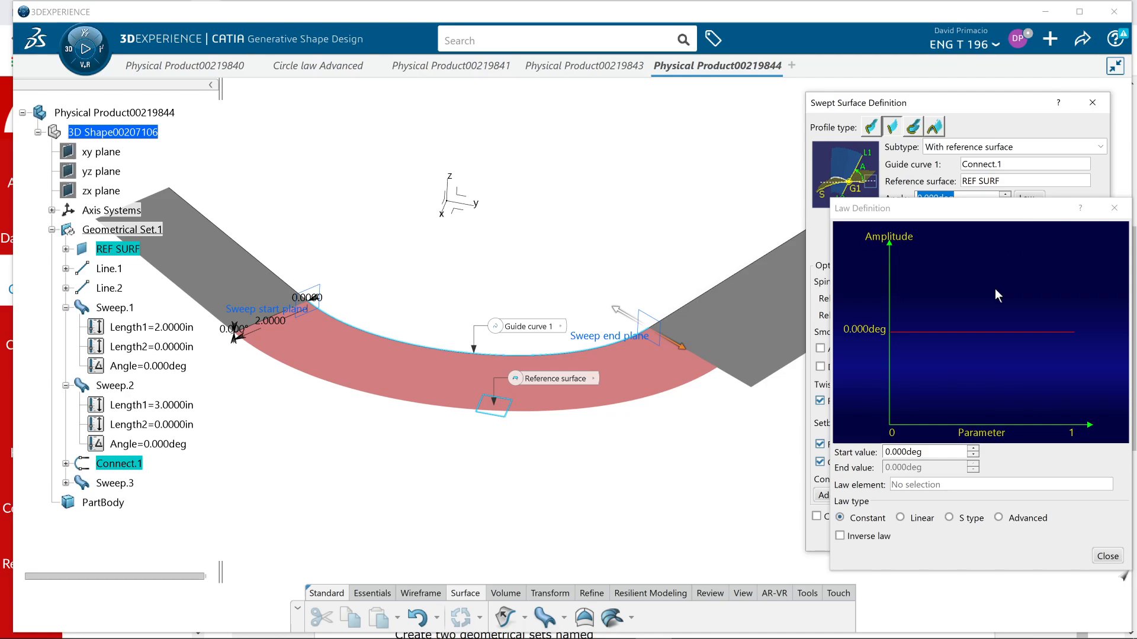
left_click(900, 519)
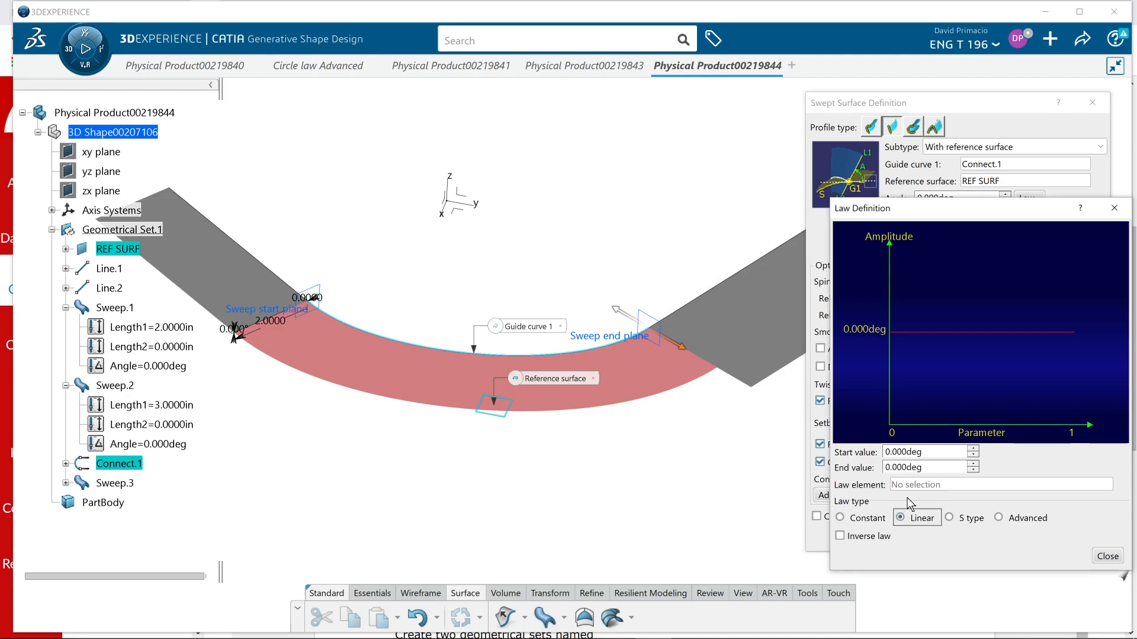
left_click(1108, 556)
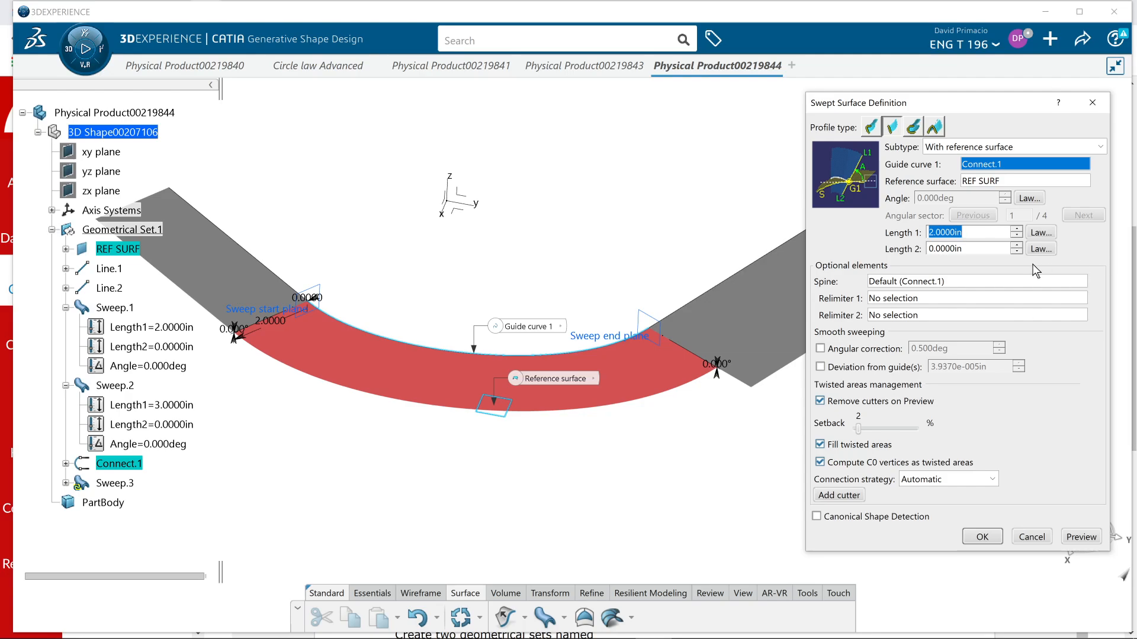
Give Length 1 of Sweep.3 a Linear law with an end value of 3 in, preview the surface and apply the definition
left_click(1041, 232)
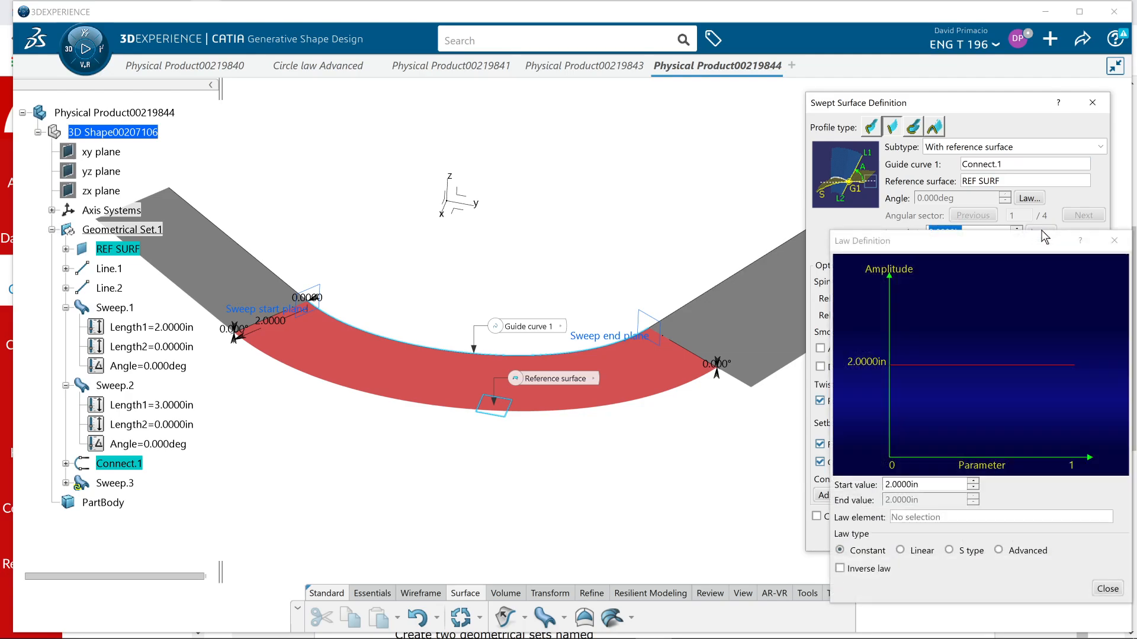
left_click(901, 551)
left_click_drag(891, 500, 885, 500)
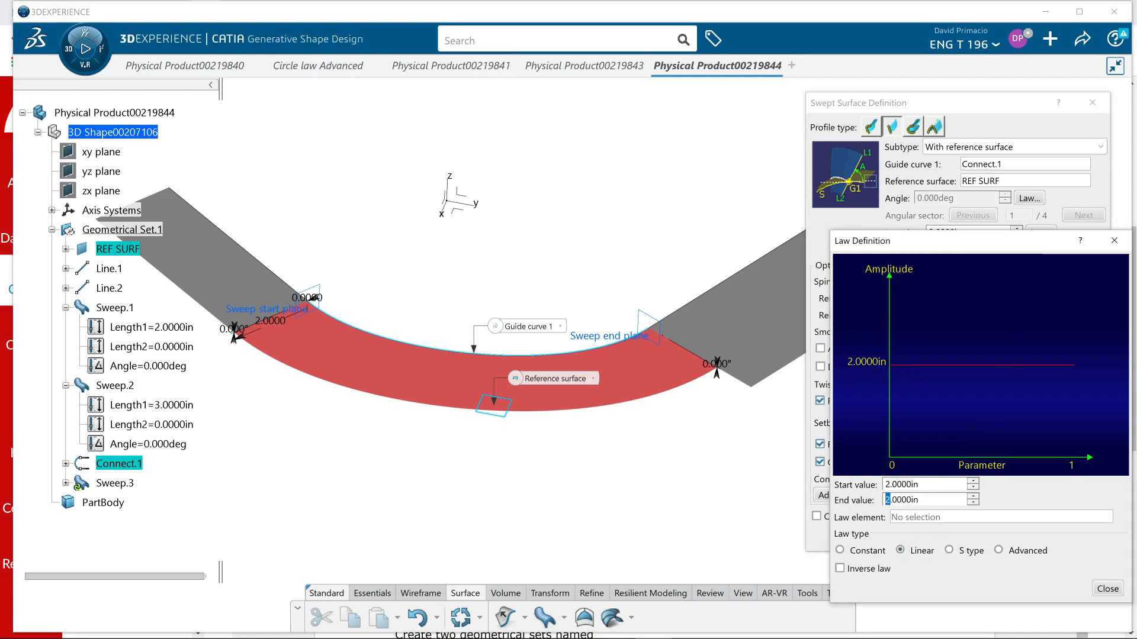
type("3")
left_click(1105, 589)
left_click(1083, 537)
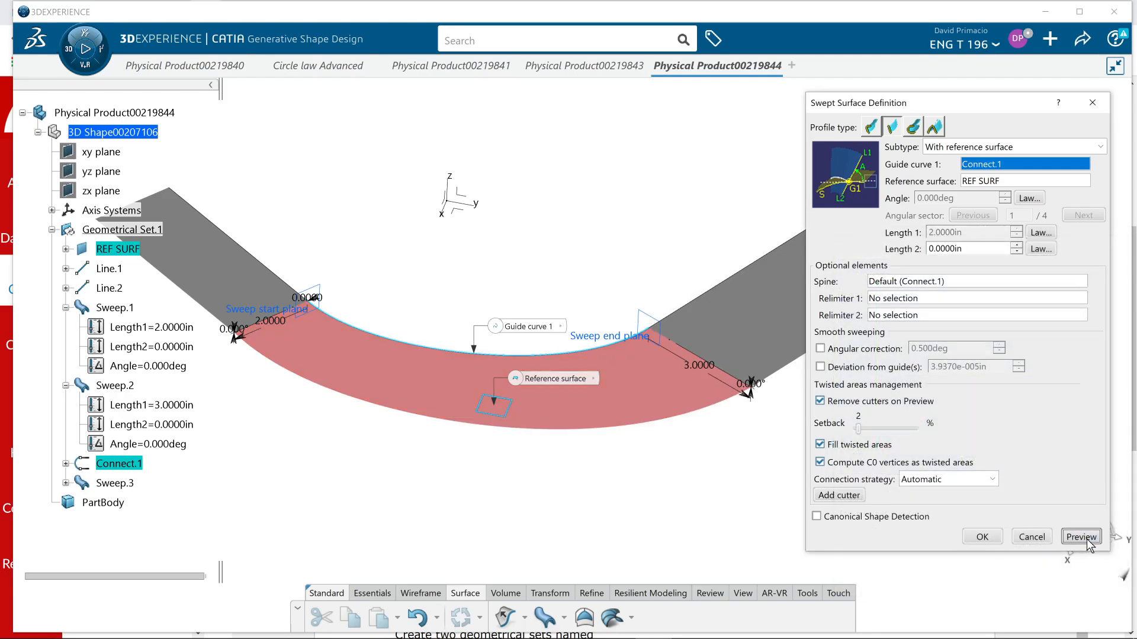
middle_click_drag(320, 456, 354, 495)
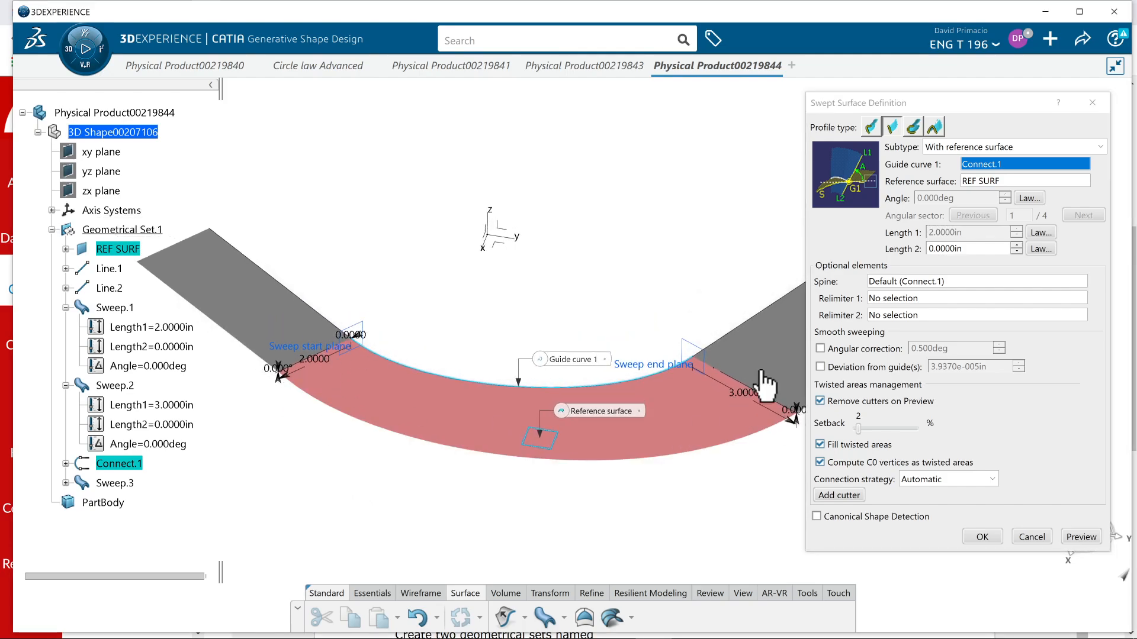
middle_click_drag(551, 536, 479, 483)
middle_click_drag(753, 477, 638, 429)
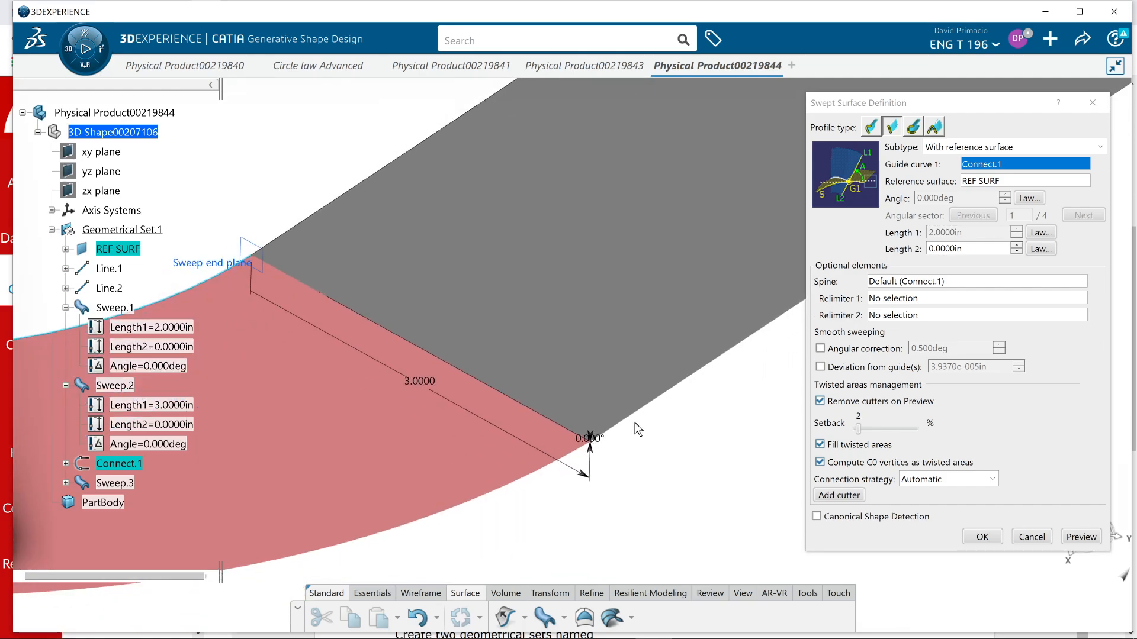
left_click(983, 537)
middle_click_drag(735, 492, 772, 446)
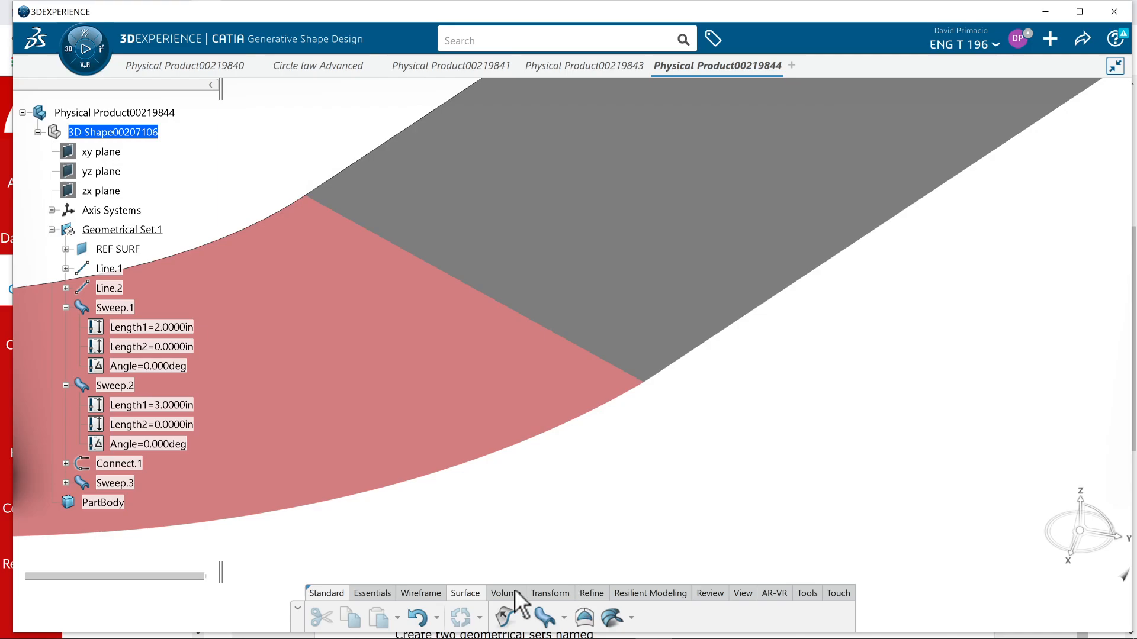
left_click(544, 591)
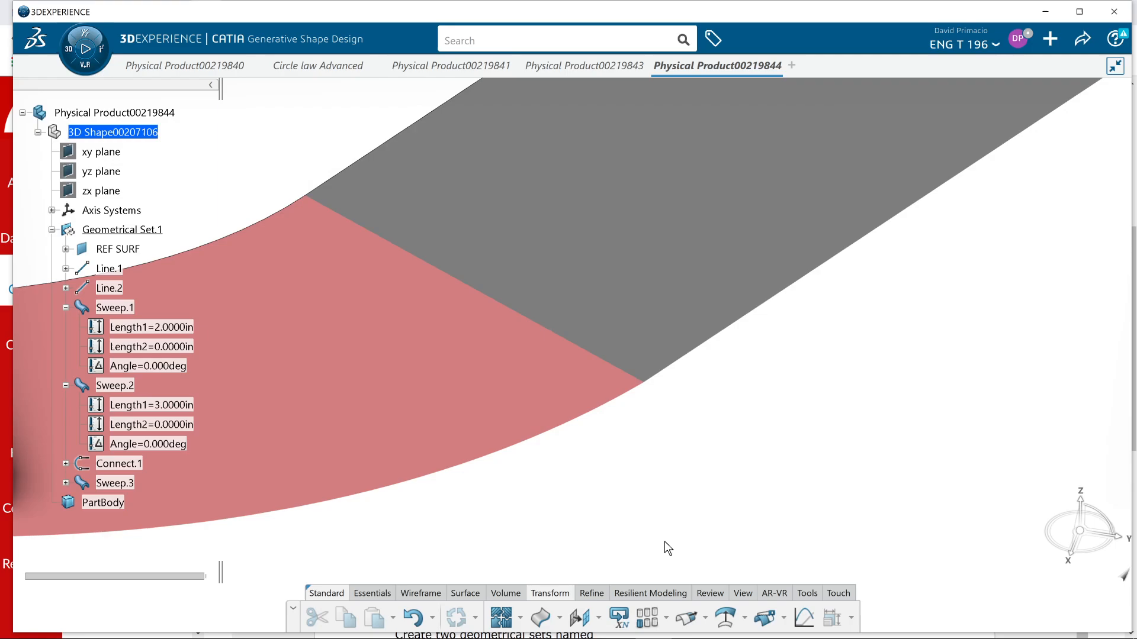
left_click(698, 591)
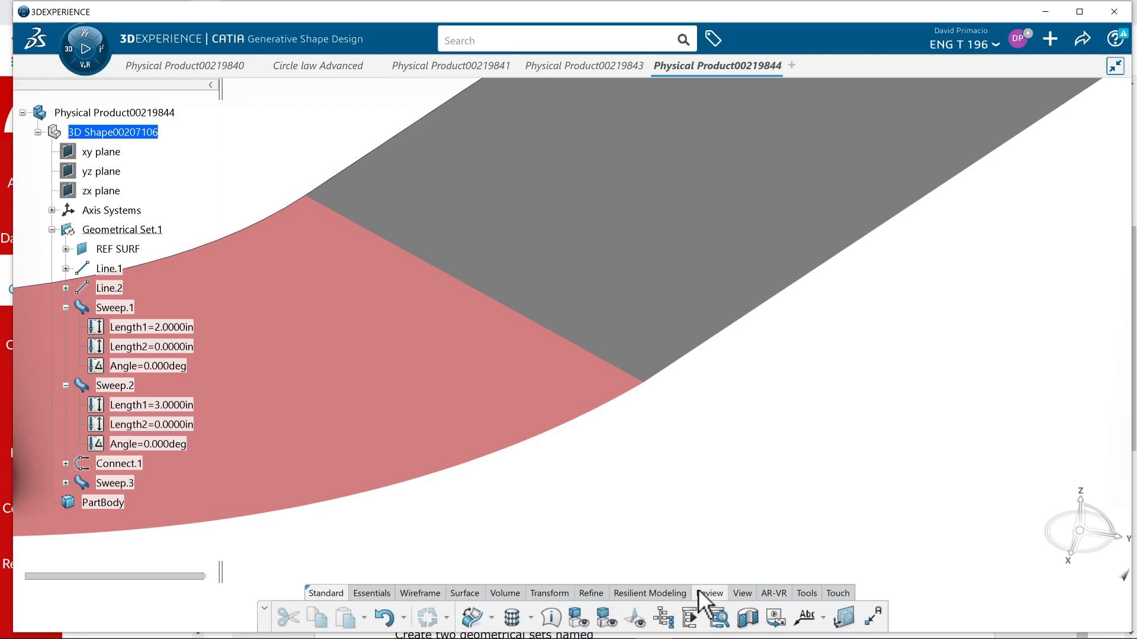
left_click(473, 622)
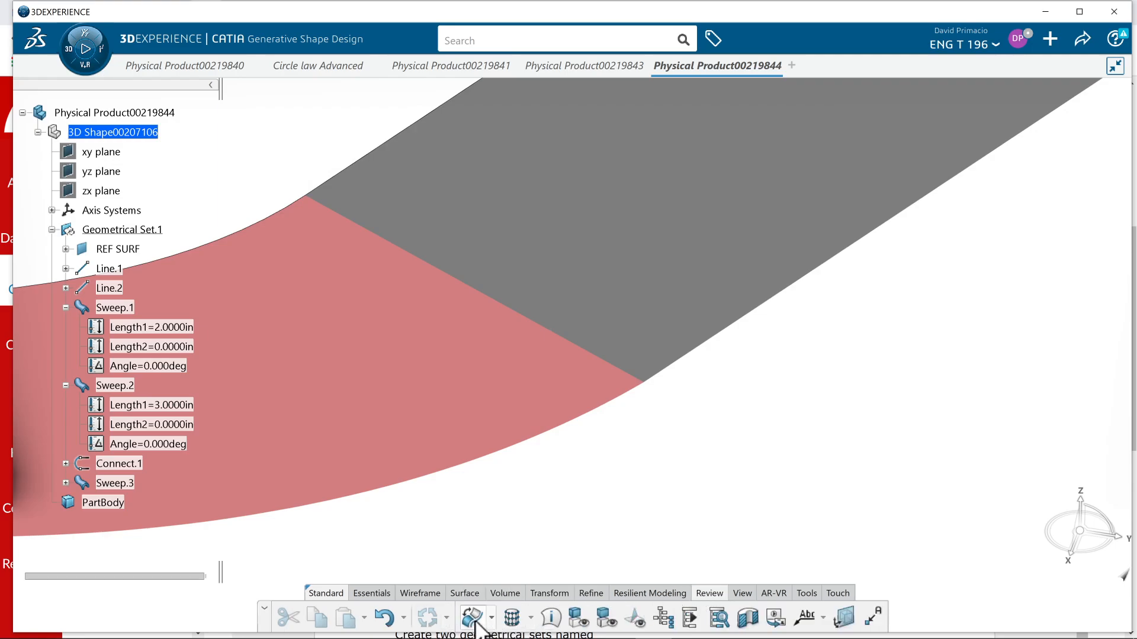
left_click(499, 410)
left_click(690, 322)
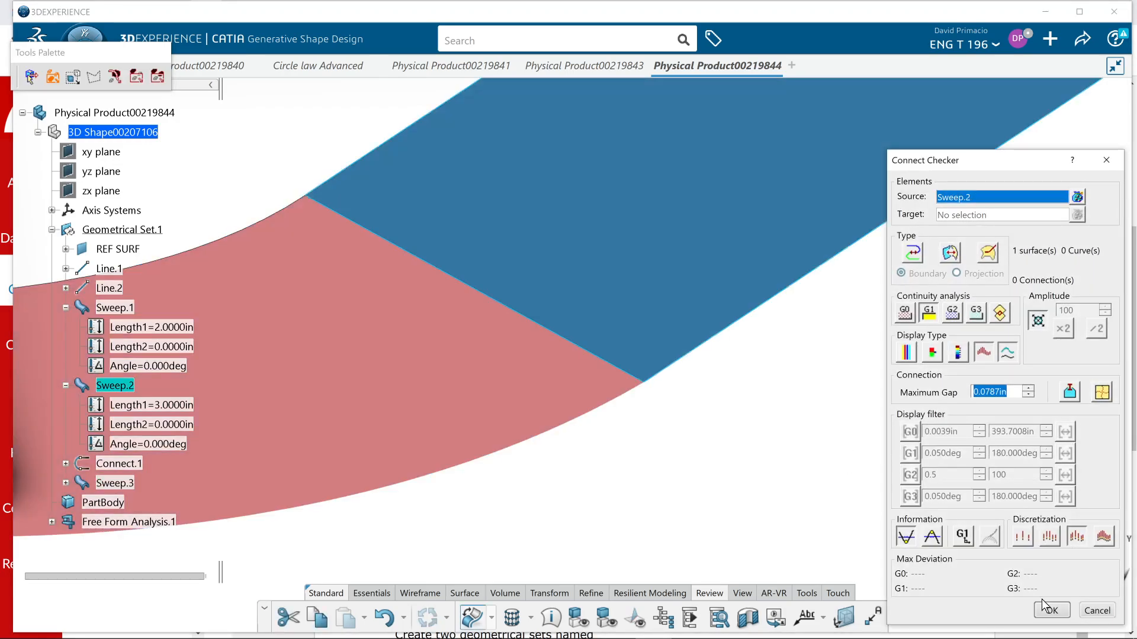
left_click(1093, 612)
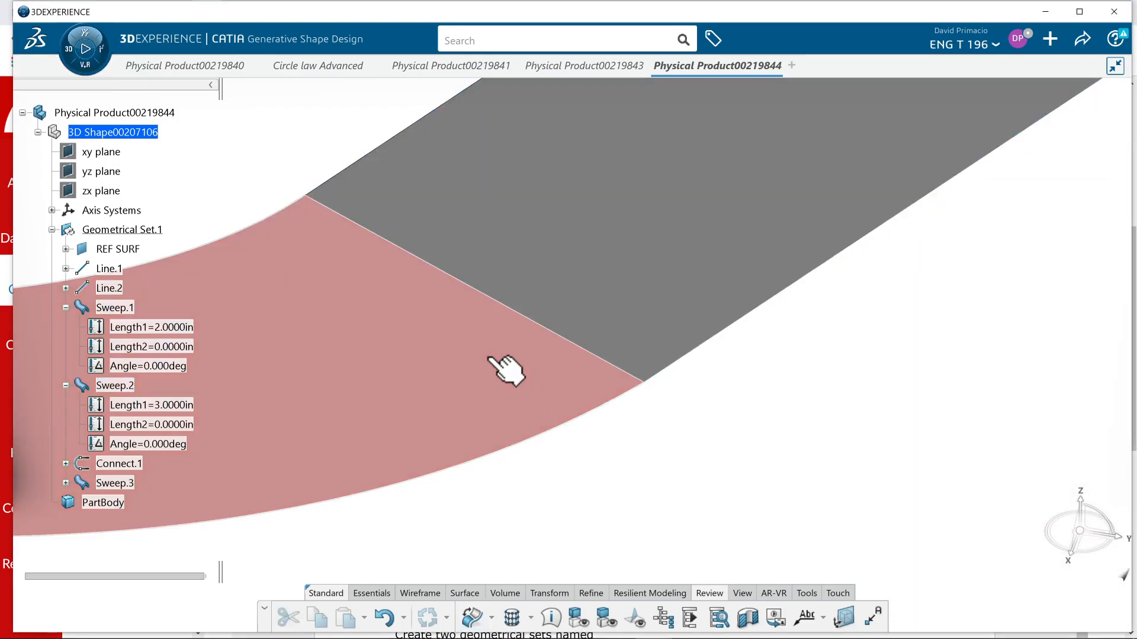
Create a Connect Checker analysis on Sweep.3 and Sweep.2, with G1 continuity and the curve-curve connection type
left_click(503, 364)
left_click(721, 330, "ctrl")
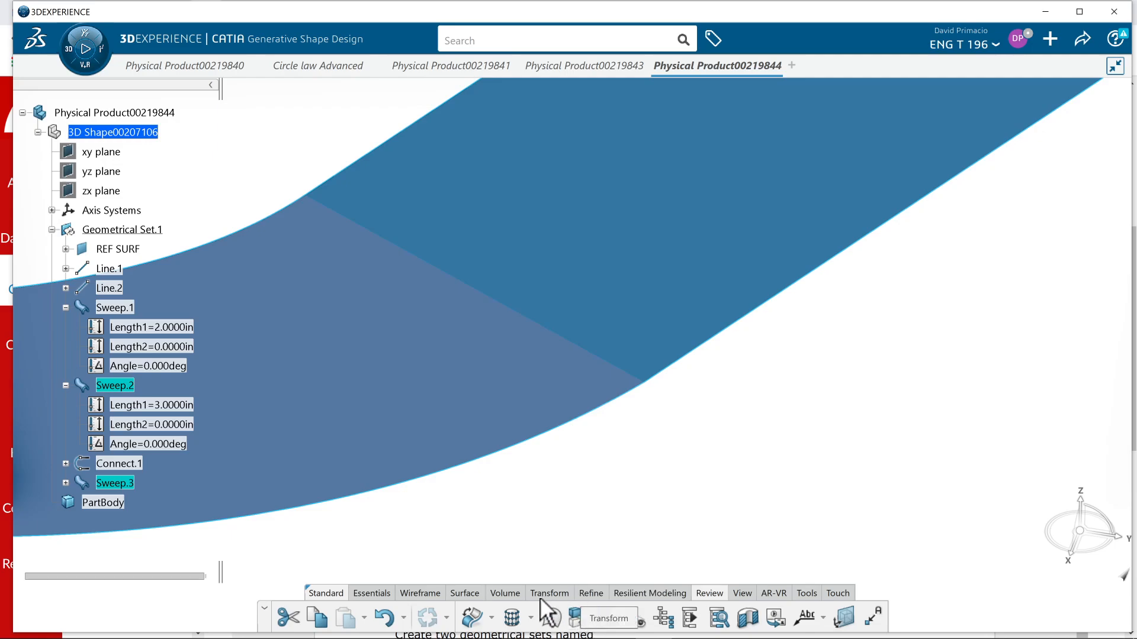
left_click(472, 618)
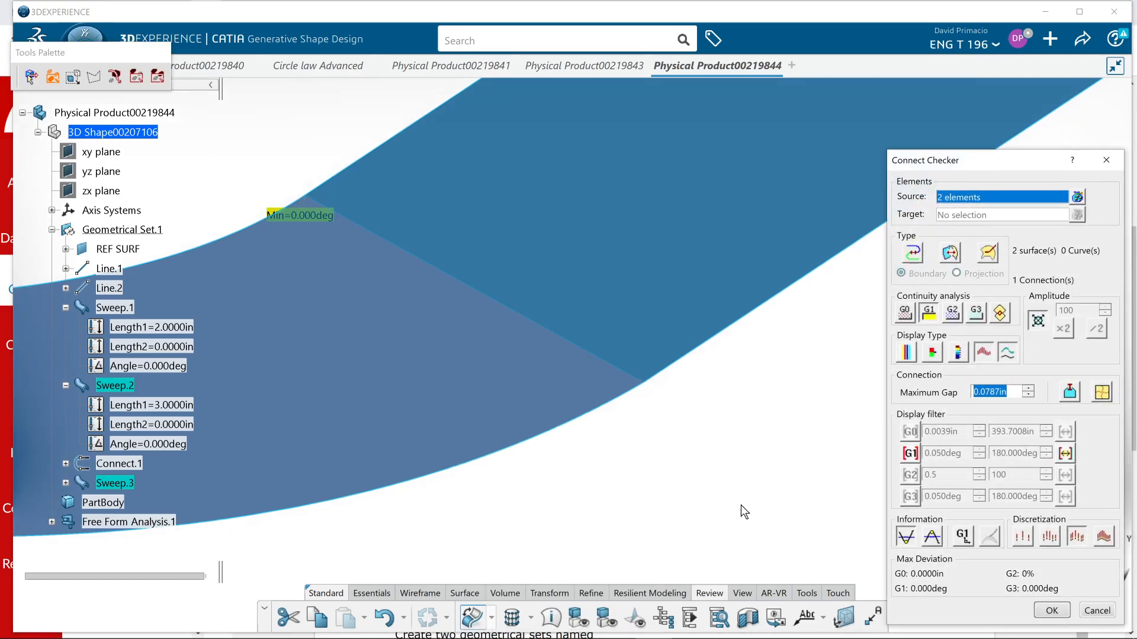
left_click(920, 255)
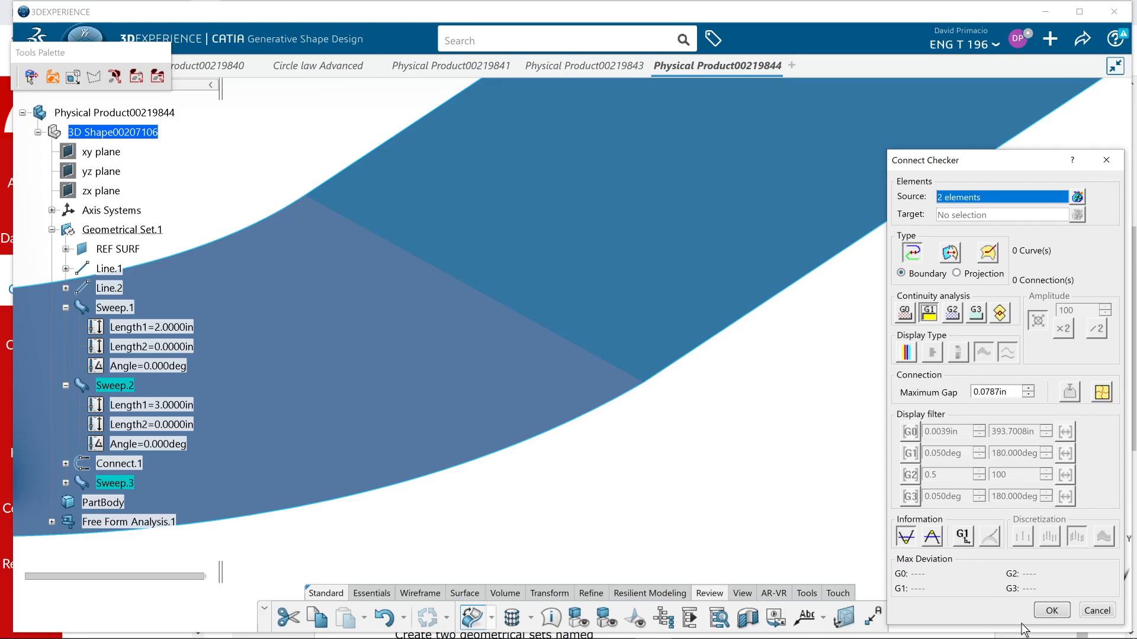
left_click(1051, 613)
Reopen the Connect Checker analysis of Sweep.2 and Sweep.3, check the surface connection for G0 and G1 continuity, and leave without applying
middle_click_drag(664, 514, 764, 554)
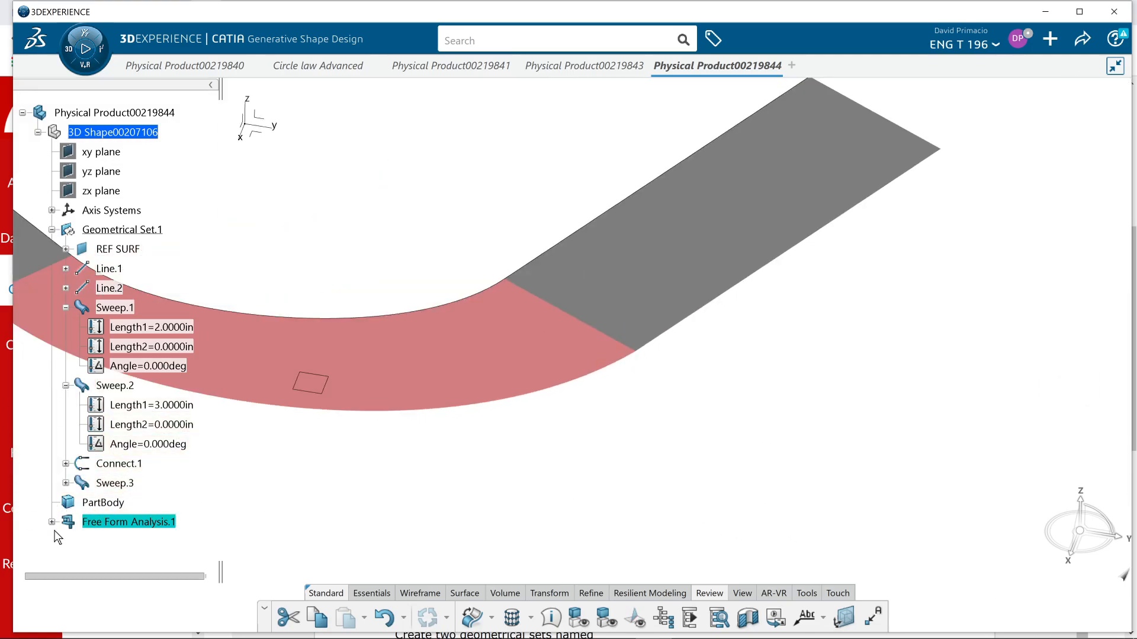
left_click(52, 522)
double_click(149, 541)
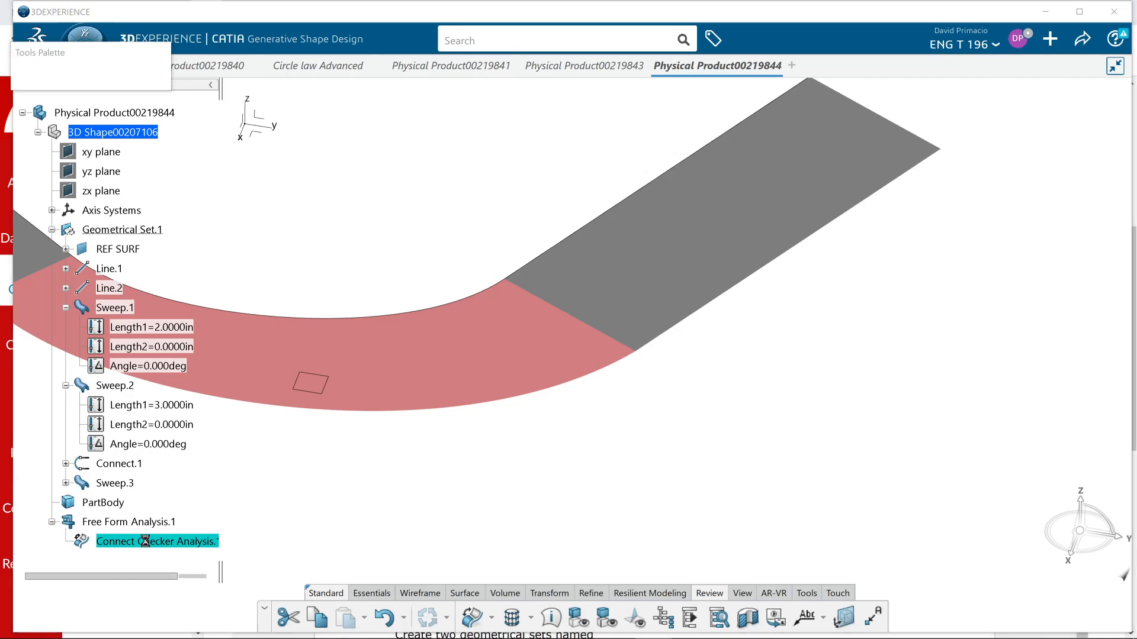
middle_click_drag(495, 482, 668, 485)
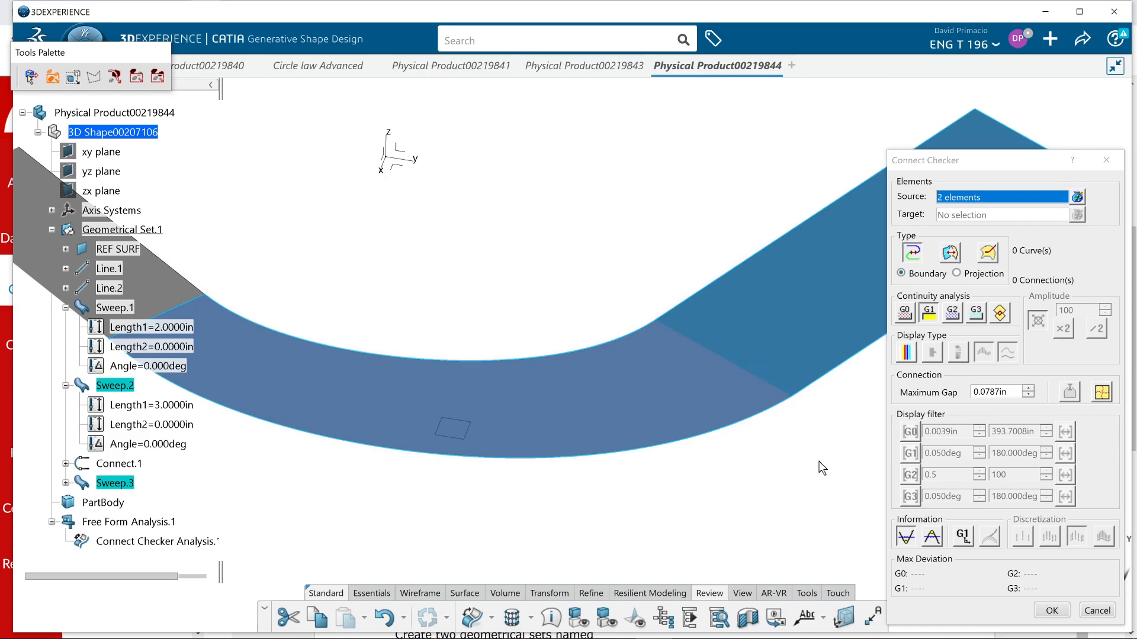
middle_click_drag(797, 476, 756, 477)
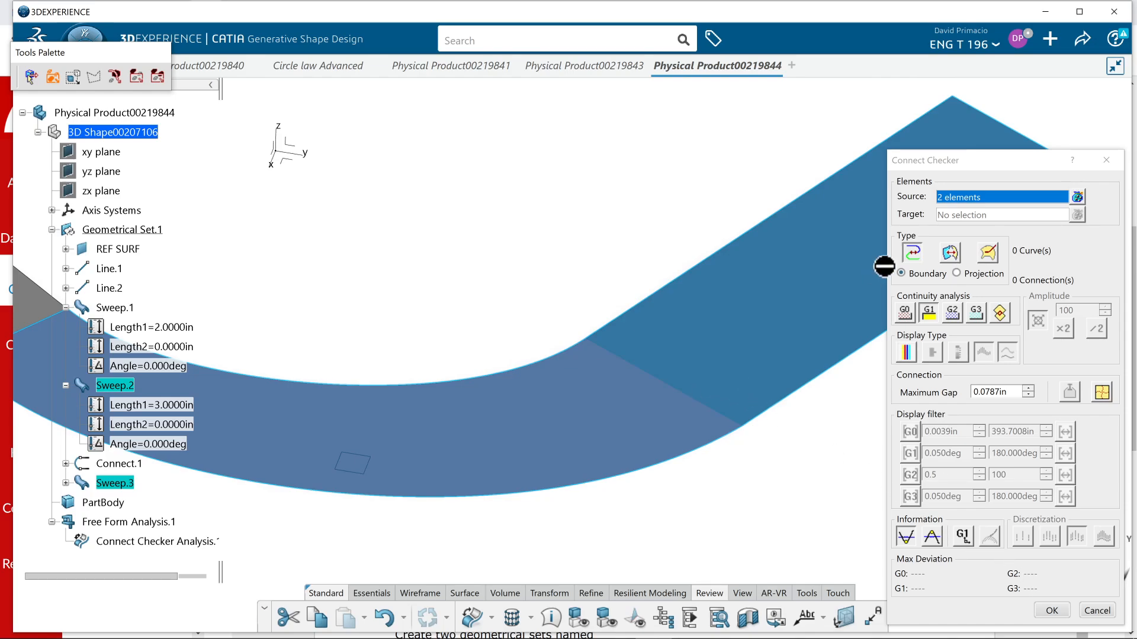
left_click(910, 255)
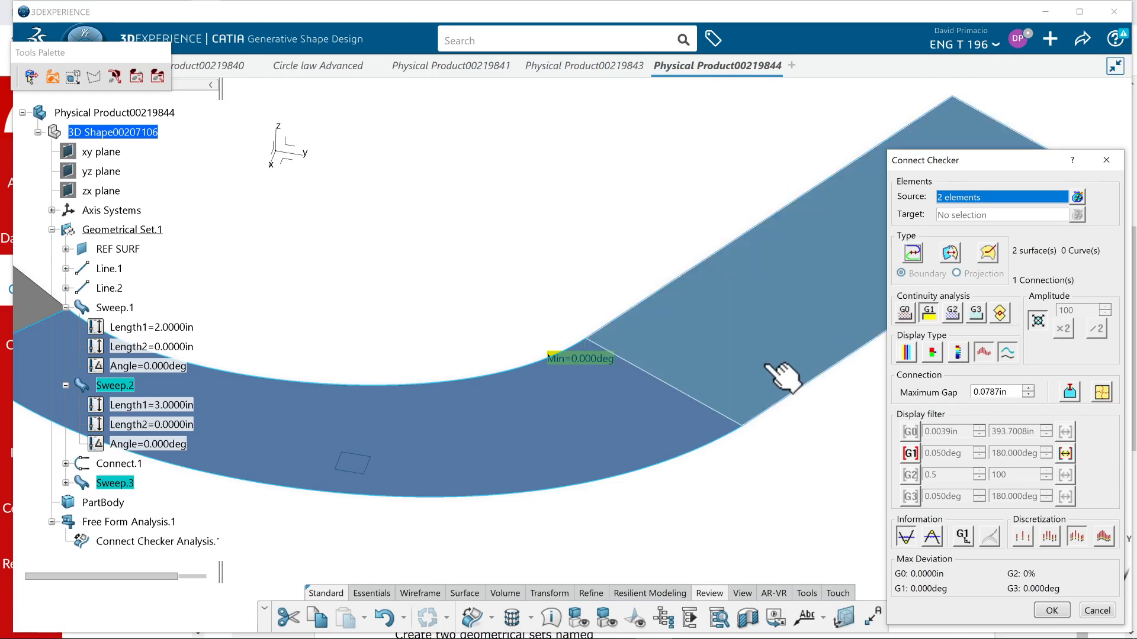
left_click(904, 312)
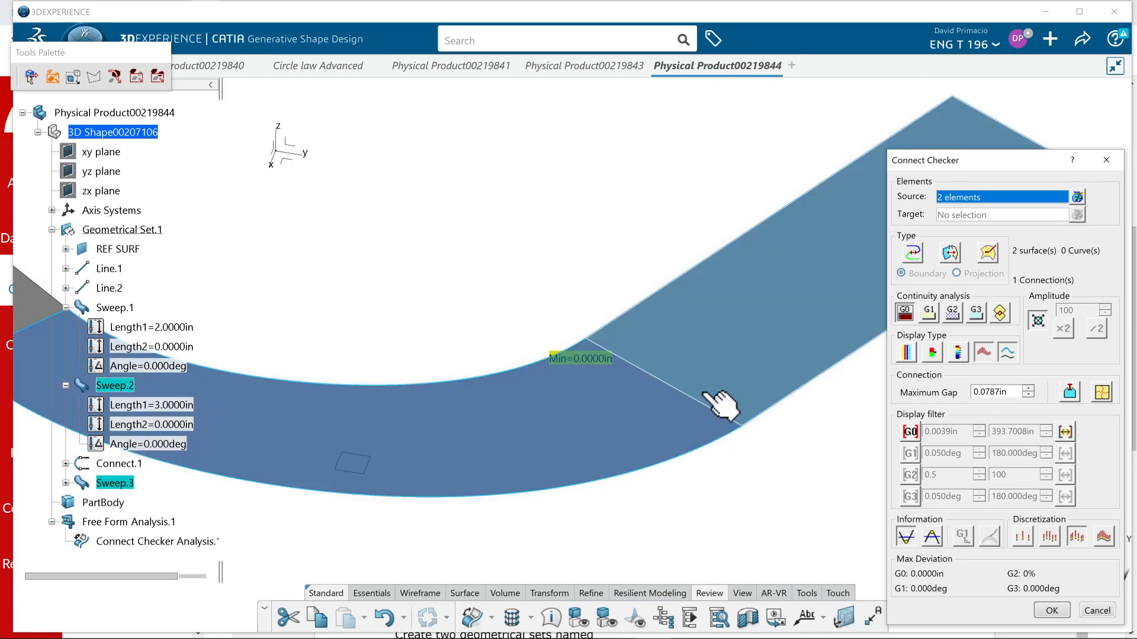
left_click(929, 312)
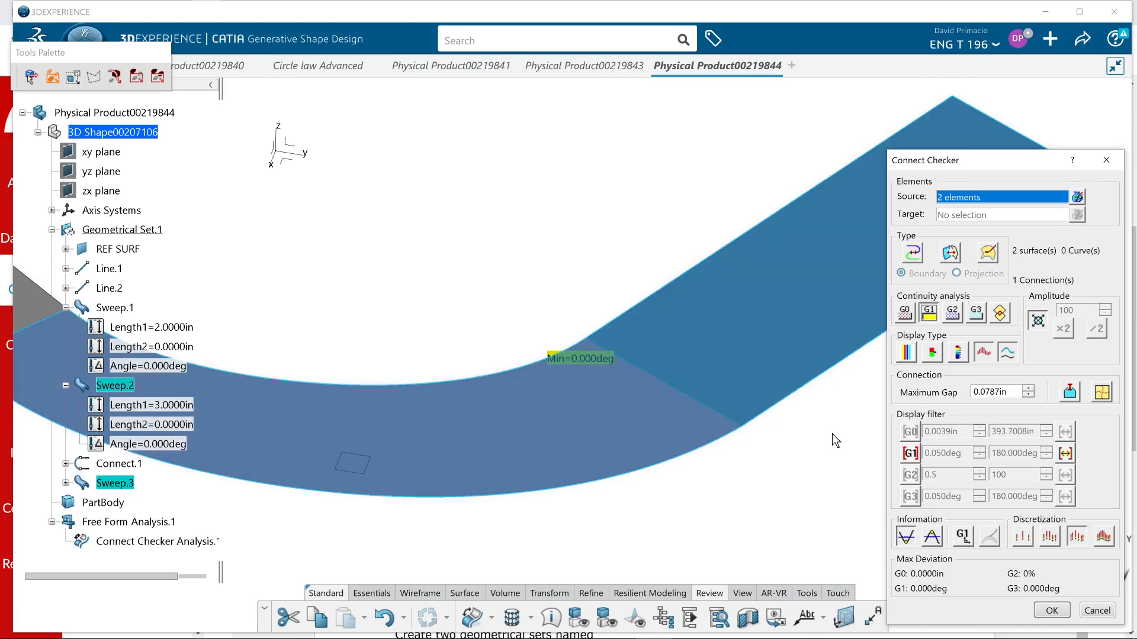
left_click(914, 257)
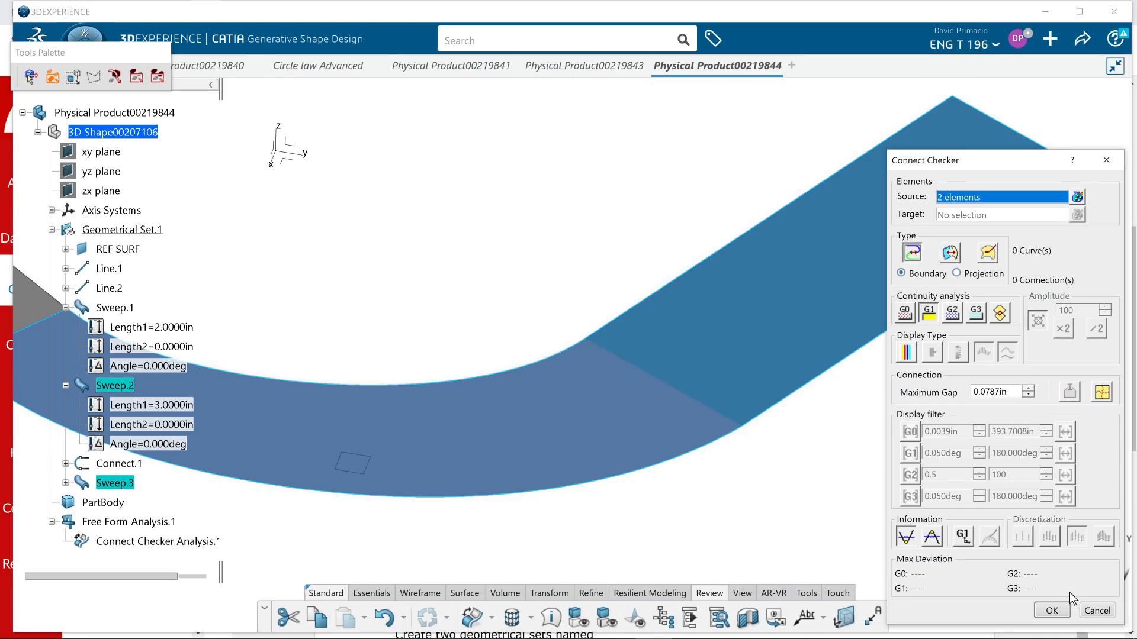
left_click(1097, 610)
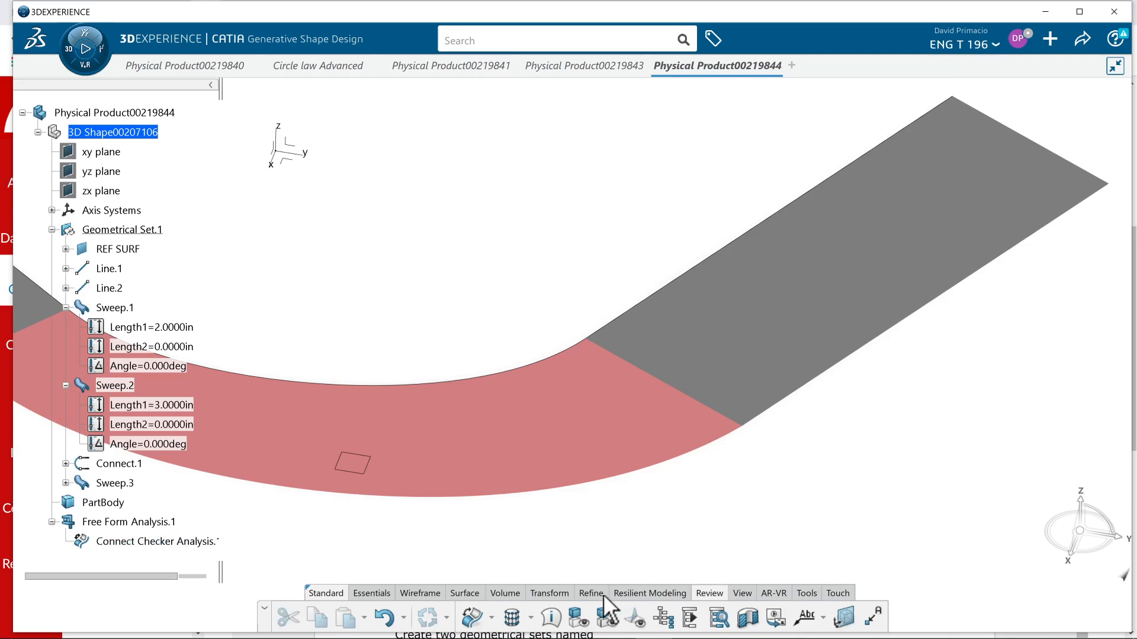
Start a Connect Checker analysis on the outer edges of Sweep.2 and Sweep.3 and check their G0 continuity
left_click(784, 405)
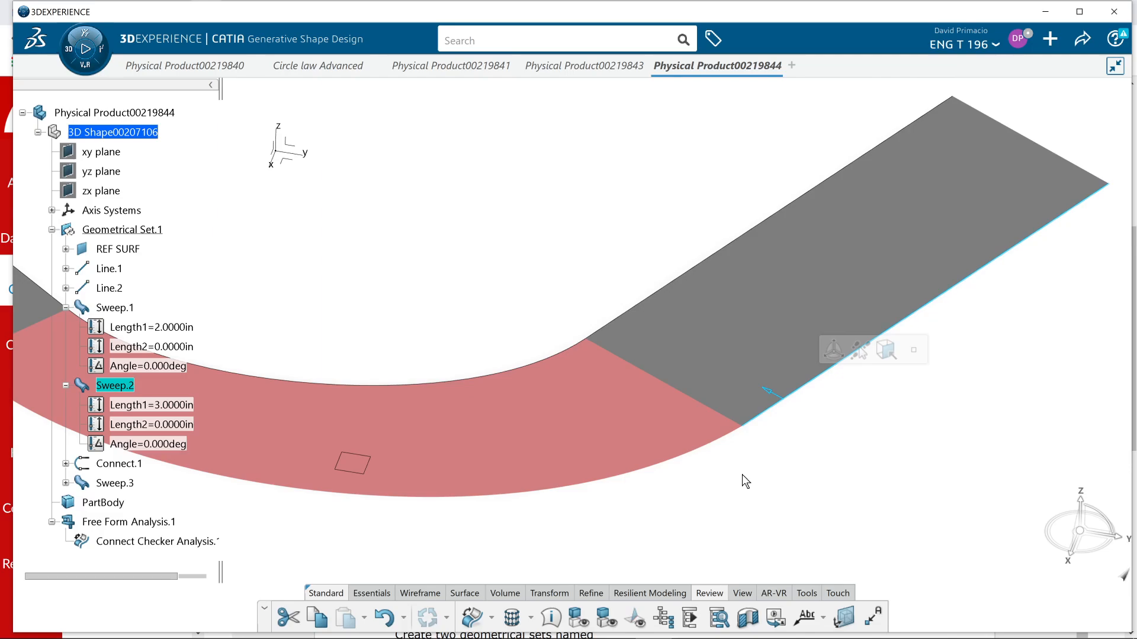
left_click(675, 463, "ctrl")
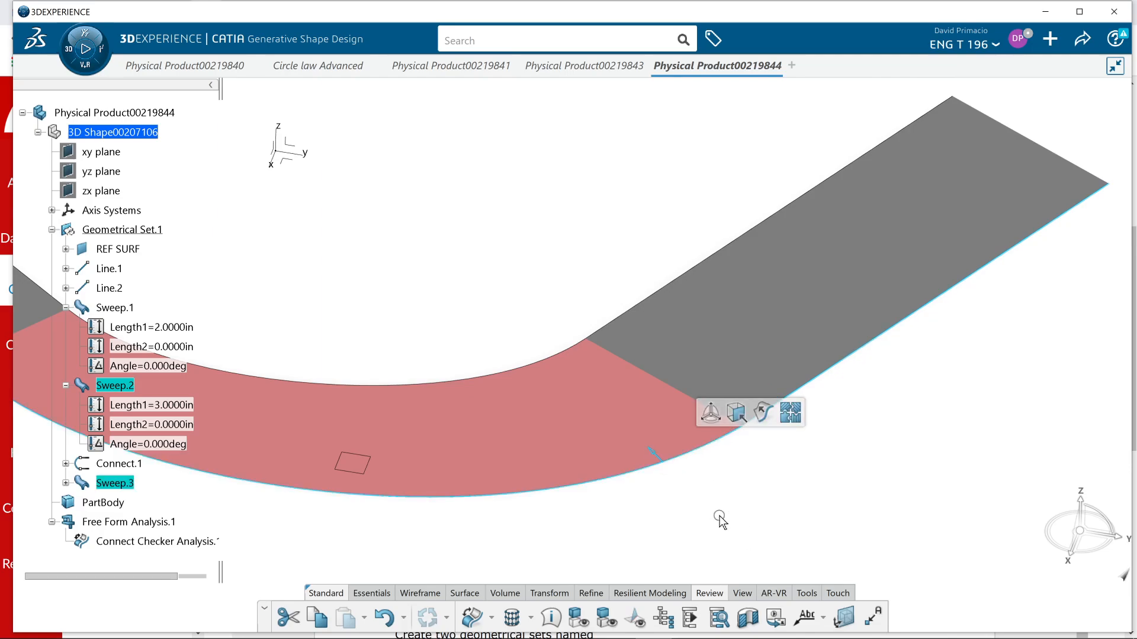
left_click(472, 617)
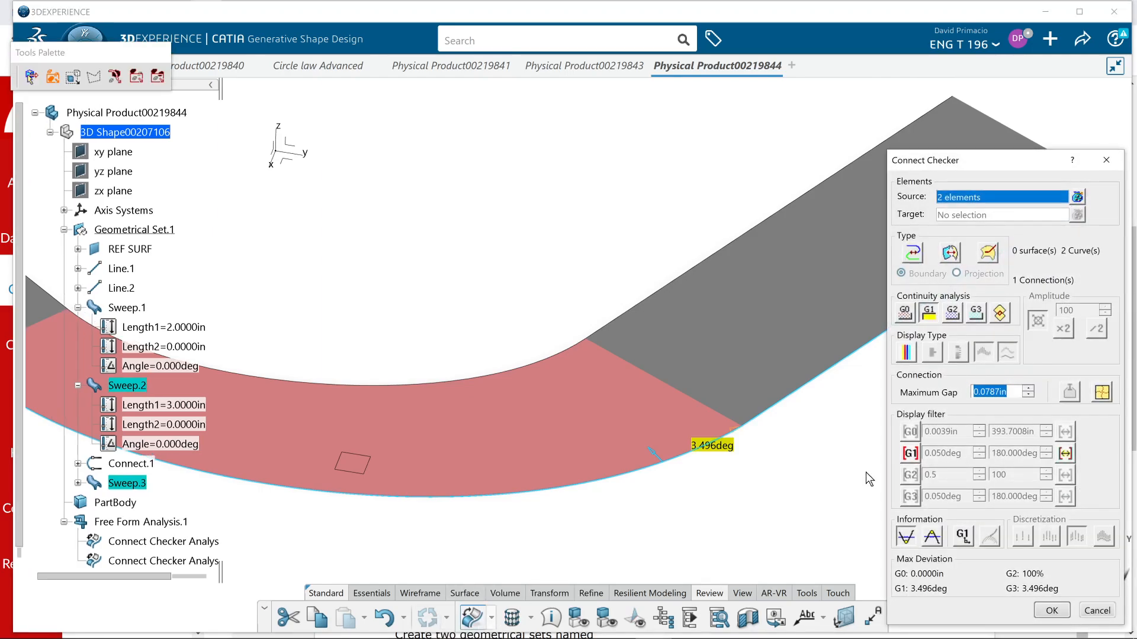
left_click(905, 313)
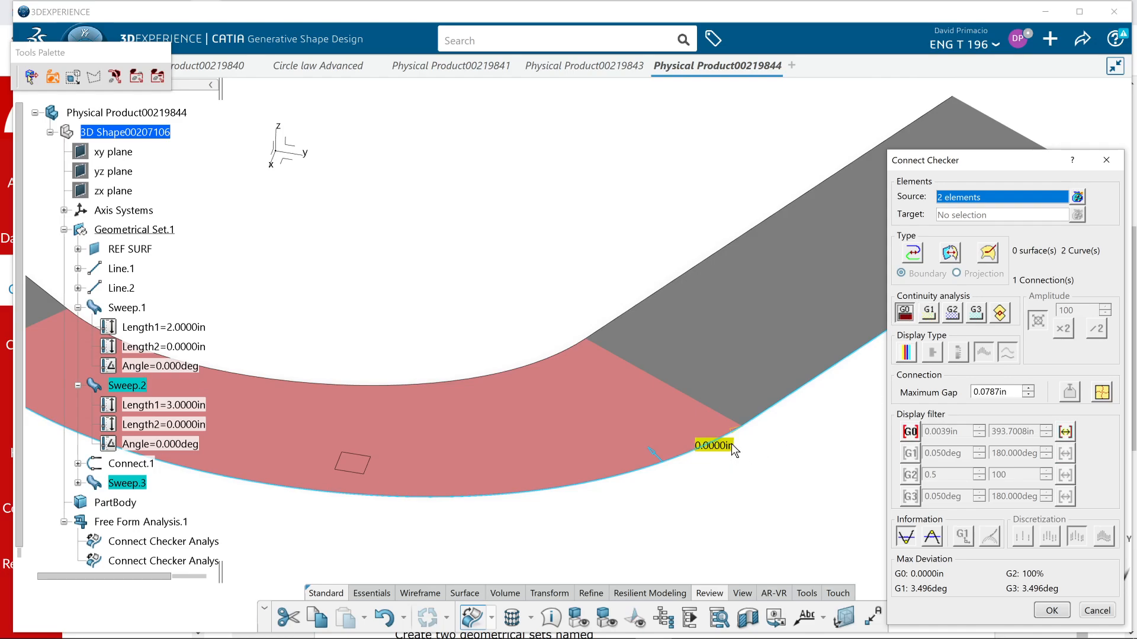
left_click(738, 471)
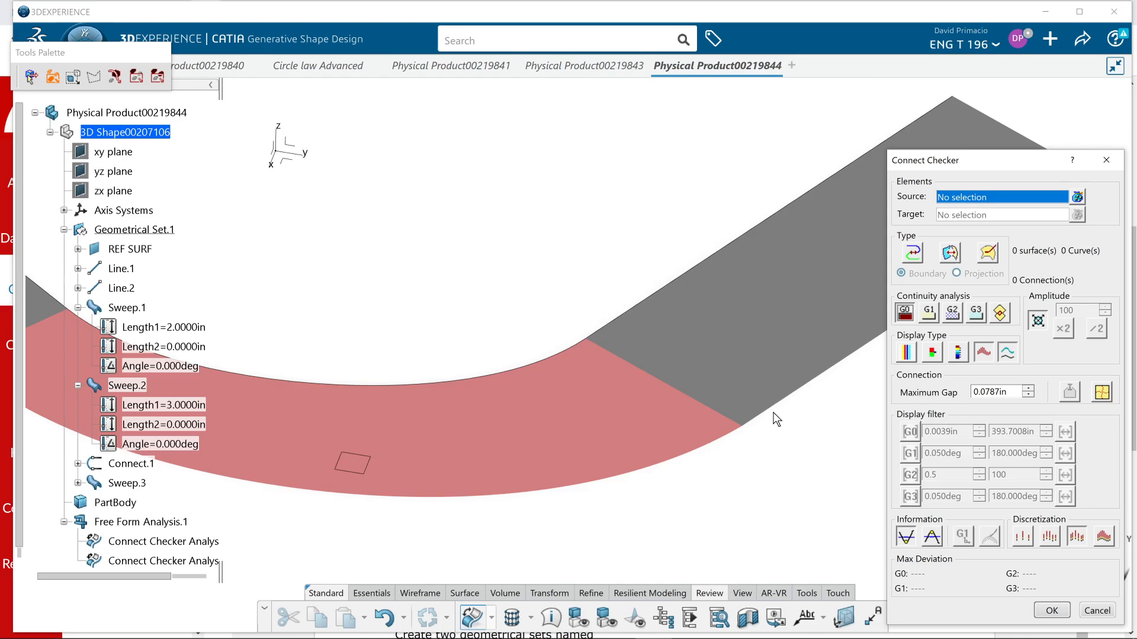
Create a G1 Connect Checker analysis between the outer edges of Sweep.2 and Sweep.3
left_click(929, 313)
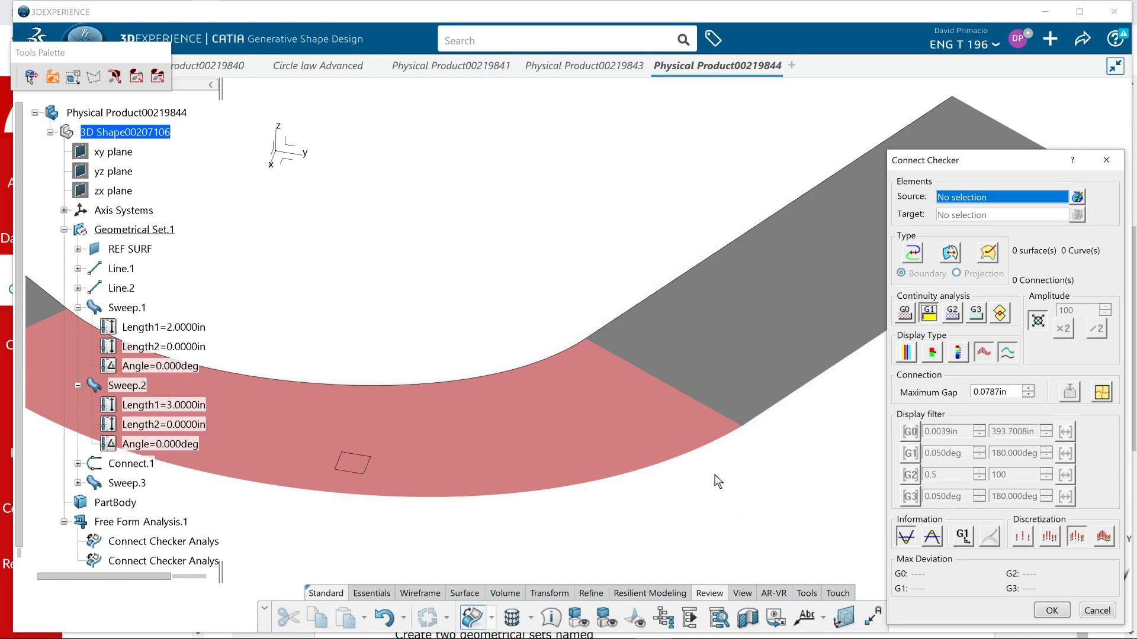
left_click(747, 429)
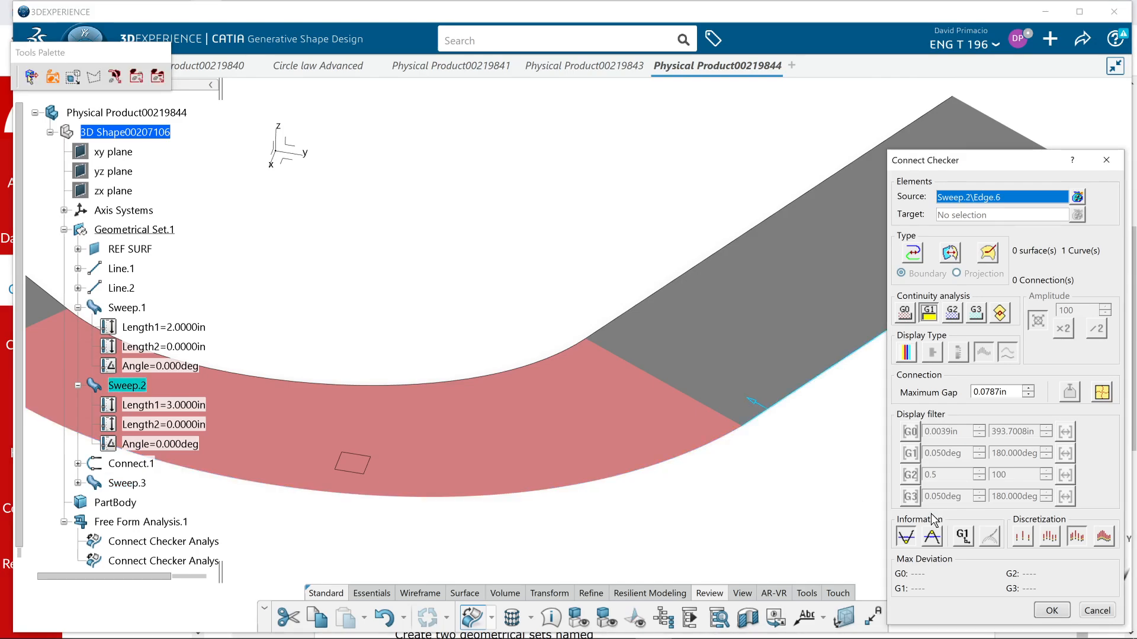
left_click(727, 439)
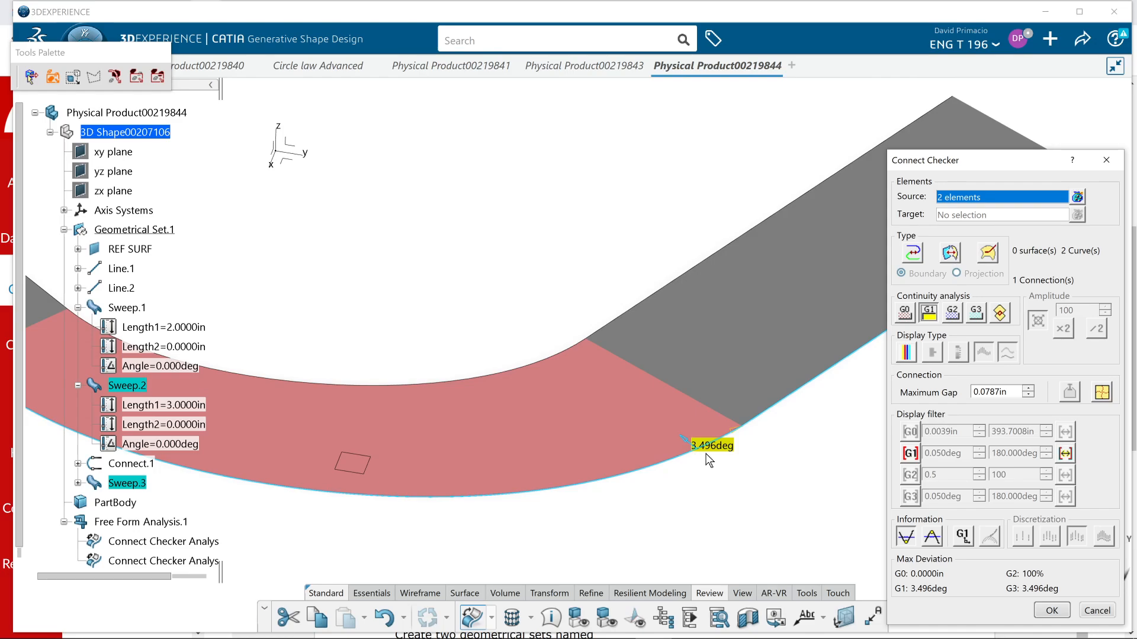
left_click(1049, 611)
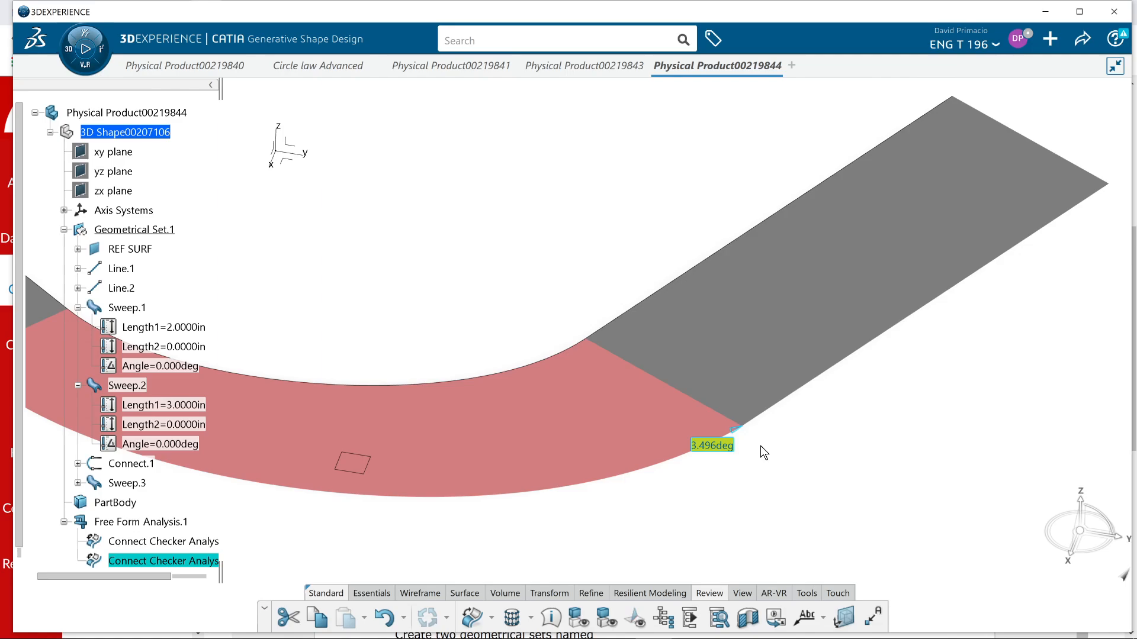
Change the Length 1 law of Sweep.3 to S type, preview the surface and apply the definition
left_click(646, 467)
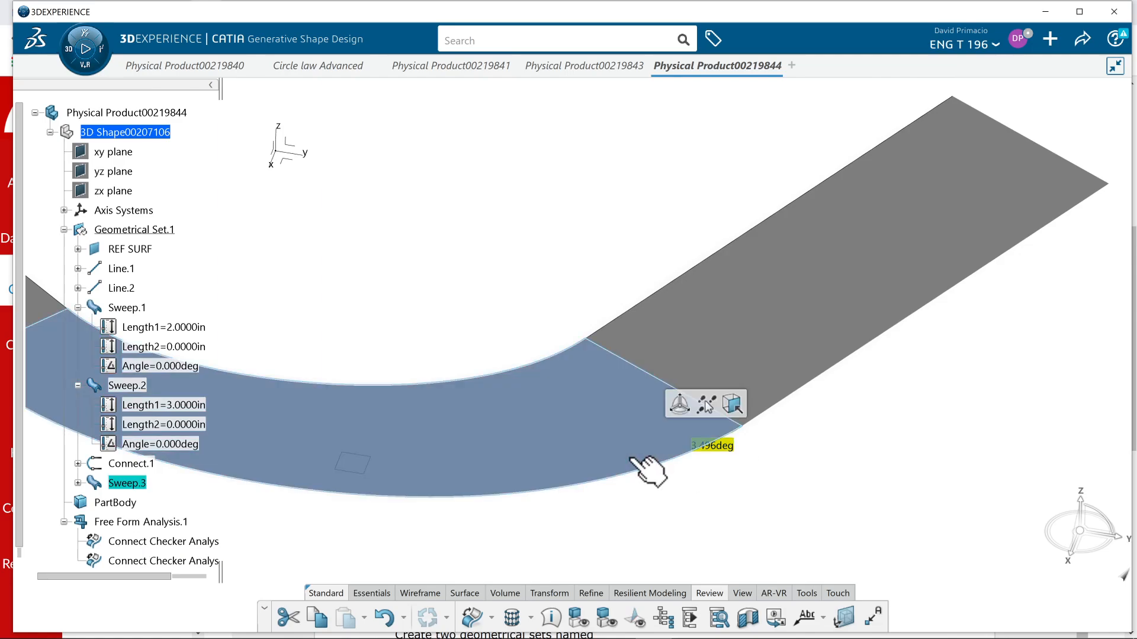
double_click(640, 465)
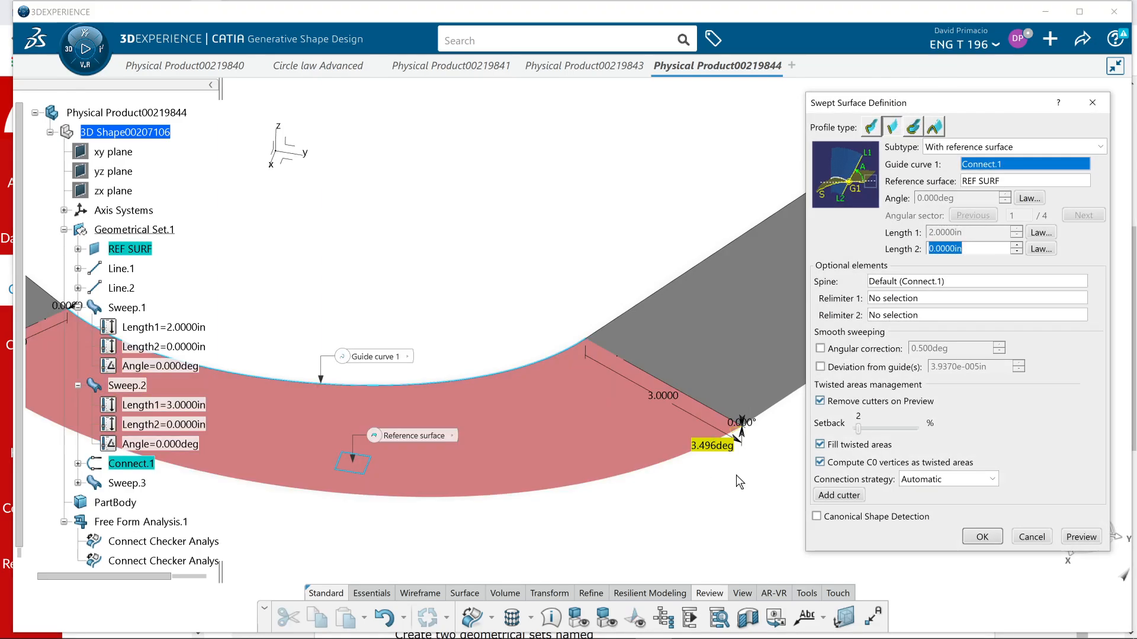
middle_click_drag(664, 509, 676, 427)
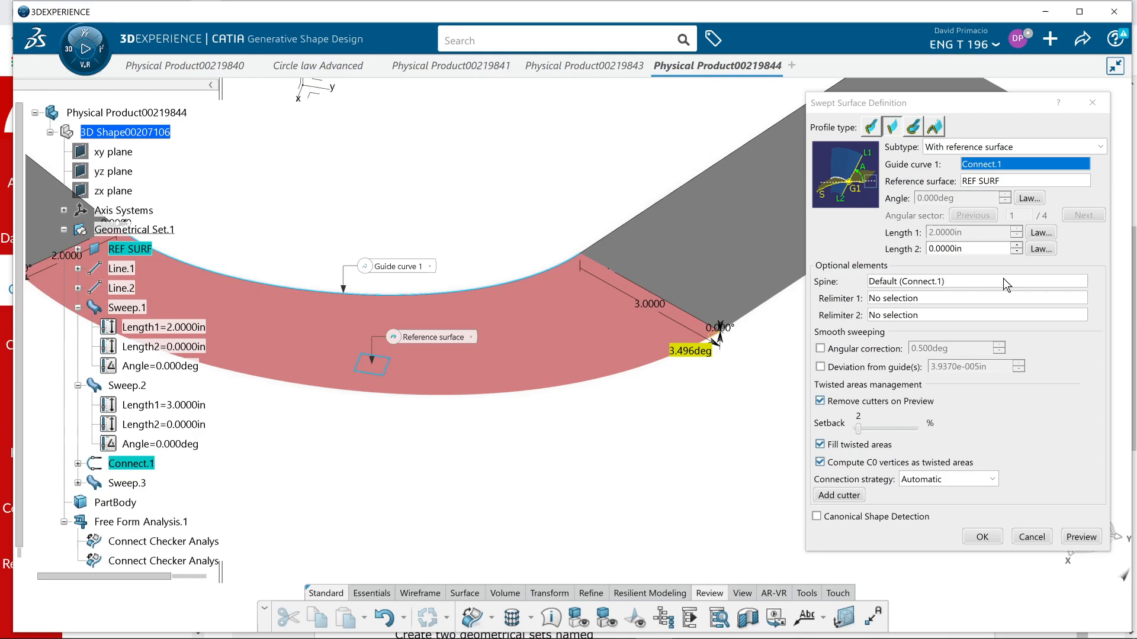
left_click(1041, 249)
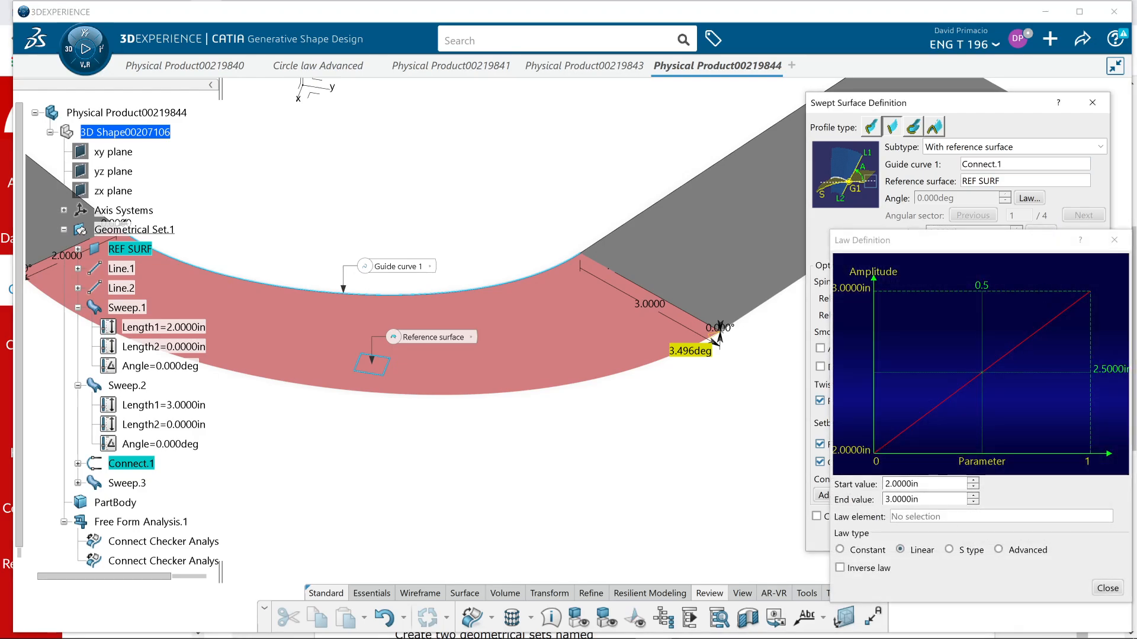
left_click(963, 554)
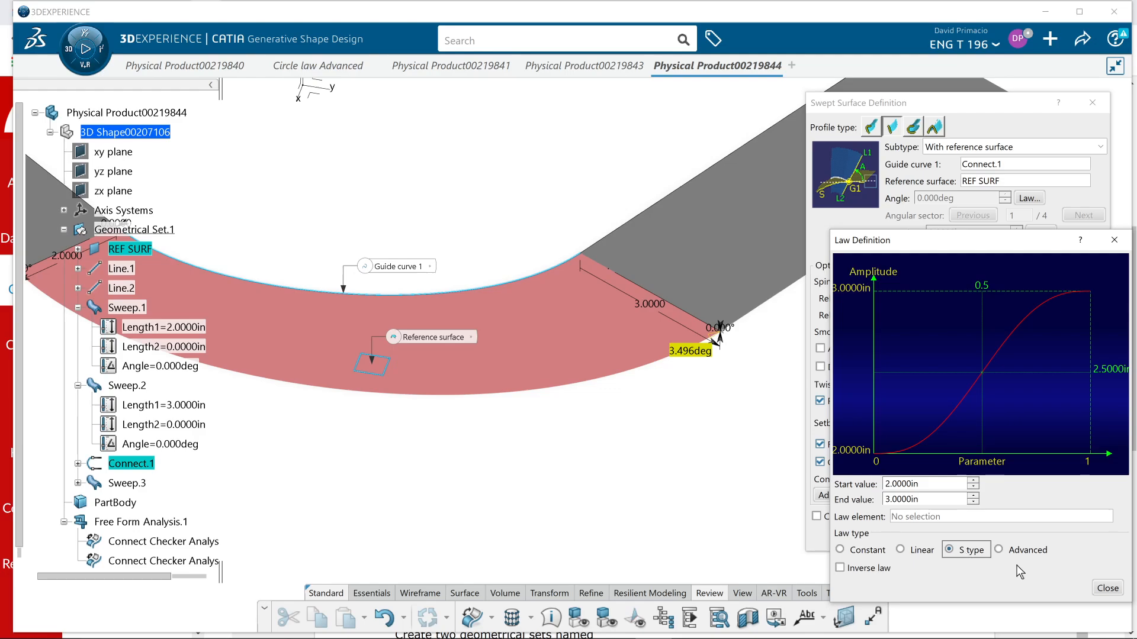
left_click(1106, 588)
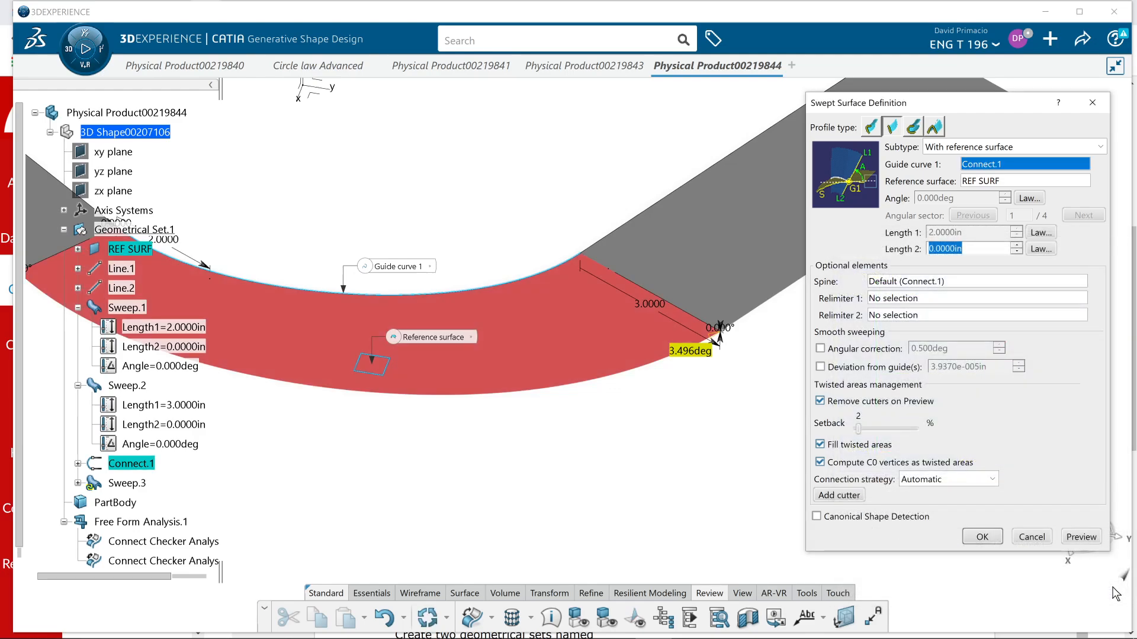
left_click(1079, 540)
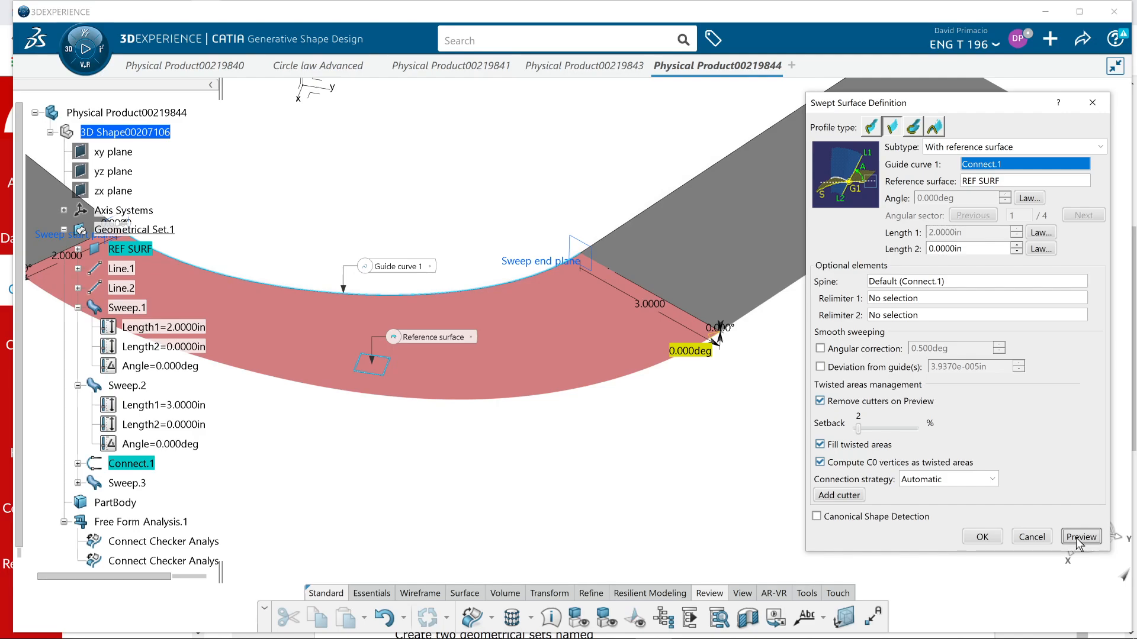
middle_click_drag(549, 464, 472, 487)
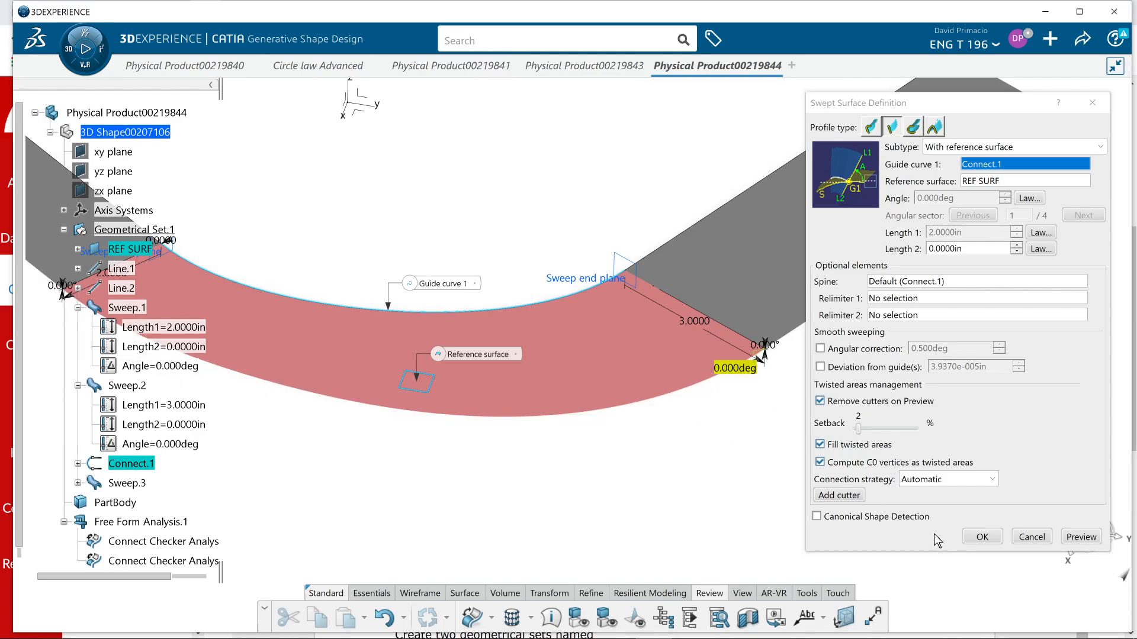
left_click(982, 537)
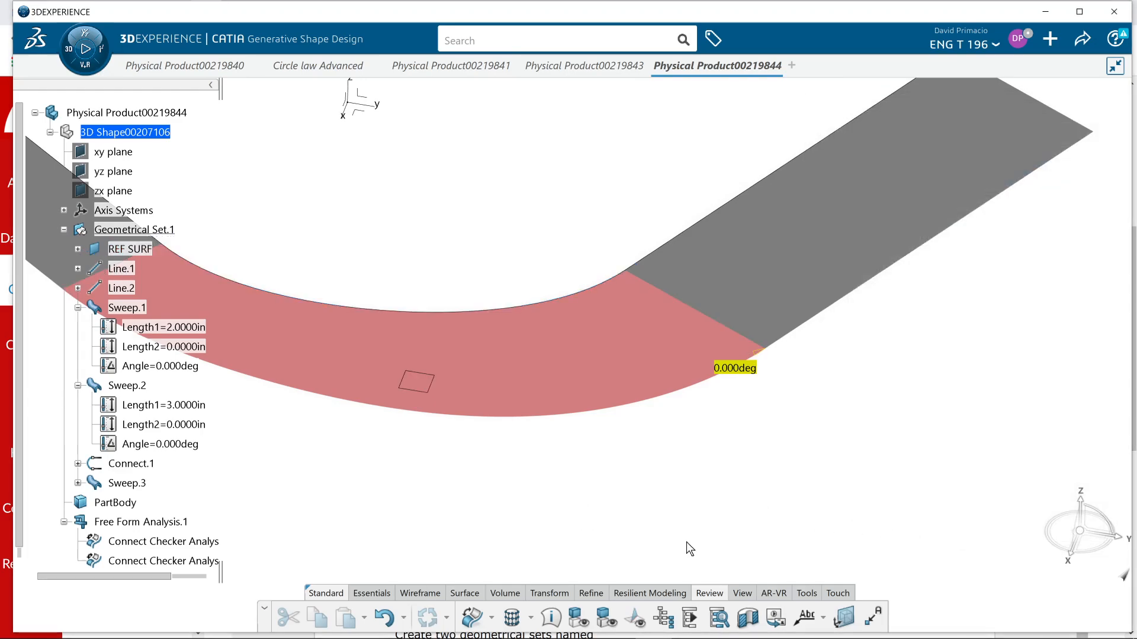
middle_click_drag(640, 526, 563, 526)
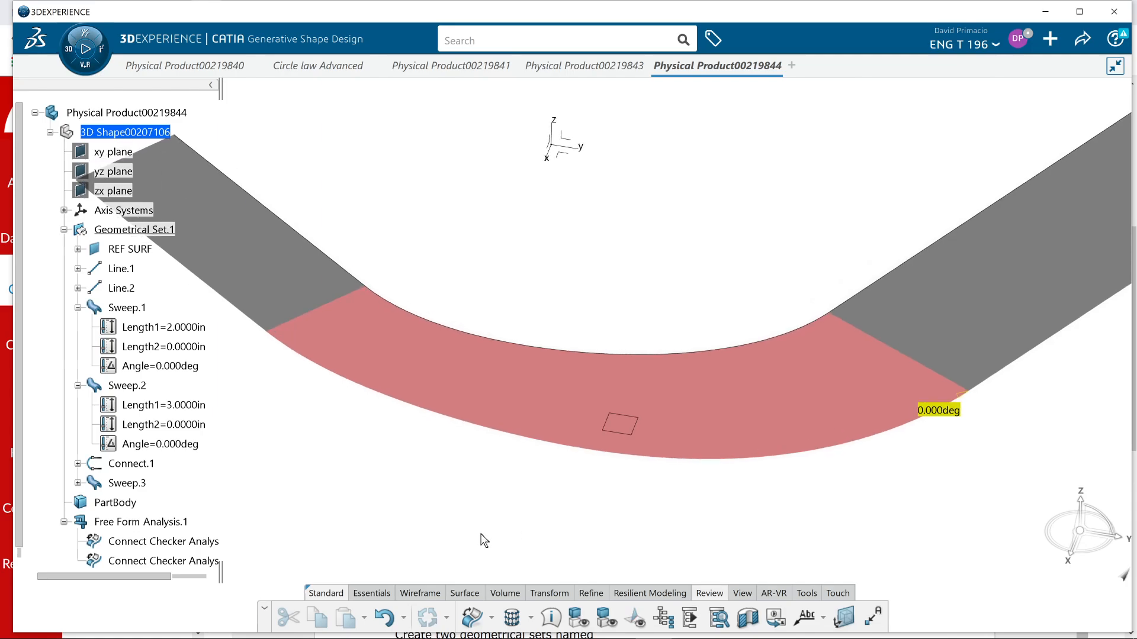
key("alt+Tab")
key("alt+Tab")
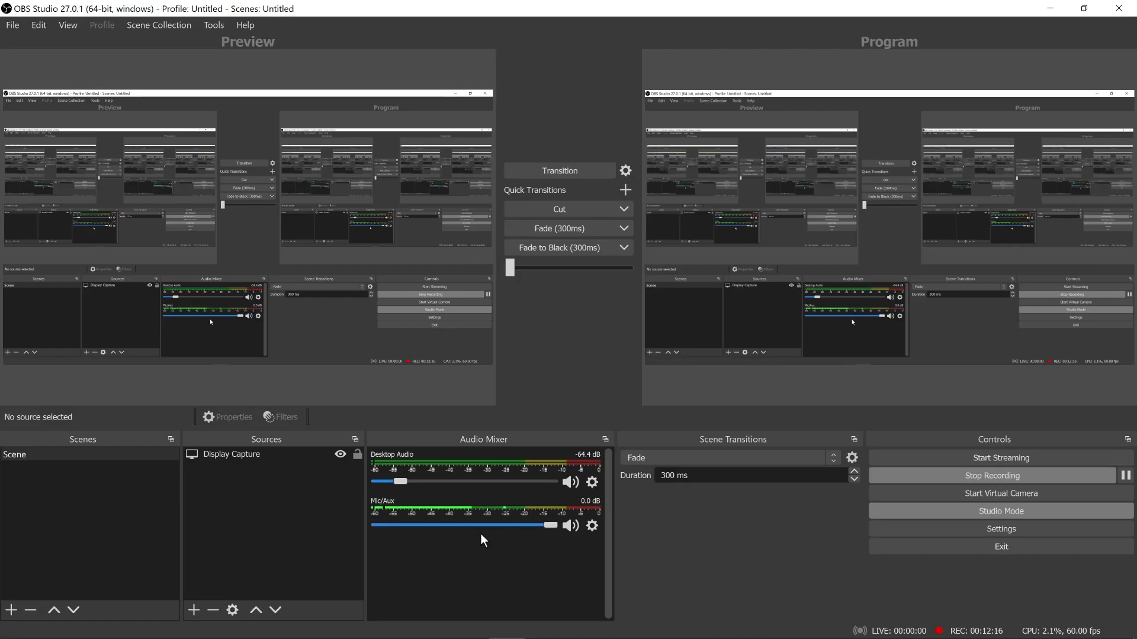
key("alt+Tab")
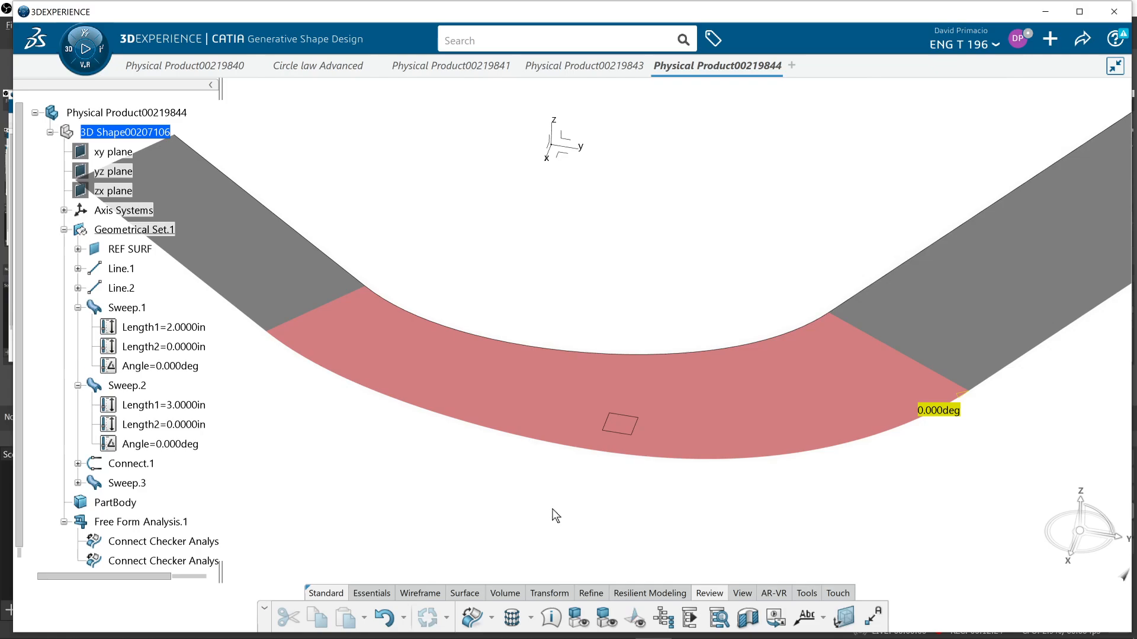
Set the angle of Sweep.2, the 3 in straight surface, to 75 degrees
middle_click_drag(642, 535, 611, 549)
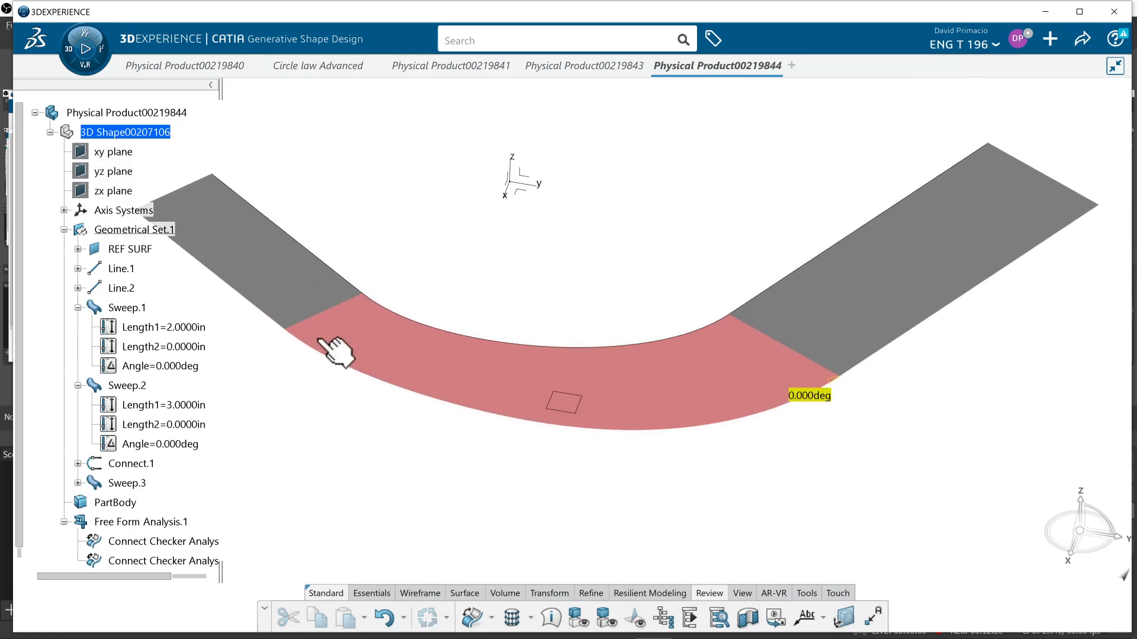
double_click(847, 320)
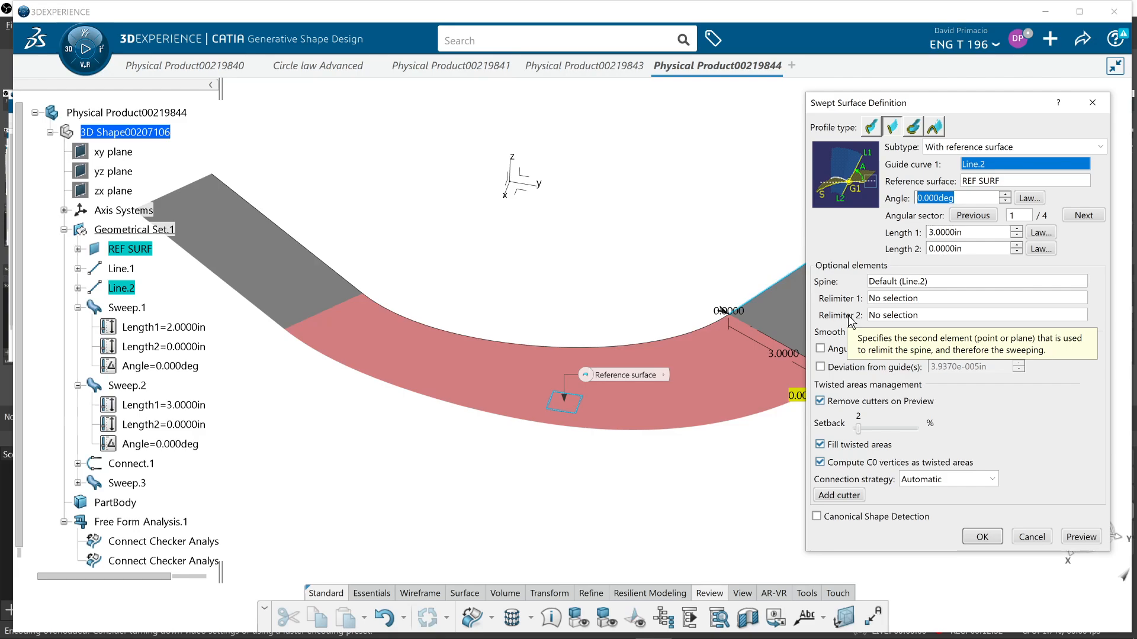
type("75")
key("Return")
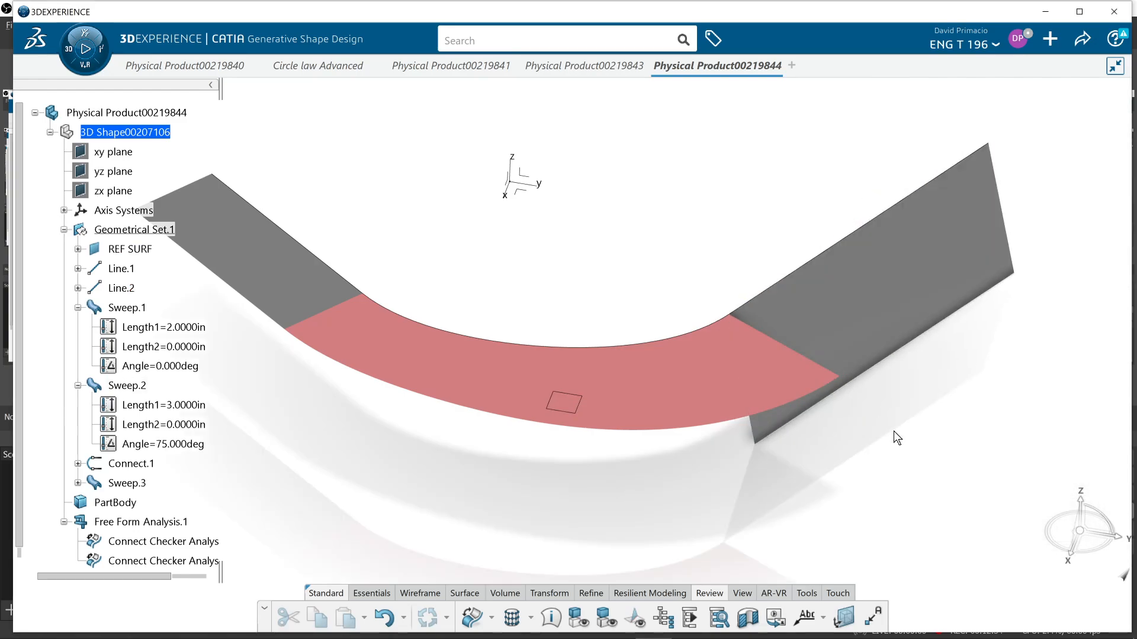
Switch Sweep.2 to the second of its four angular sectors, preview the surface and apply the definition
double_click(906, 325)
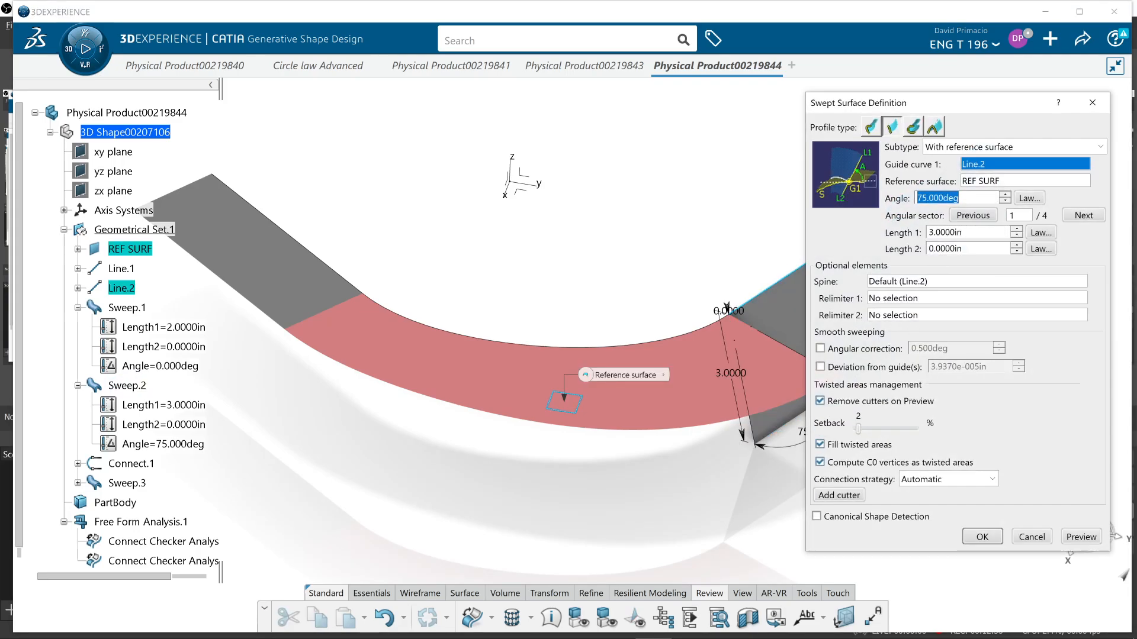
middle_click_drag(606, 469, 536, 465)
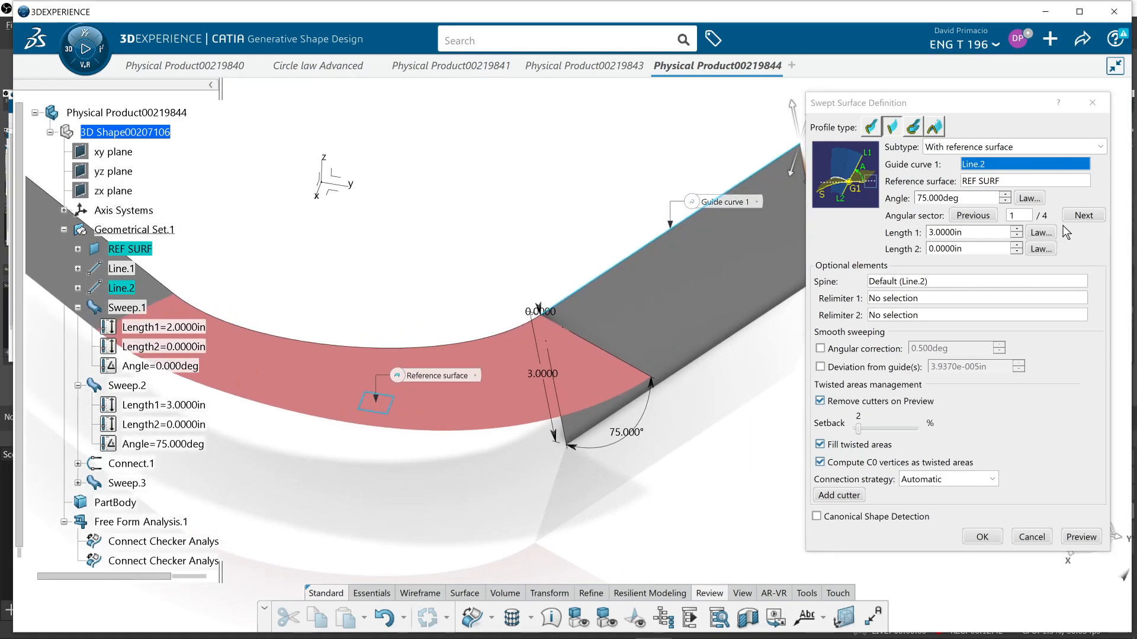
left_click(1082, 216)
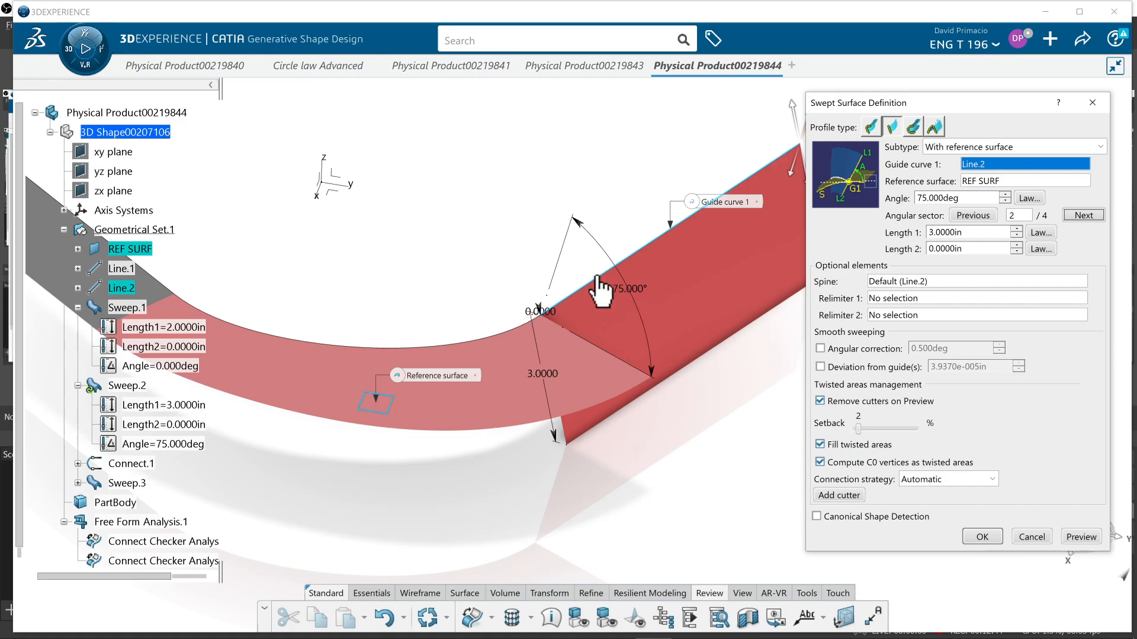
left_click(1087, 537)
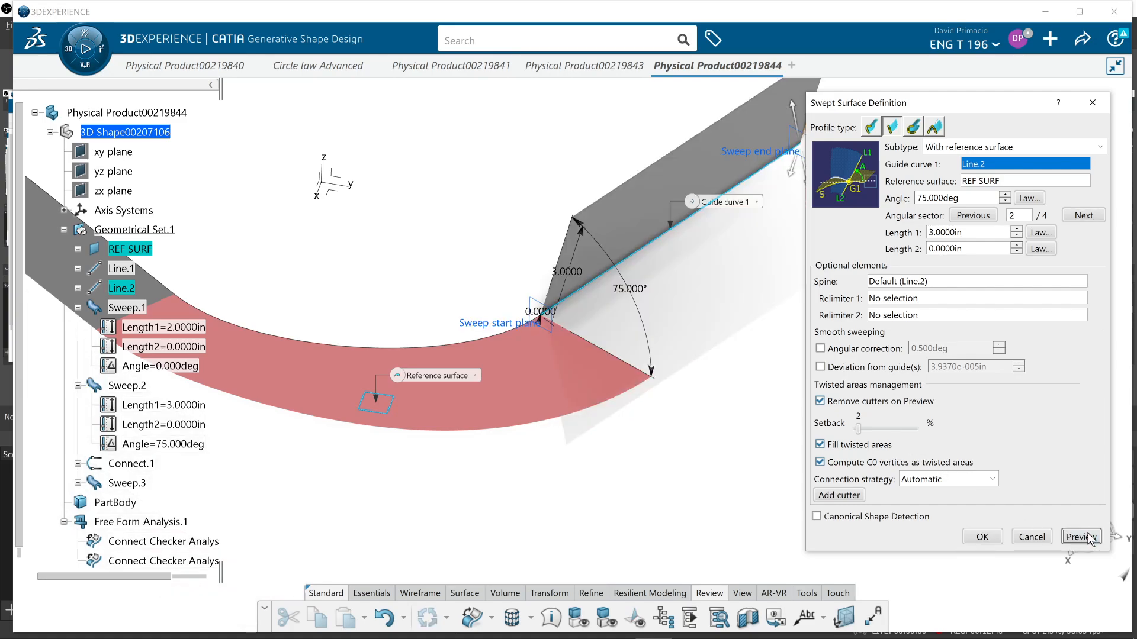
left_click(979, 538)
middle_click_drag(822, 487, 872, 499)
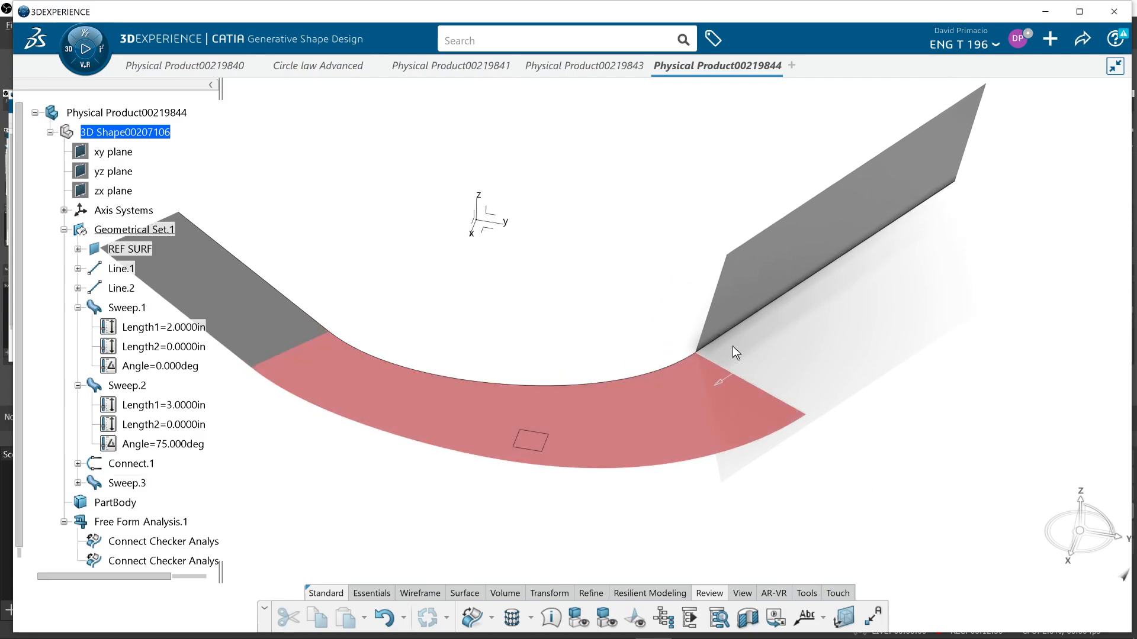
Set the end value of the linear angle law of Sweep.3 to 75 degrees and preview the surface
double_click(714, 417)
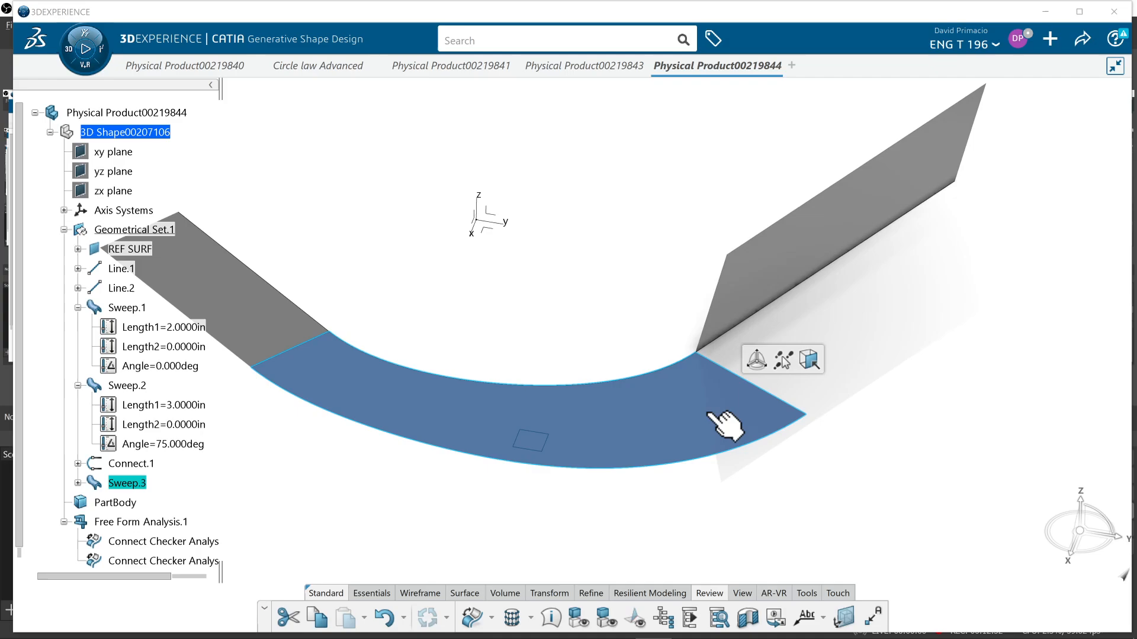
left_click(1029, 198)
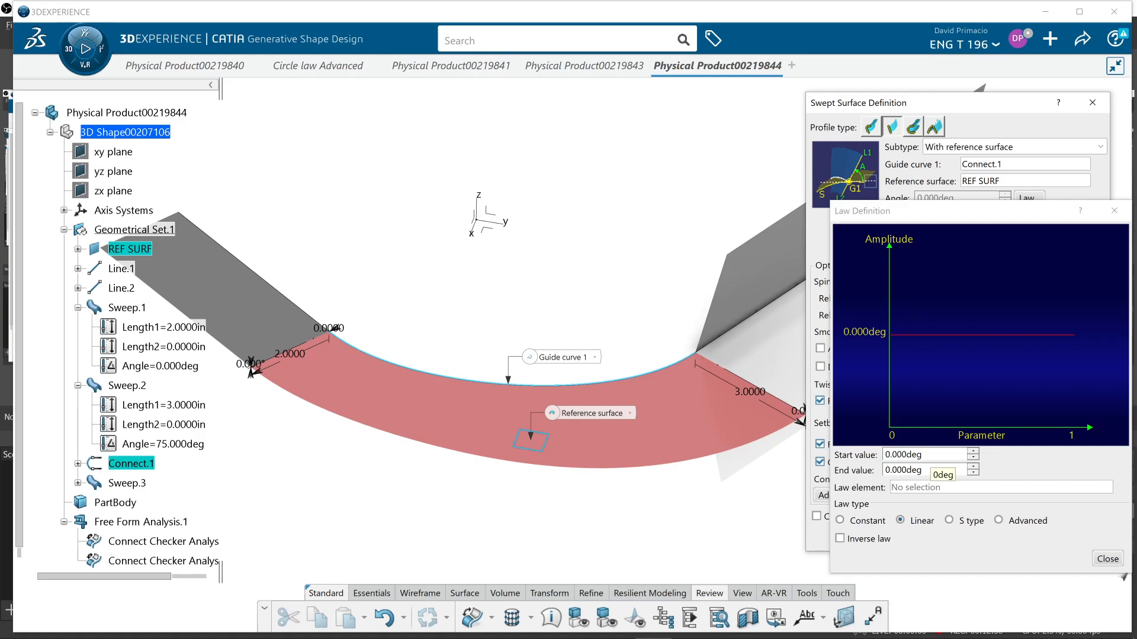
left_click_drag(927, 455, 884, 471)
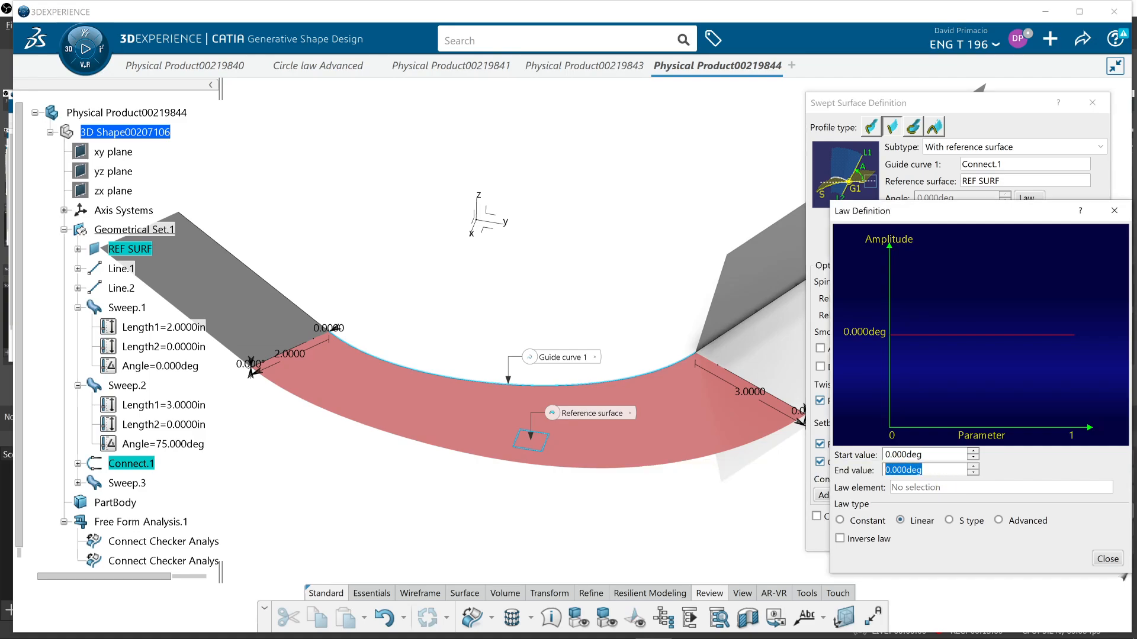
type("75")
left_click(1106, 560)
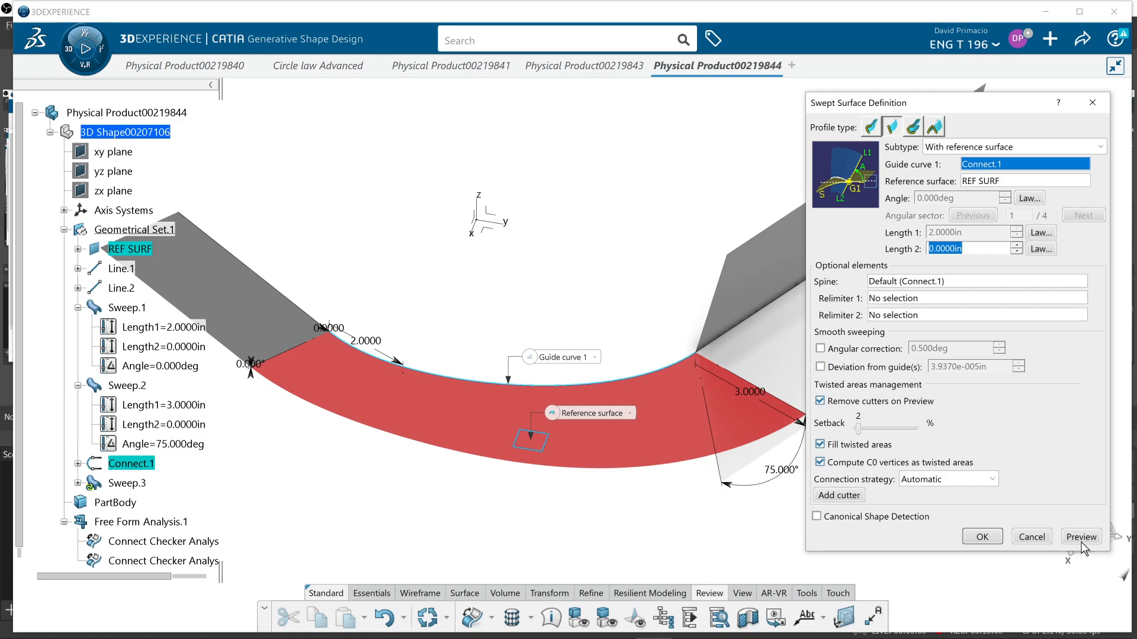
left_click(1080, 537)
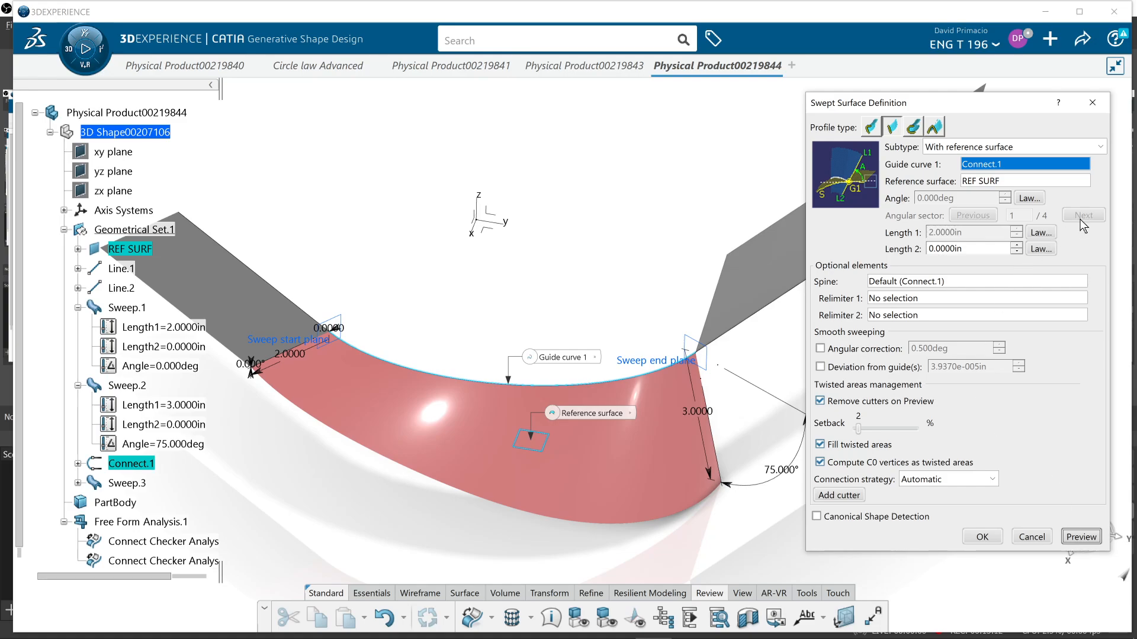
Change the angle law of Sweep.3 to S type with an end value of -75 degrees, preview and apply it
left_click(1028, 199)
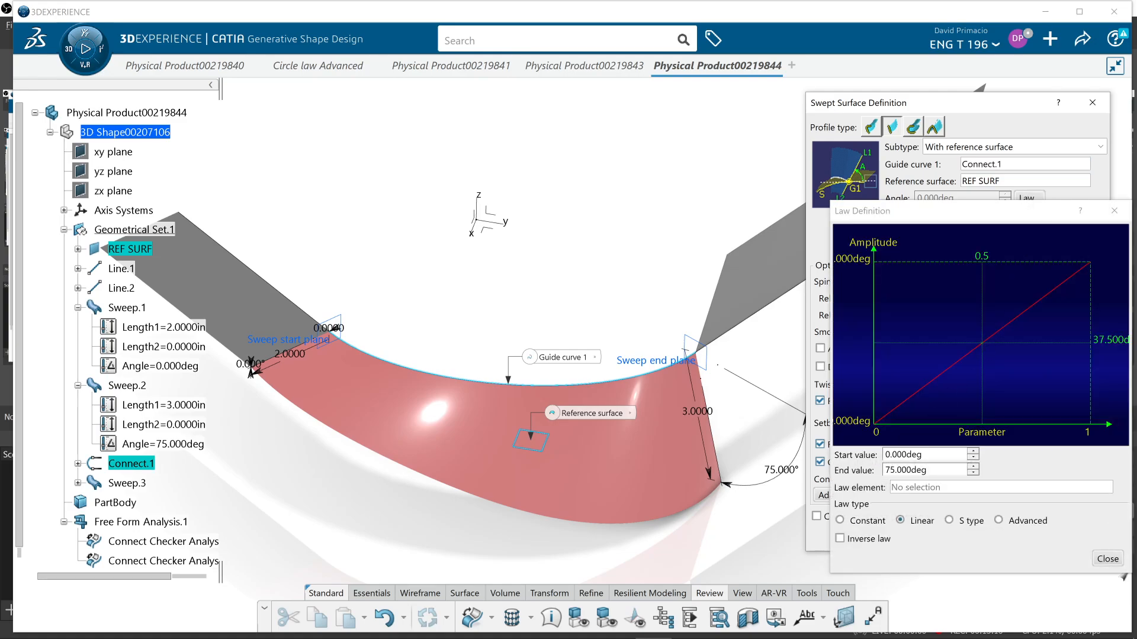
type("-")
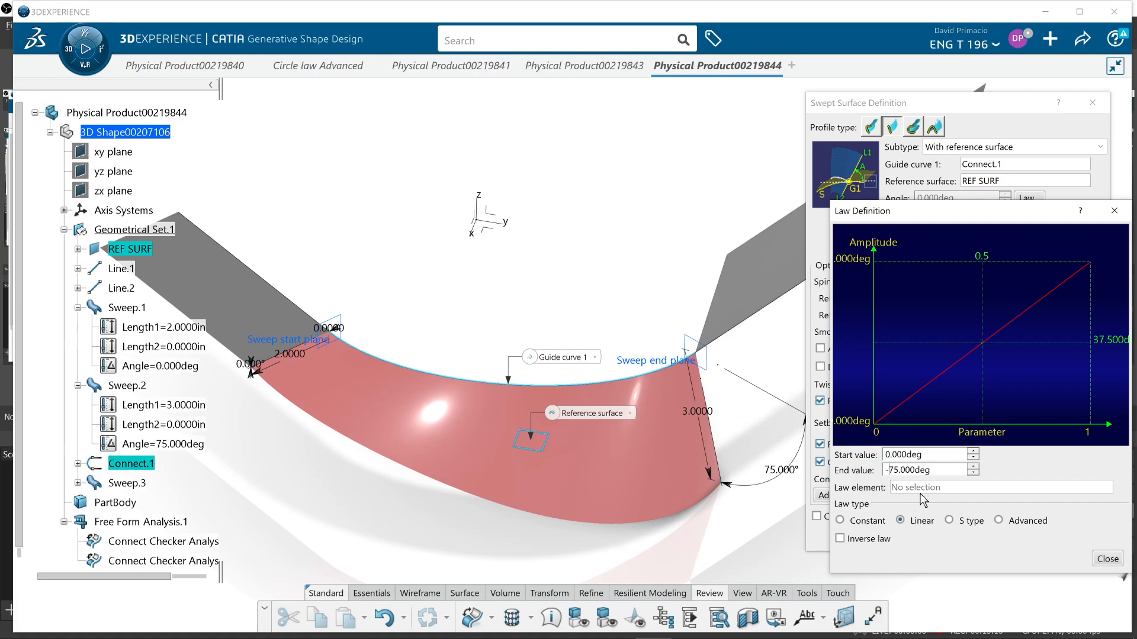
left_click(950, 520)
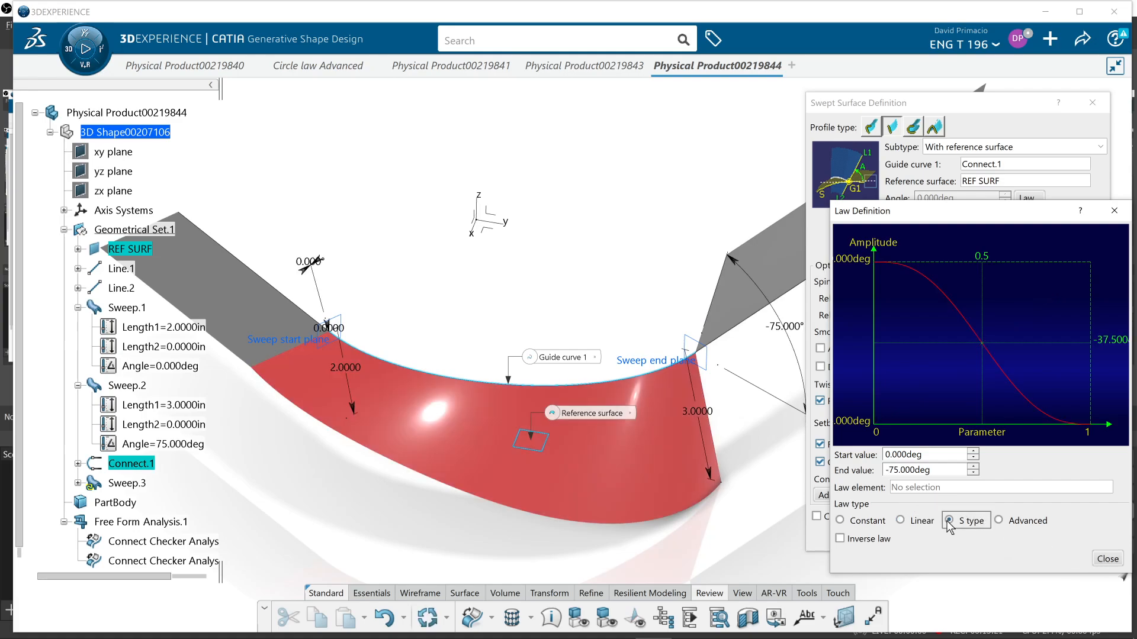
left_click(1107, 558)
left_click(1081, 537)
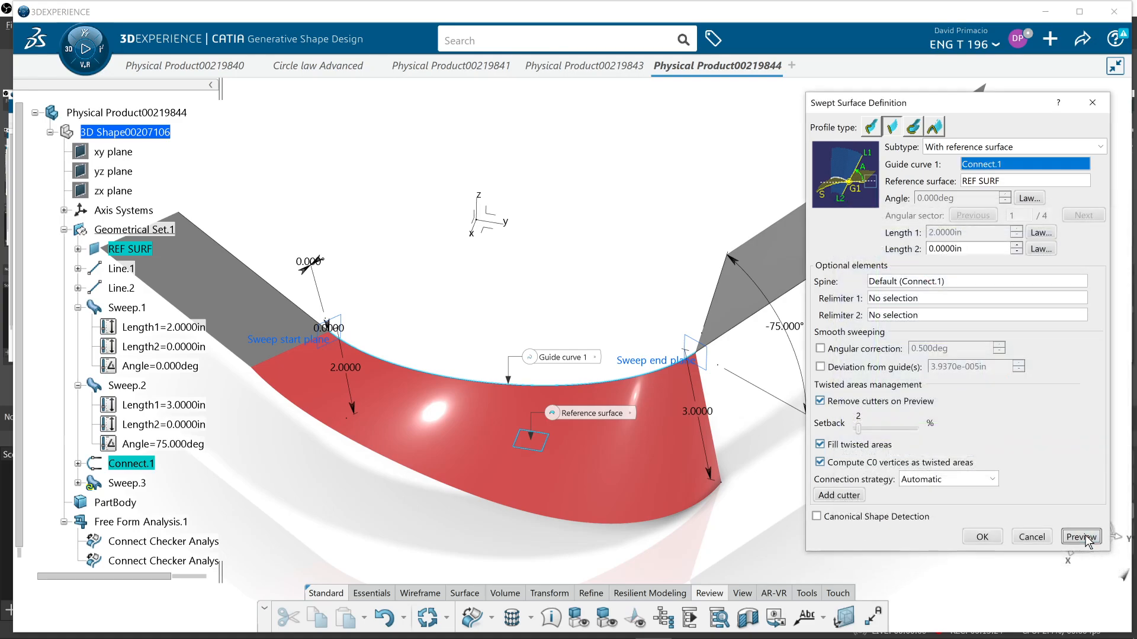
middle_click_drag(536, 507, 632, 555)
middle_click_drag(760, 471, 594, 510)
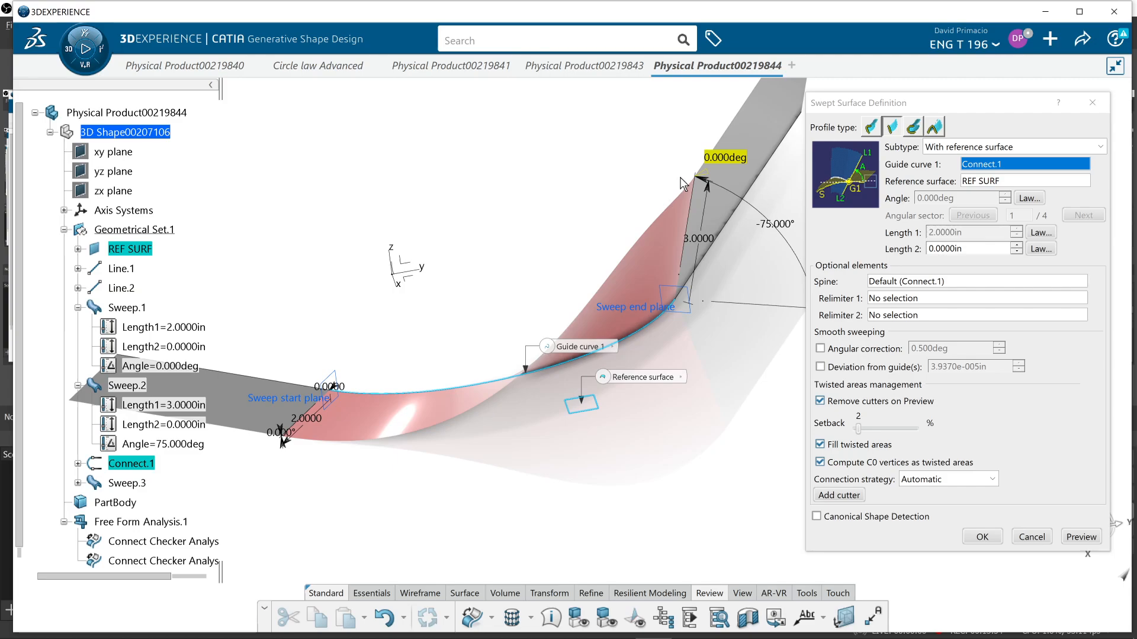
left_click(984, 537)
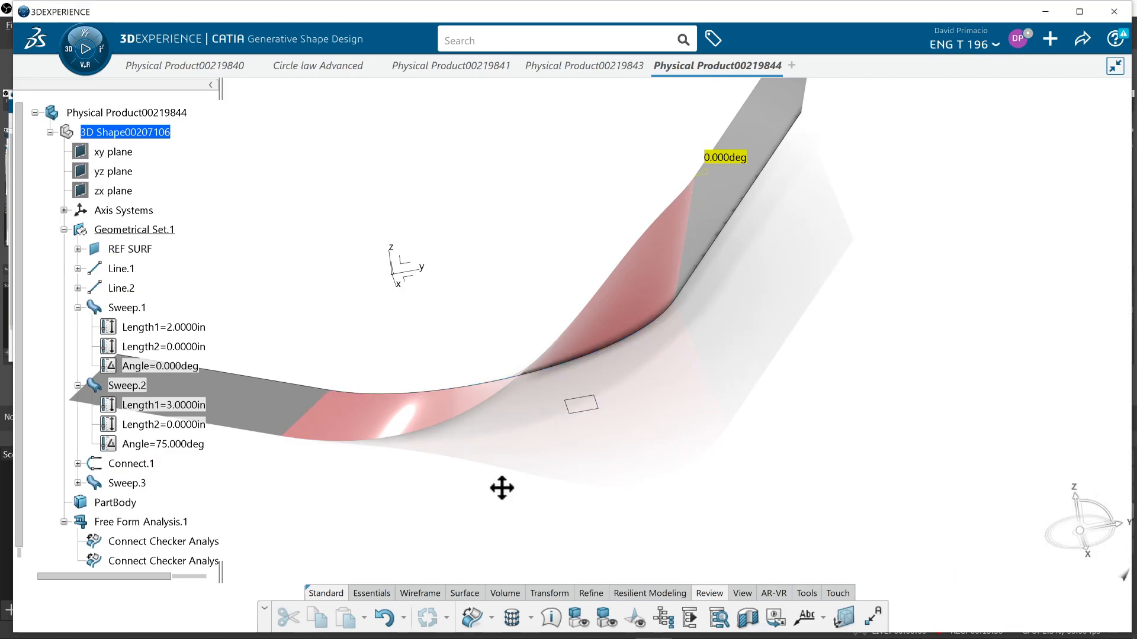
Set the angle of Sweep.1, the 2 in straight surface, to 10 degrees, preview and apply the definition
middle_click_drag(500, 487, 642, 488)
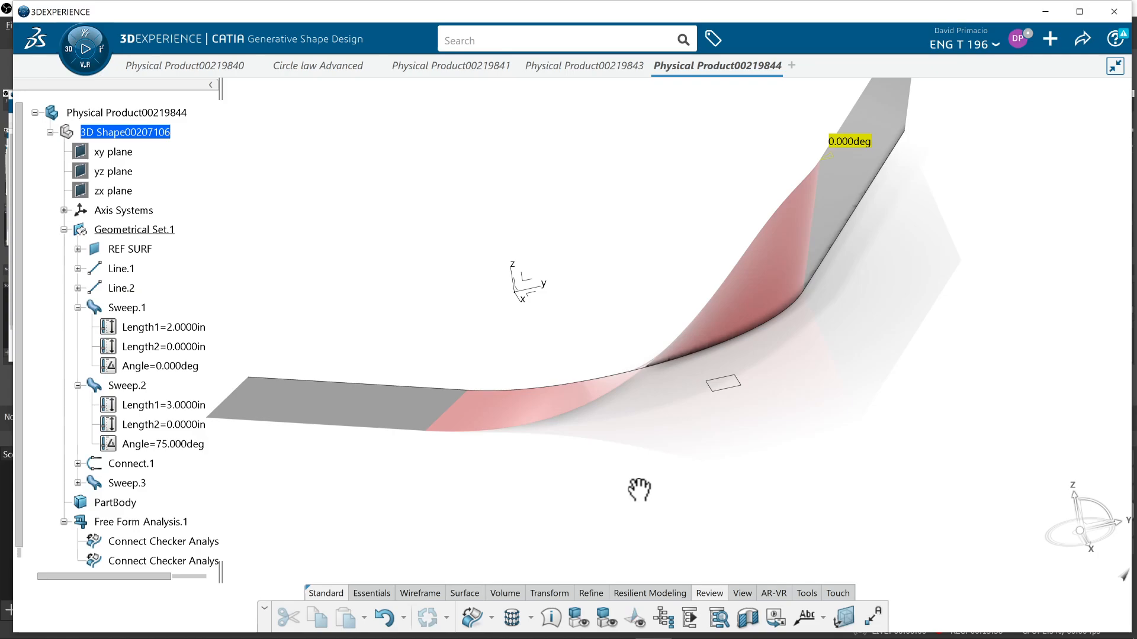
left_click(402, 418)
double_click(403, 418)
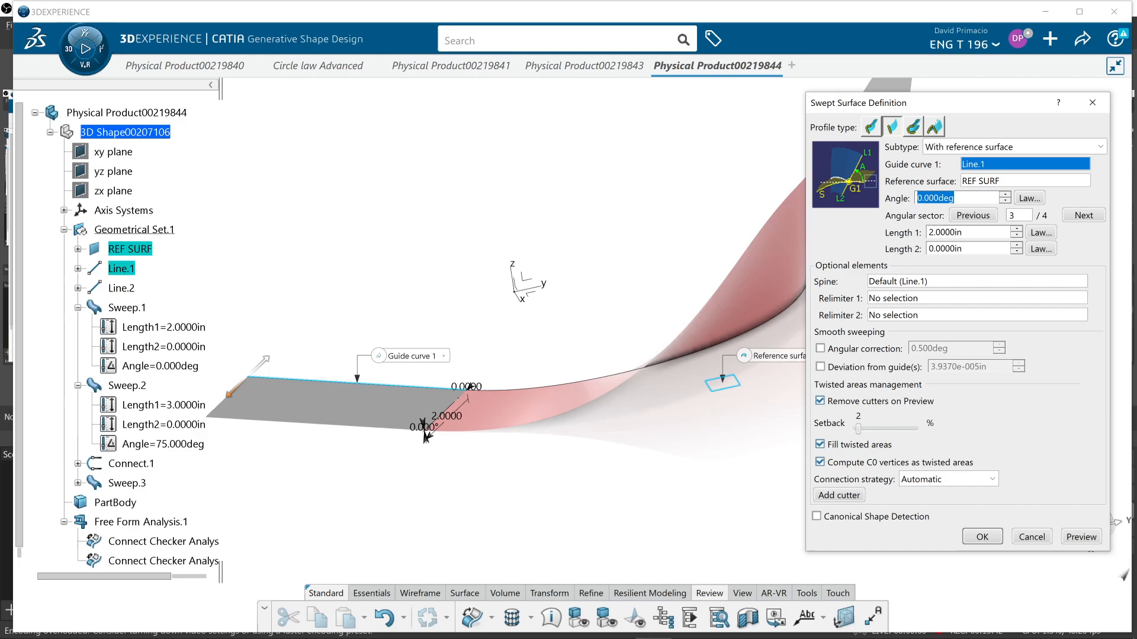
type("10")
left_click(1088, 537)
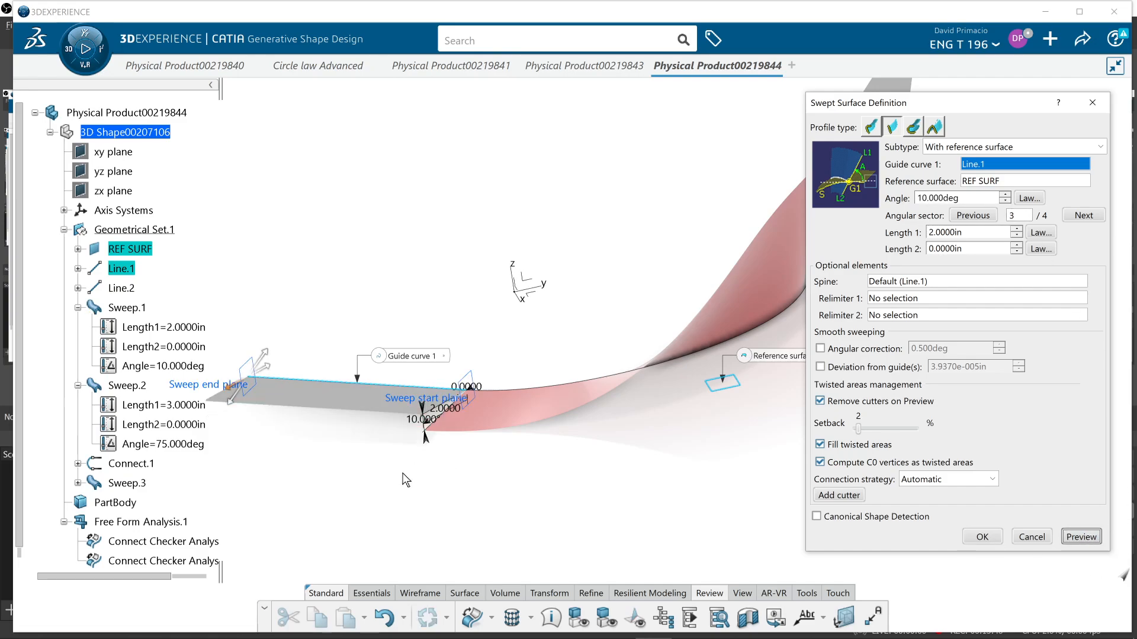
middle_click_drag(497, 524, 426, 514)
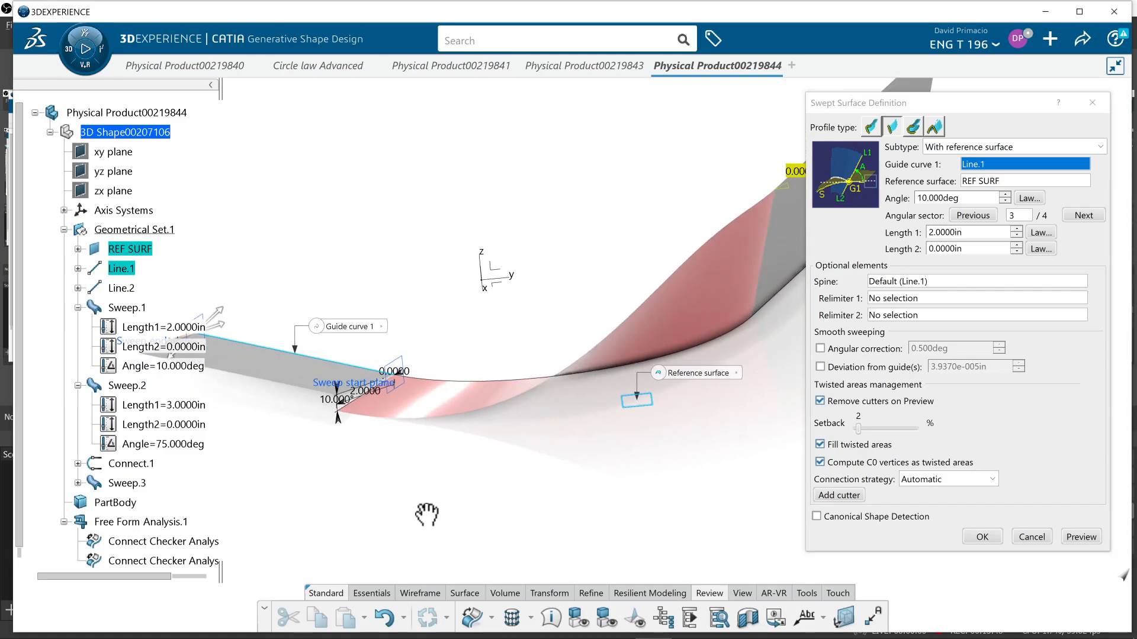
left_click(981, 537)
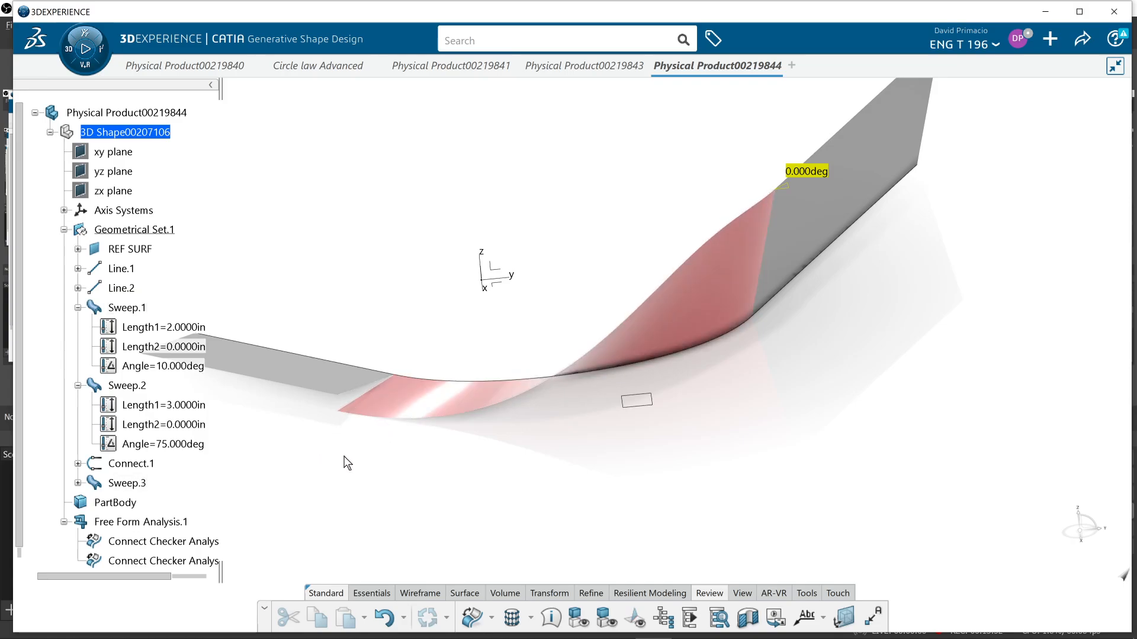
Set the start value of the angle law of Sweep.3 to 10 degrees and preview the surface
middle_click_drag(620, 477, 490, 472)
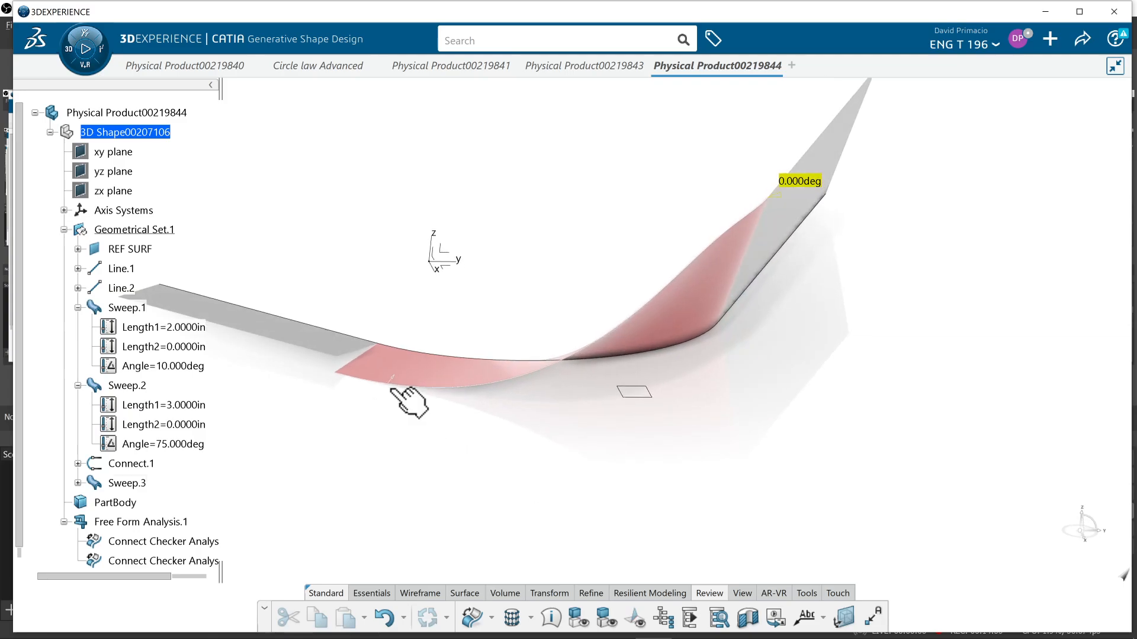
middle_click_drag(406, 399, 388, 376)
middle_click(365, 353)
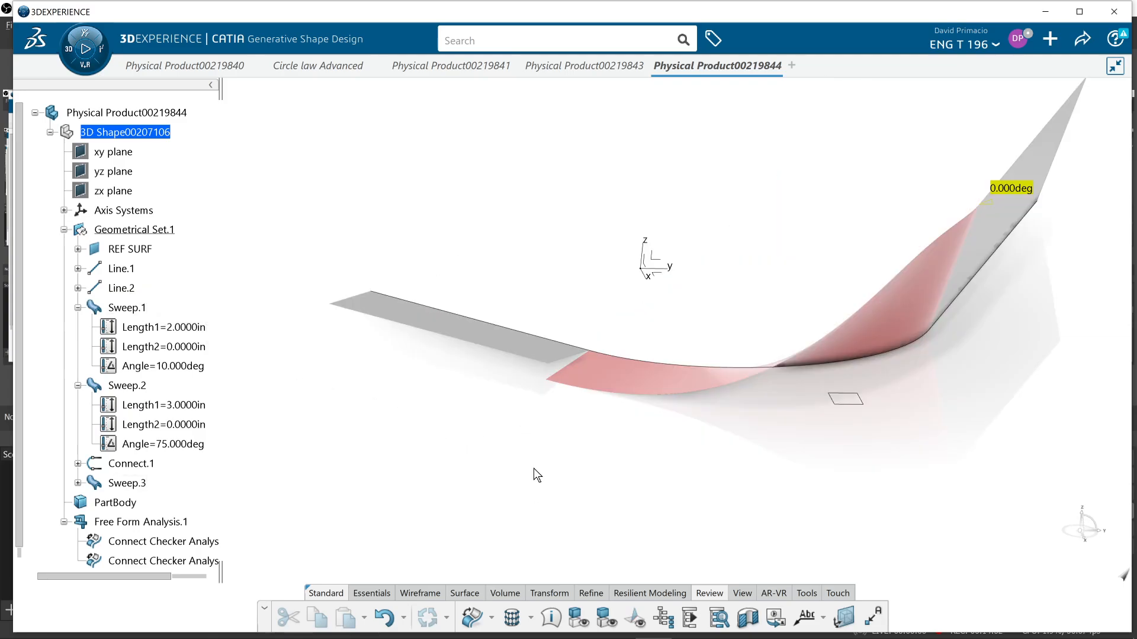
middle_click_drag(534, 468, 539, 429)
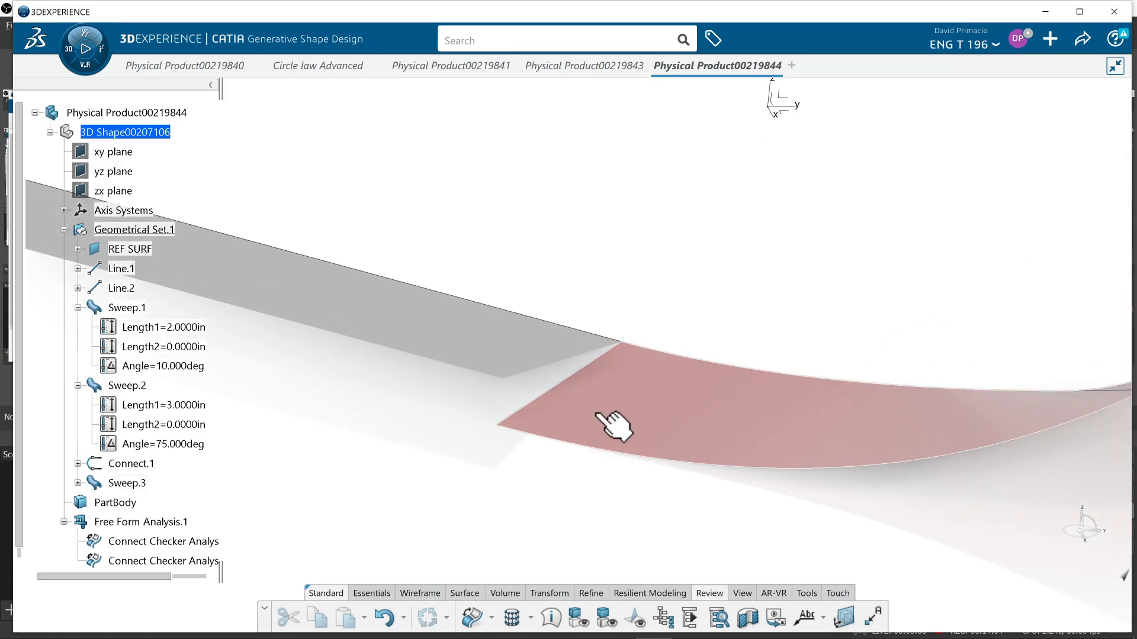
double_click(614, 425)
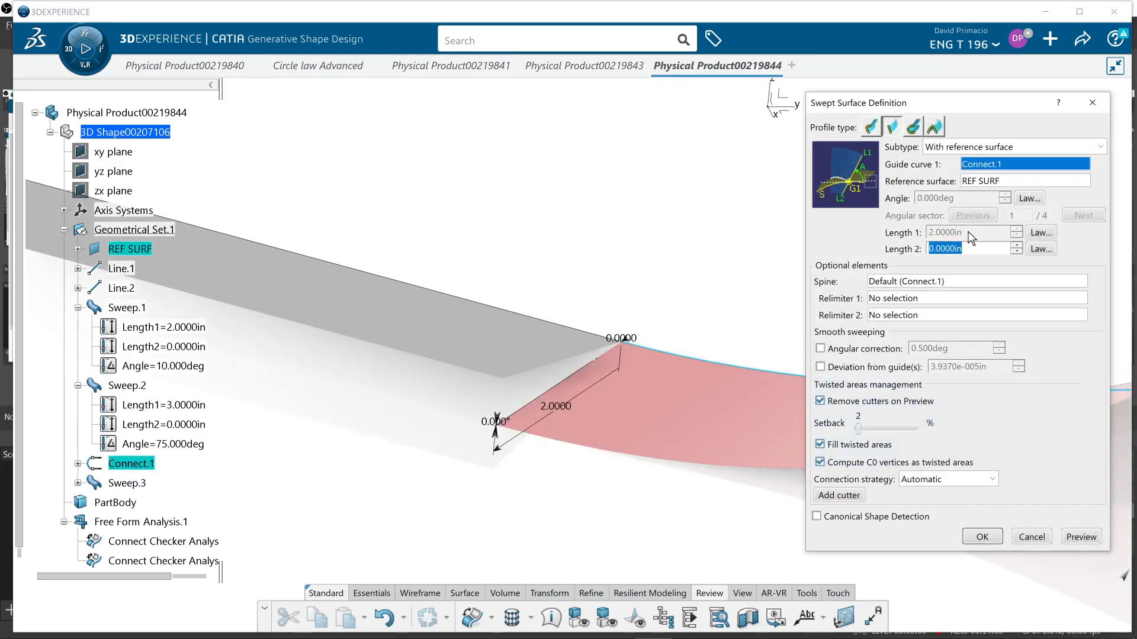
left_click(1026, 198)
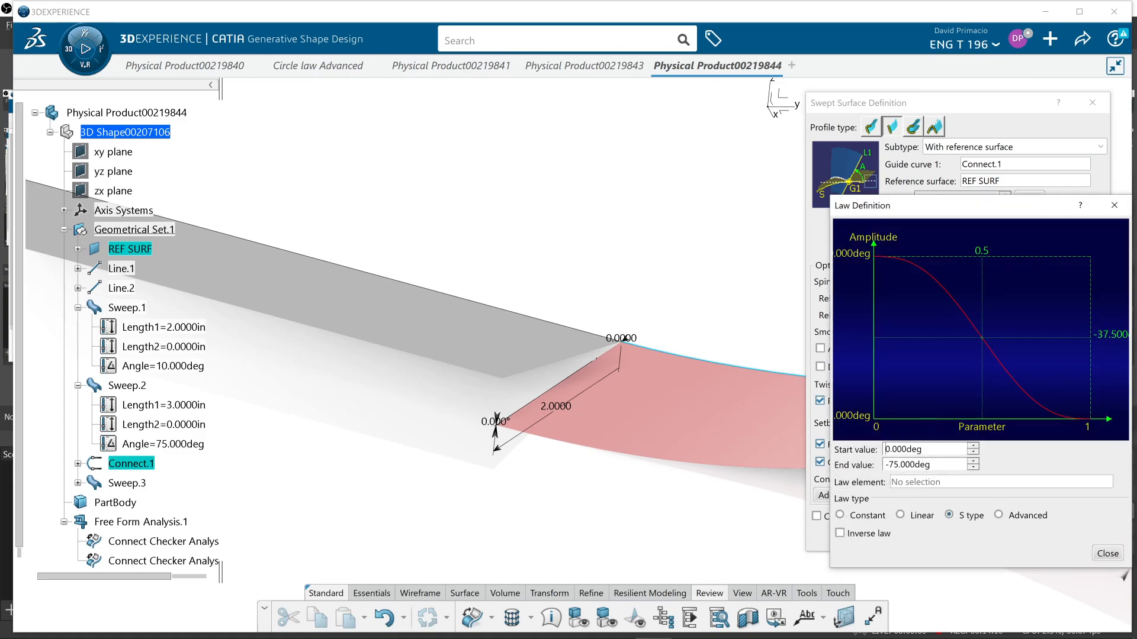
type("1")
left_click(1102, 552)
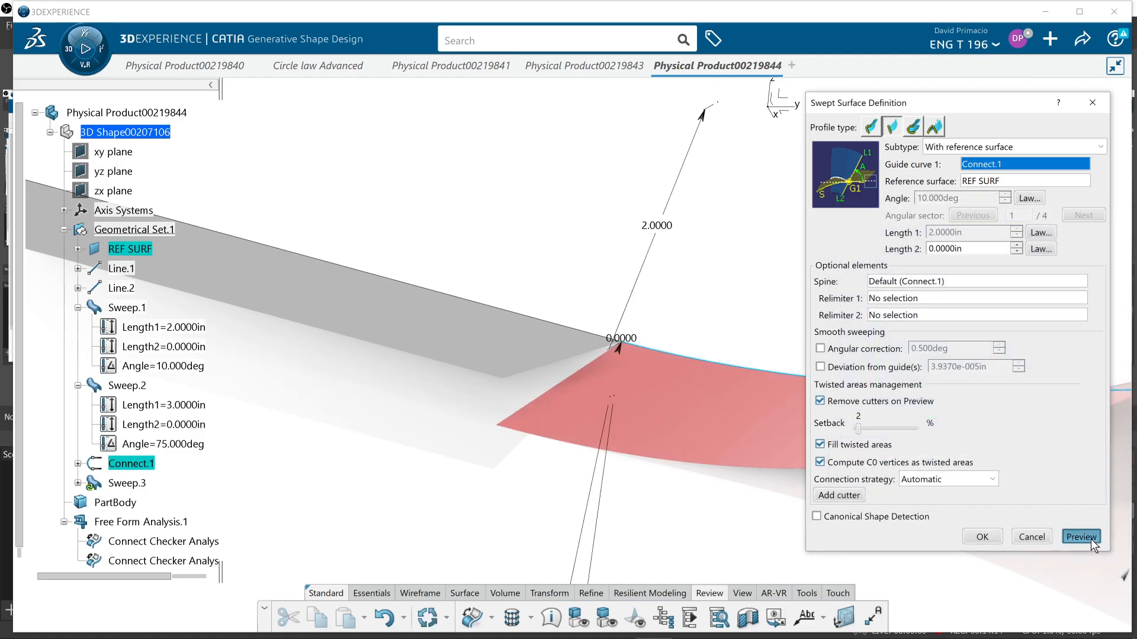
left_click(1089, 538)
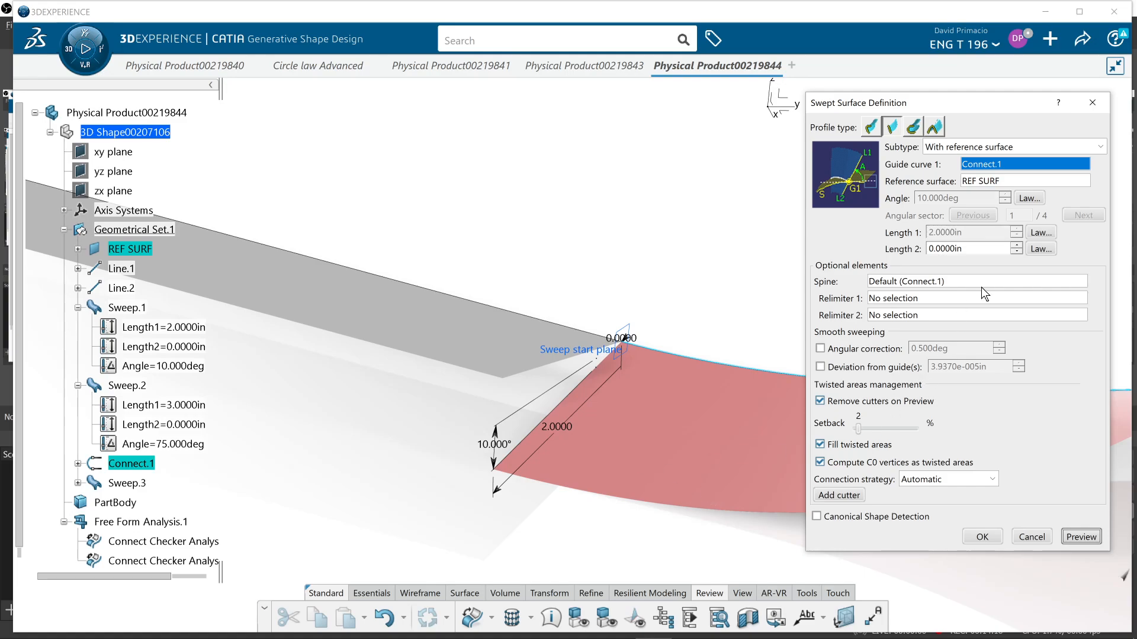
Try a start value of -10 degrees in the angle law of Sweep.3 and preview the surface
left_click(1028, 198)
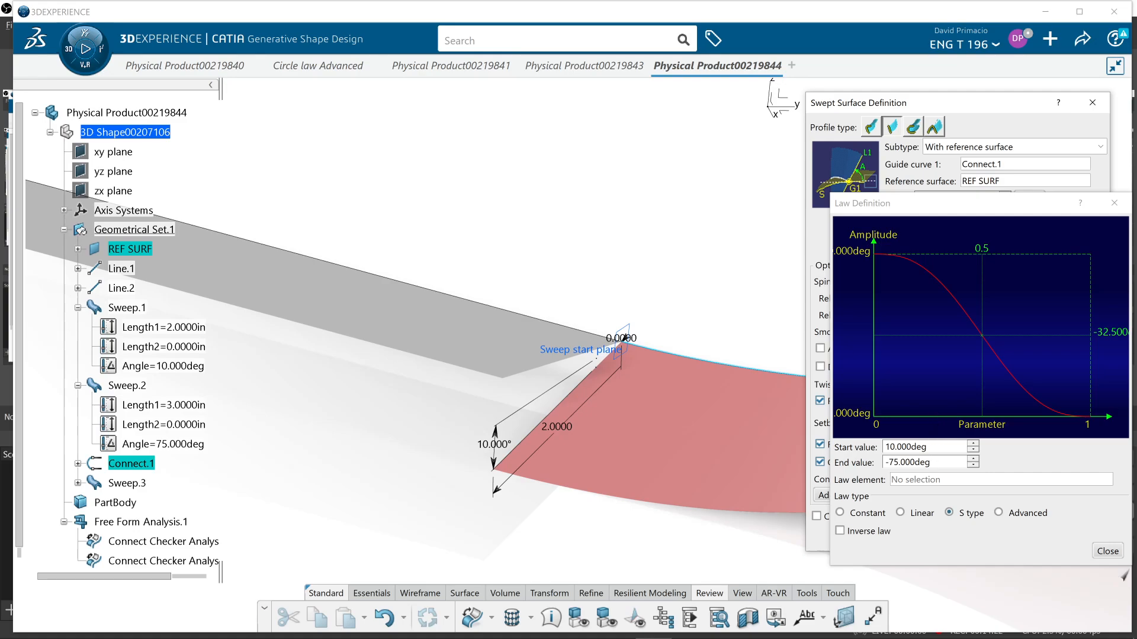
left_click(885, 447)
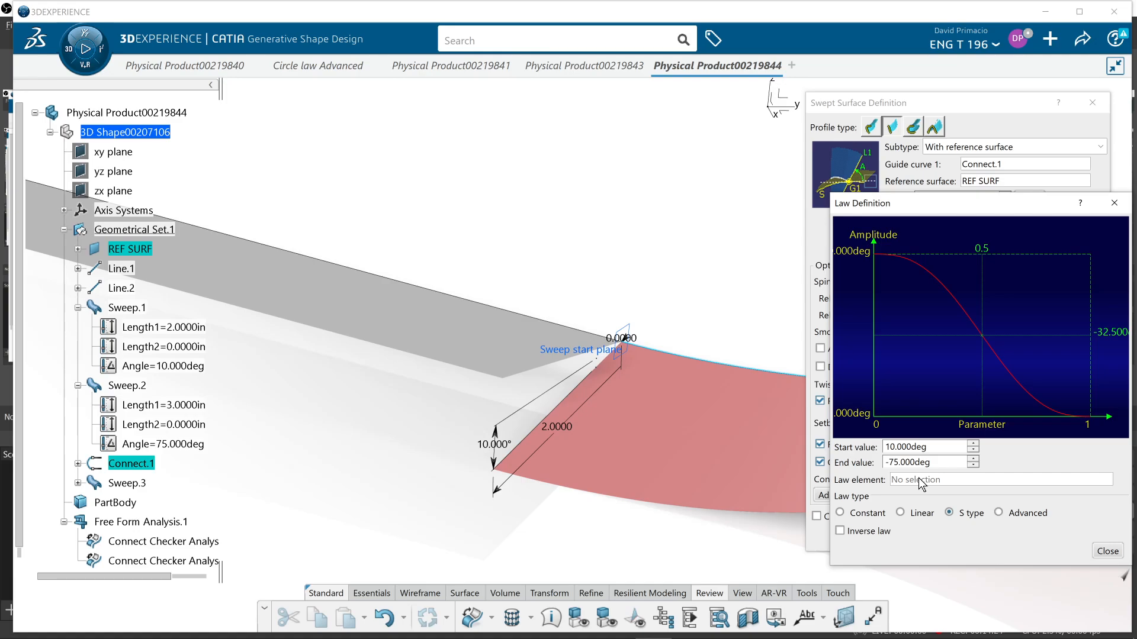
type("-")
left_click(1103, 553)
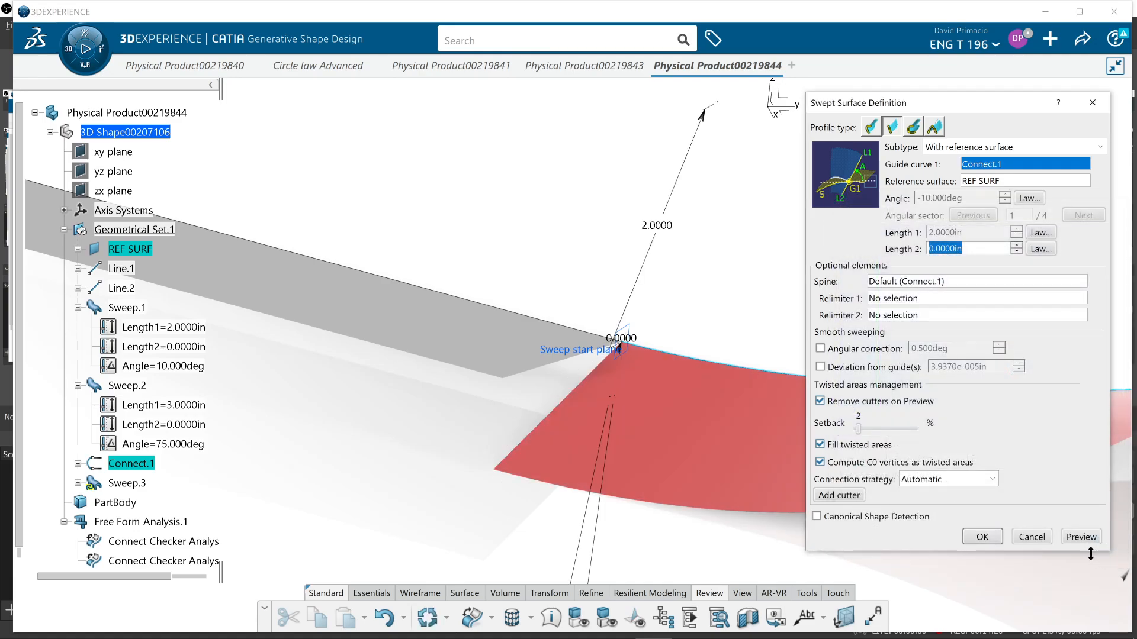
left_click(1065, 542)
middle_click_drag(672, 475, 600, 553)
middle_click_drag(702, 454, 602, 486)
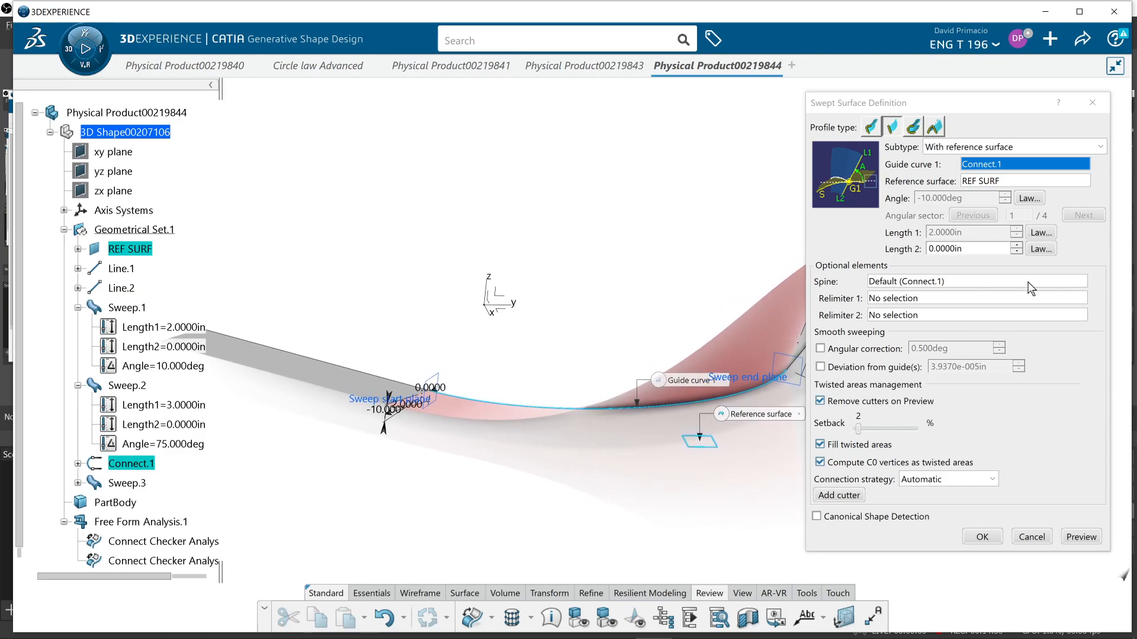
Make both angle law values of Sweep.3 positive, 10 degrees at the start and 75 degrees at the end, and preview the surface
left_click(1028, 199)
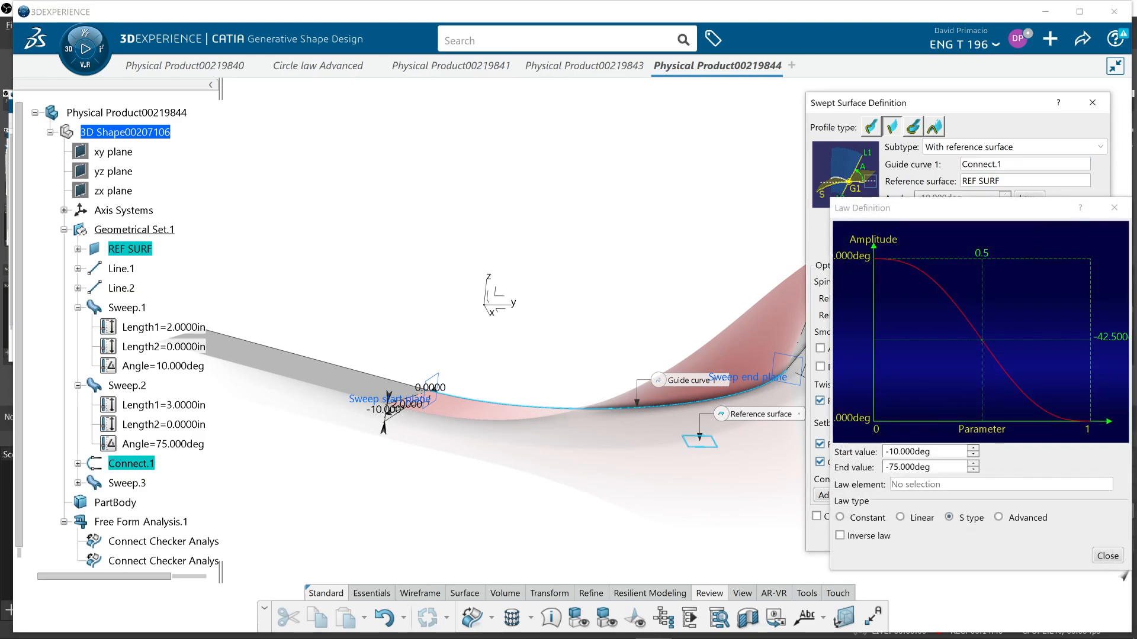
left_click(885, 452)
key("Delete")
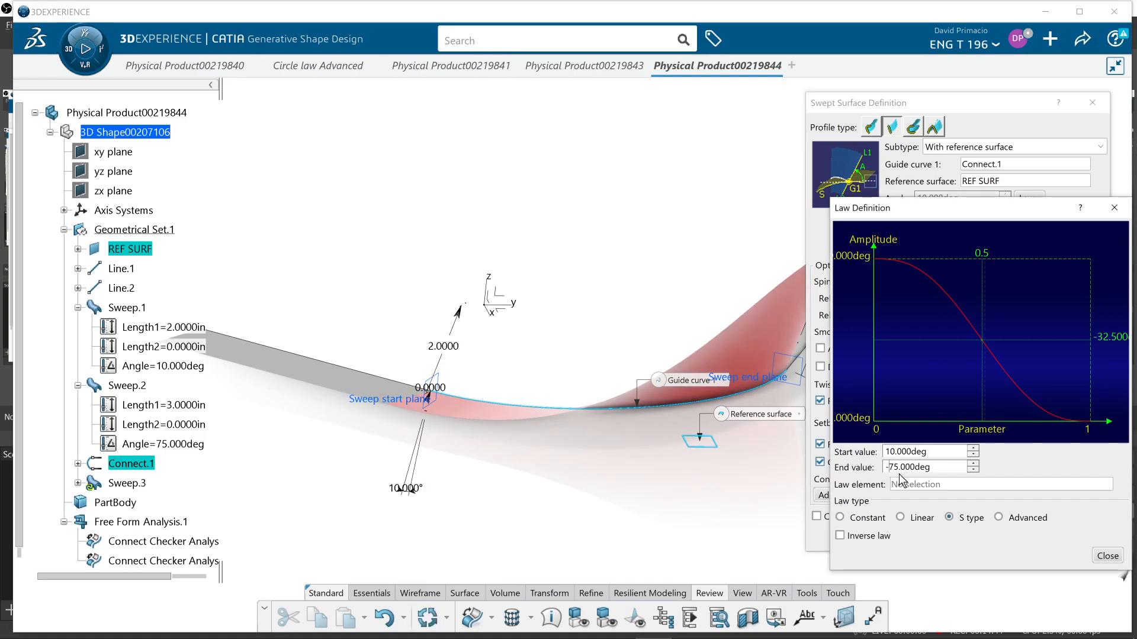
left_click(885, 468)
key("Delete")
left_click(1105, 557)
left_click(1094, 544)
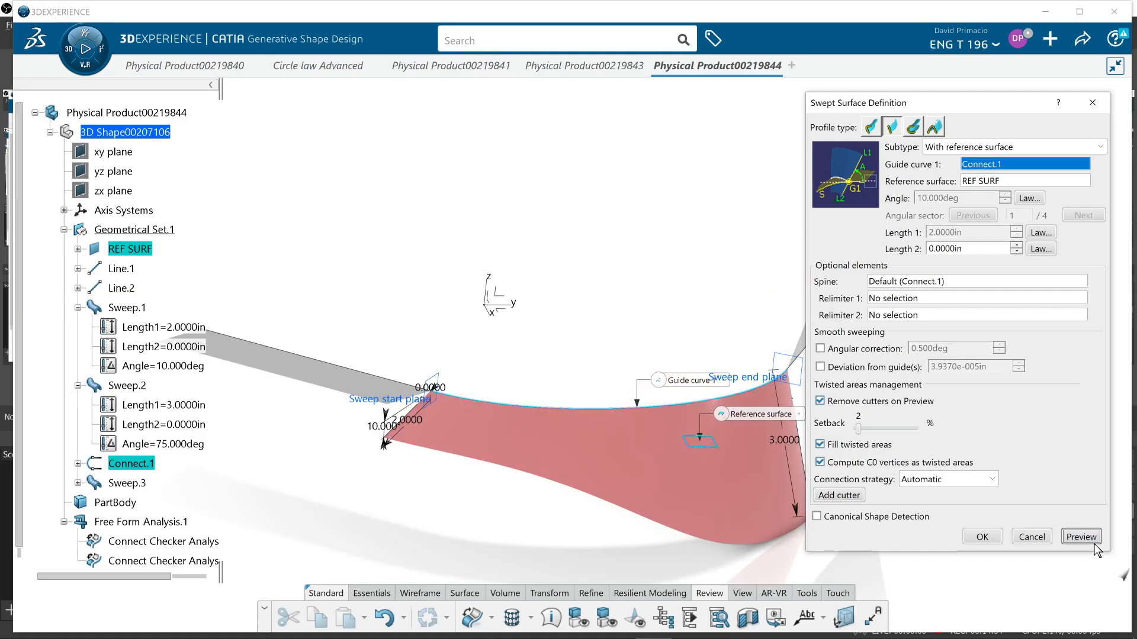
Try inverting the Length 1 law of Sweep.3 and preview the surface, inspecting both of its ends
middle_click_drag(766, 537, 911, 506)
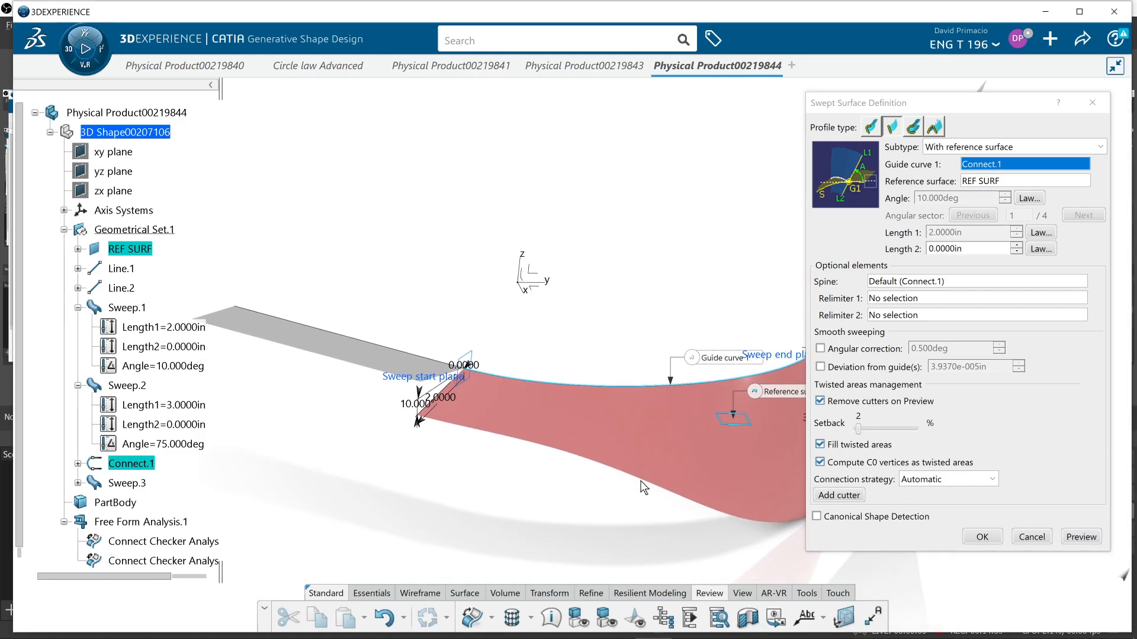
middle_click_drag(553, 505, 523, 453)
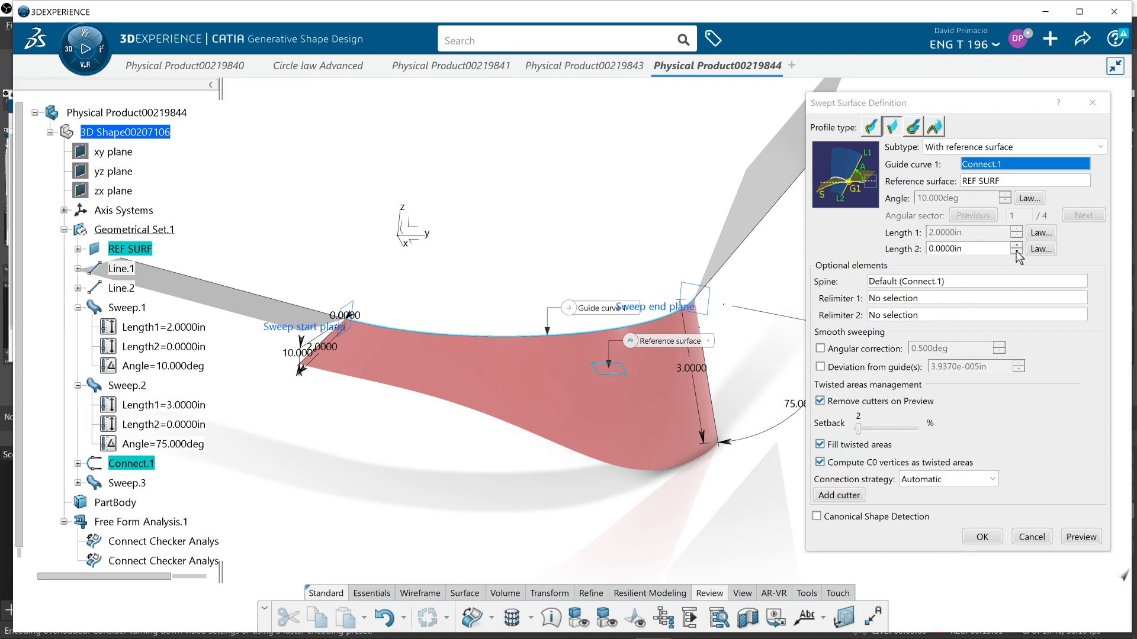
left_click(1042, 233)
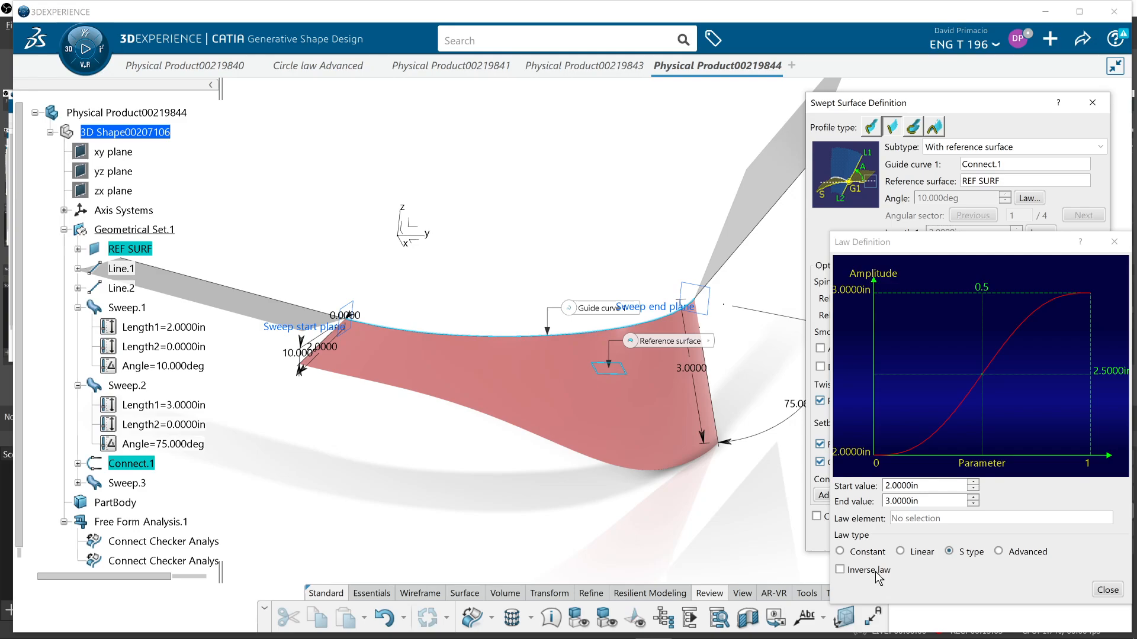
left_click(840, 570)
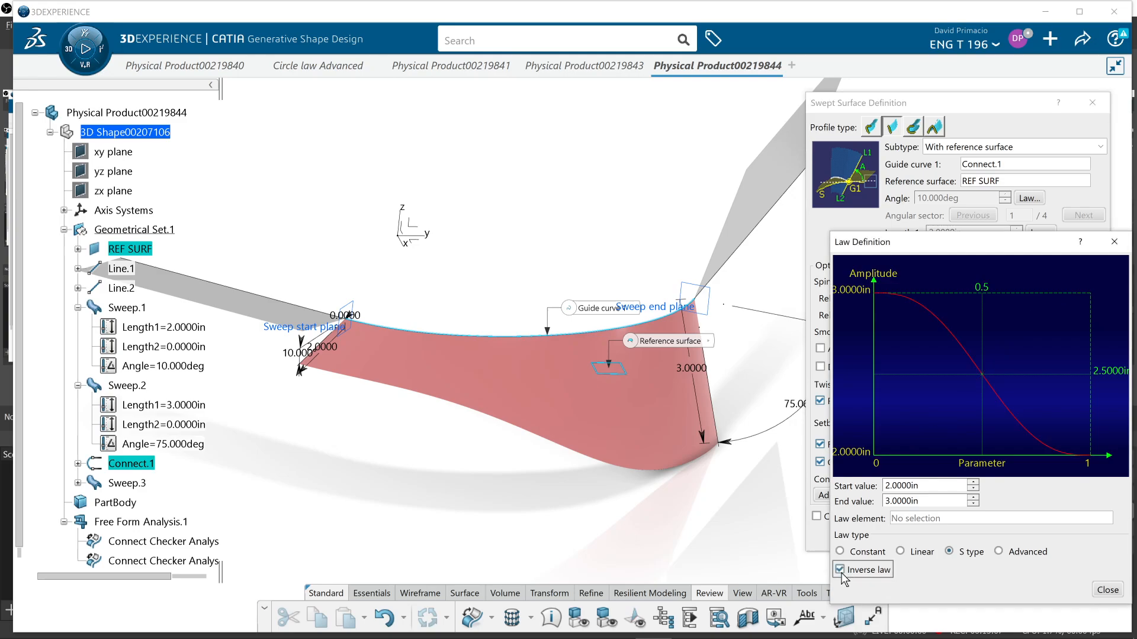
left_click(1105, 590)
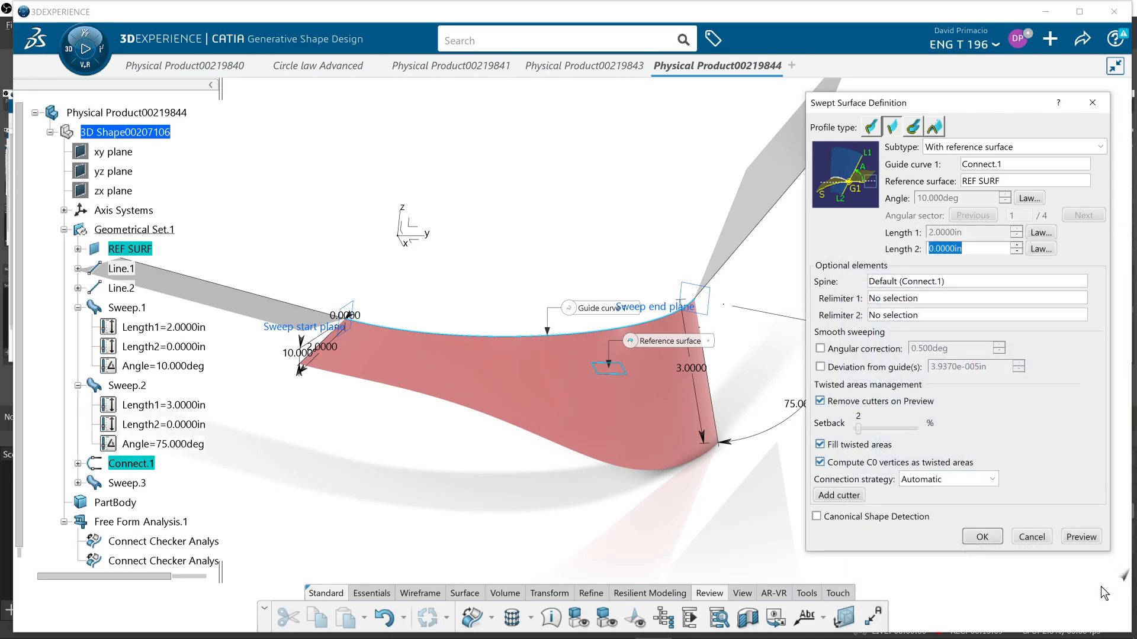
left_click(1072, 538)
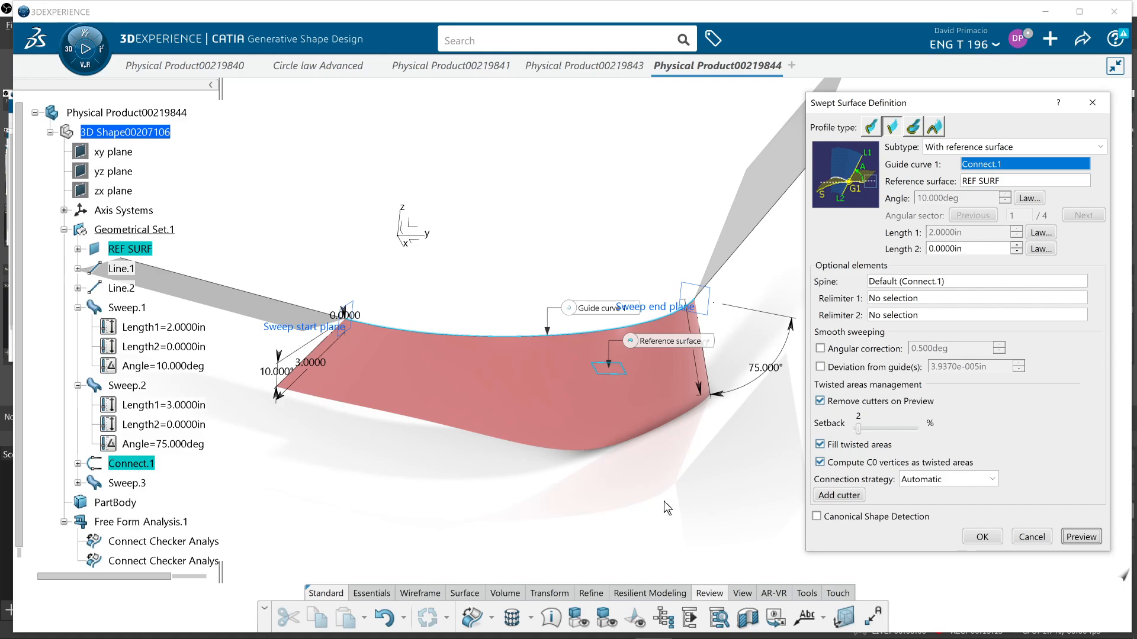
middle_click_drag(539, 504, 479, 459)
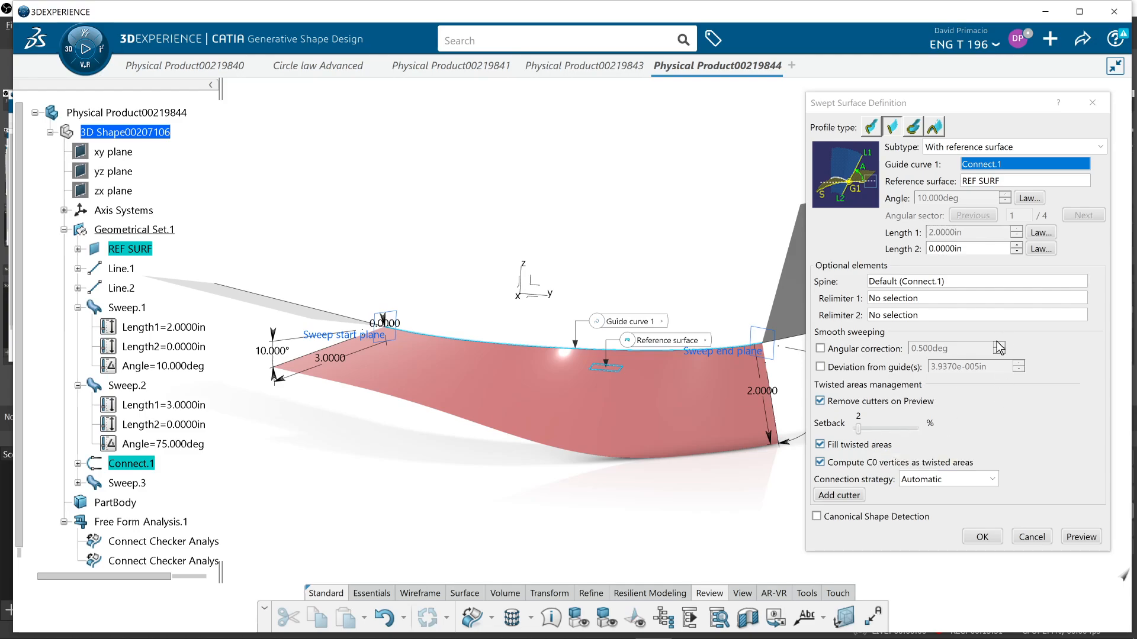
Try a start value of 350 degrees in the angle law of Sweep.3 and preview the surface
left_click(1023, 199)
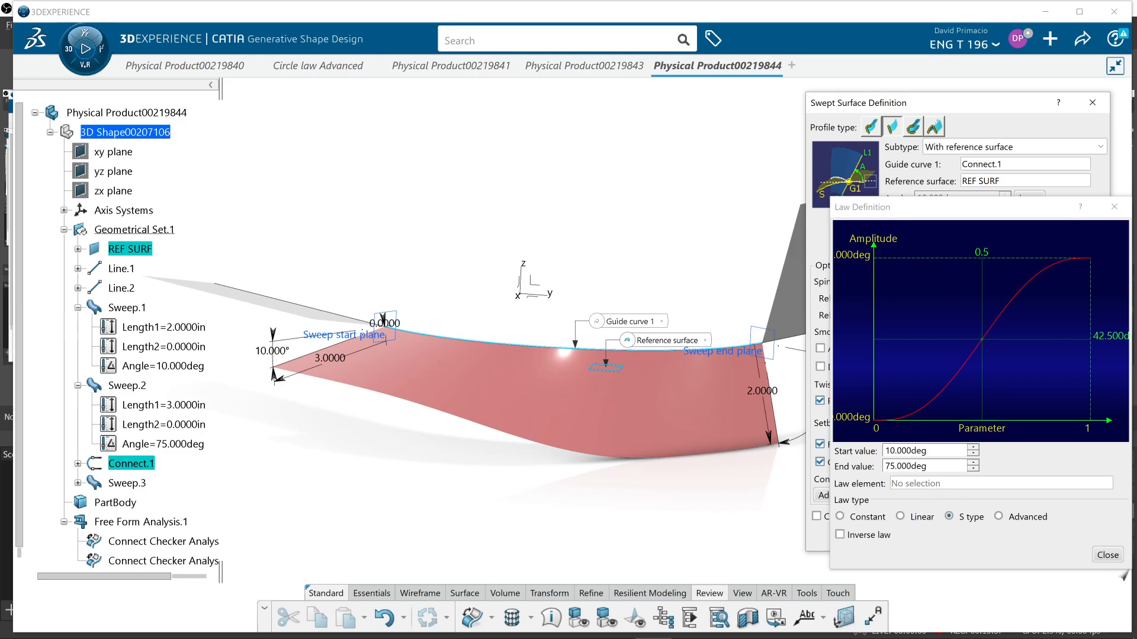
left_click(929, 454)
left_click_drag(929, 454, 839, 467)
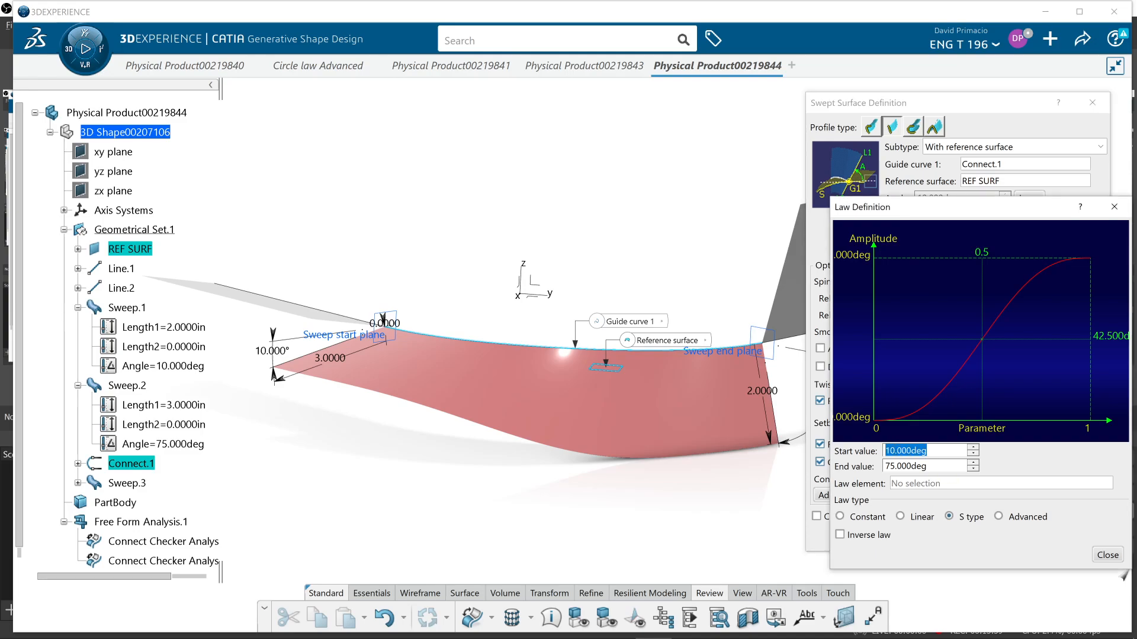
type("350")
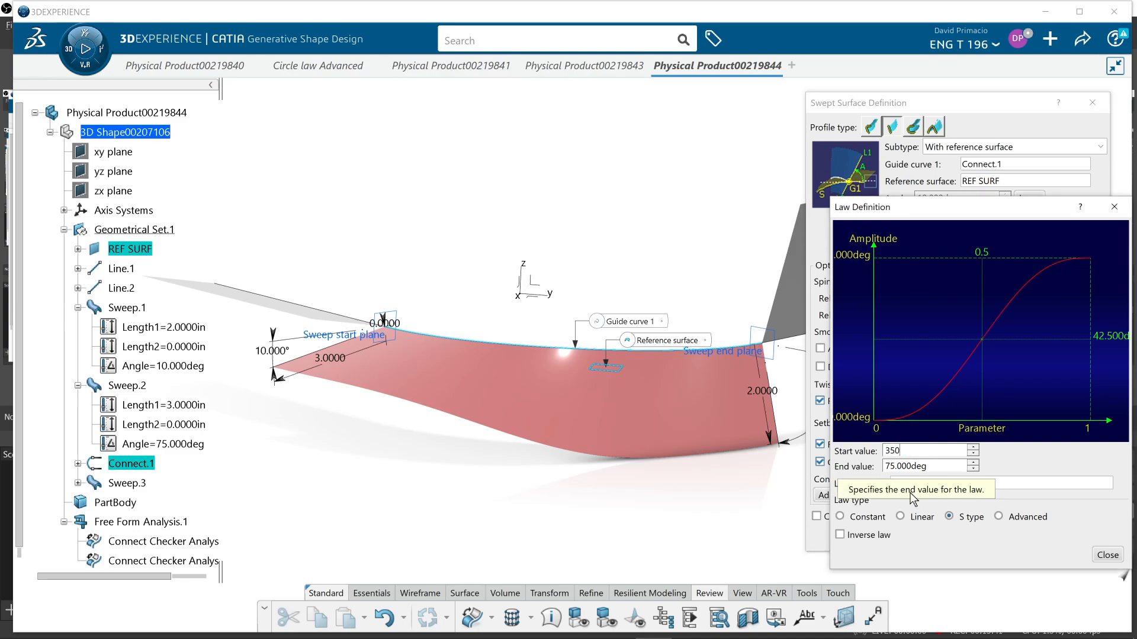
left_click(1107, 555)
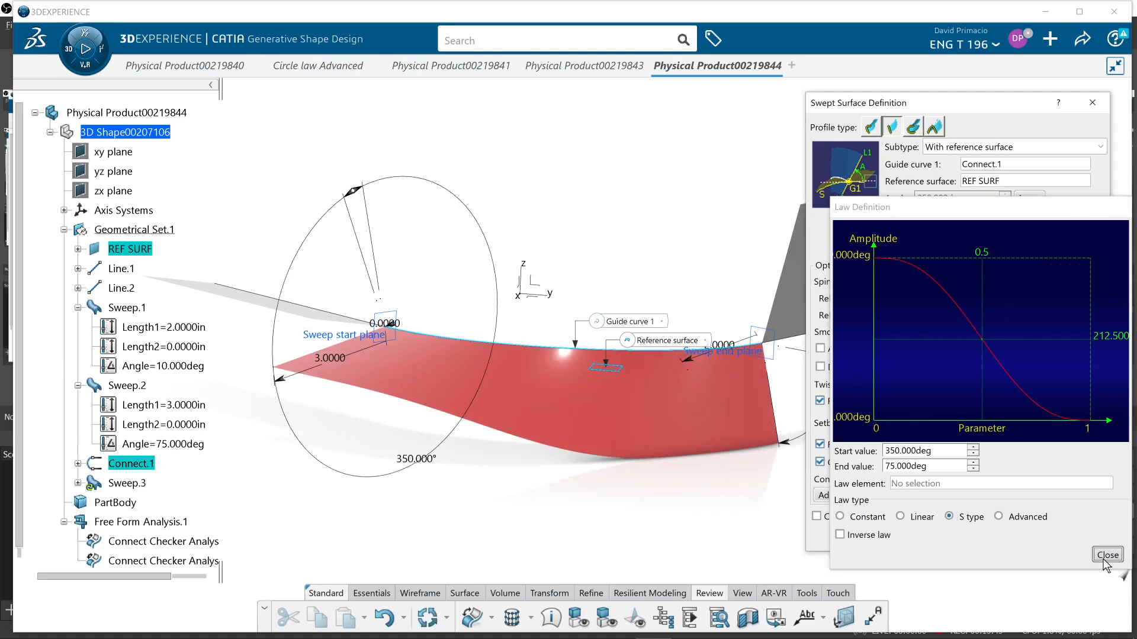
left_click(1081, 537)
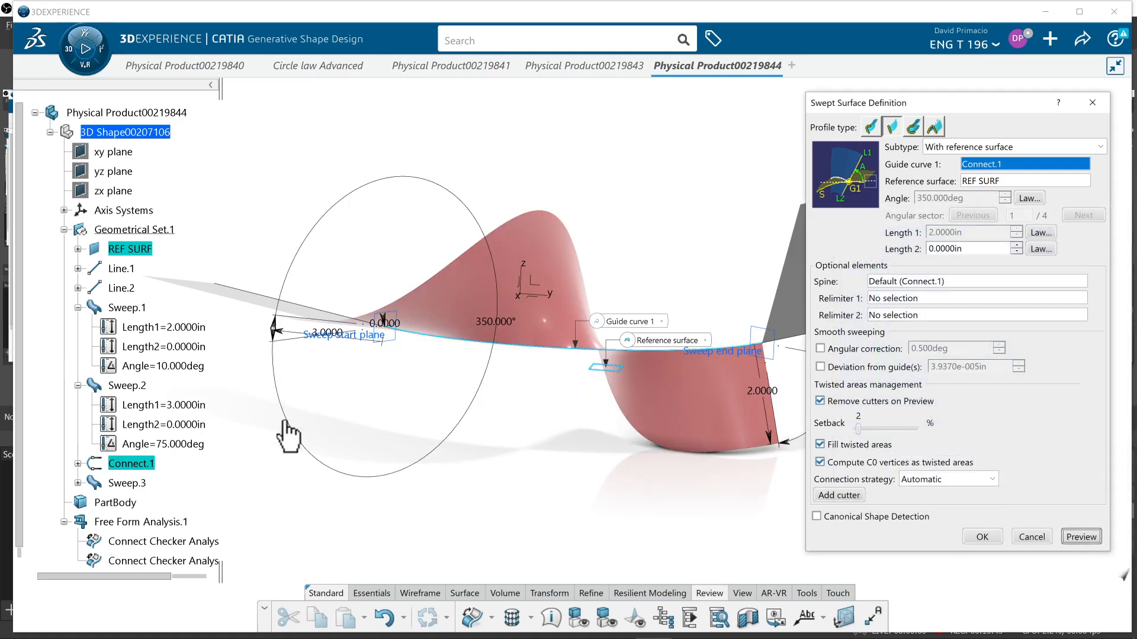
middle_click_drag(287, 431, 520, 414)
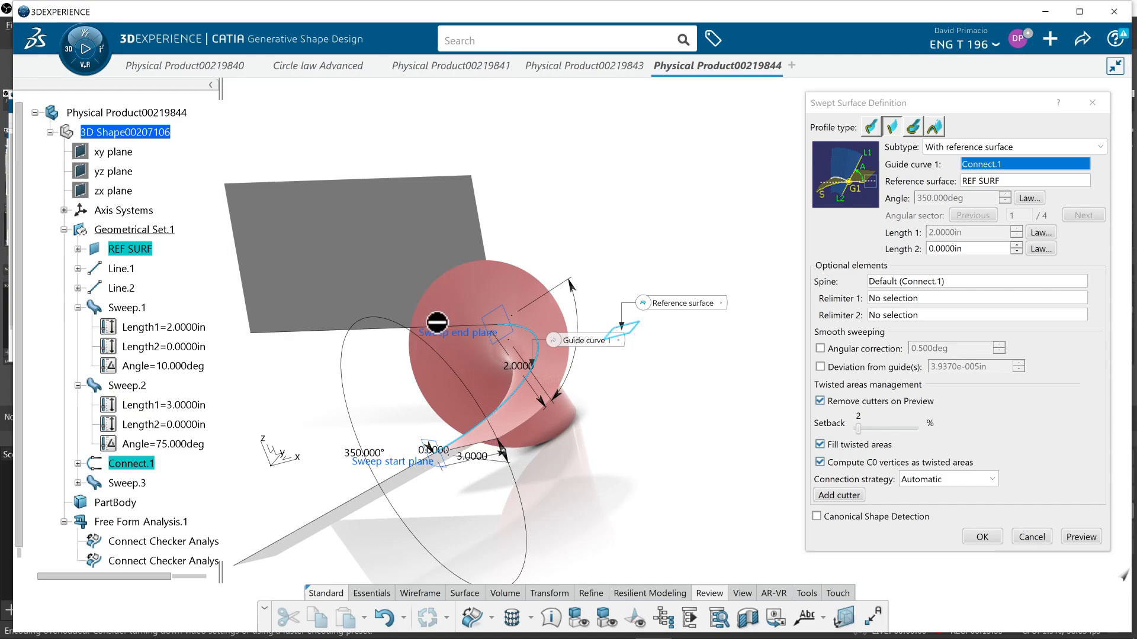
Try an end value of 360-75, or 285 degrees, in the angle law of Sweep.3 and preview the surface
left_click(1028, 198)
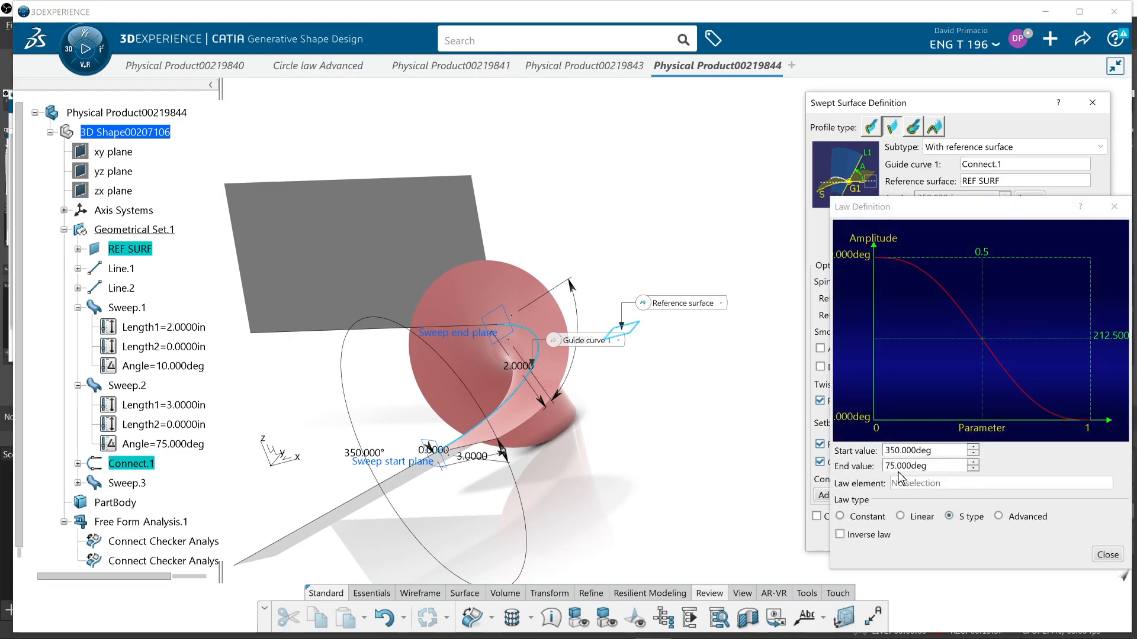
left_click(885, 466)
type("360")
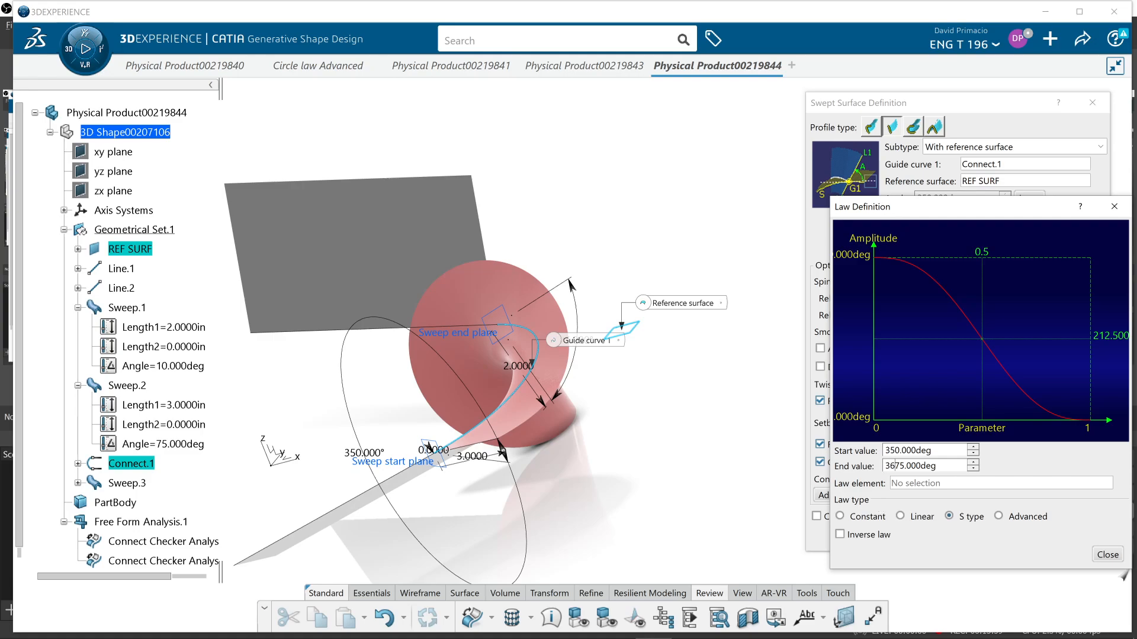
type("-")
key("BackSpace")
key("BackSpace")
key("BackSpace")
left_click(1106, 556)
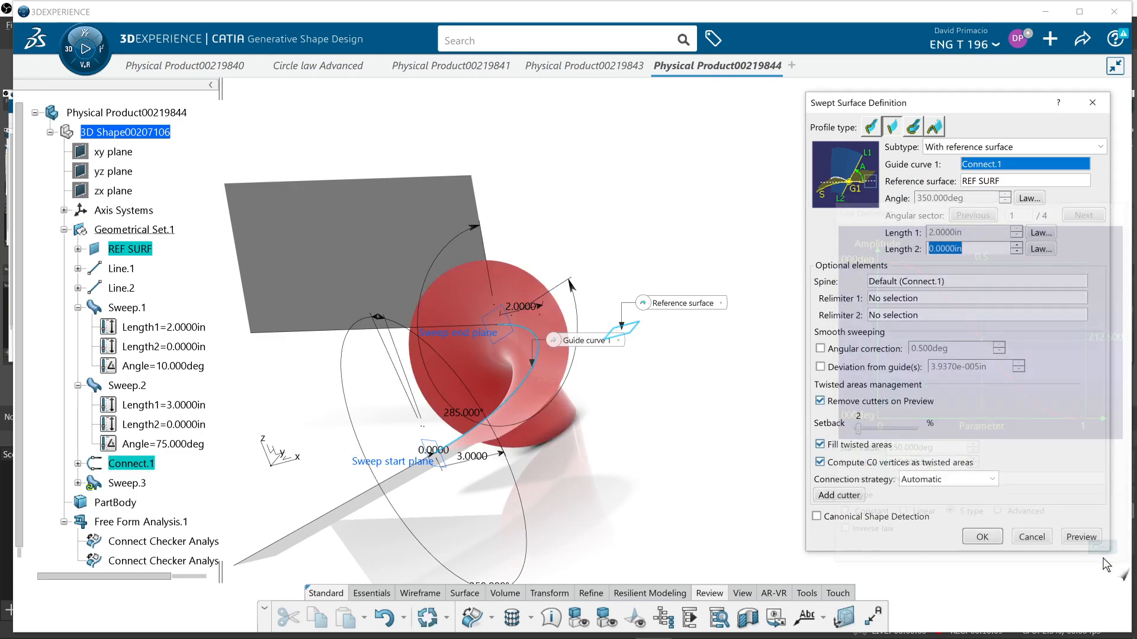
left_click(1091, 539)
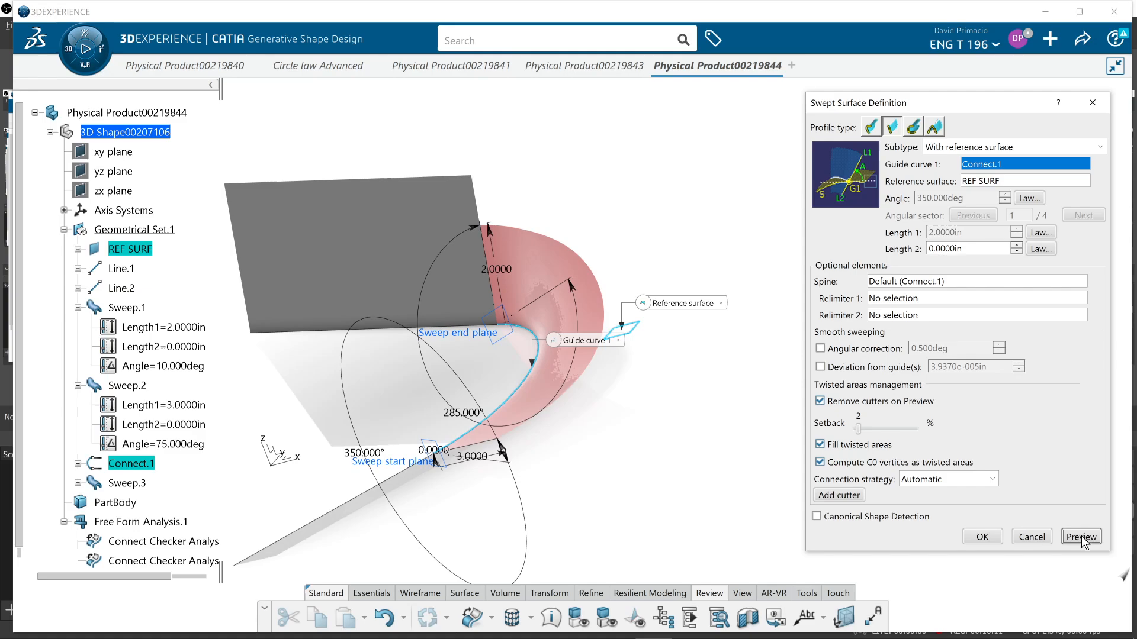
middle_click_drag(659, 464, 520, 527)
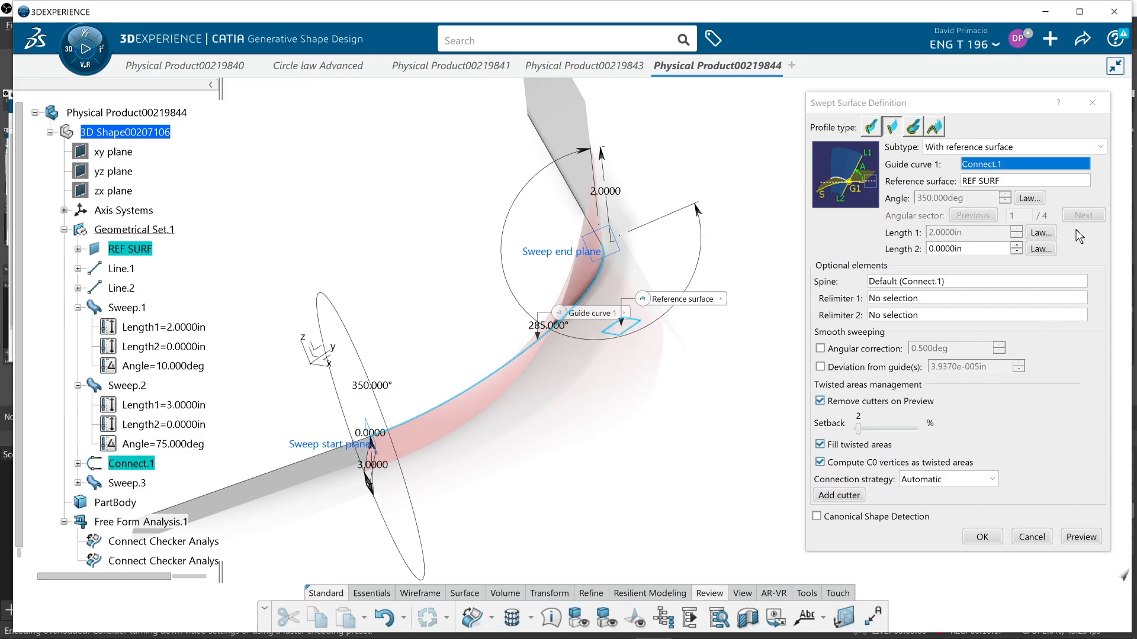
Turn off the inversion of the Length 1 law of Sweep.3 and preview how the surface meets both ends
left_click(1041, 233)
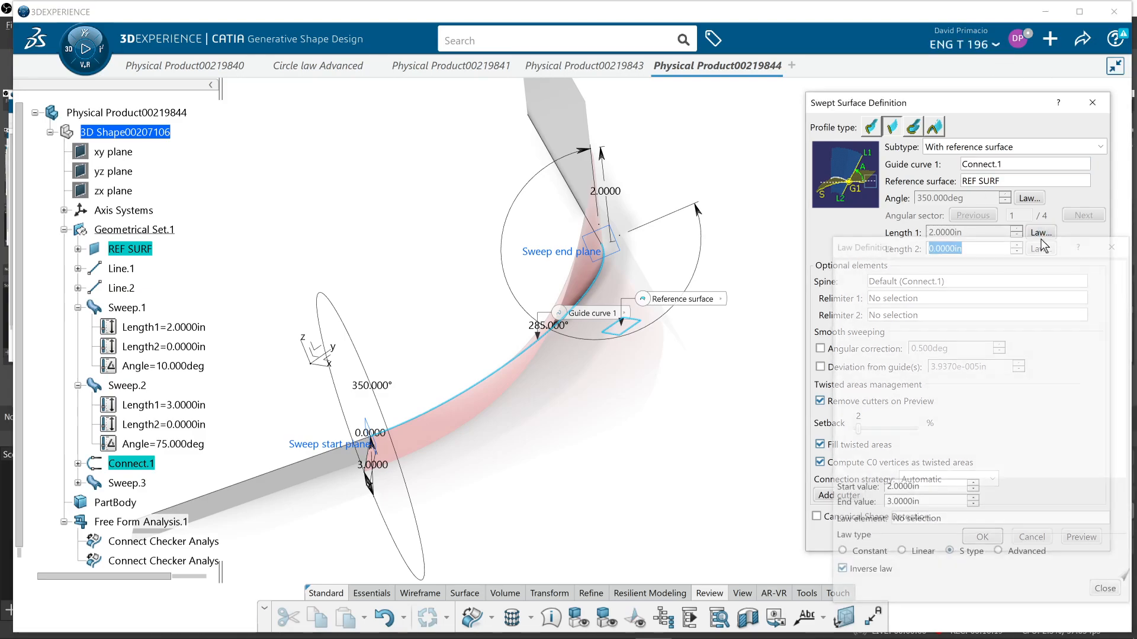
left_click(878, 572)
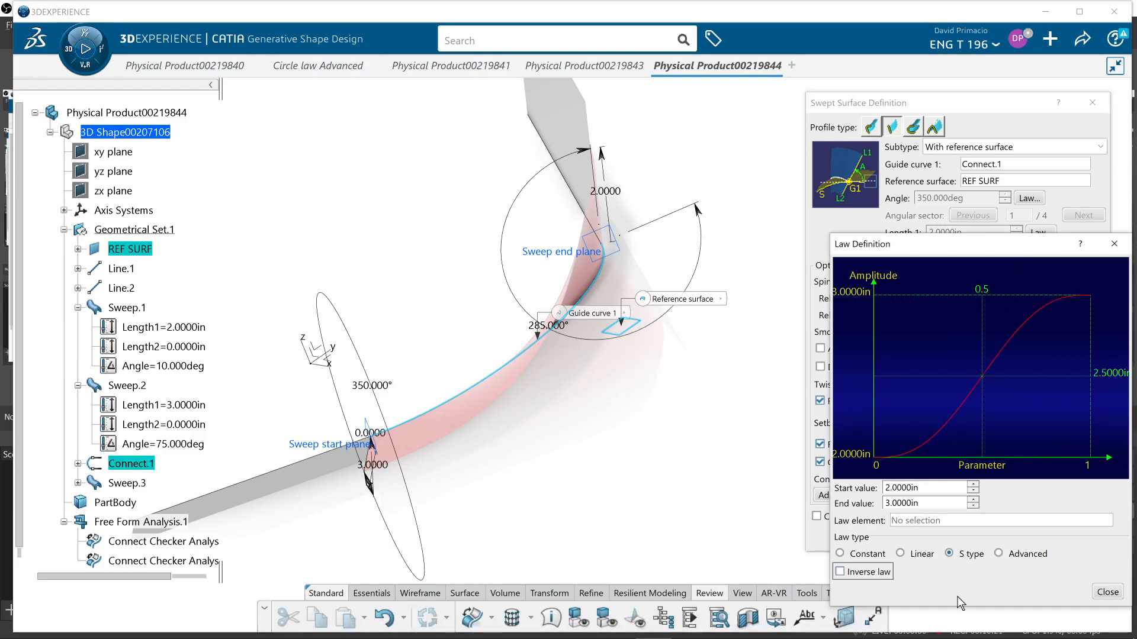
left_click(1107, 591)
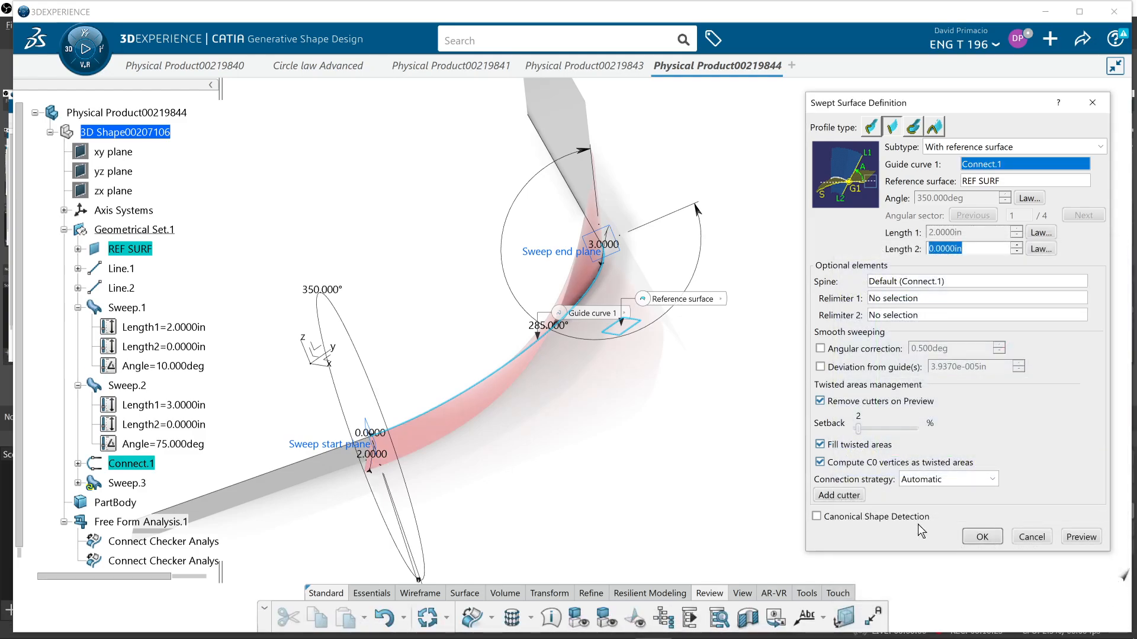
left_click(1081, 537)
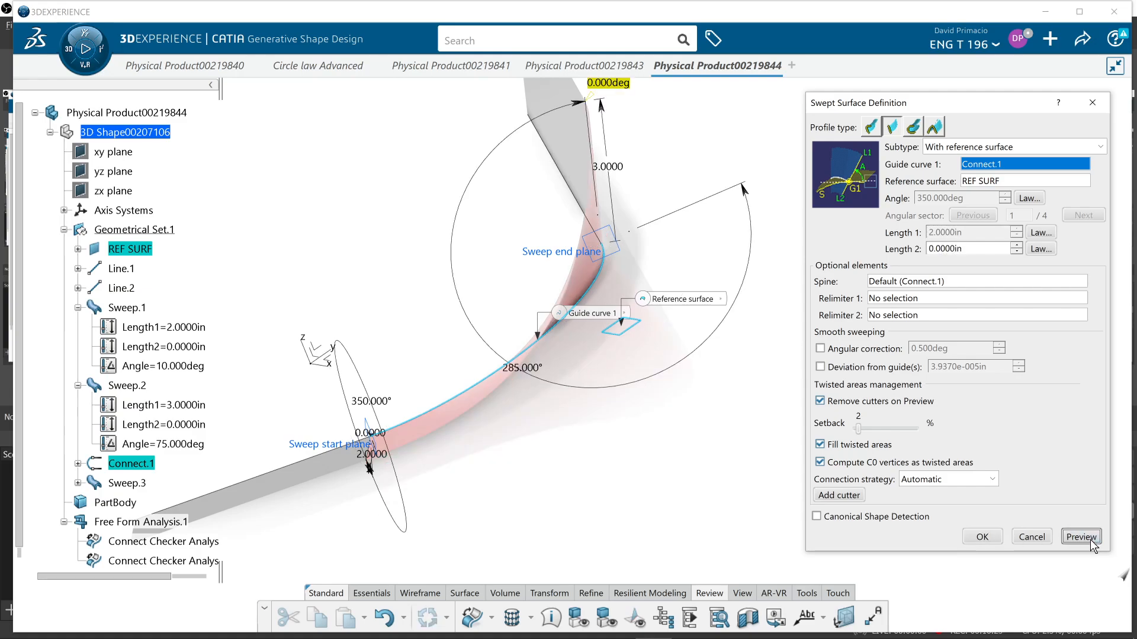
left_click(382, 423)
middle_click_drag(382, 423, 689, 450)
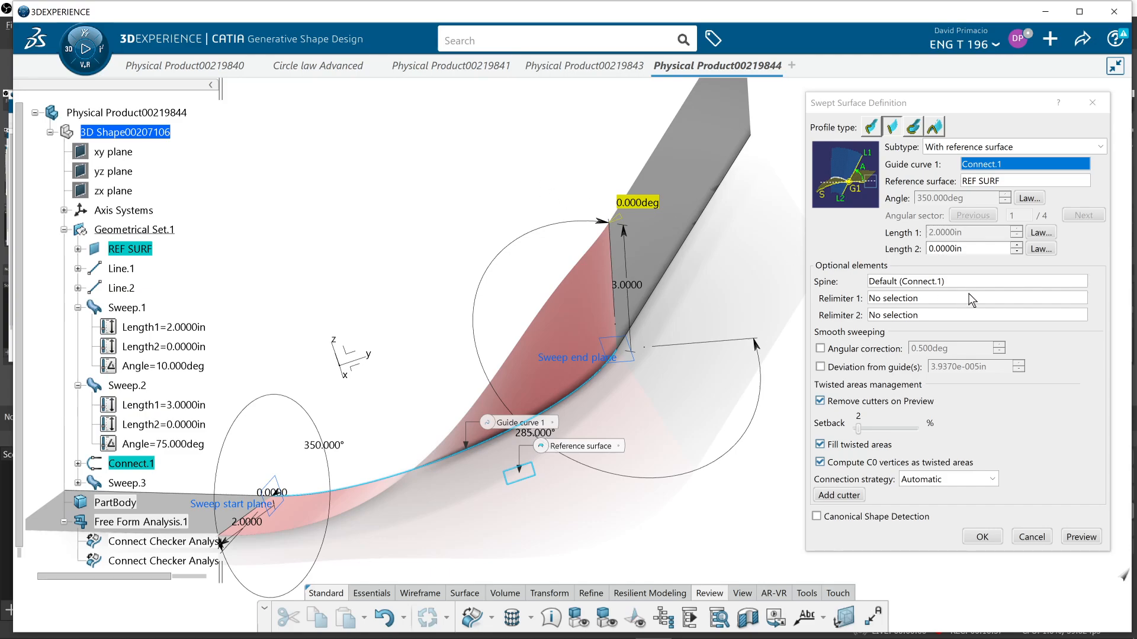
Set the angle law of Sweep.3 to a 10 degree start value and a 75 degree end value, and preview the surface
left_click(1029, 198)
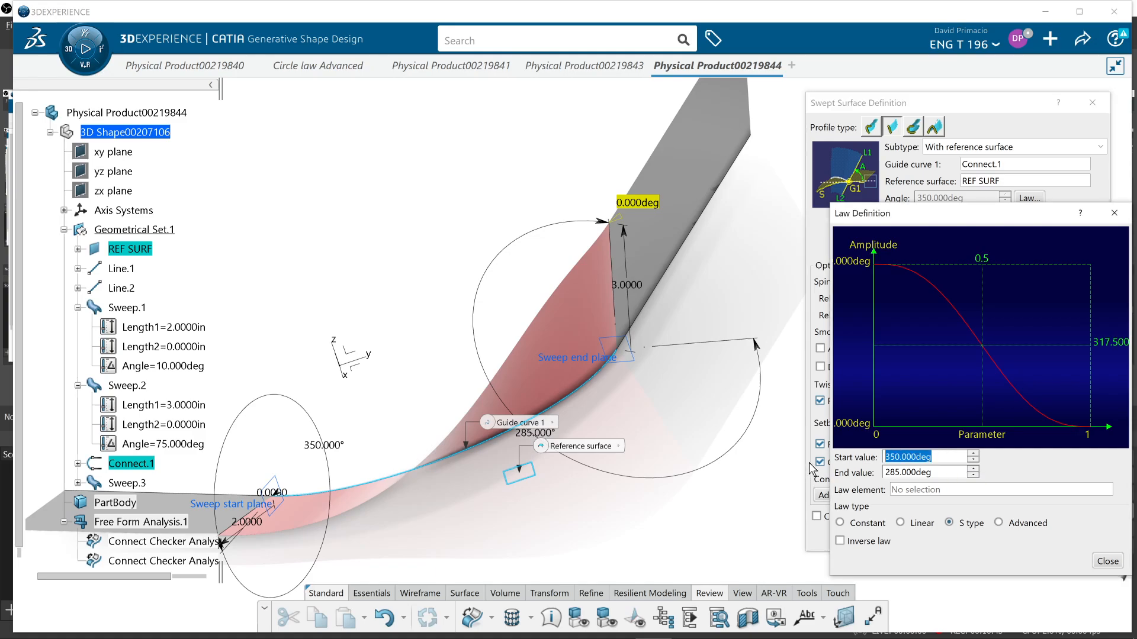
type("10")
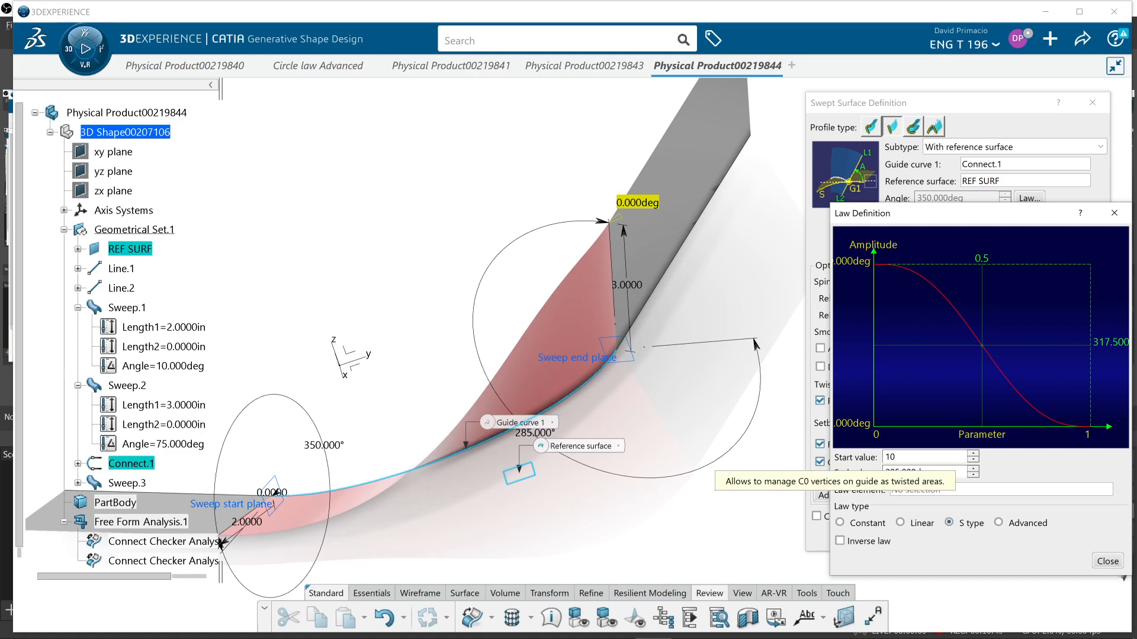
key("Tab")
type("7")
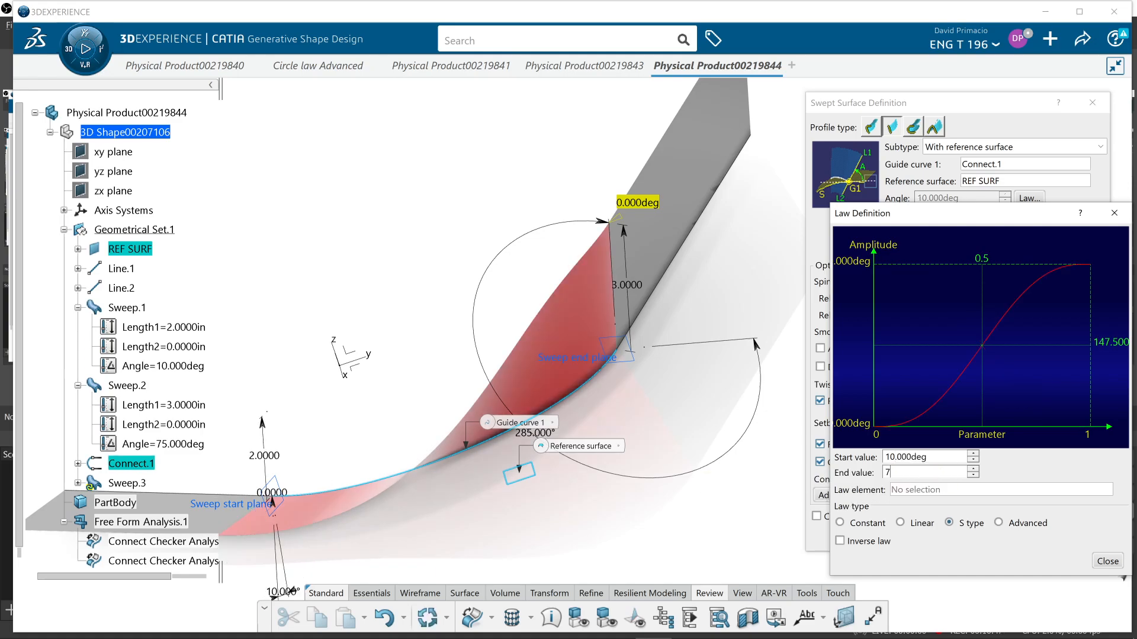
left_click(1107, 560)
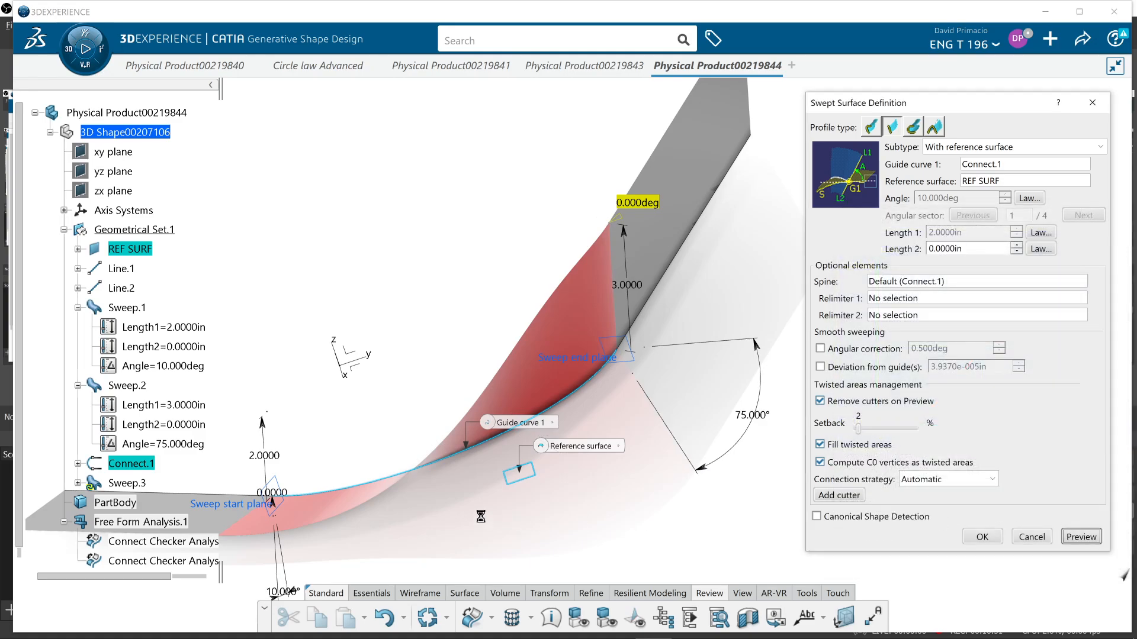
left_click(1080, 537)
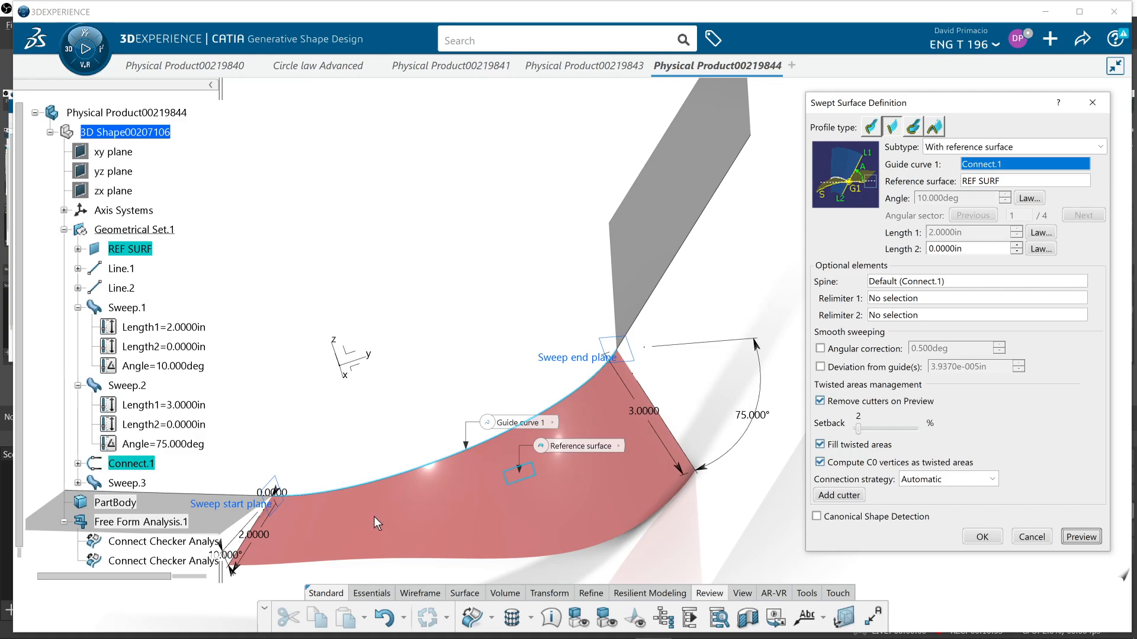
middle_click_drag(374, 516, 415, 343)
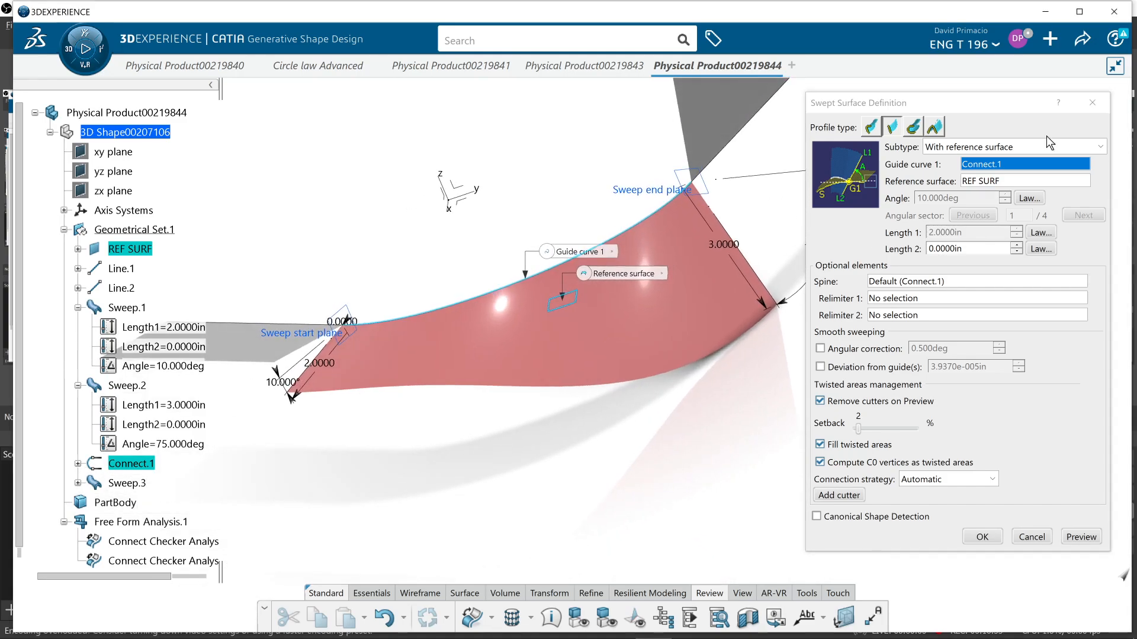
Invert the S type angle law of Sweep.3 and preview the surface
left_click(1020, 201)
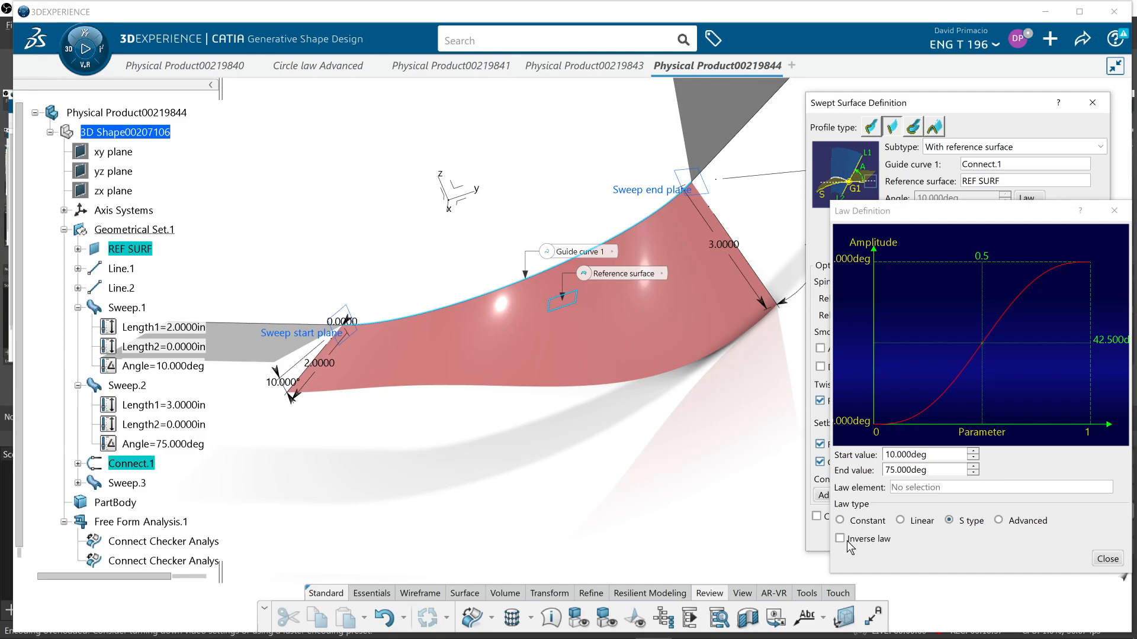
left_click(841, 539)
left_click(1106, 559)
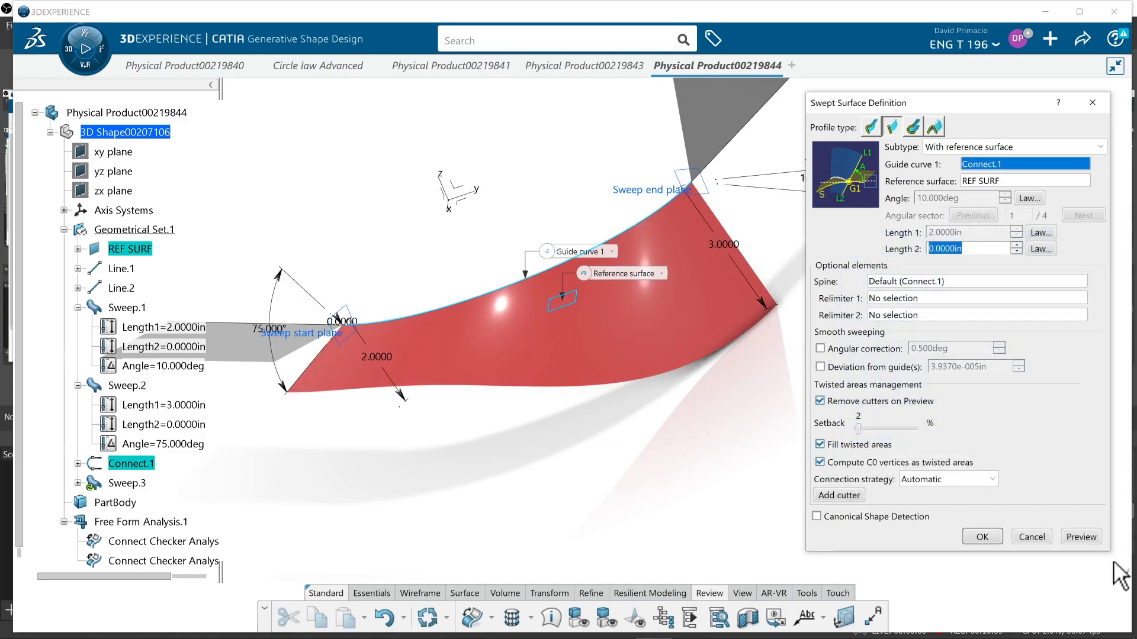
left_click(1080, 537)
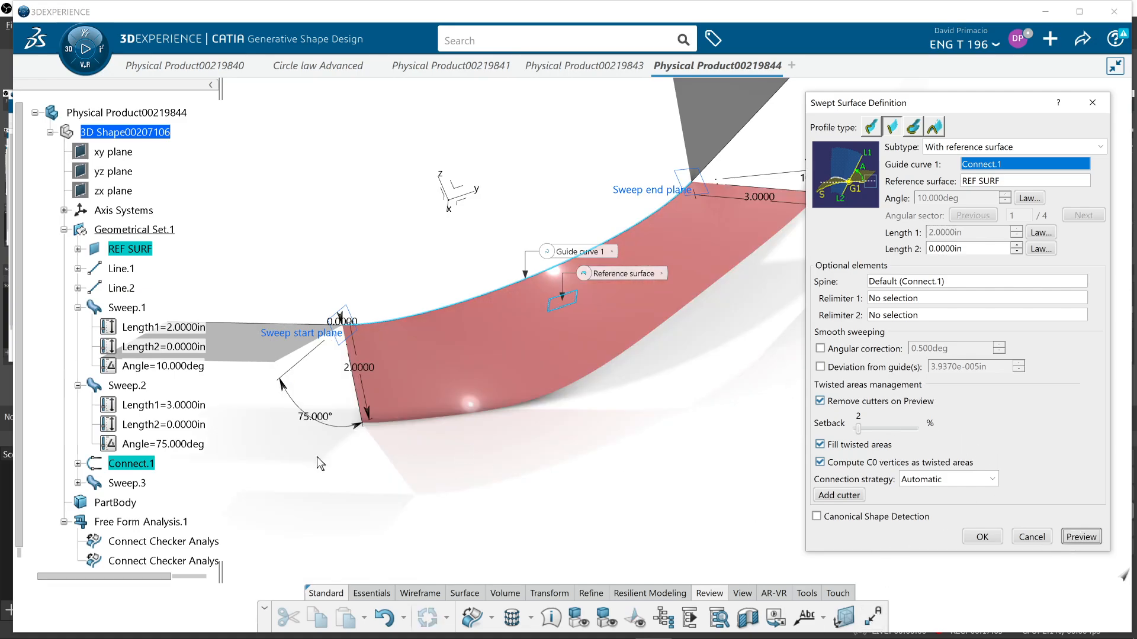
Set the start value of Sweep.3's angle law to 360-10, or 350 degrees
left_click(1028, 199)
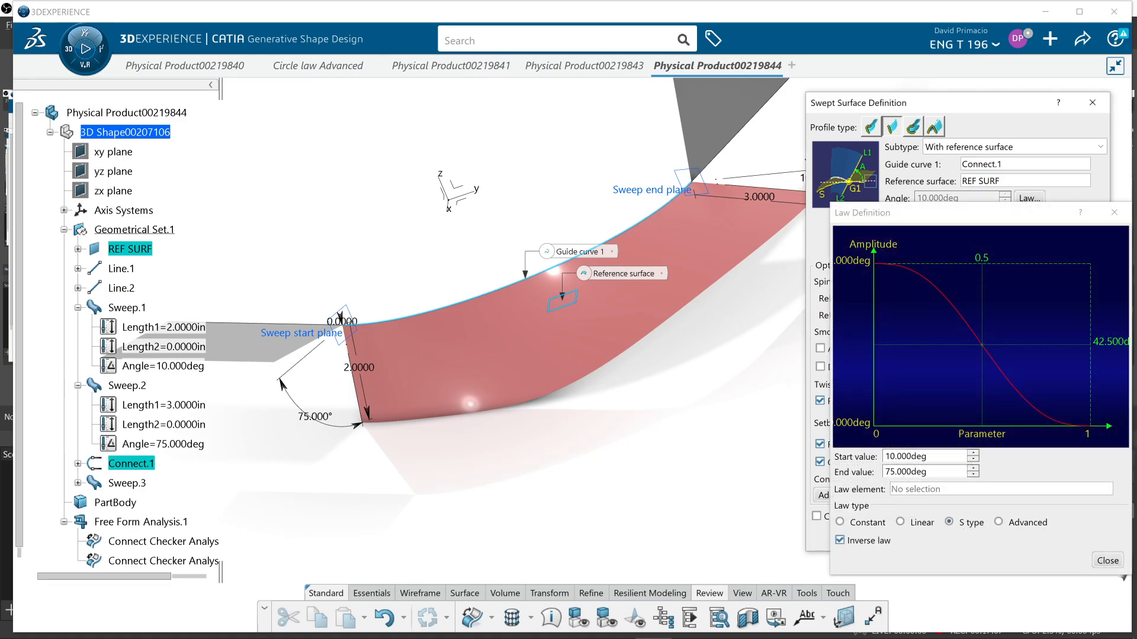
left_click_drag(927, 456, 819, 476)
type("360-10")
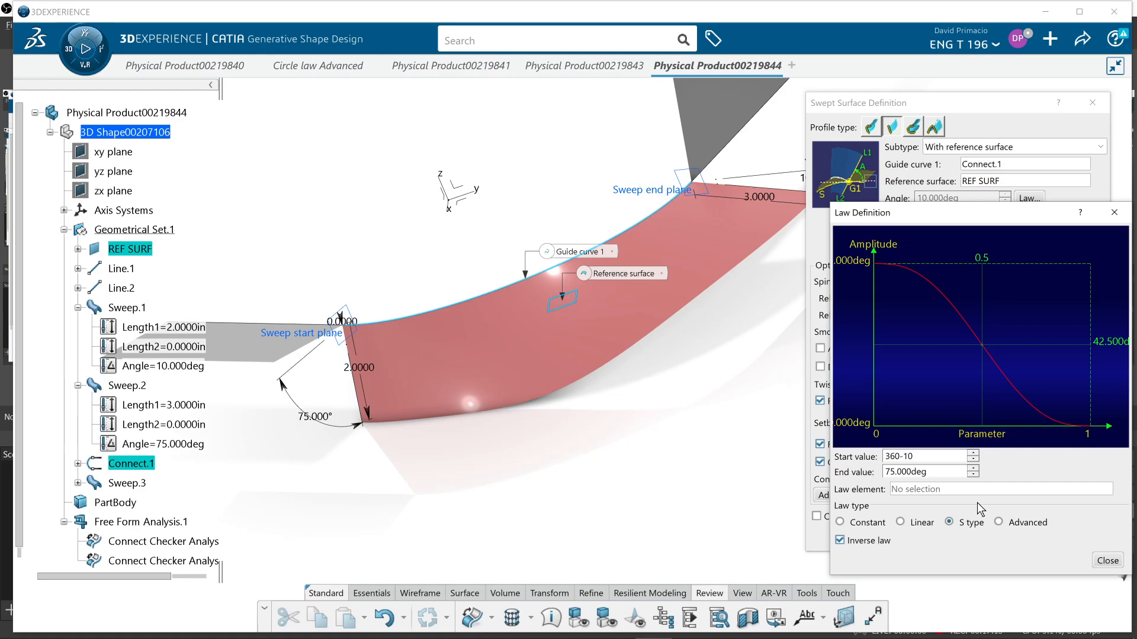
key("Tab")
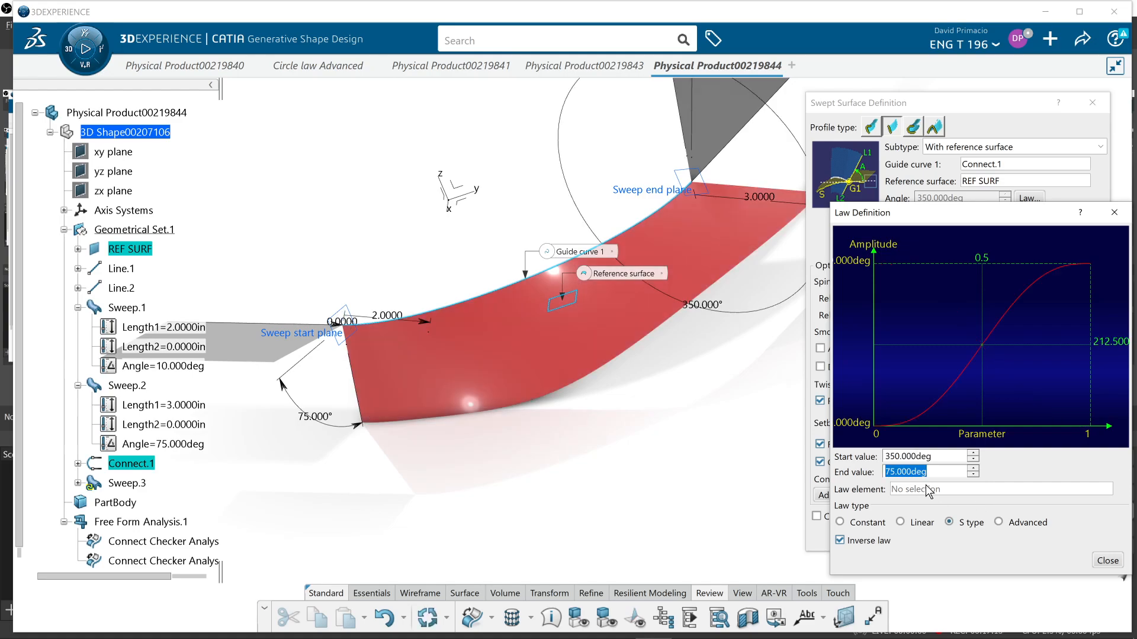
Try to enter 360-75.000deg as the end value of Sweep.3's angle law
key("Home")
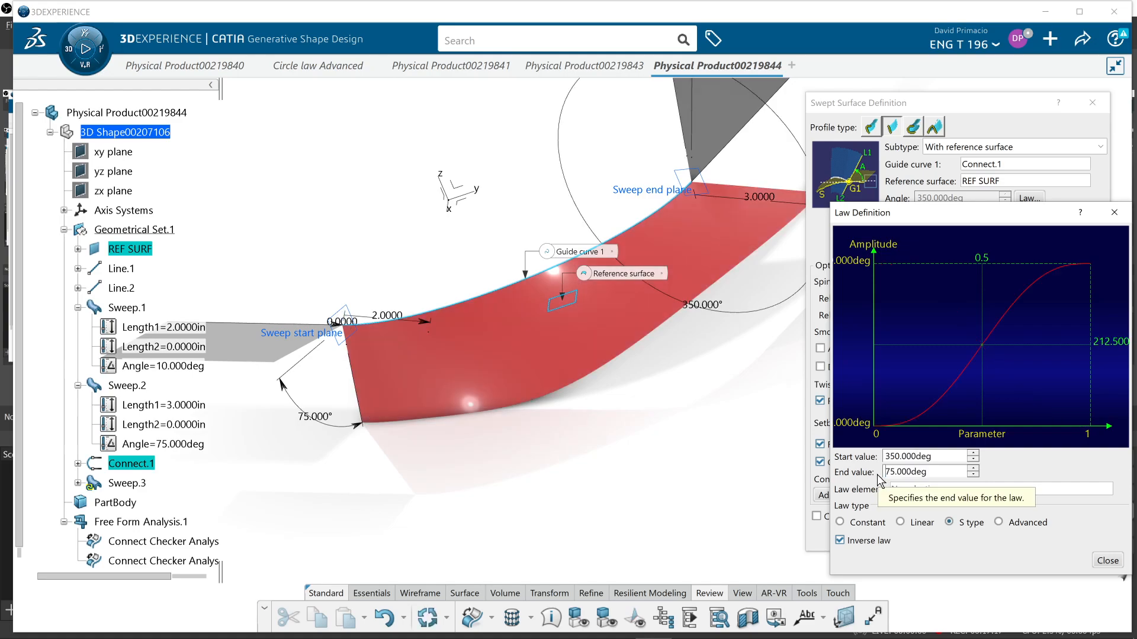
type("360-")
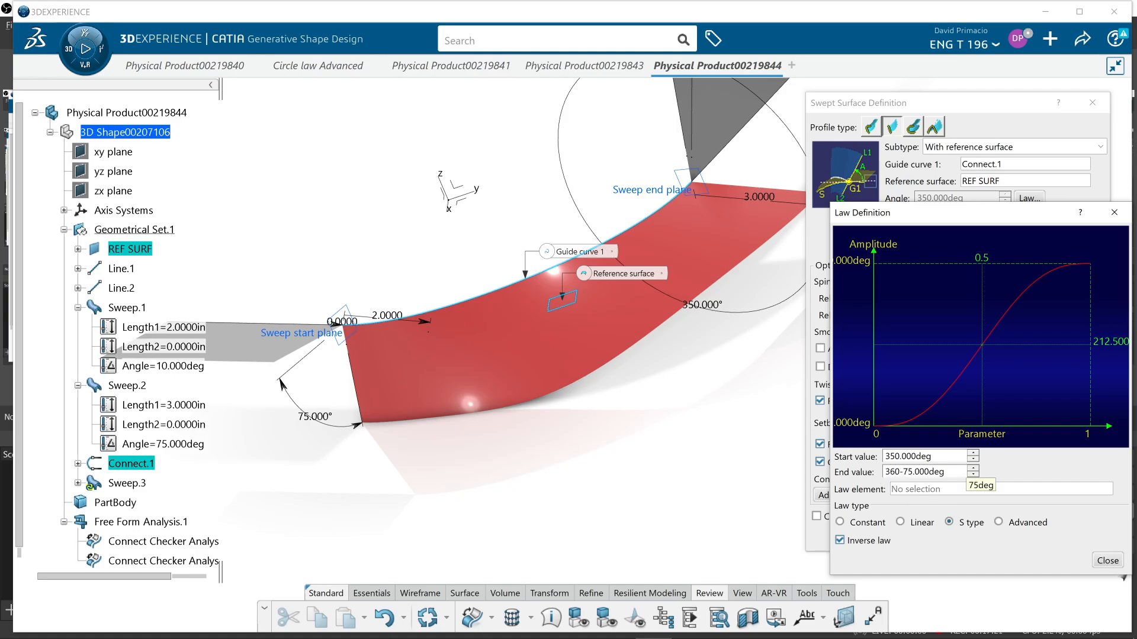
key("Return")
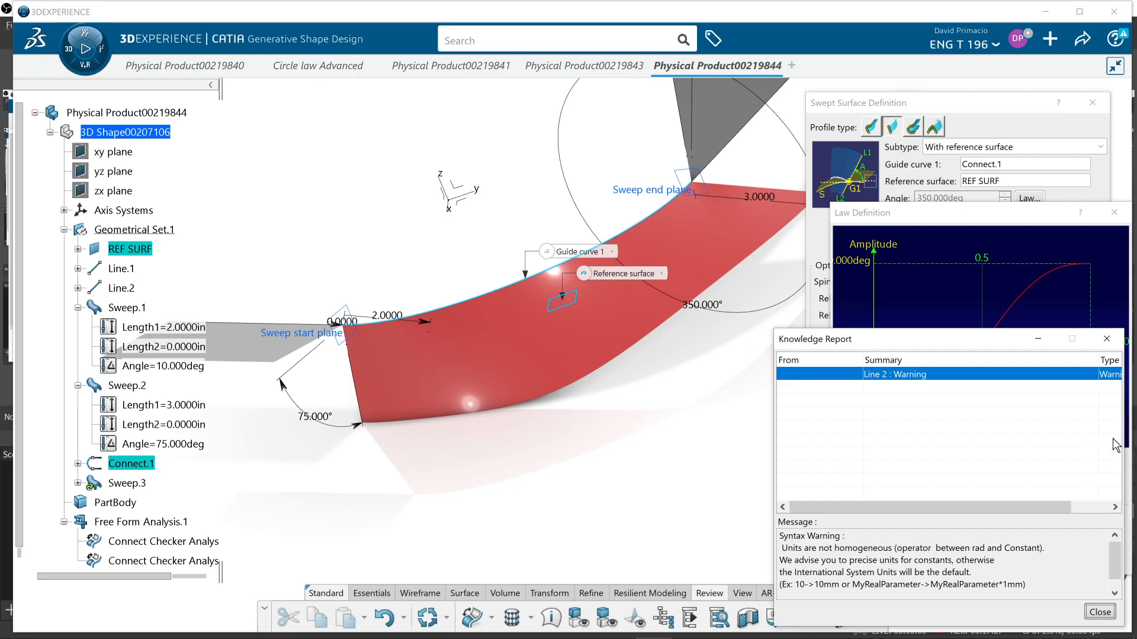
left_click(1099, 613)
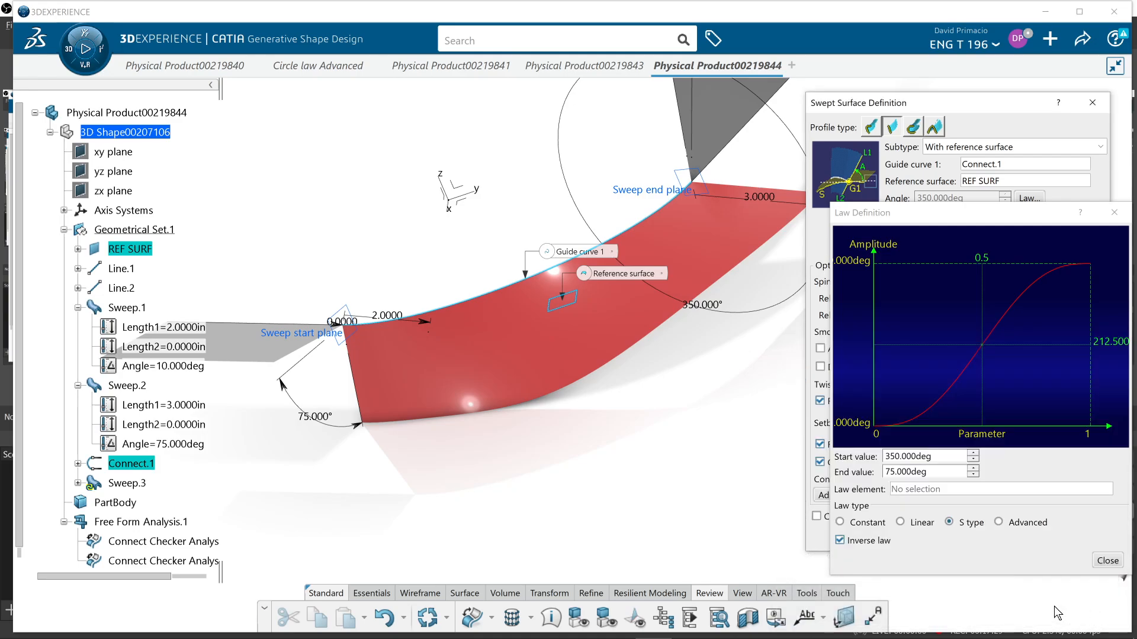
Replace the angle law's end value in Sweep.3 with 360-75, or 285 degrees, without units in the expression, and preview the surface
double_click(926, 472)
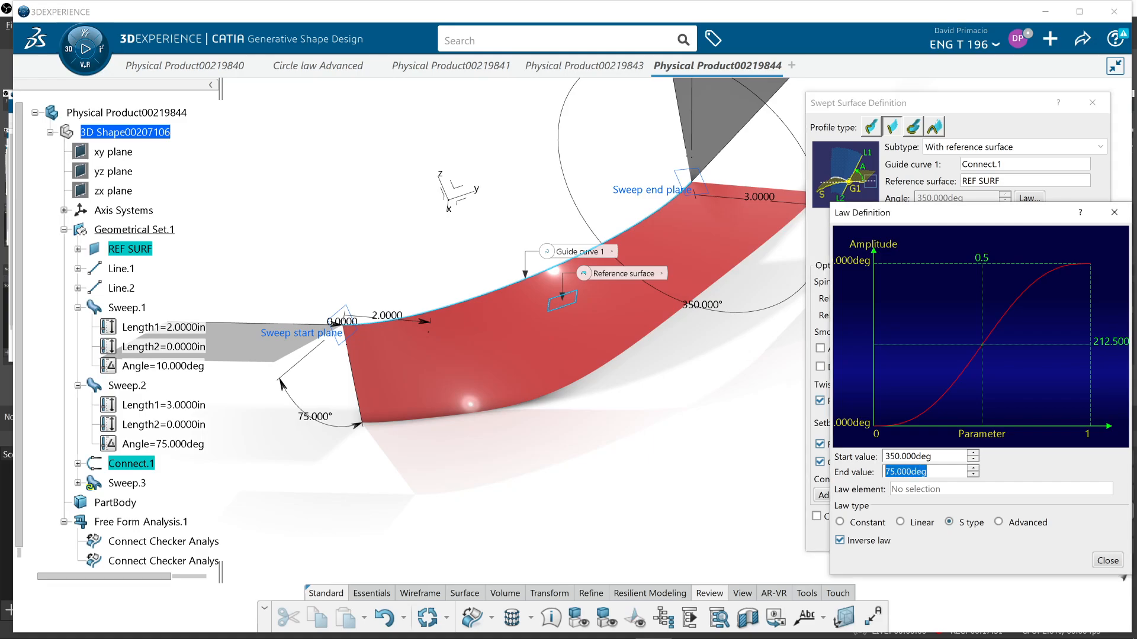
key("shift+Right")
key("shift+Right")
key("shift+Right")
key("shift+Right")
key("shift+Right")
key("shift+Right")
key("shift+Right")
key("BackSpace")
type("360-")
key("Tab")
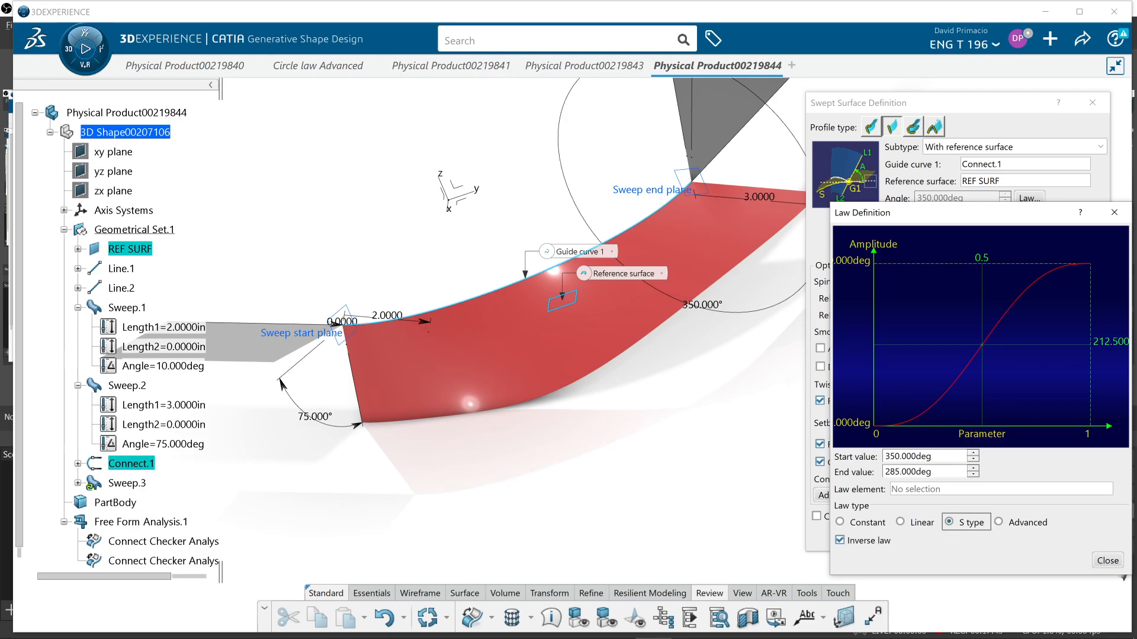
left_click(1118, 562)
left_click(1083, 536)
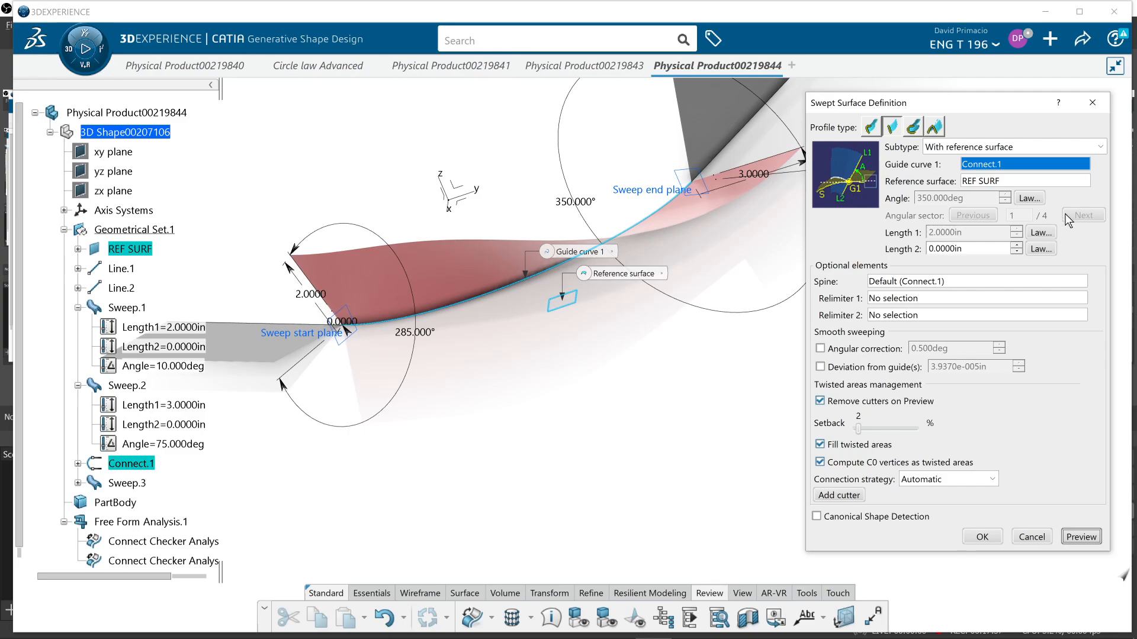
Turn off the inversion of Sweep.3's angle law, preview the surface and accept the sweep definition
left_click(1029, 199)
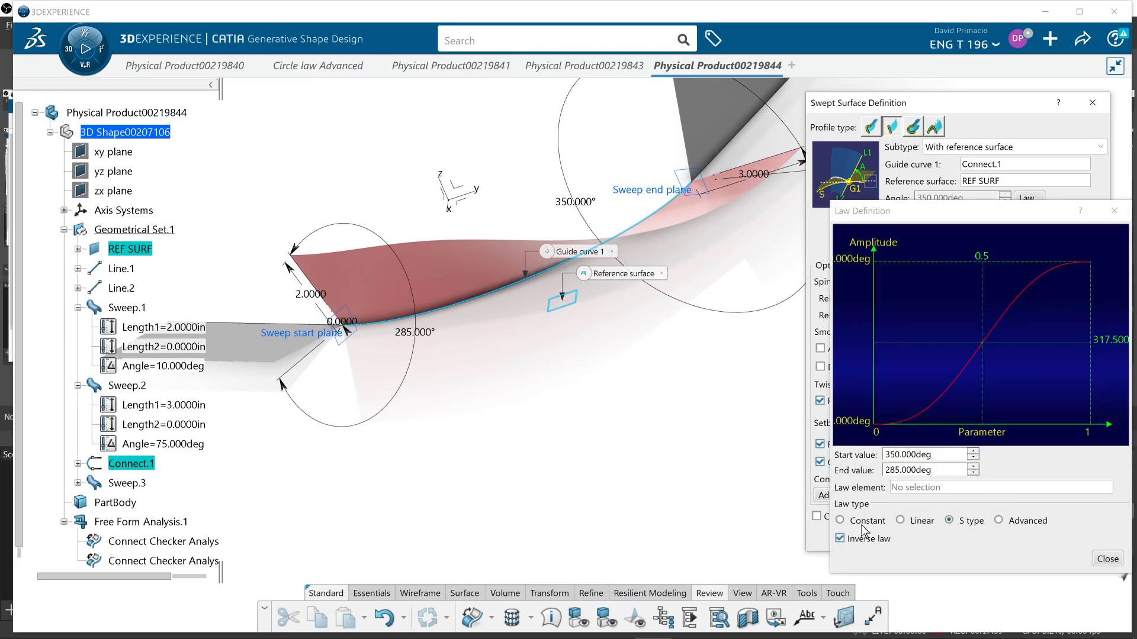
left_click(865, 540)
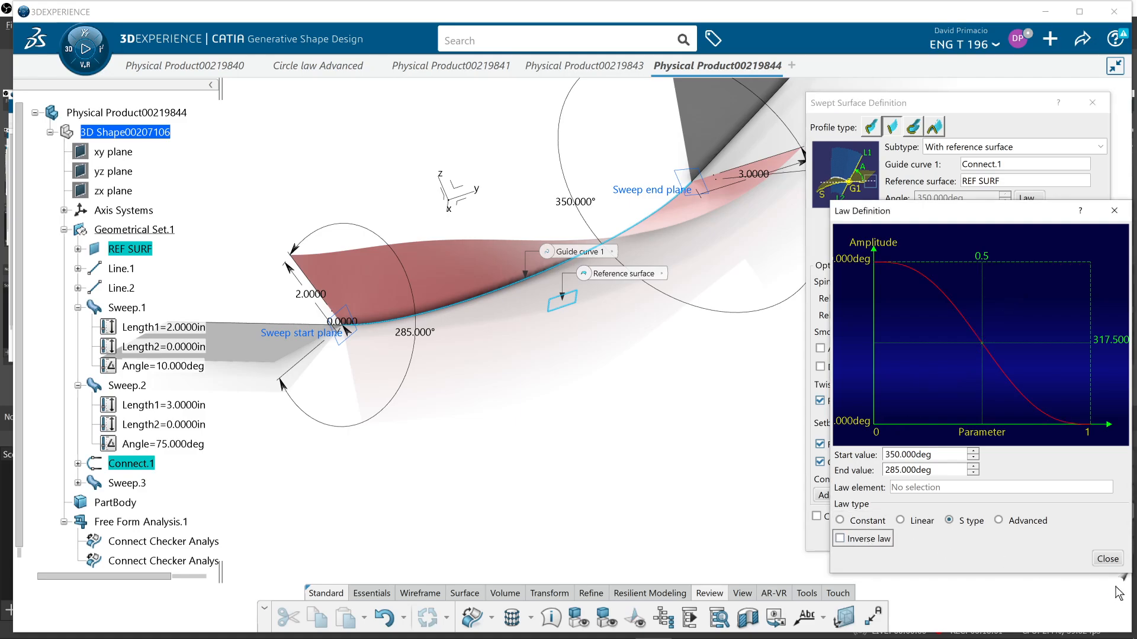
left_click(1107, 559)
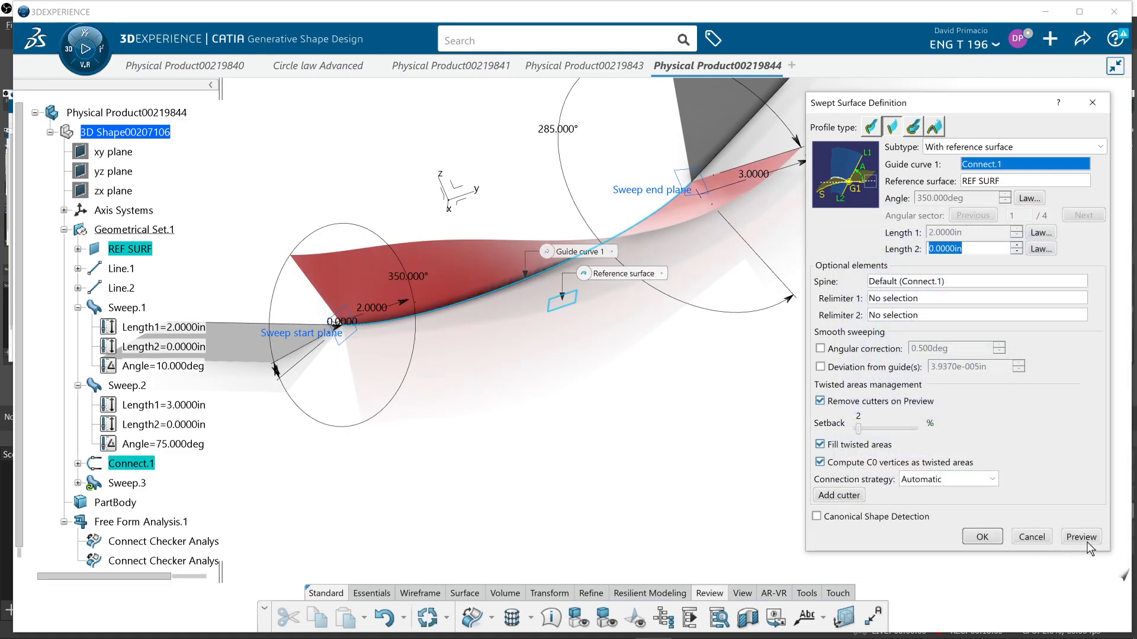
left_click(1081, 537)
middle_click_drag(642, 423, 646, 397)
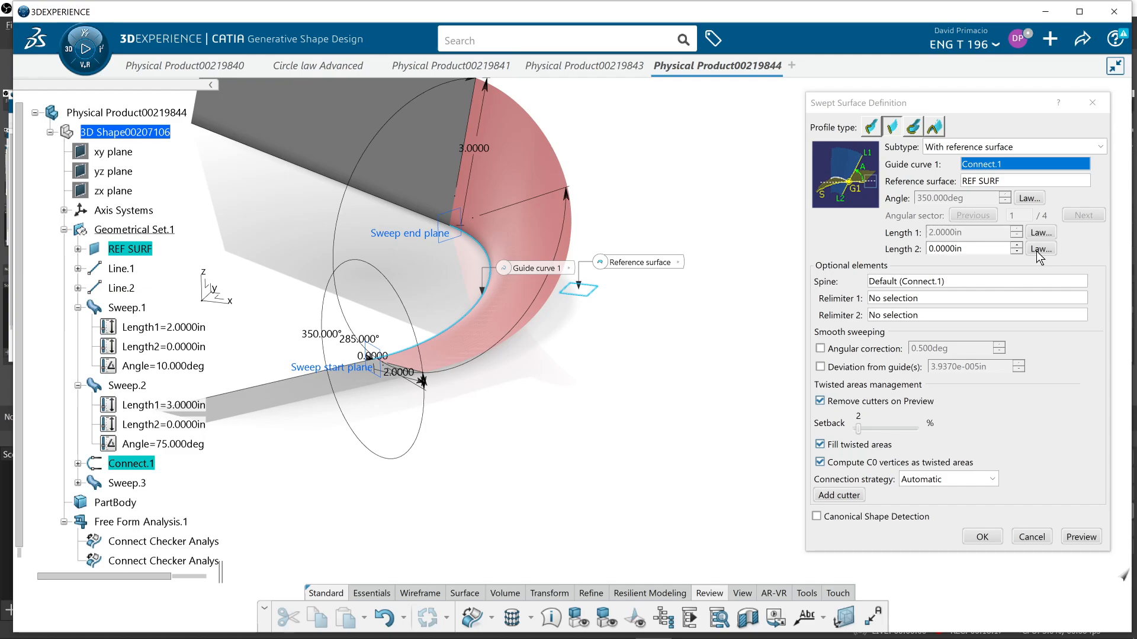
left_click(981, 537)
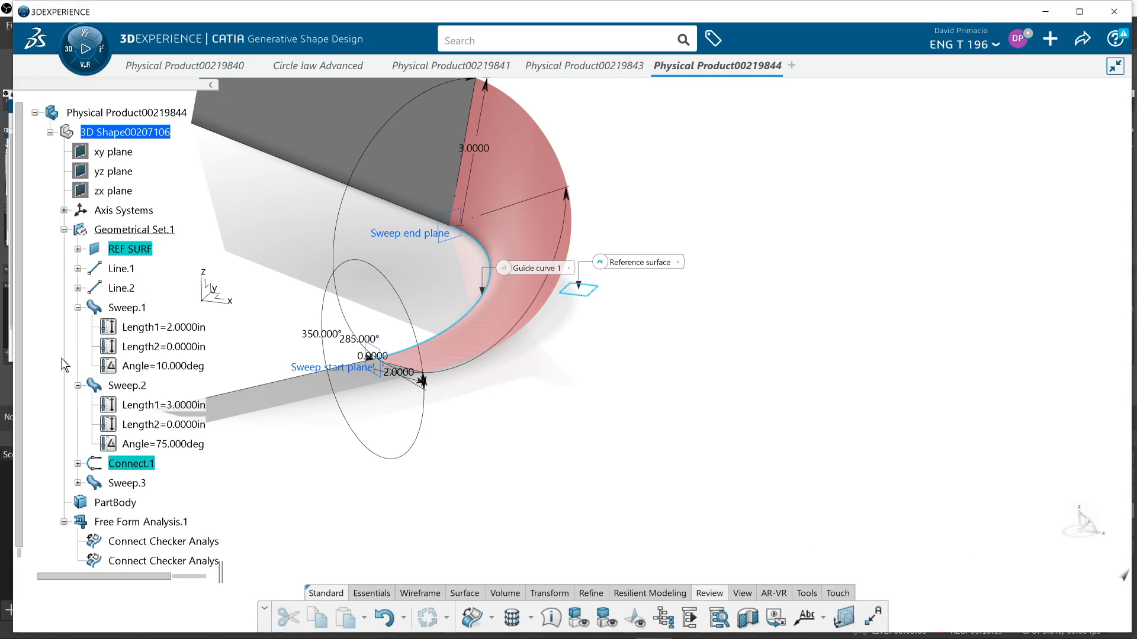
Set Length 2 of Sweep.2, the 3 in surface along Line.2, to 1 in and accept it
middle_click_drag(634, 477, 858, 538)
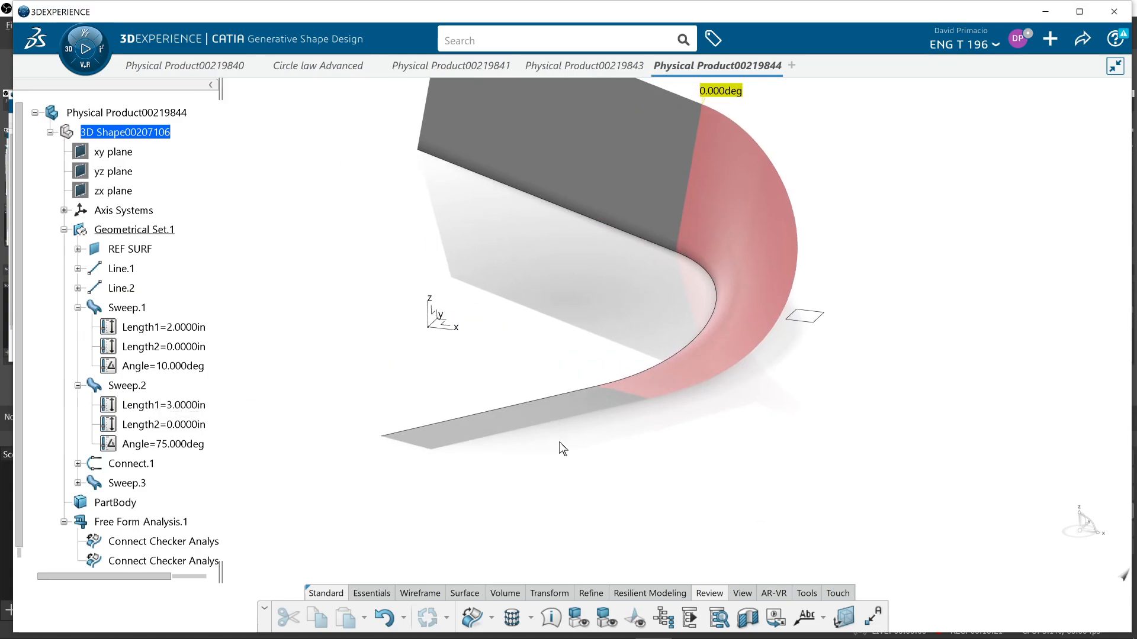
middle_click_drag(559, 444, 681, 488)
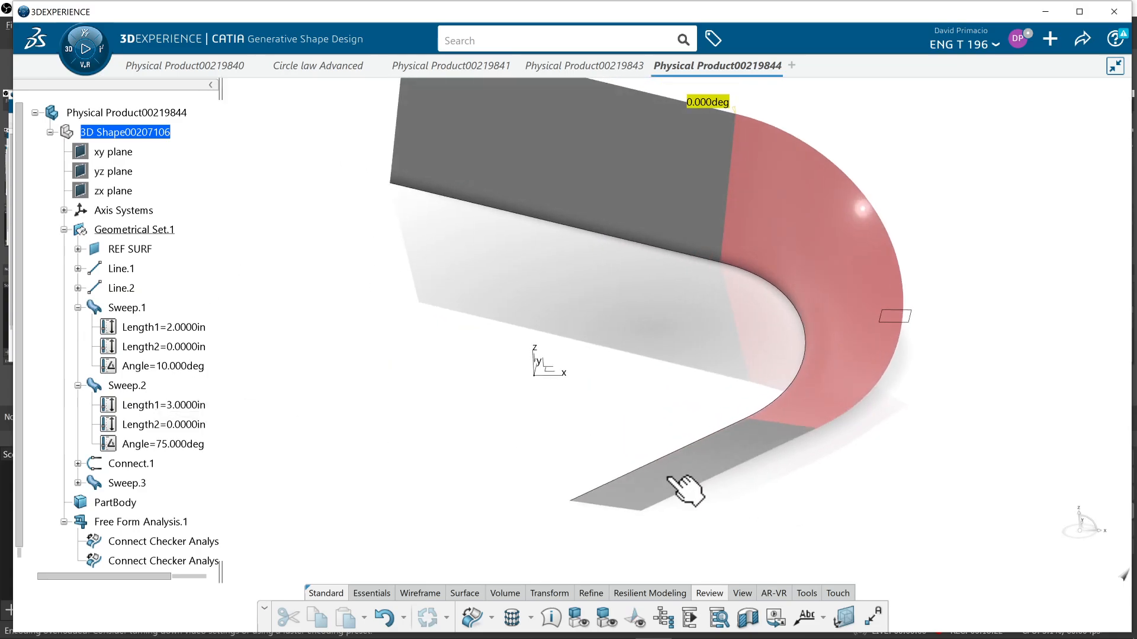
double_click(566, 181)
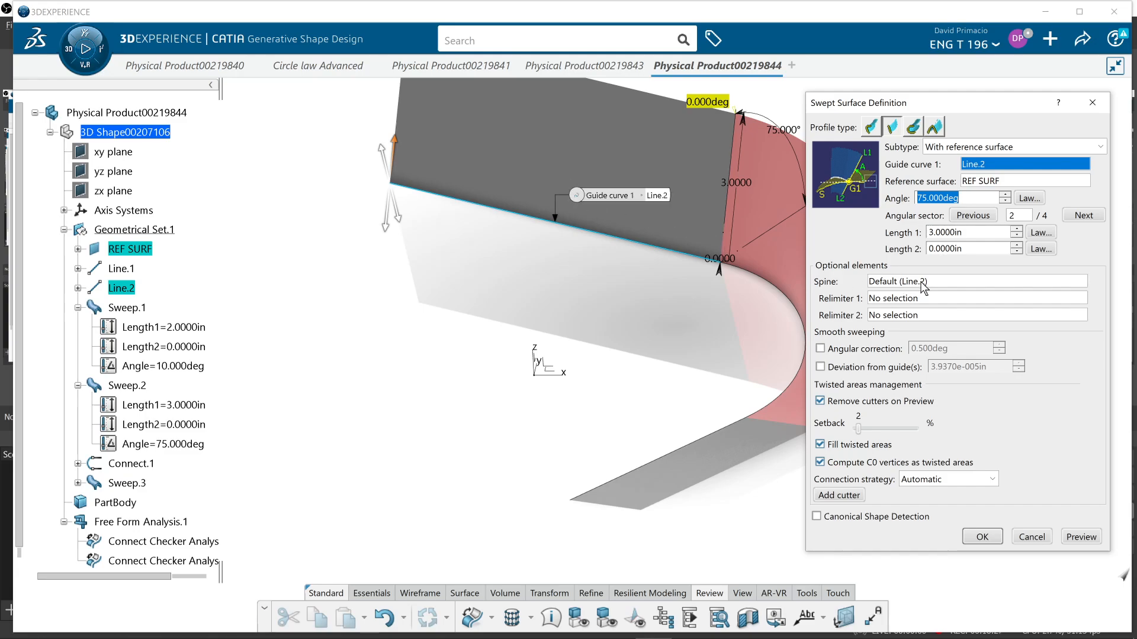
left_click_drag(977, 248, 890, 253)
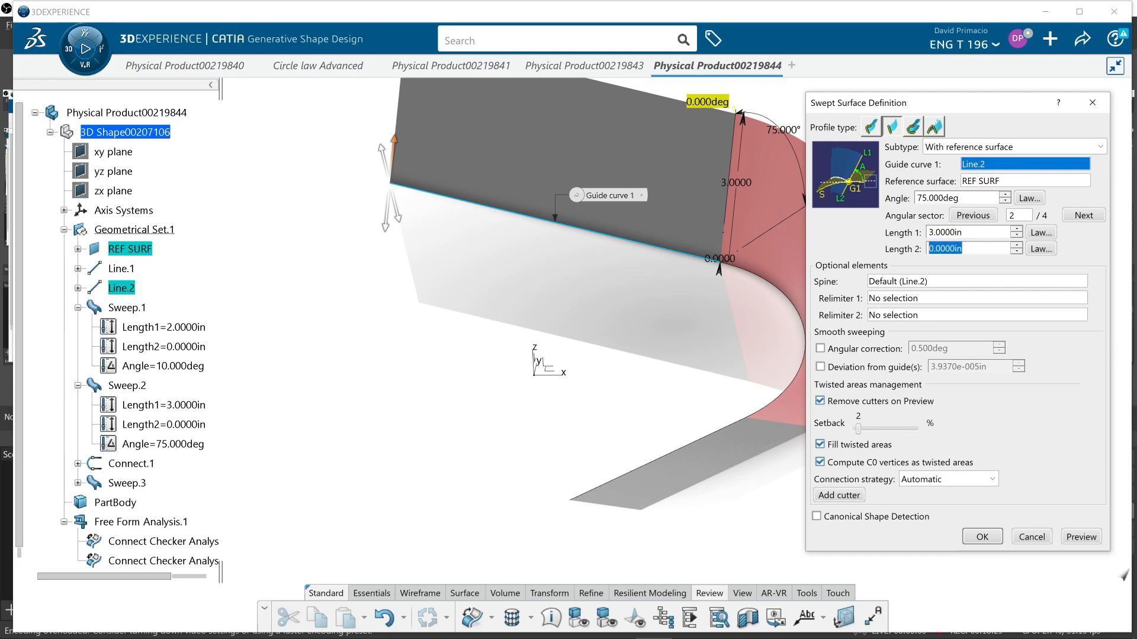
type("3")
key("Return")
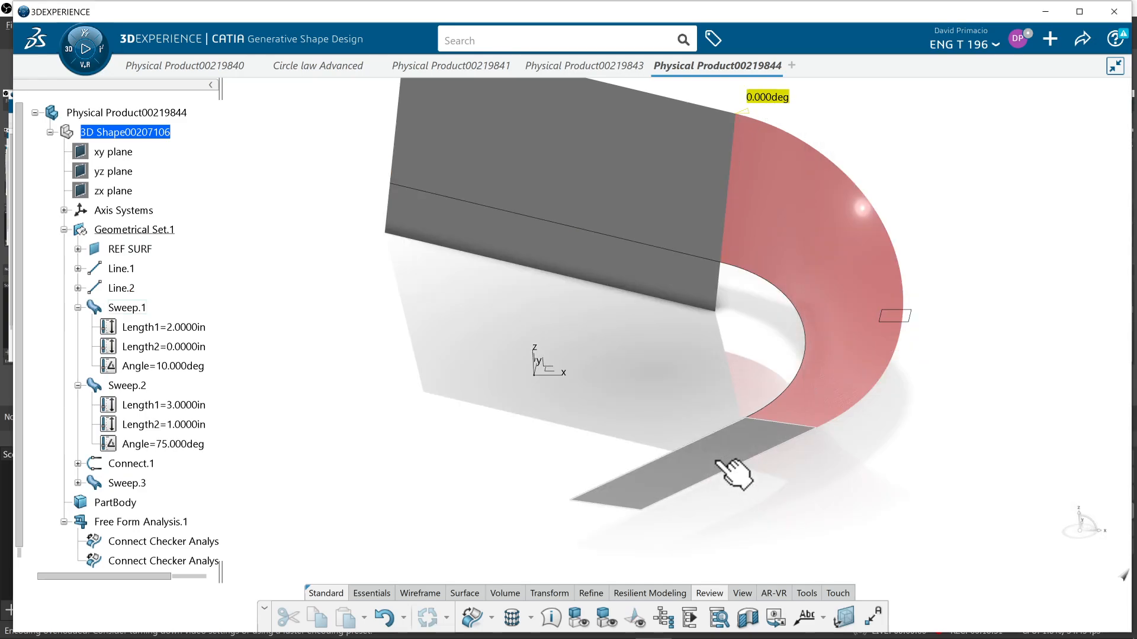
Set Length 2 of Sweep.1, the 2 in surface along Line.1, to 0.5 in and accept it
double_click(718, 463)
left_click_drag(962, 251, 800, 276)
type("0.5000in")
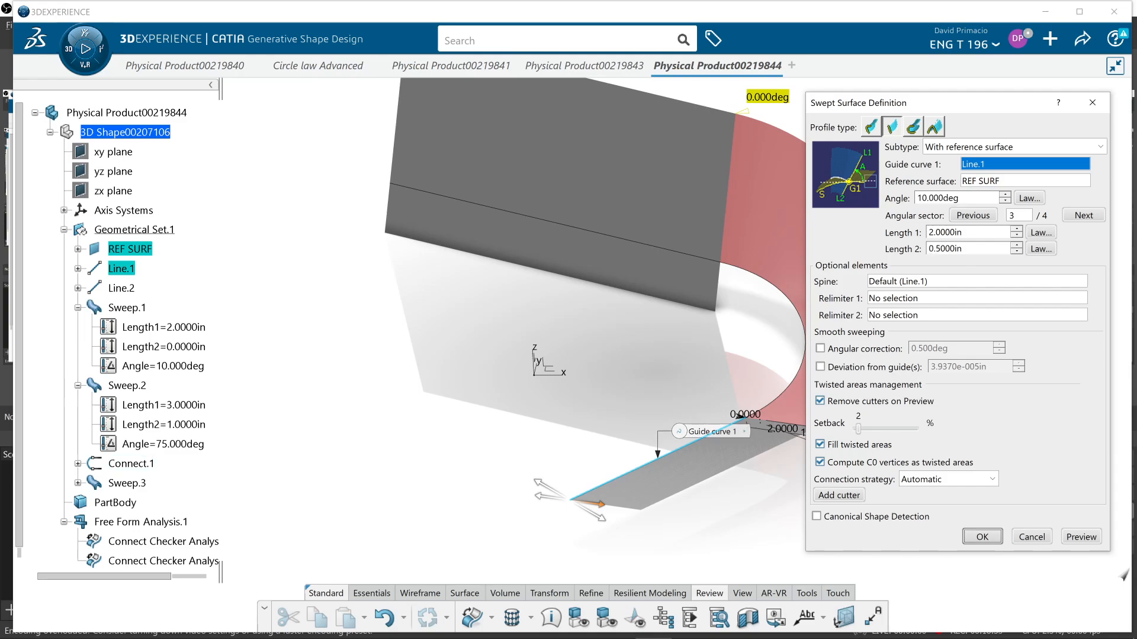
left_click(982, 536)
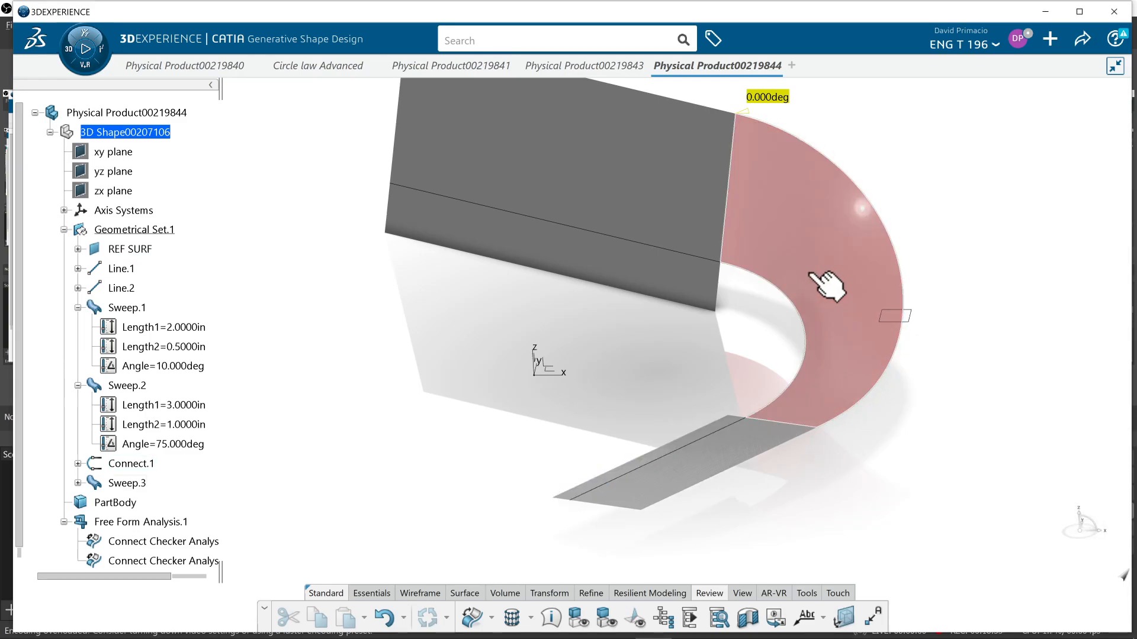
Apply an S type Length 2 law to Sweep.3 with a 0.5 in start and 1 in end value, preview it and accept the sweep
double_click(860, 288)
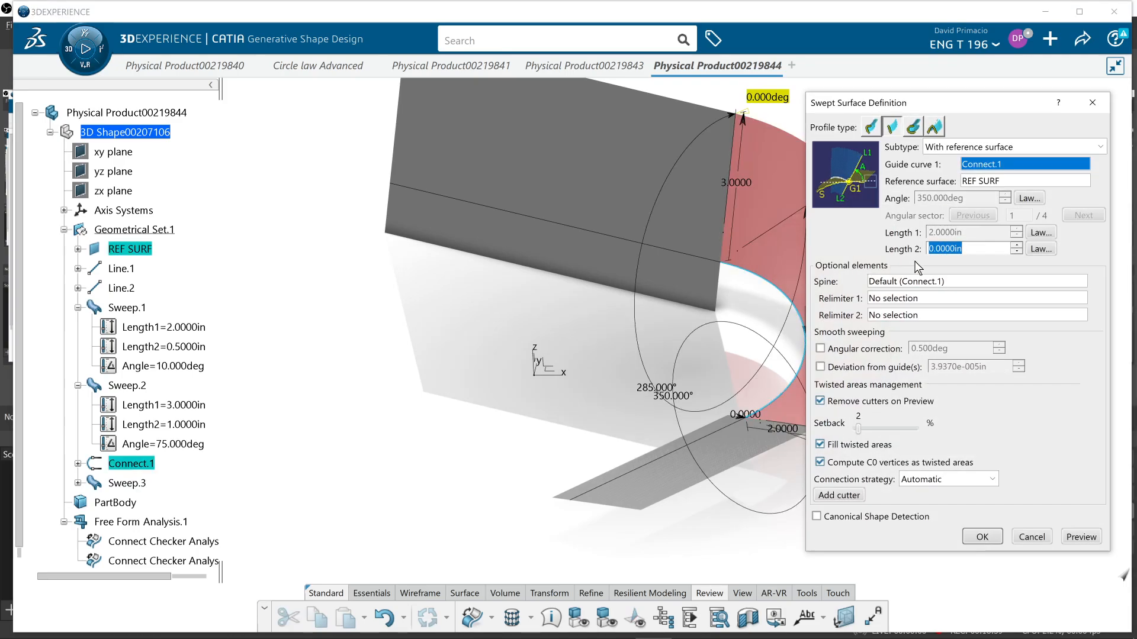
left_click(1037, 247)
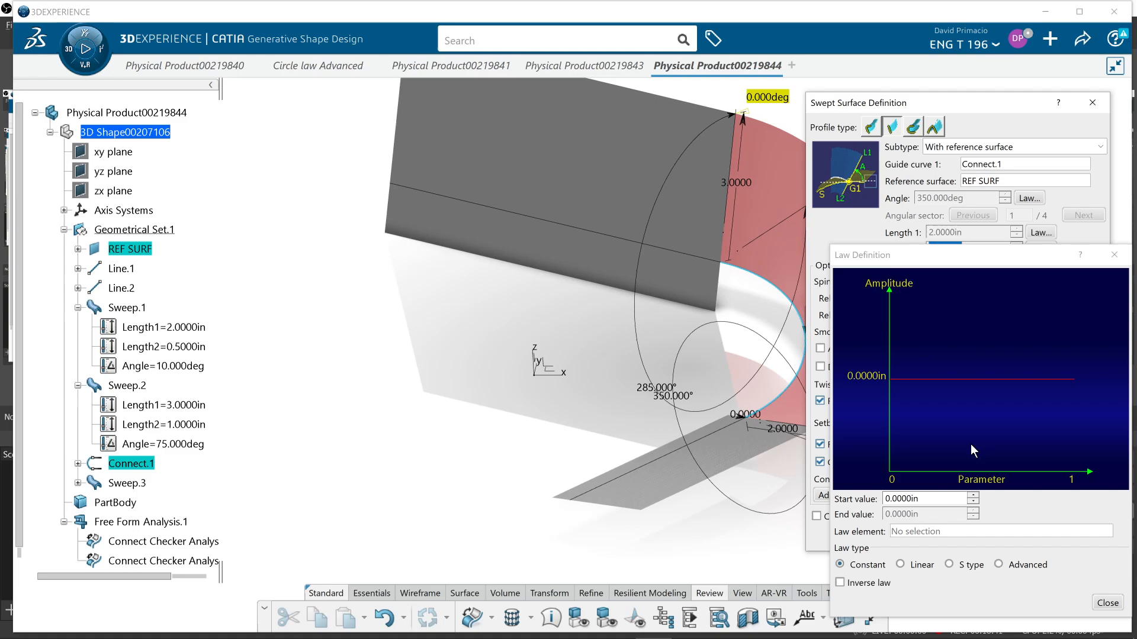
left_click(969, 567)
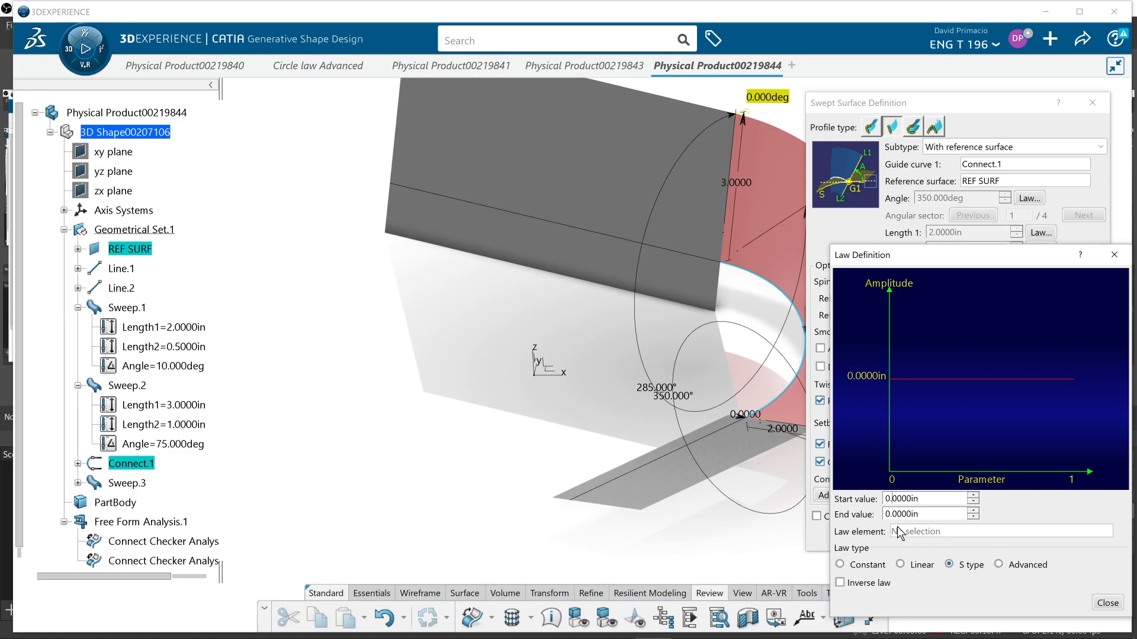
type("5")
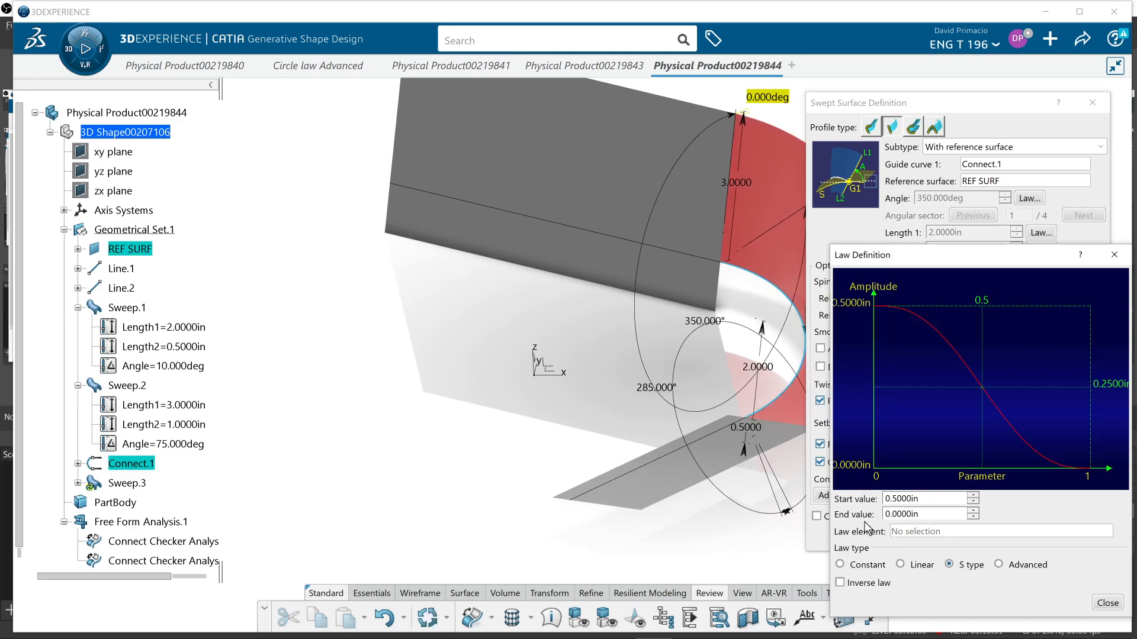
type("1")
left_click(1107, 603)
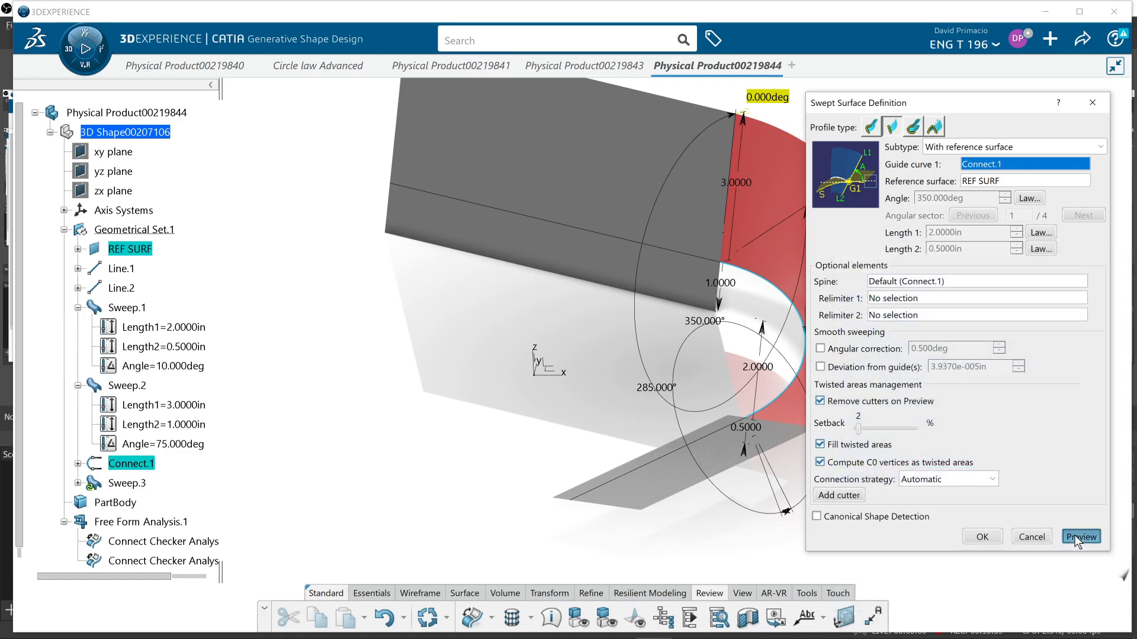
left_click(1081, 537)
mouse_move(584, 462)
middle_mouse_down()
mouse_move(367, 436)
mouse_move(537, 475)
mouse_move(490, 521)
mouse_move(516, 527)
mouse_move(525, 490)
mouse_move(557, 493)
mouse_move(567, 473)
middle_mouse_up()
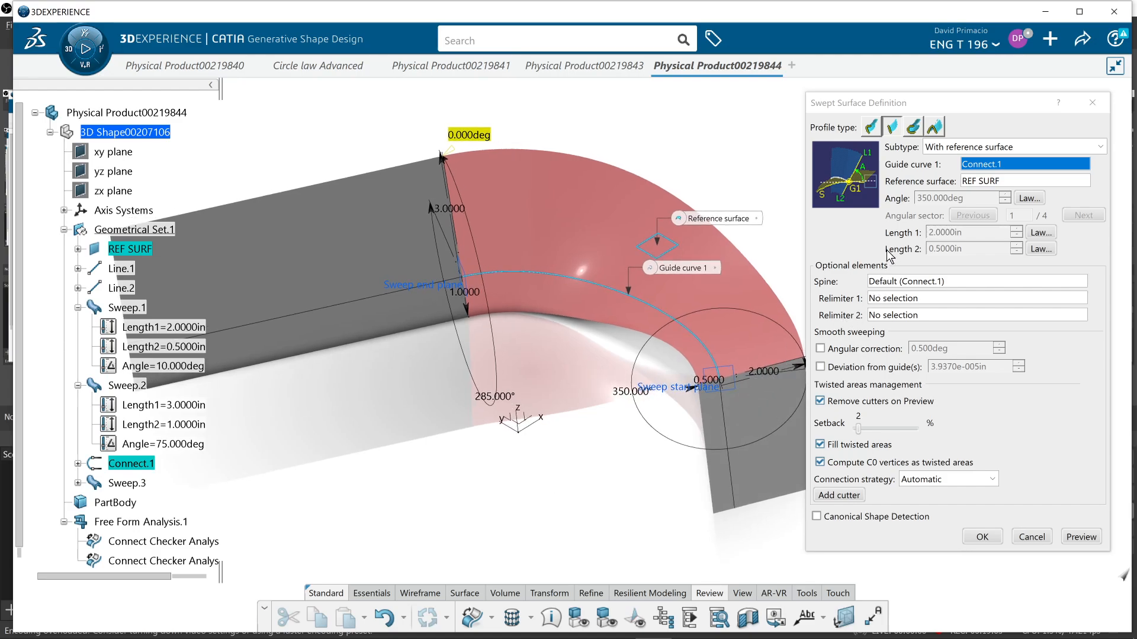
middle_click_drag(602, 475, 594, 499)
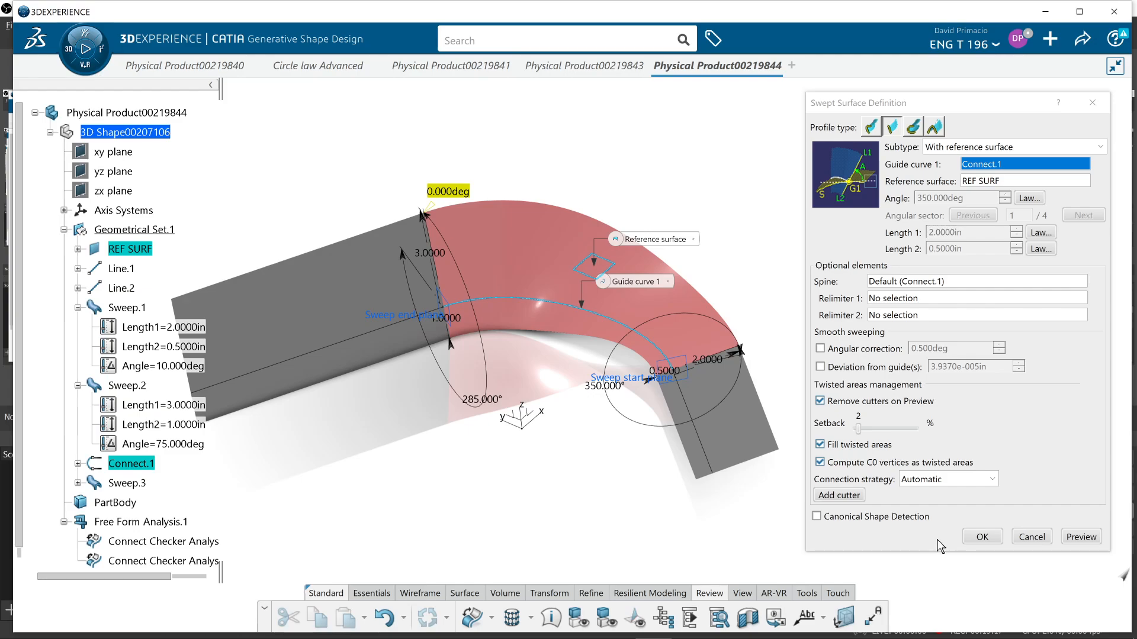
left_click(979, 537)
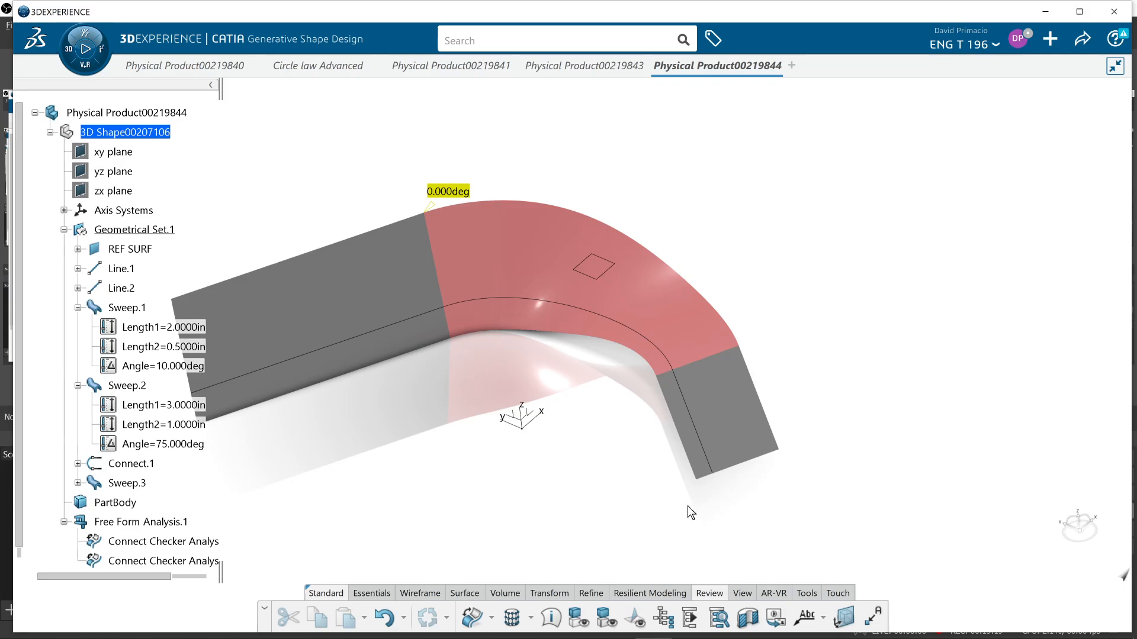
middle_click_drag(687, 505, 732, 496)
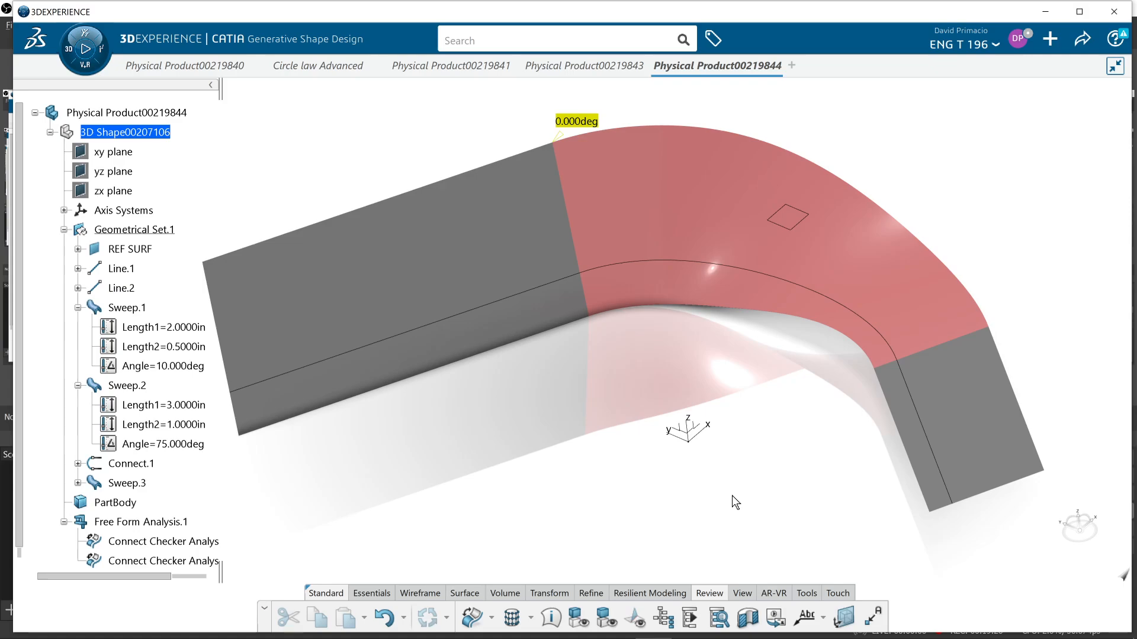
key("alt+Tab")
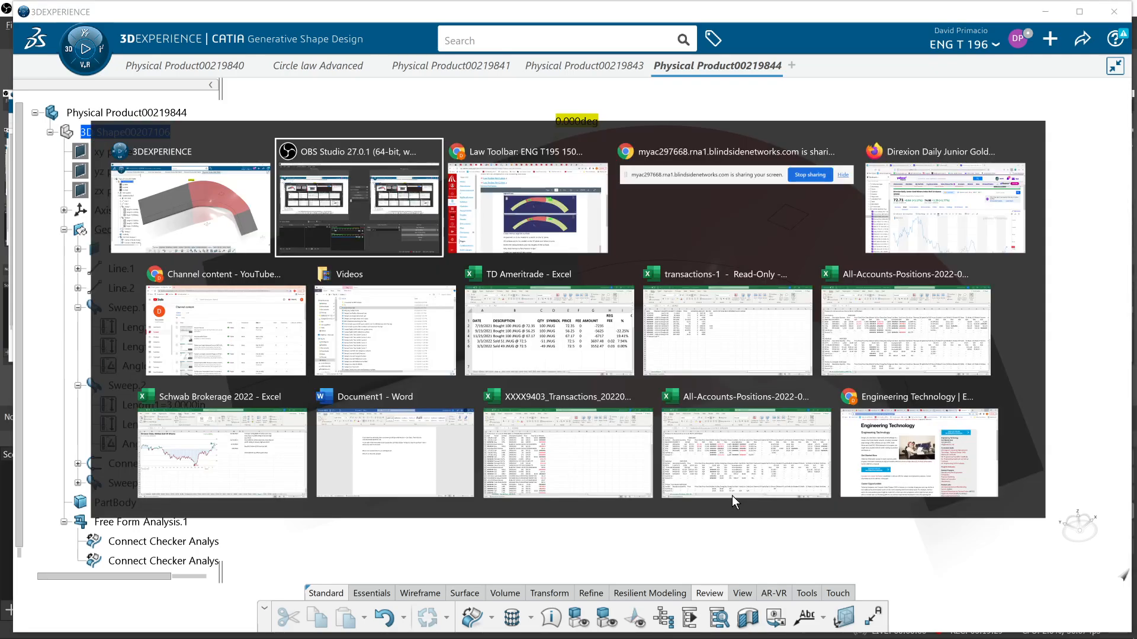